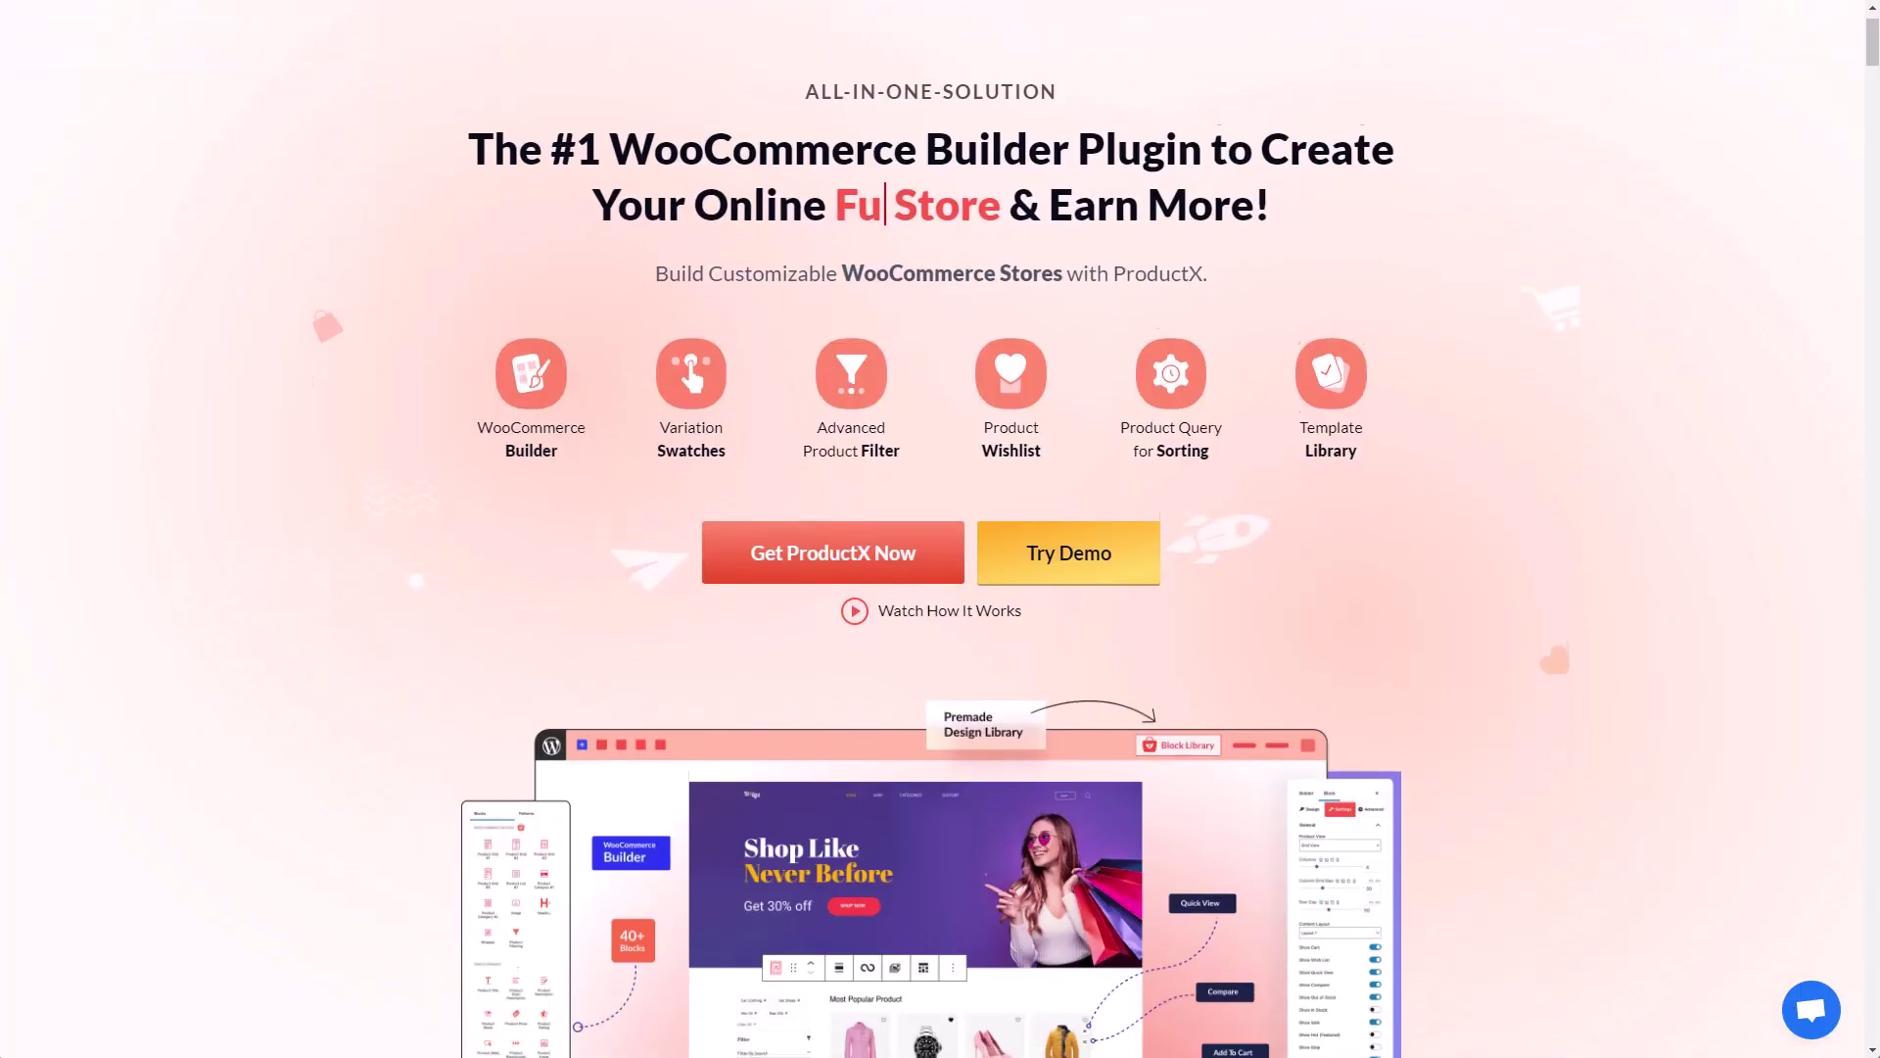
# - Scroll the ProductX homepage and show the Templates menu with Product Single Page, Shop and Checkout
pyautogui.scroll(-6, 941, 529)
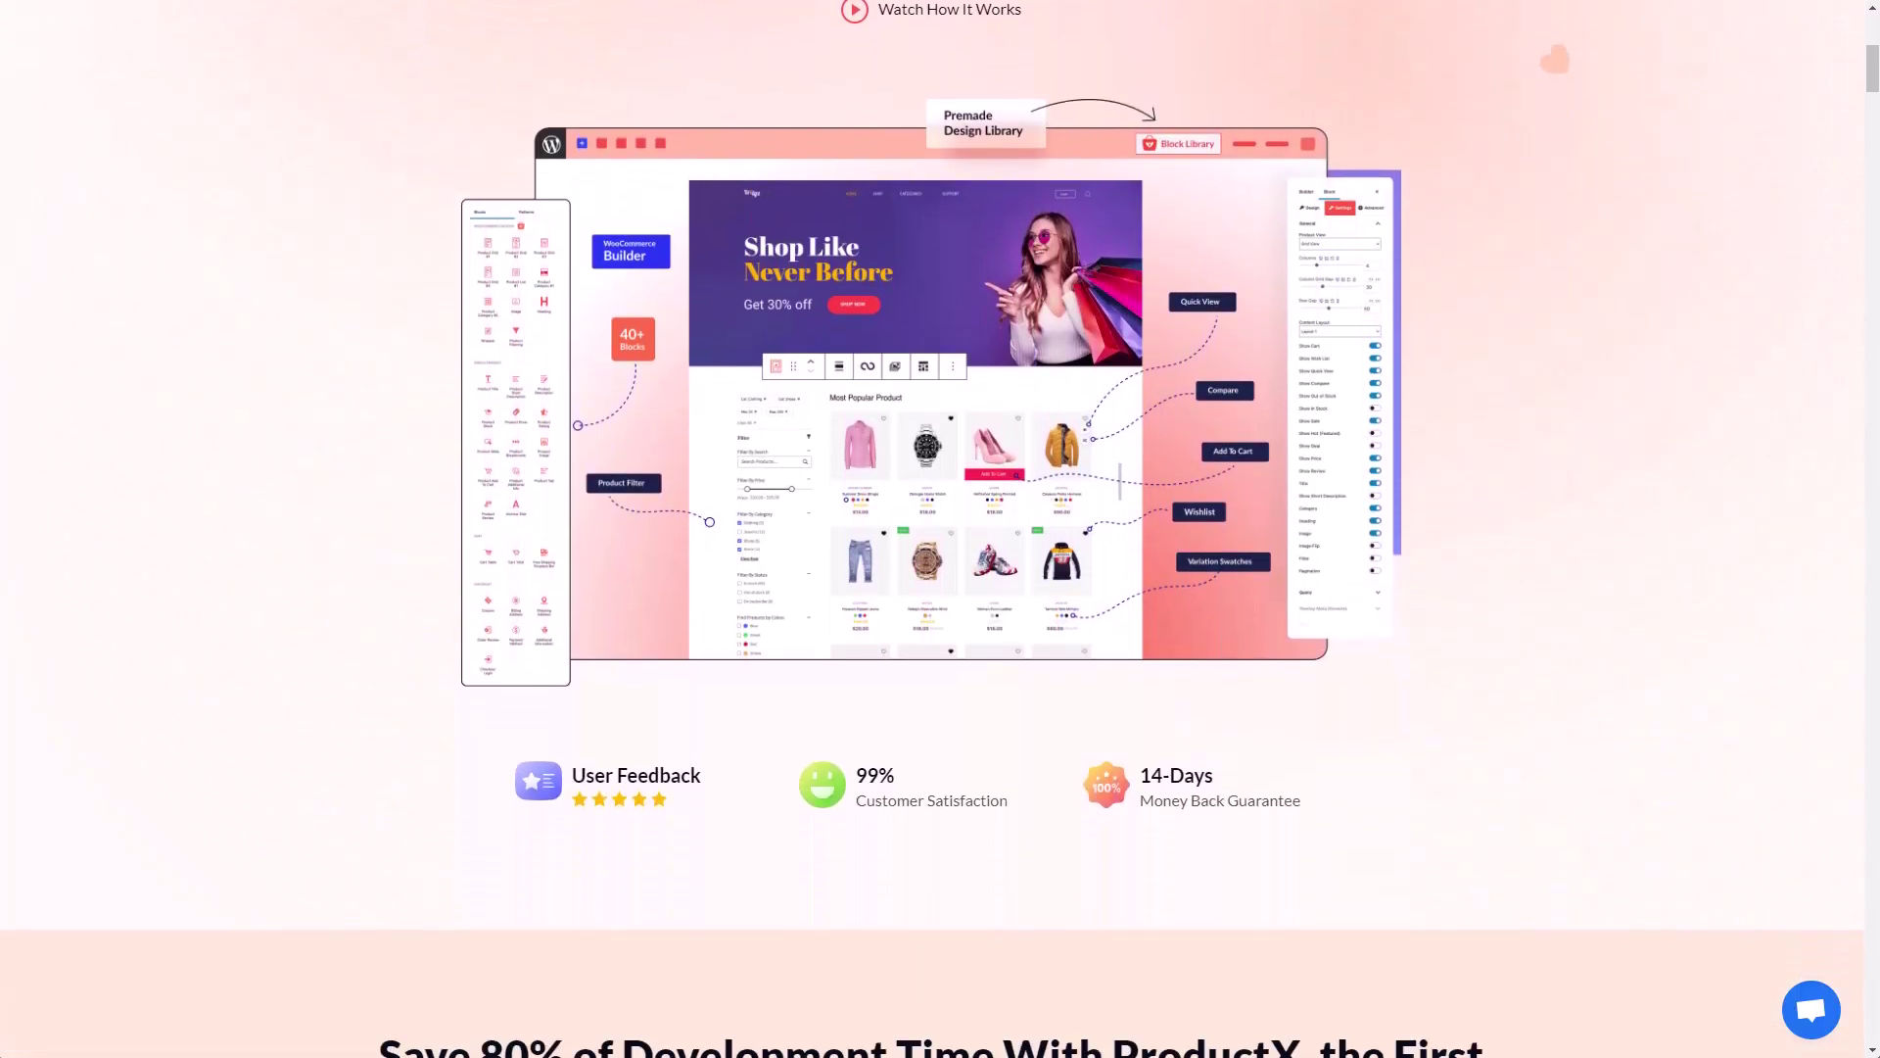
pyautogui.scroll(-3, 940, 529)
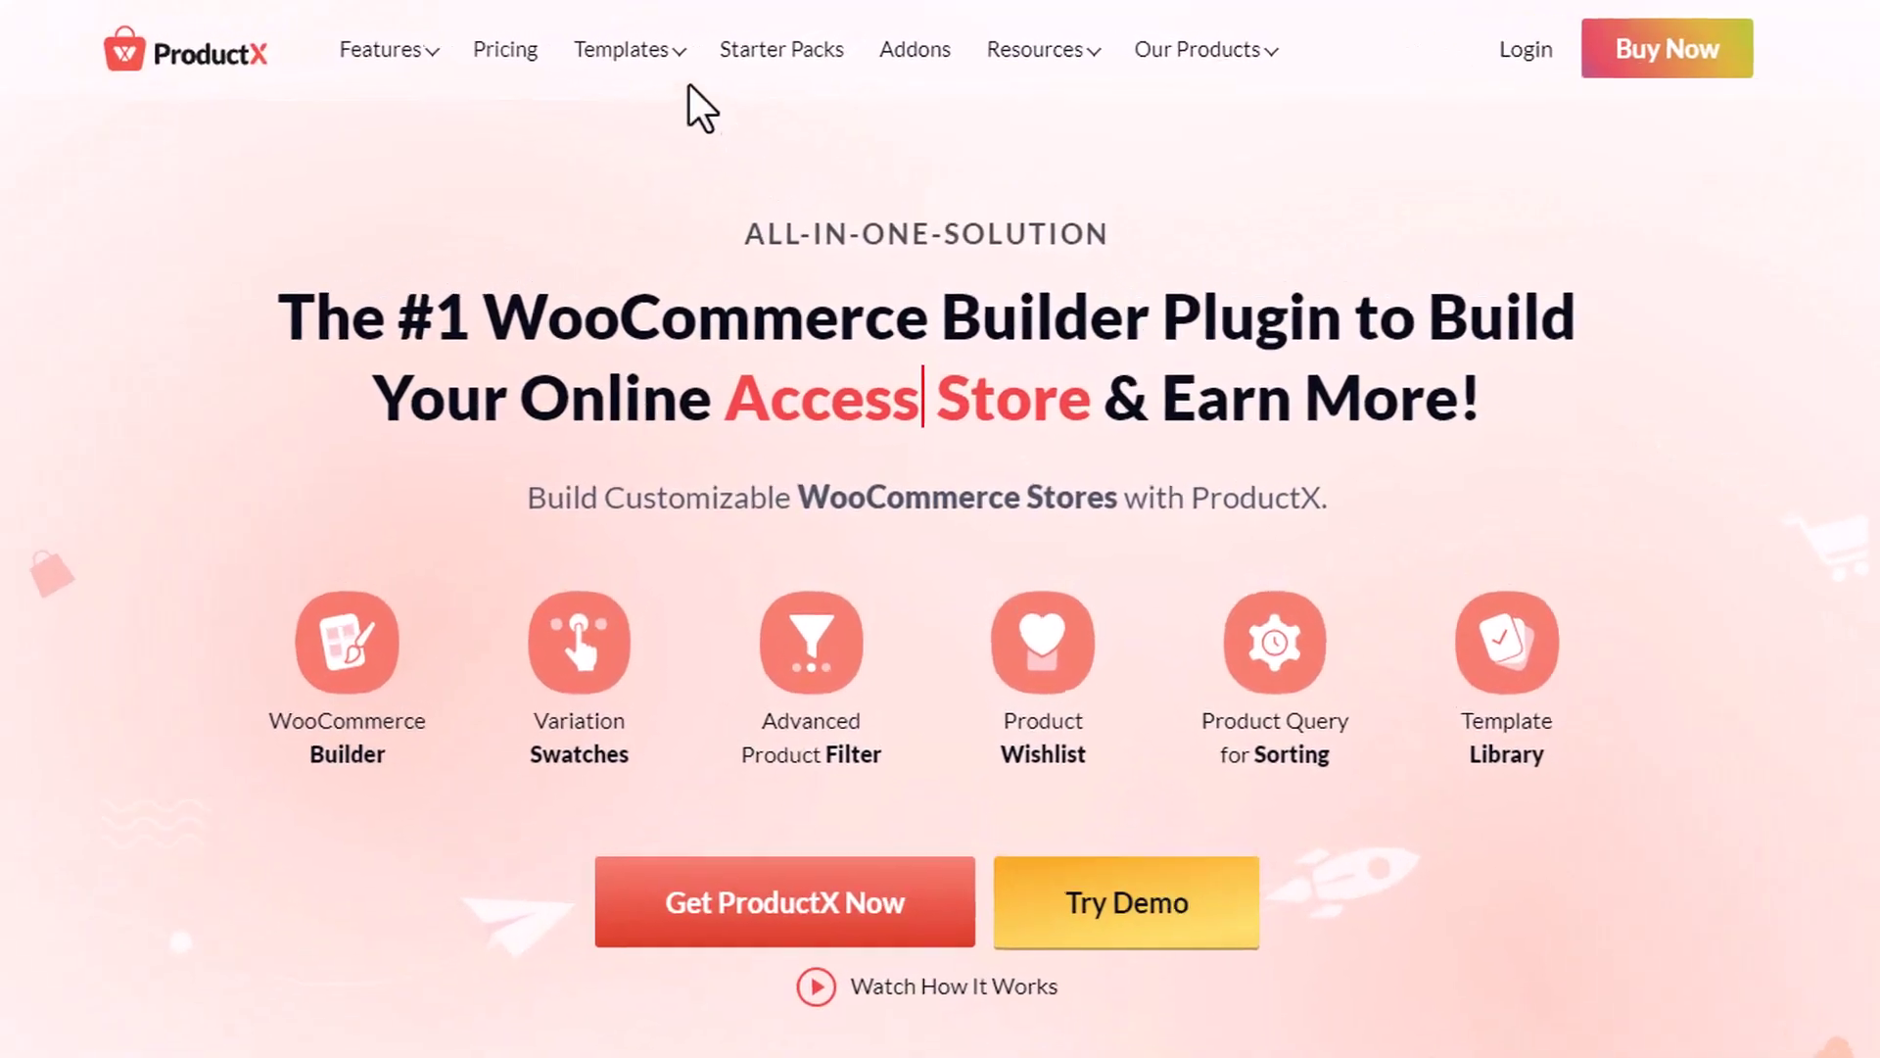
pyautogui.moveTo(652, 77)
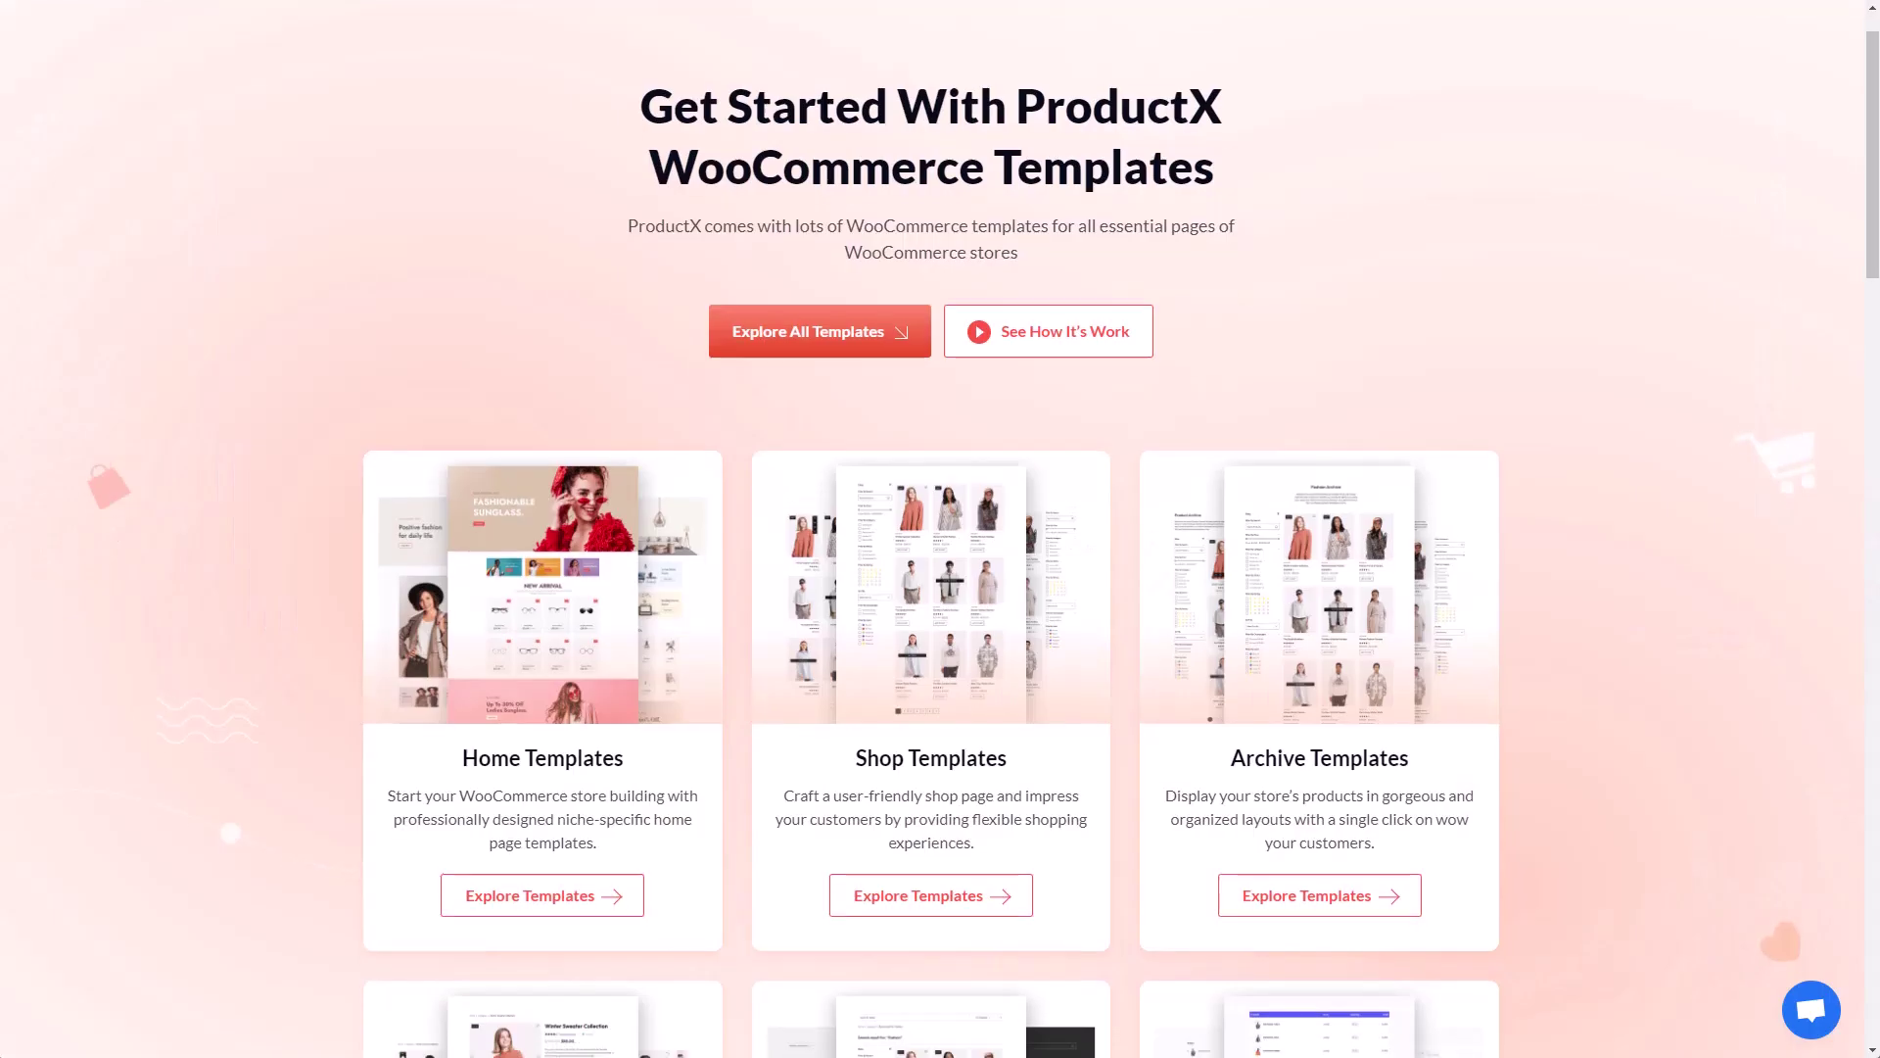
# - Scroll the Templates page down to the free Basic, Clothing and Fashion starter packs
pyautogui.scroll(-5, 940, 529)
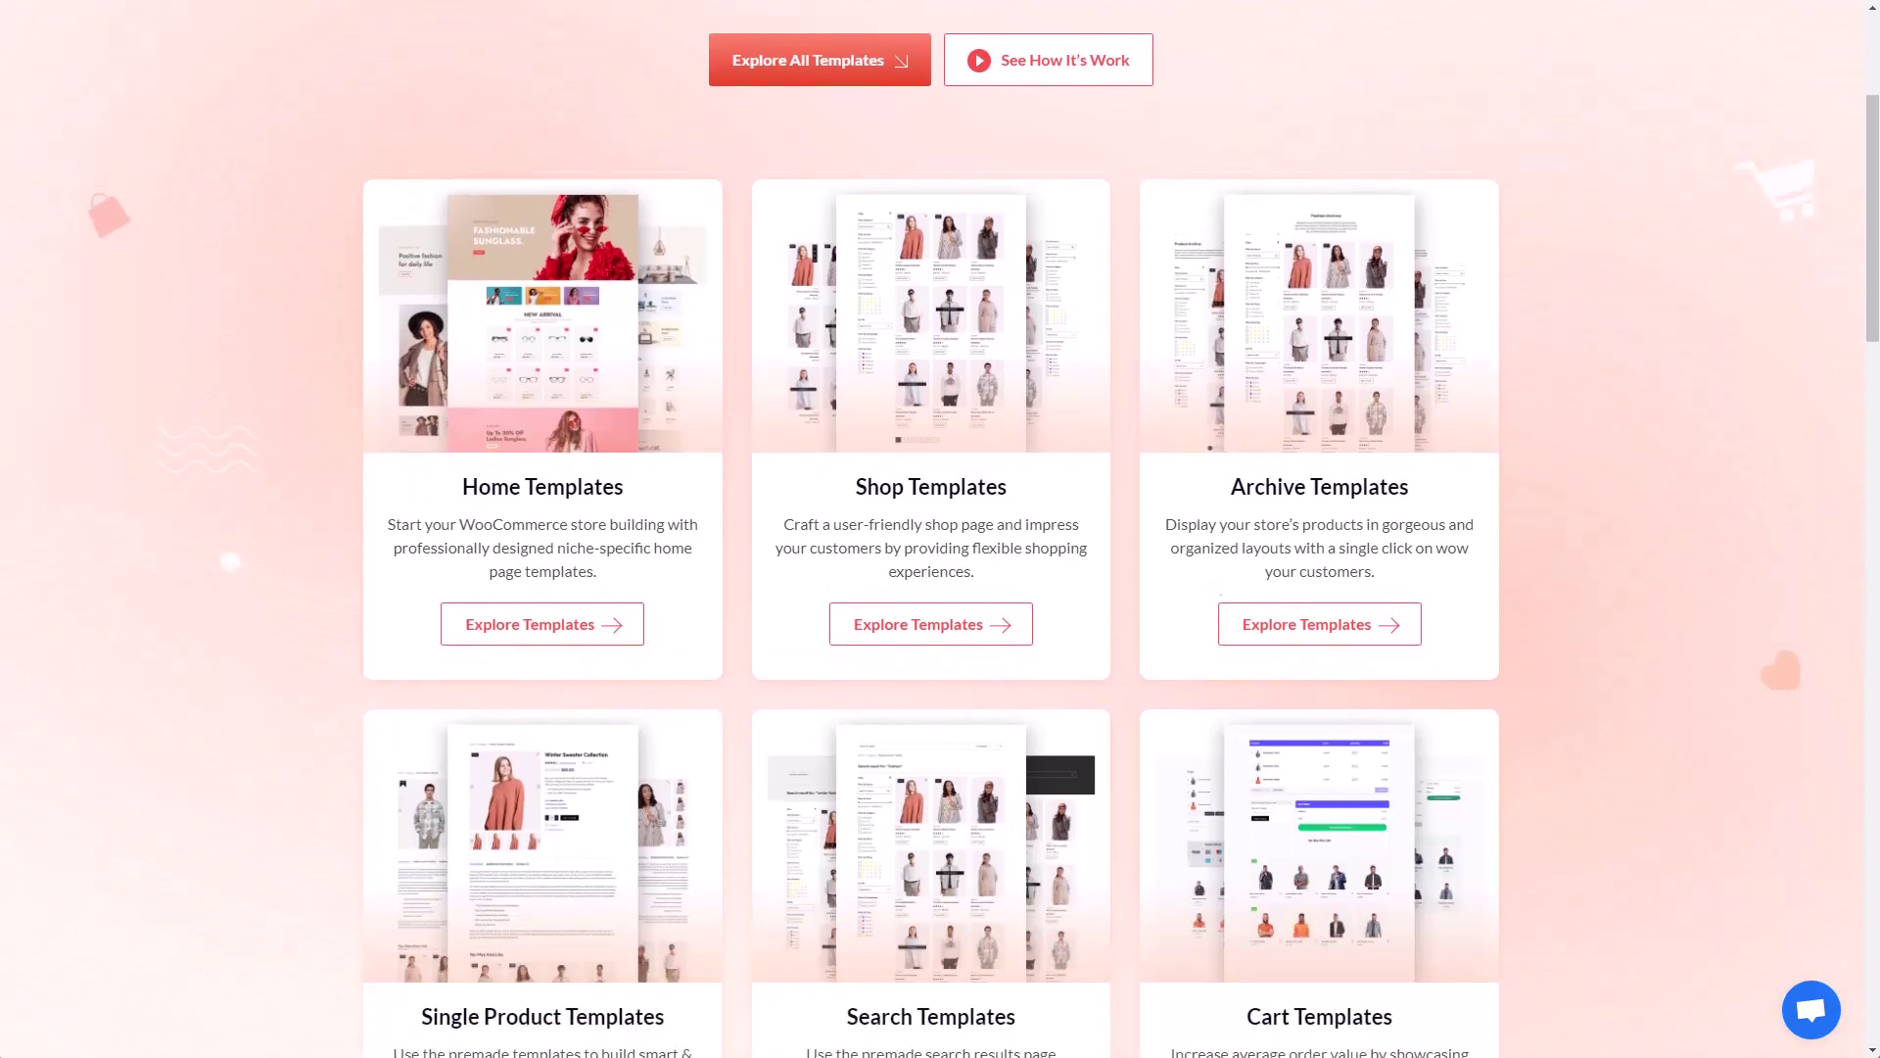
pyautogui.scroll(-8, 940, 529)
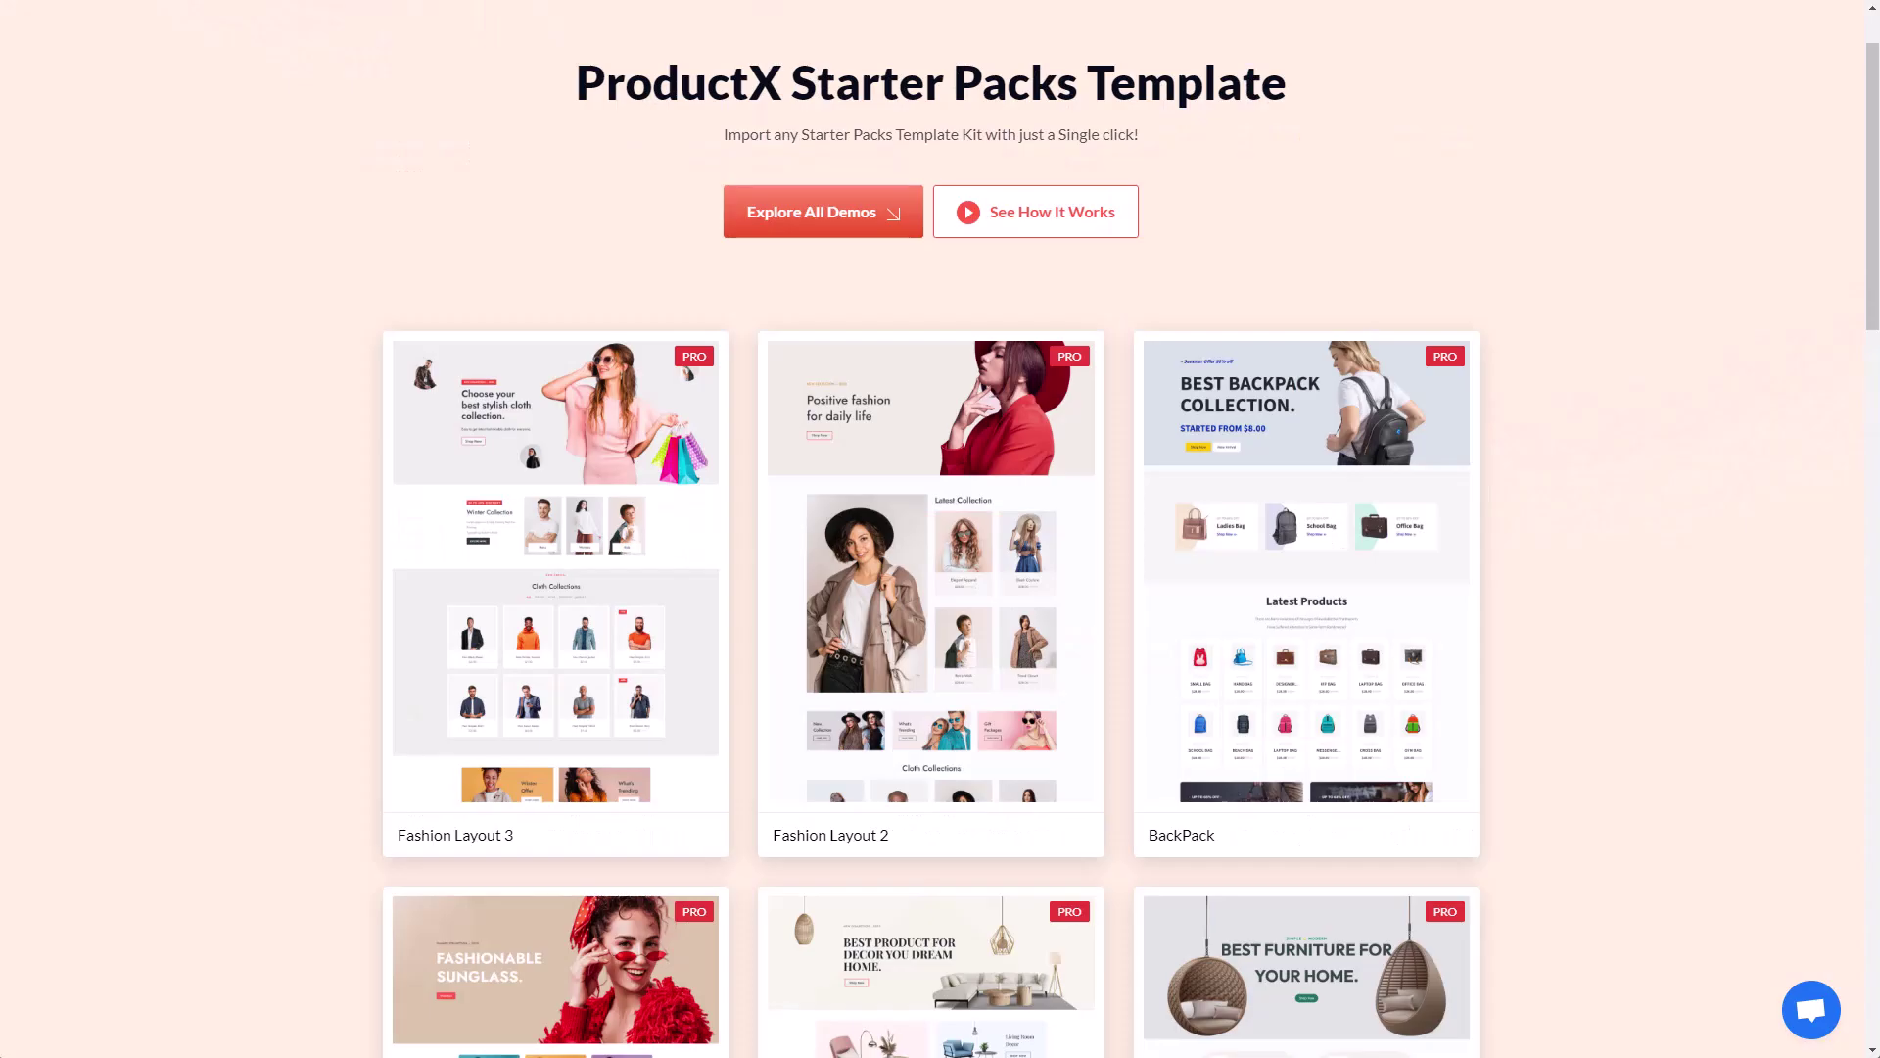
pyautogui.scroll(-4, 940, 529)
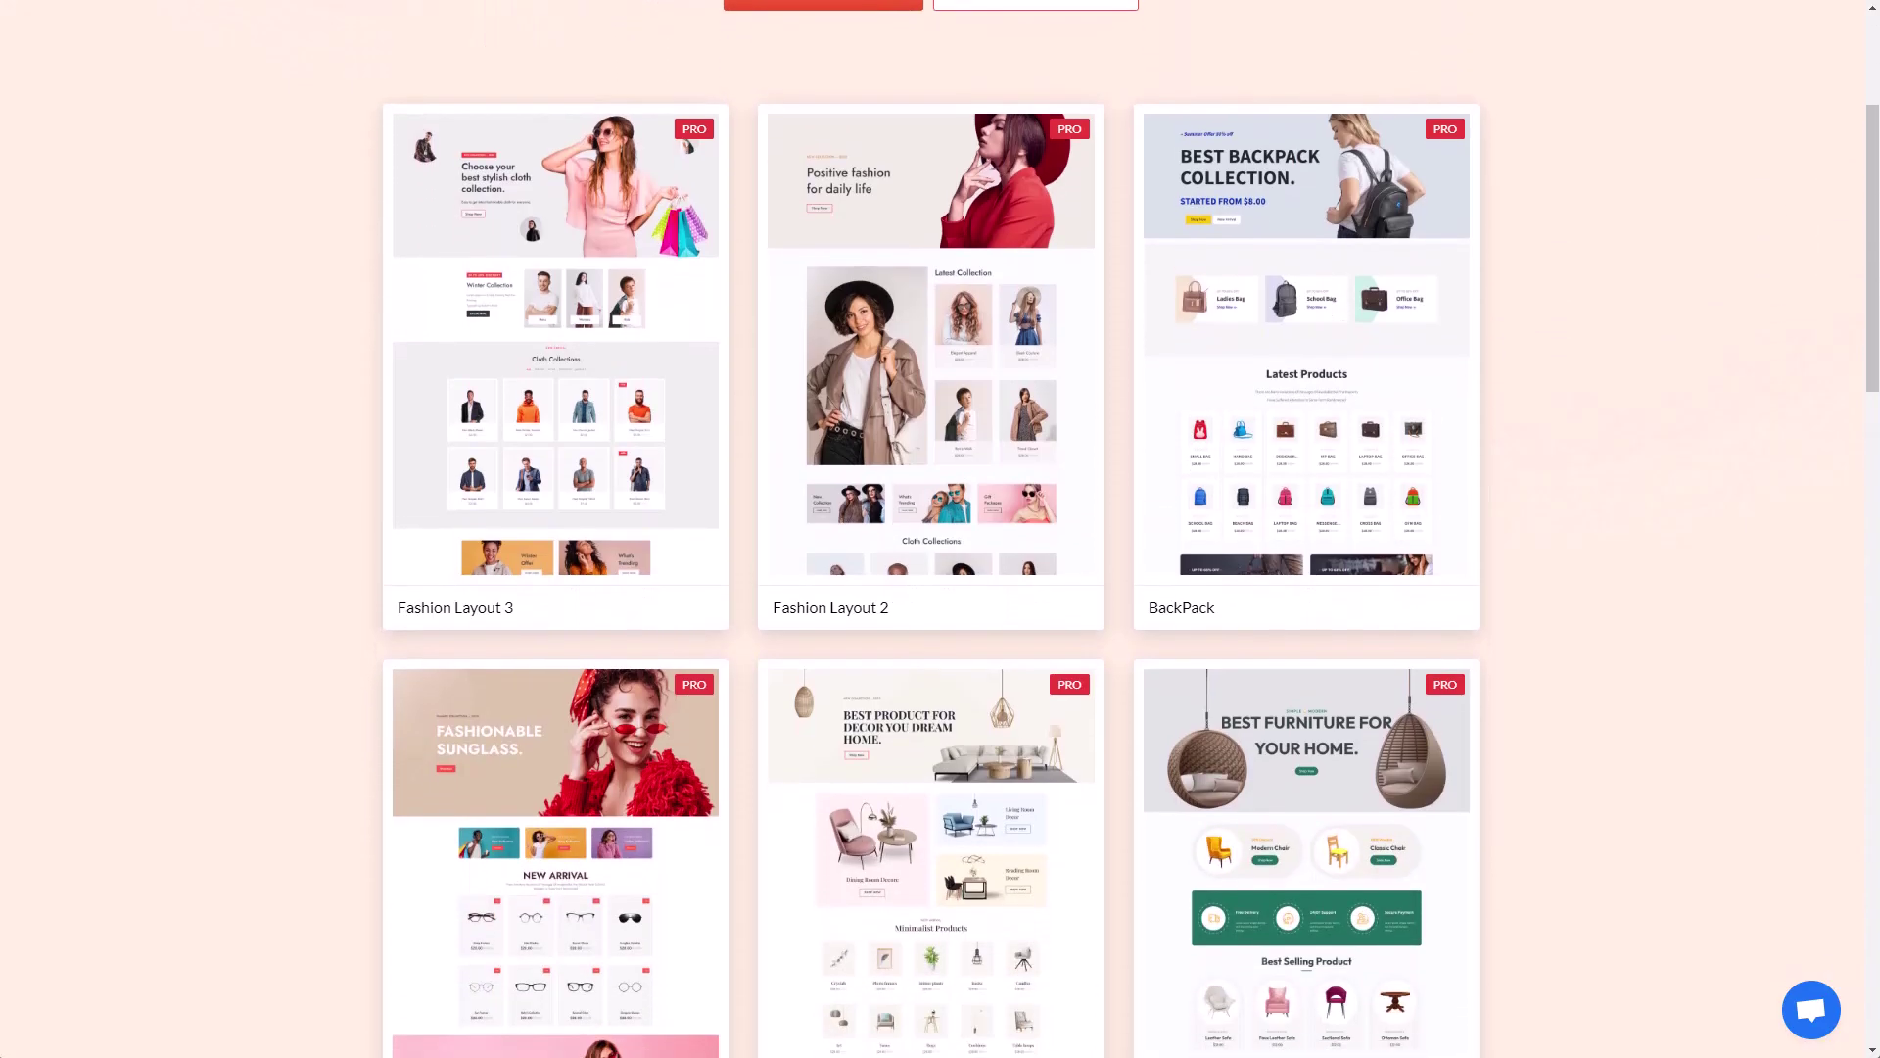
pyautogui.scroll(-6, 940, 529)
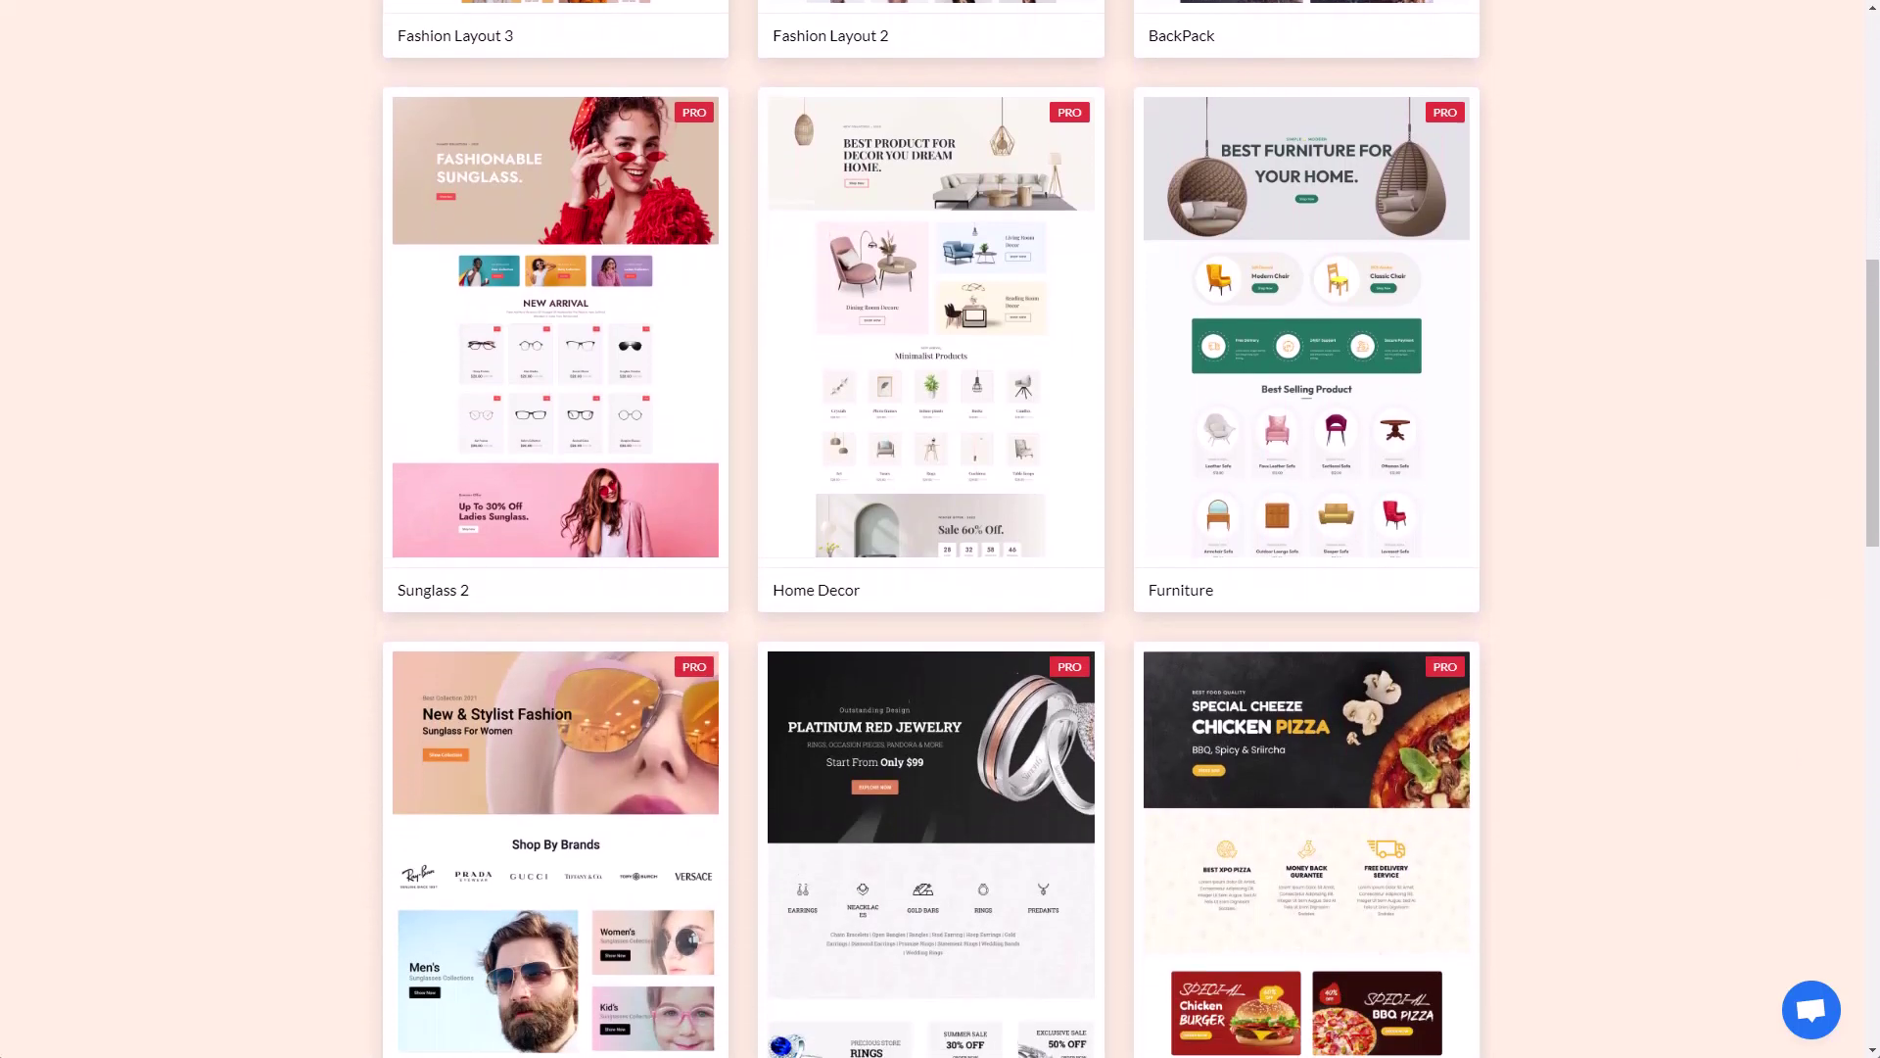
pyautogui.scroll(-6, 941, 529)
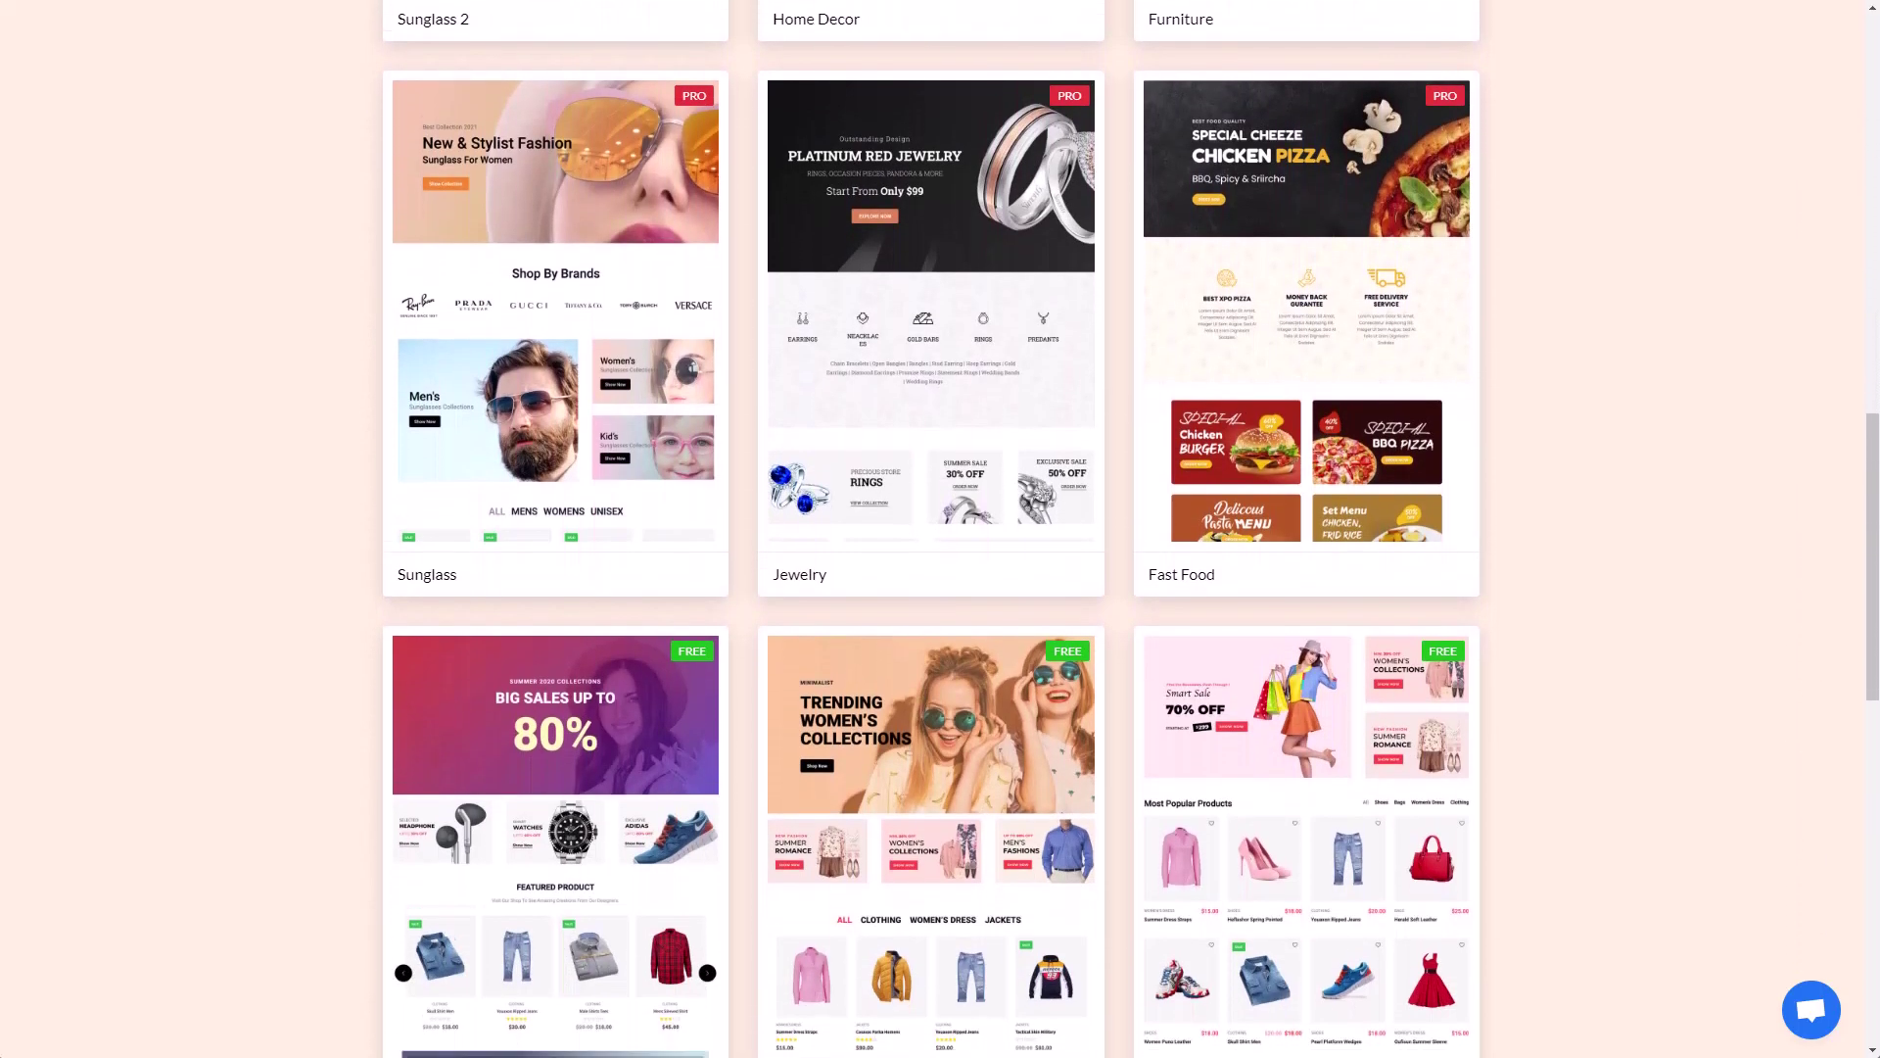
pyautogui.scroll(-4, 940, 529)
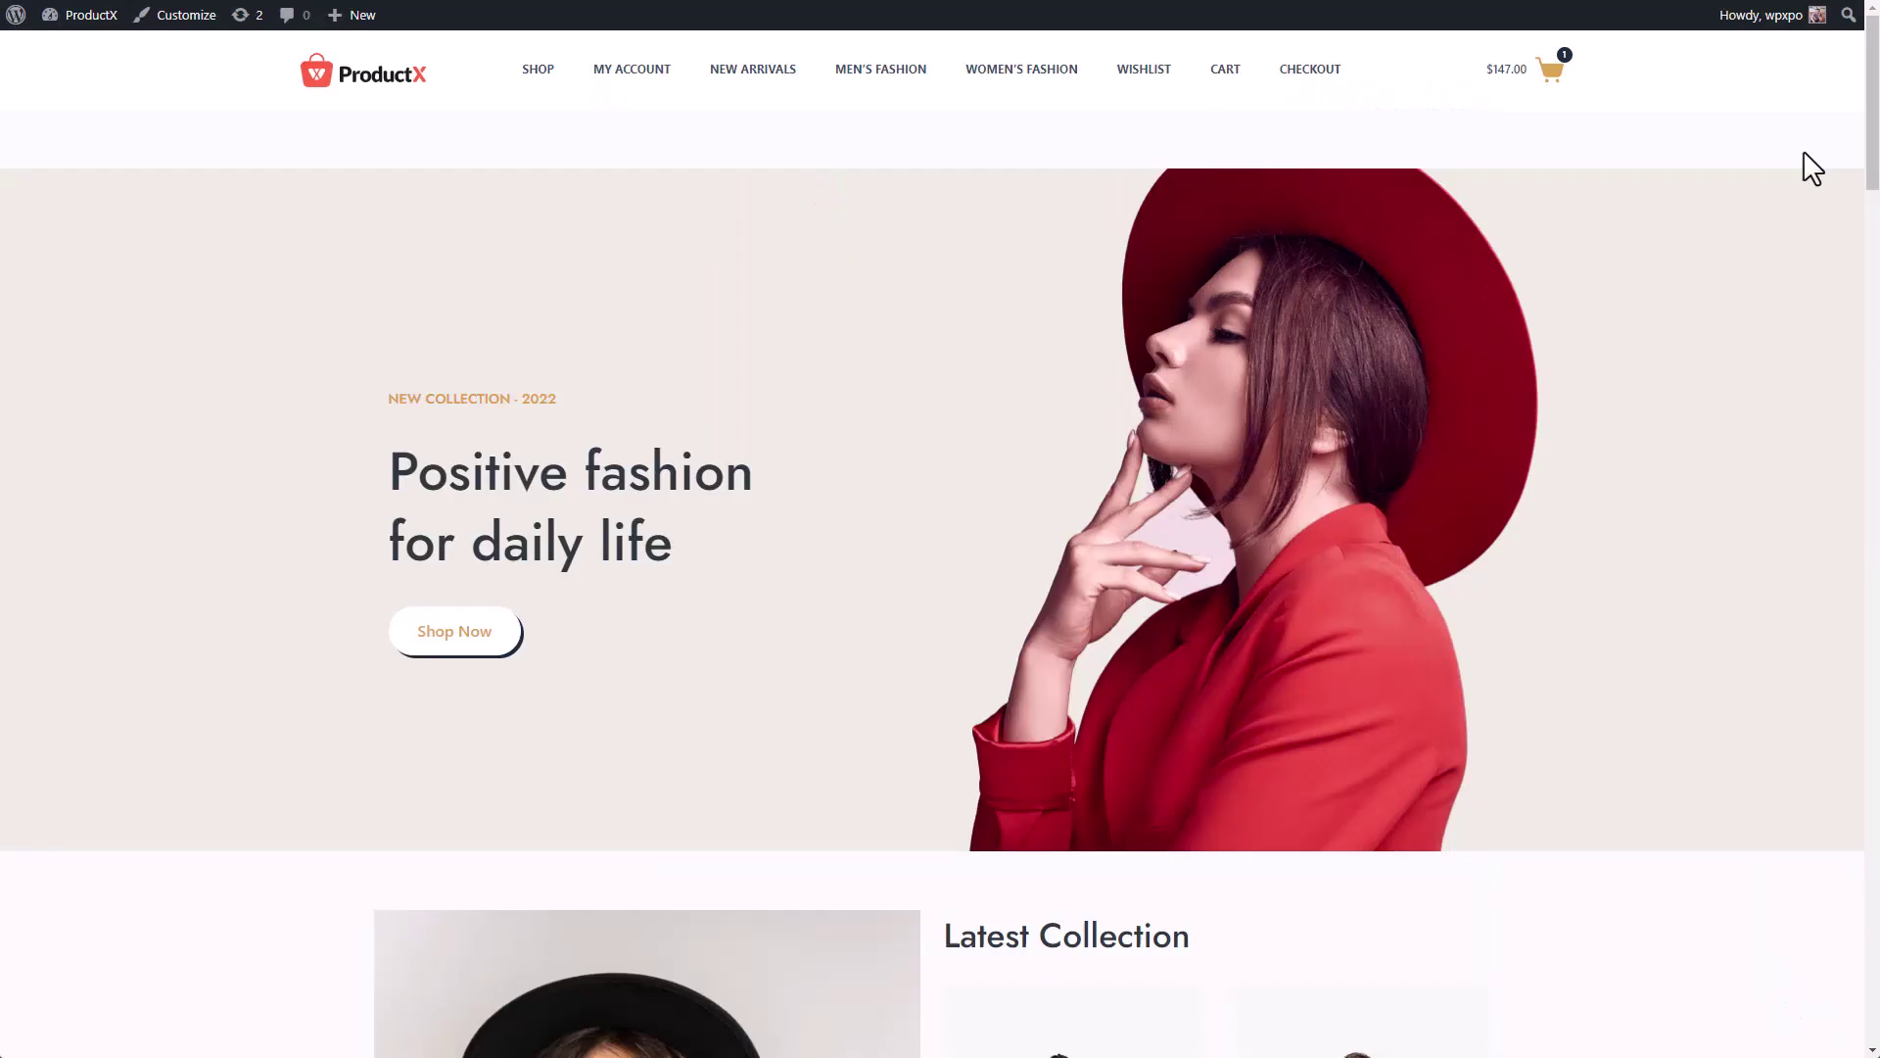
pyautogui.middleClick(1813, 168)
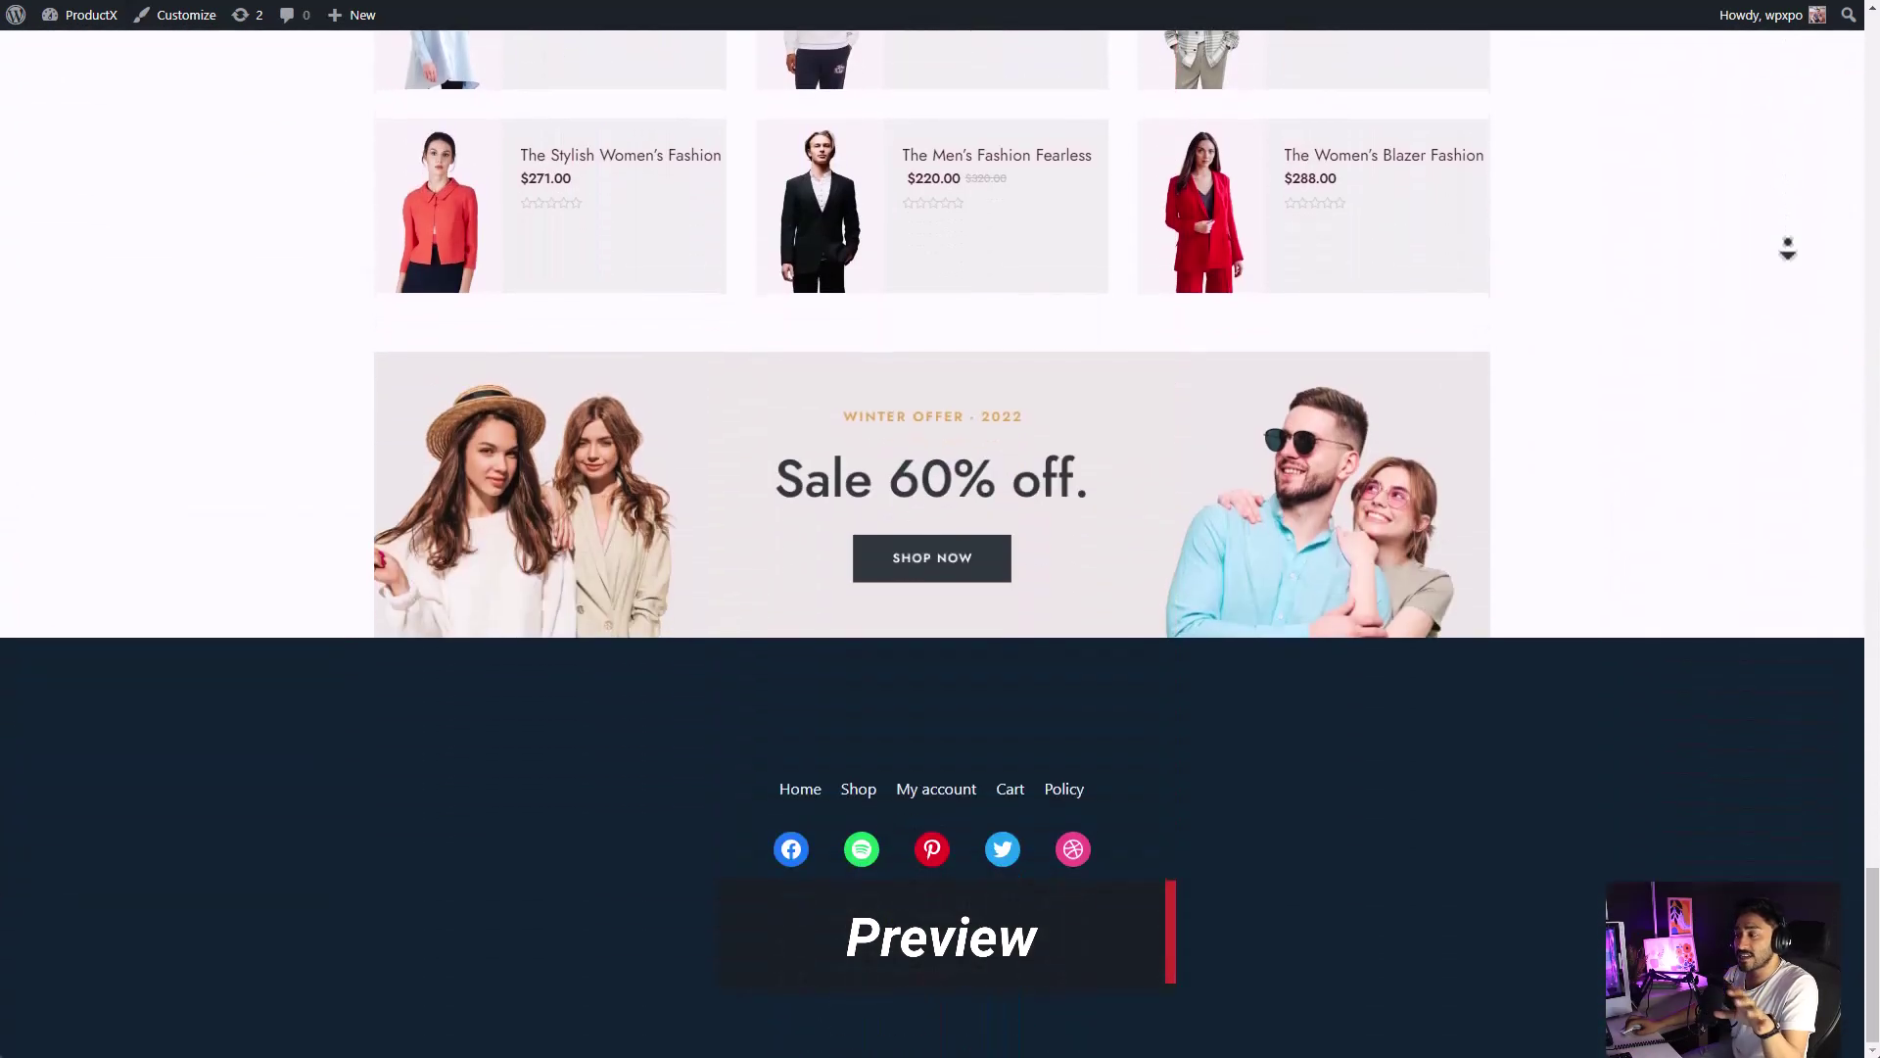
# - Scroll back up the storefront home page and go to the Shop page
pyautogui.scroll(20, 1798, 260)
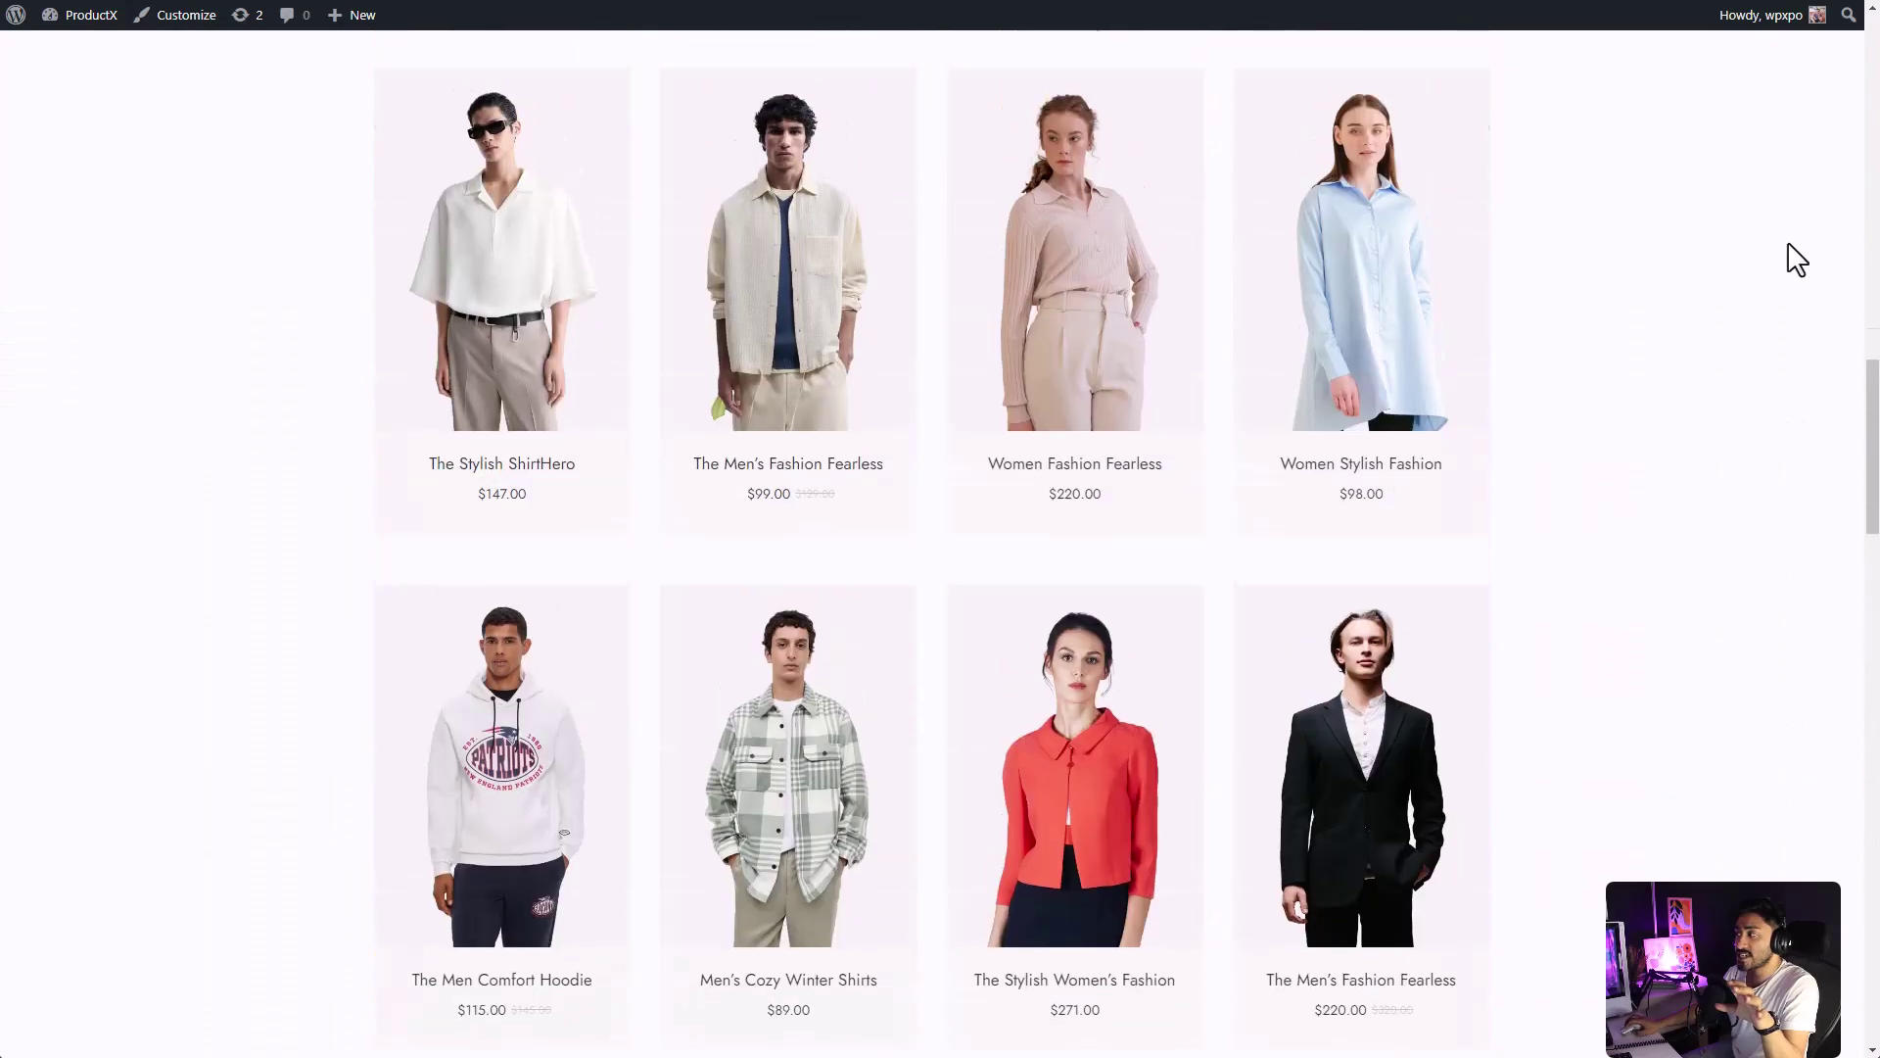
pyautogui.scroll(6, 1797, 260)
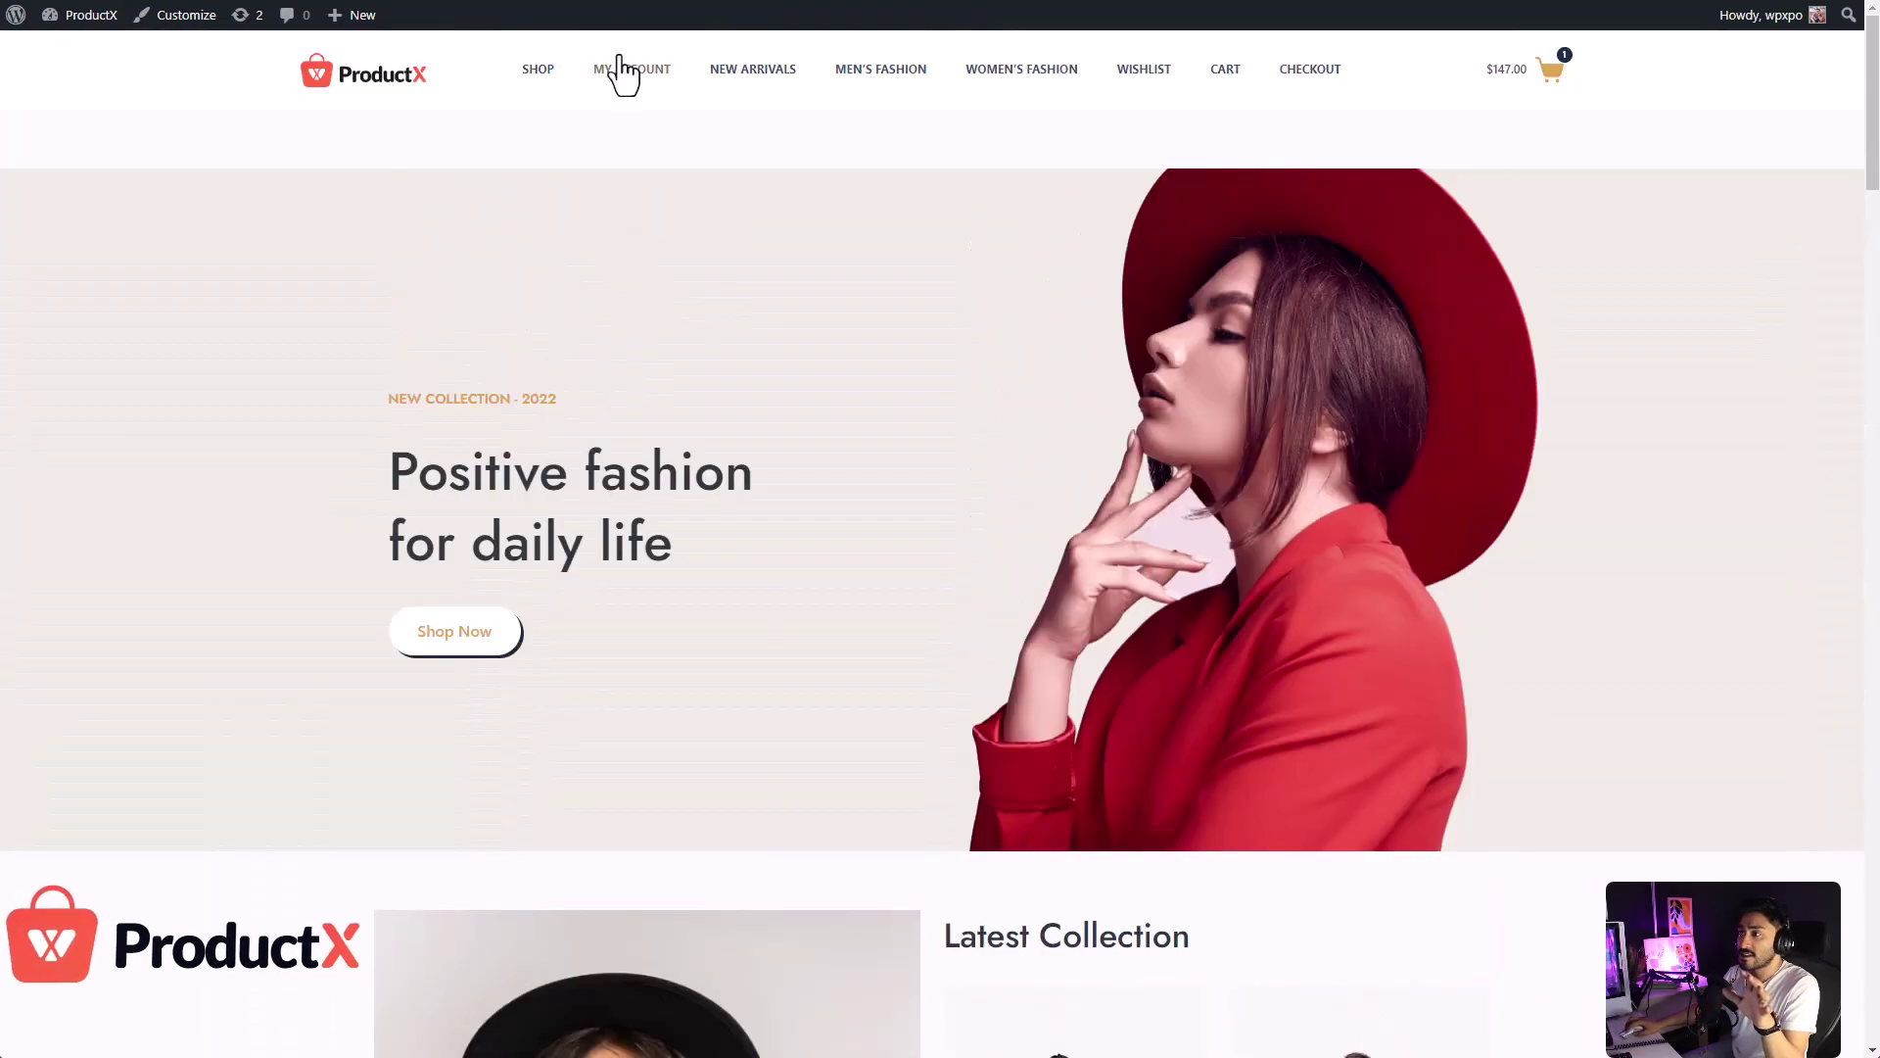
pyautogui.click(537, 71)
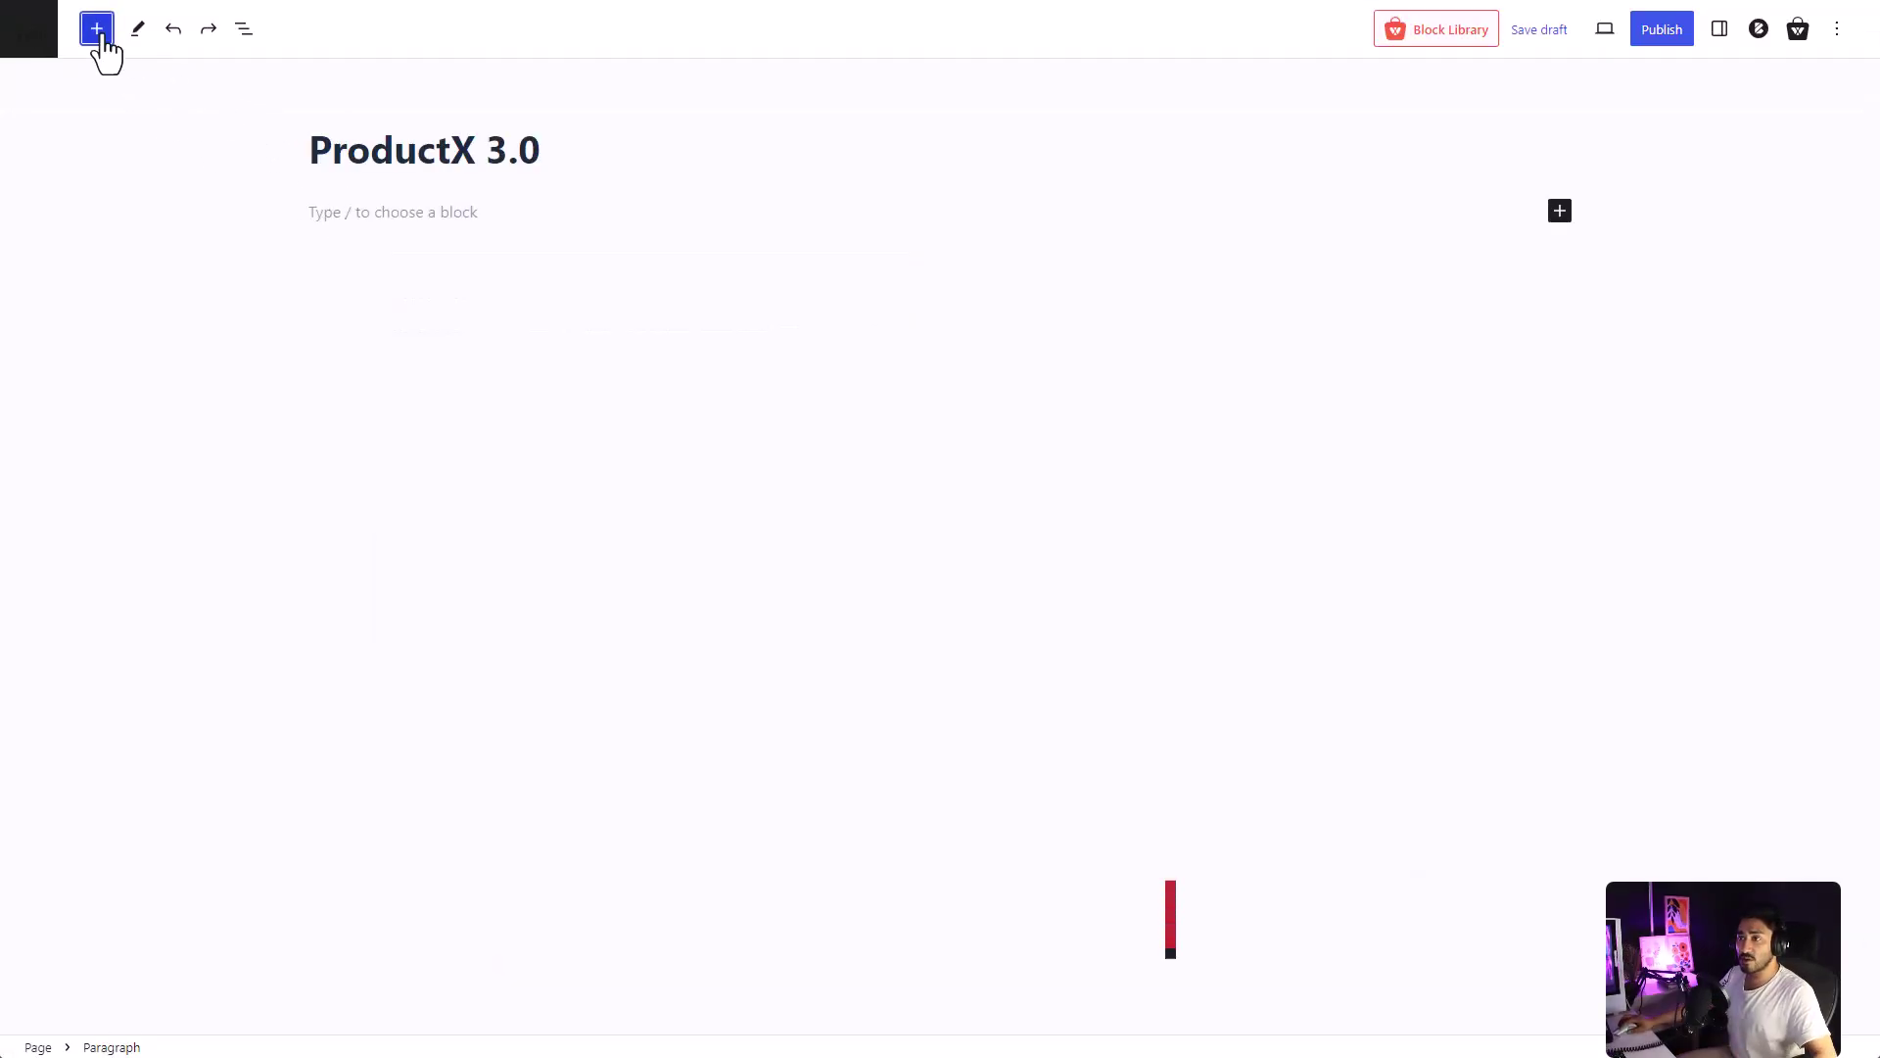
# - Show the block inserter listing ProductX blocks such as Product Grid, Heading, Wrapper and Row
pyautogui.click(97, 29)
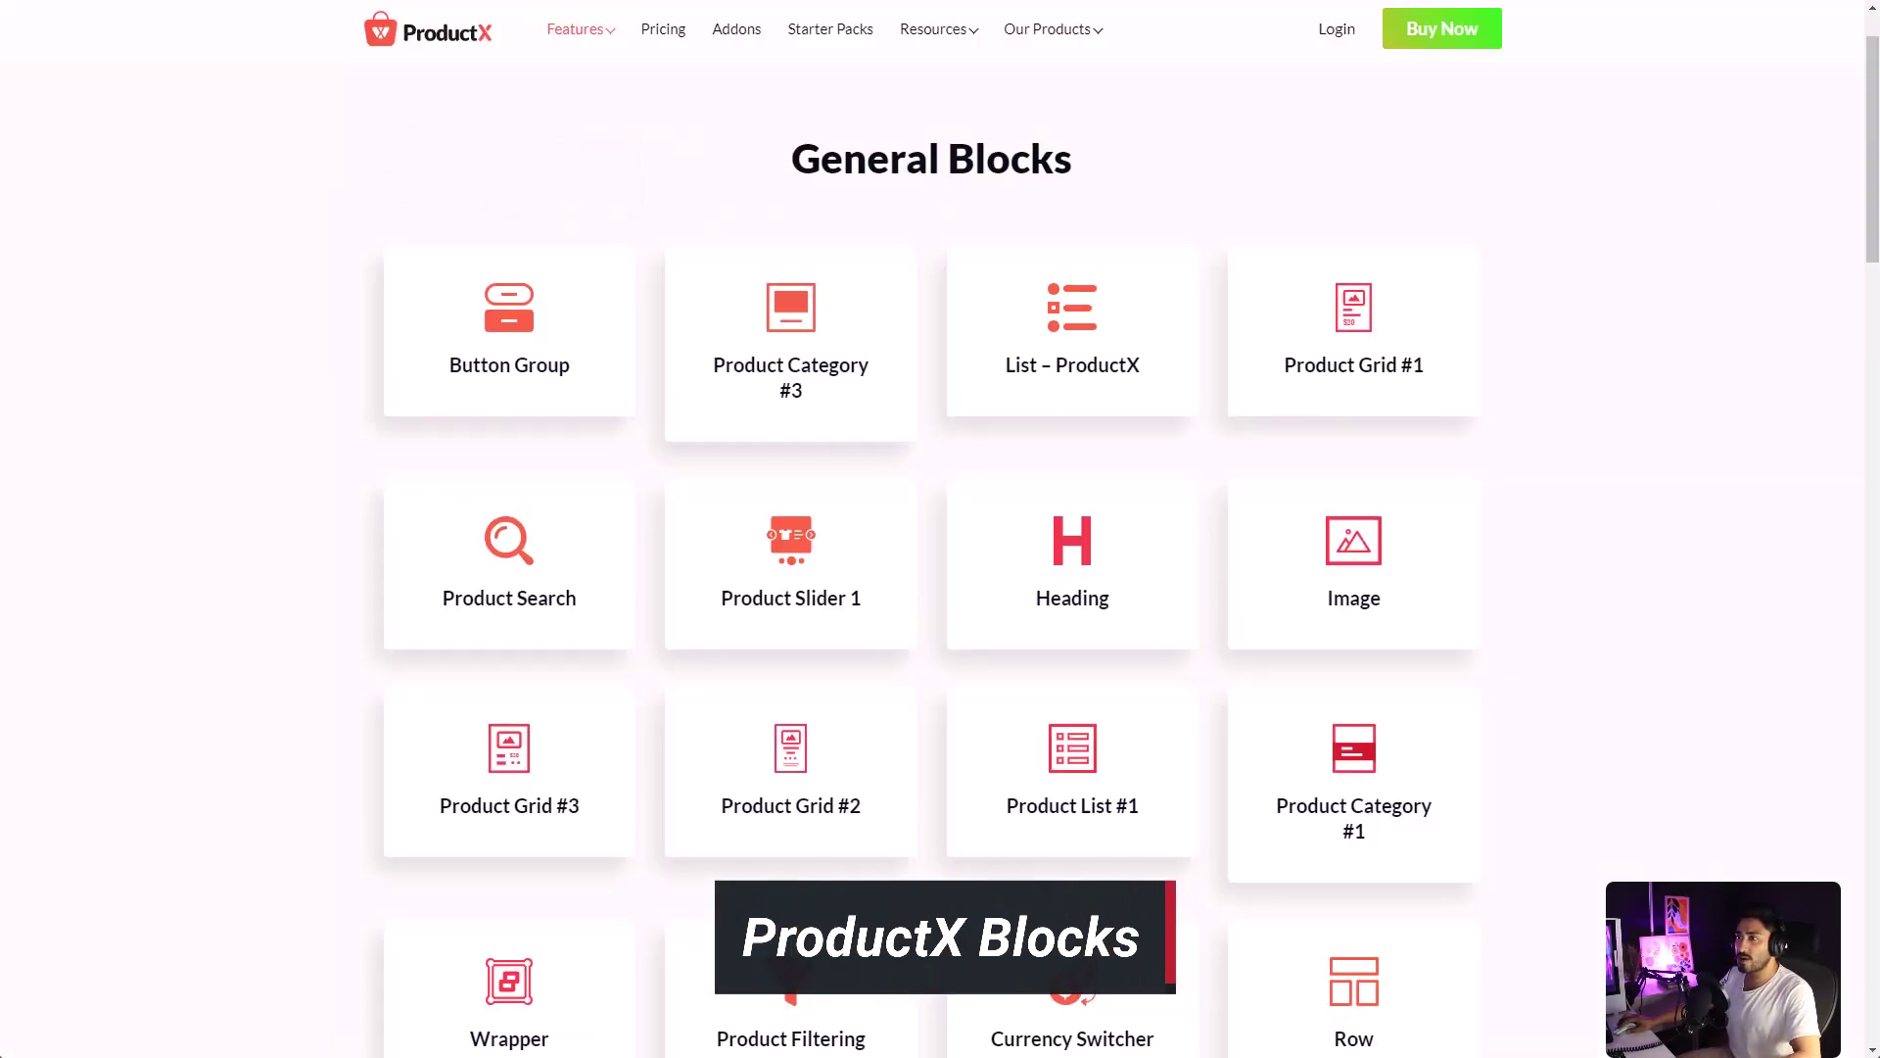
pyautogui.middleClick(1814, 404)
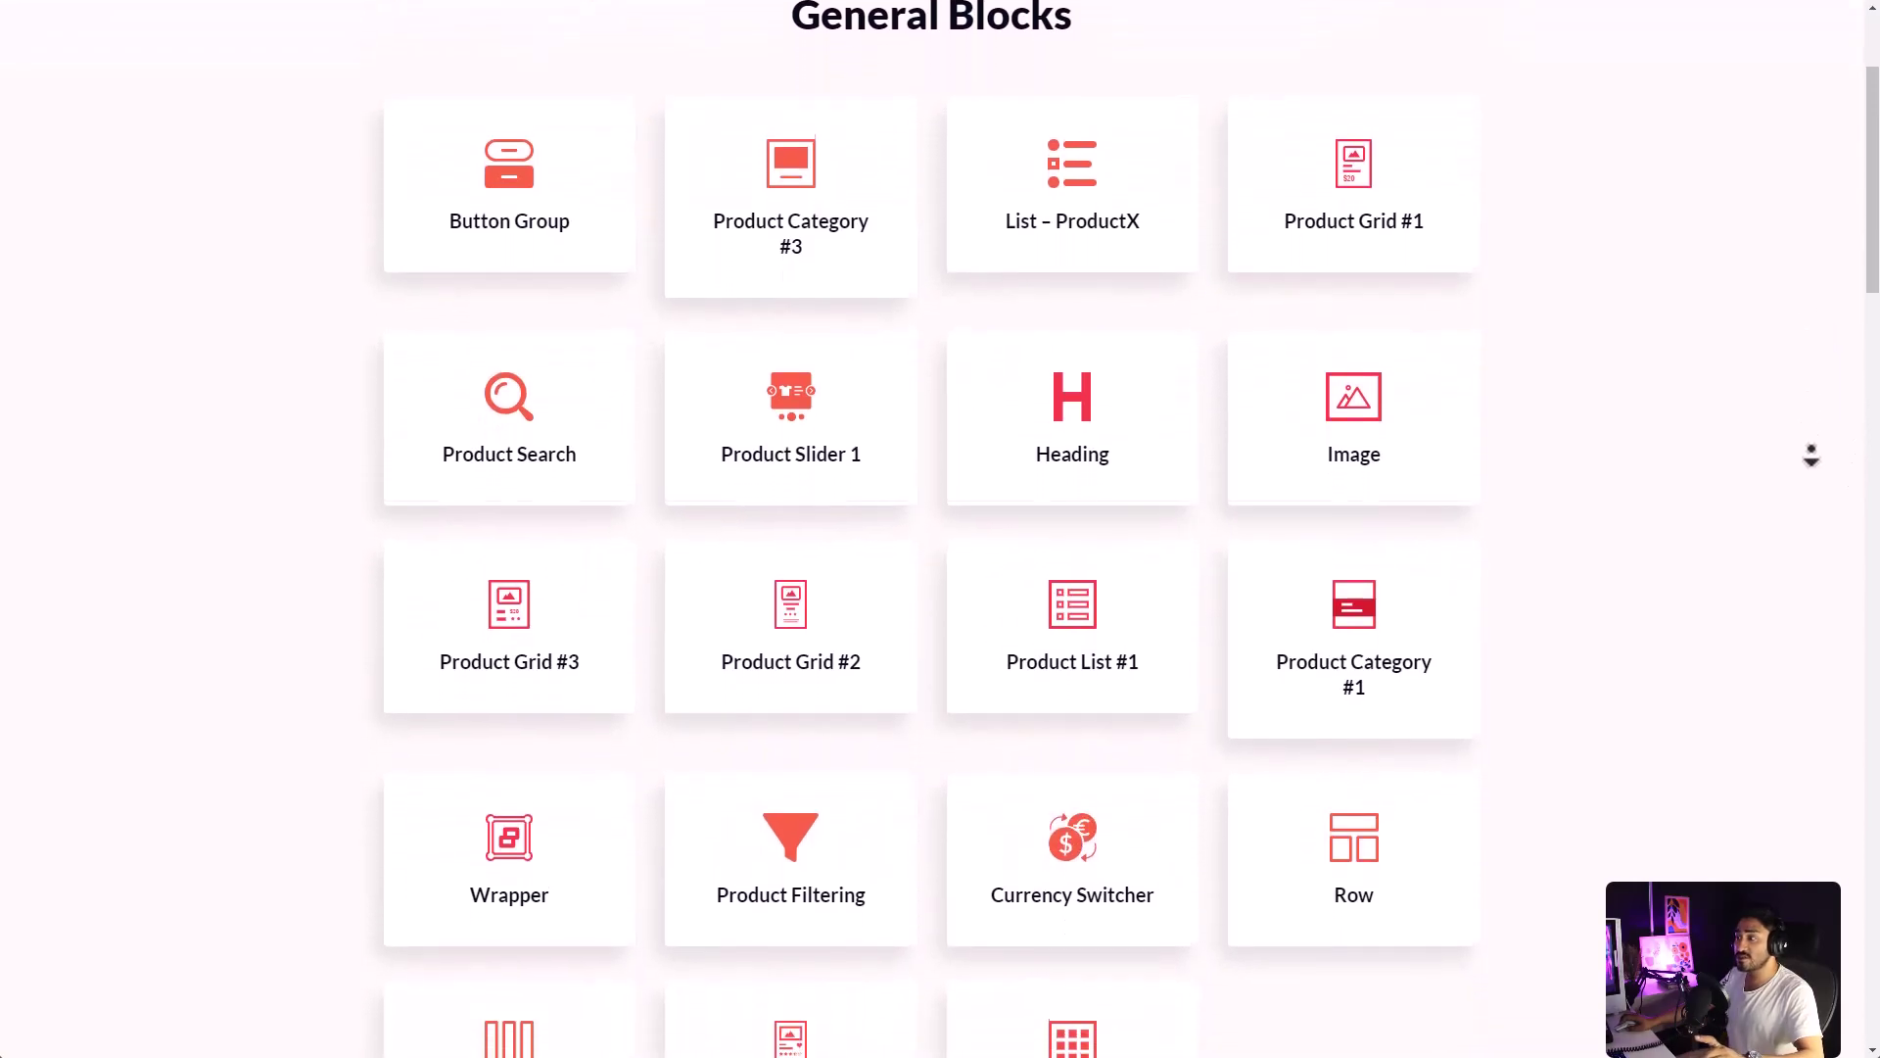
pyautogui.click(1231, 218)
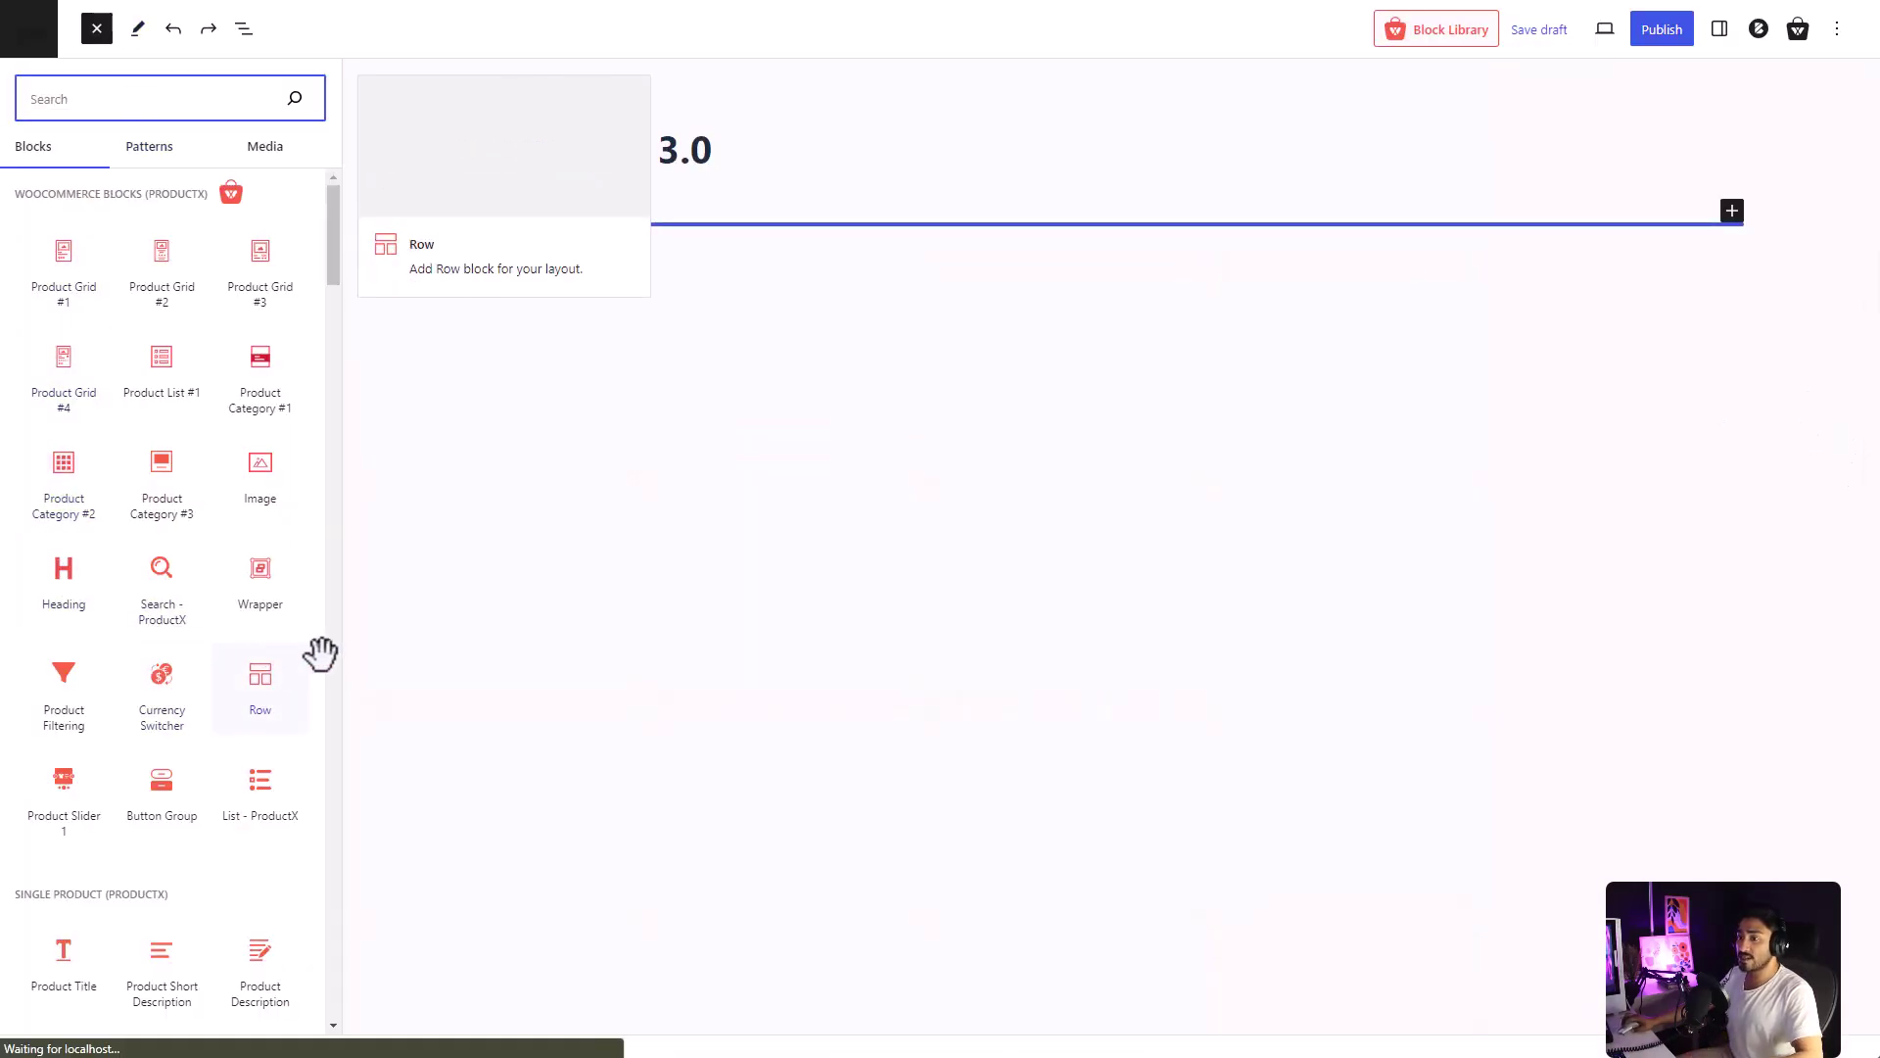
# - Place a Product Slider 1 block under the ProductX 3.0 title and show its block settings
pyautogui.moveTo(65, 795); pyautogui.dragTo(867, 212)
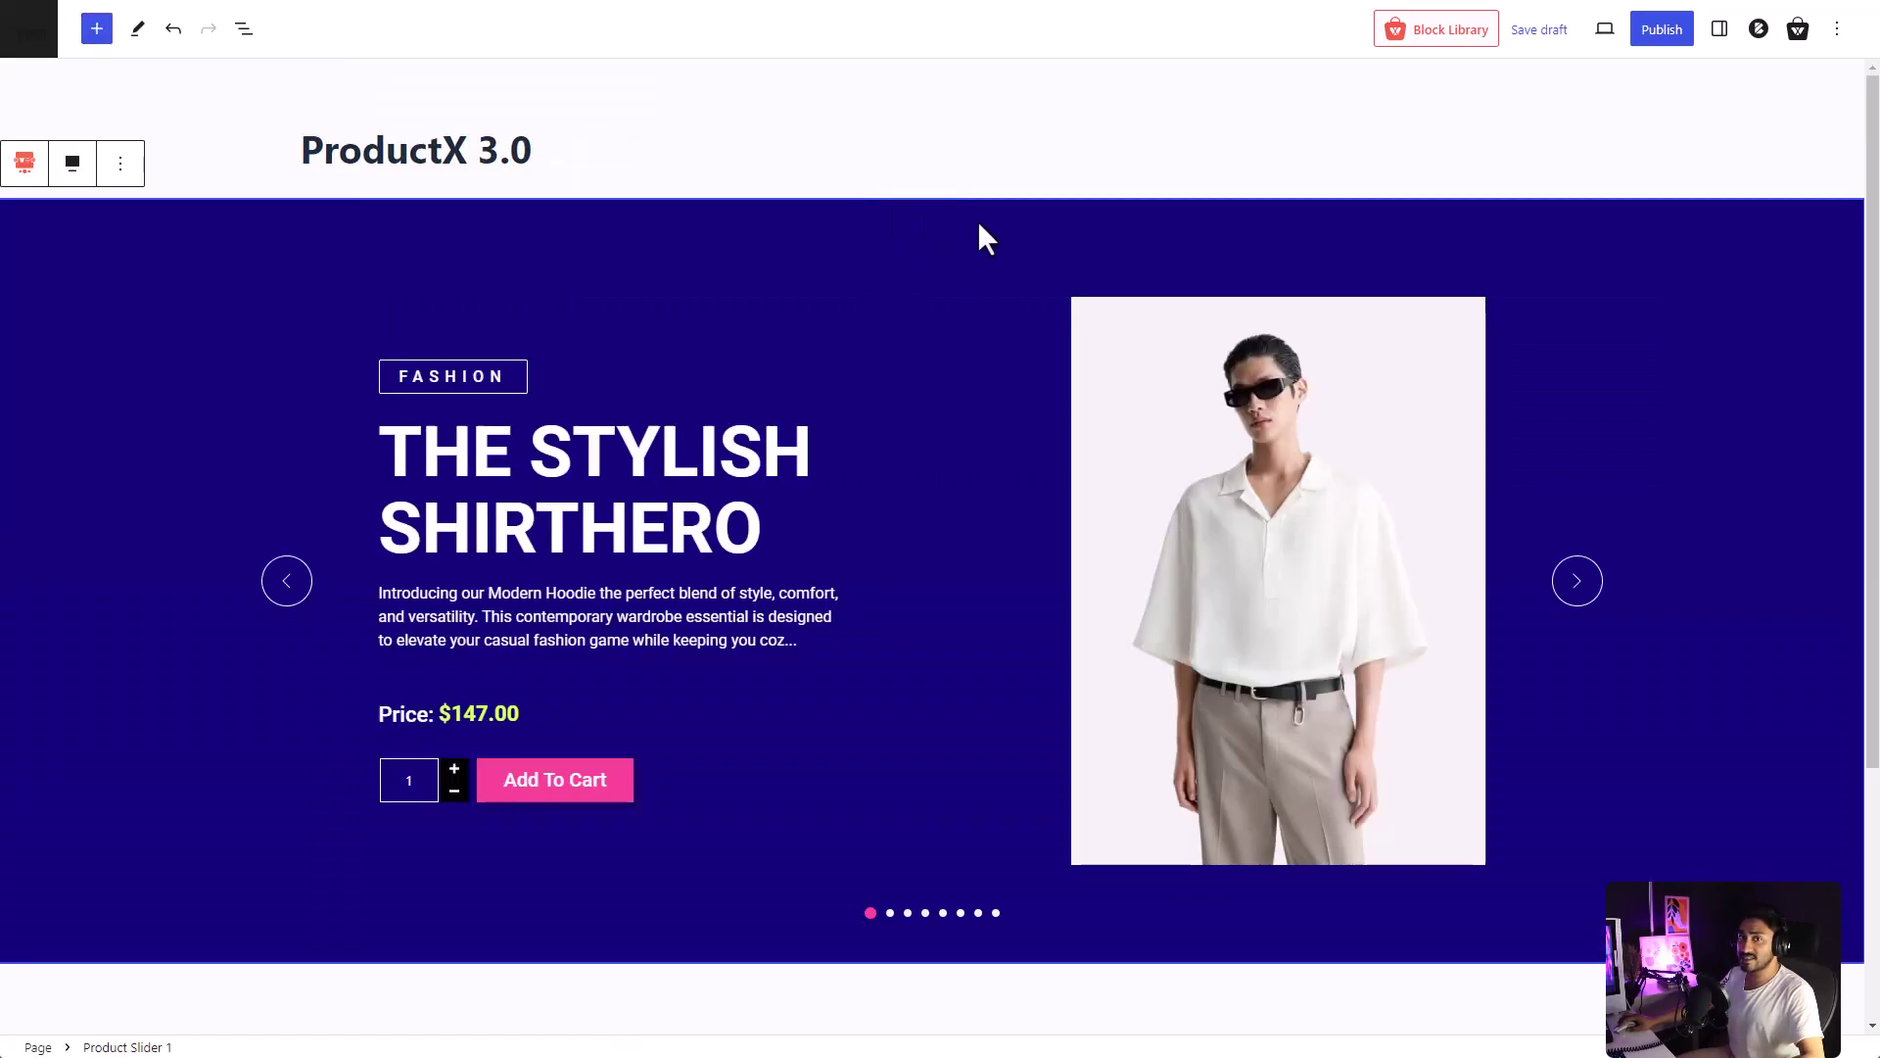
pyautogui.click(1719, 29)
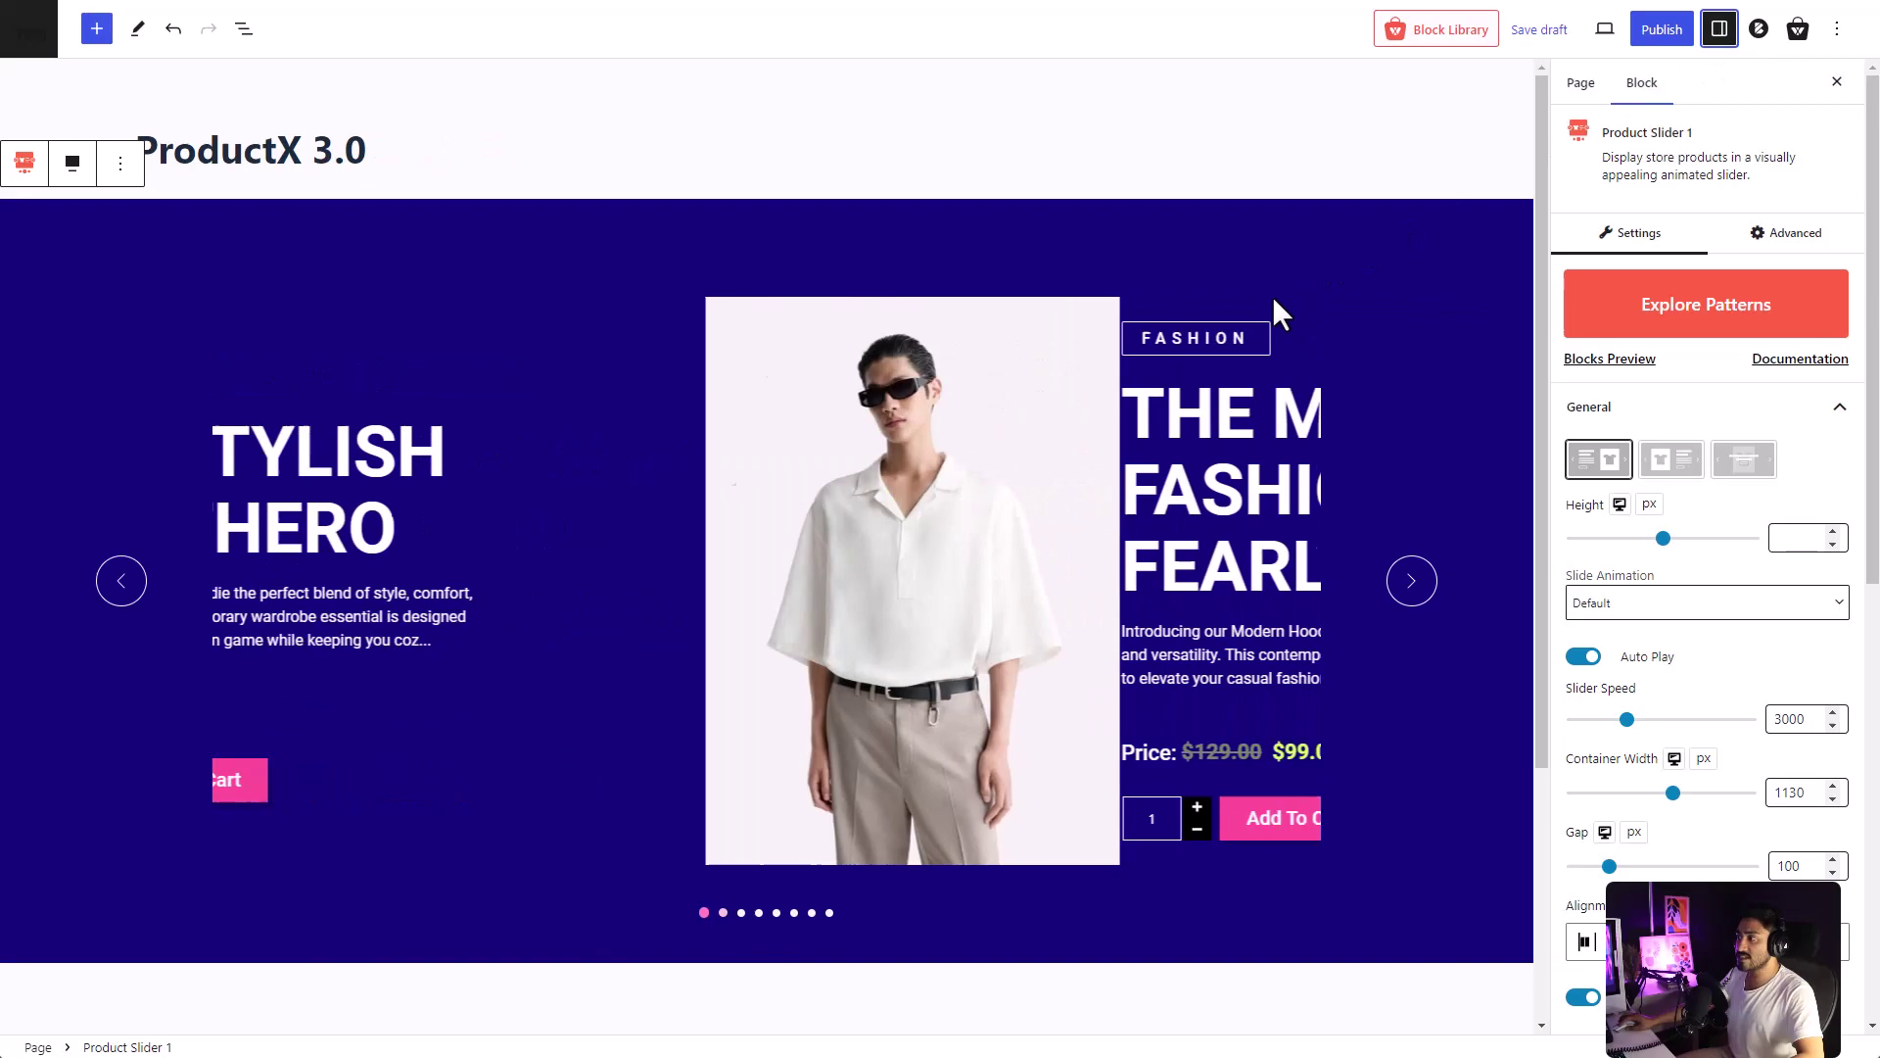
pyautogui.scroll(-4, 1658, 378)
pyautogui.scroll(3, 1650, 454)
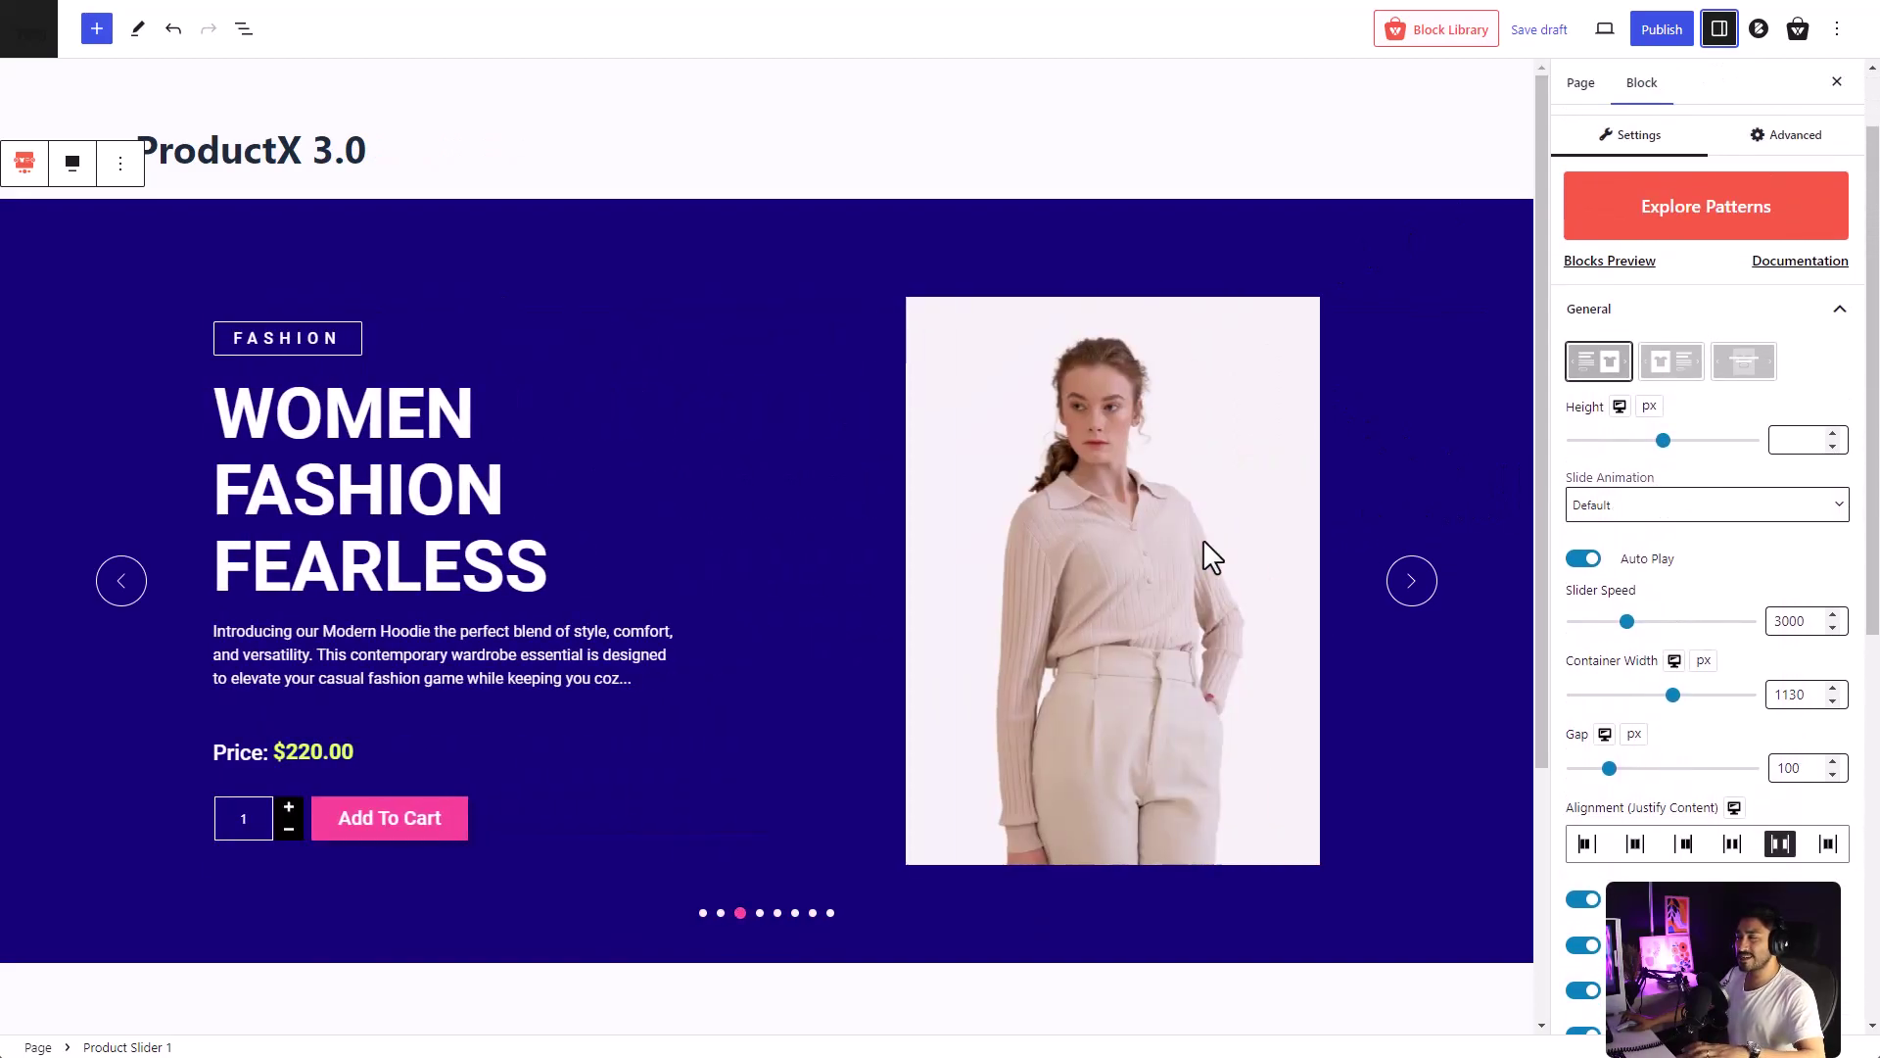
pyautogui.scroll(2, 1626, 294)
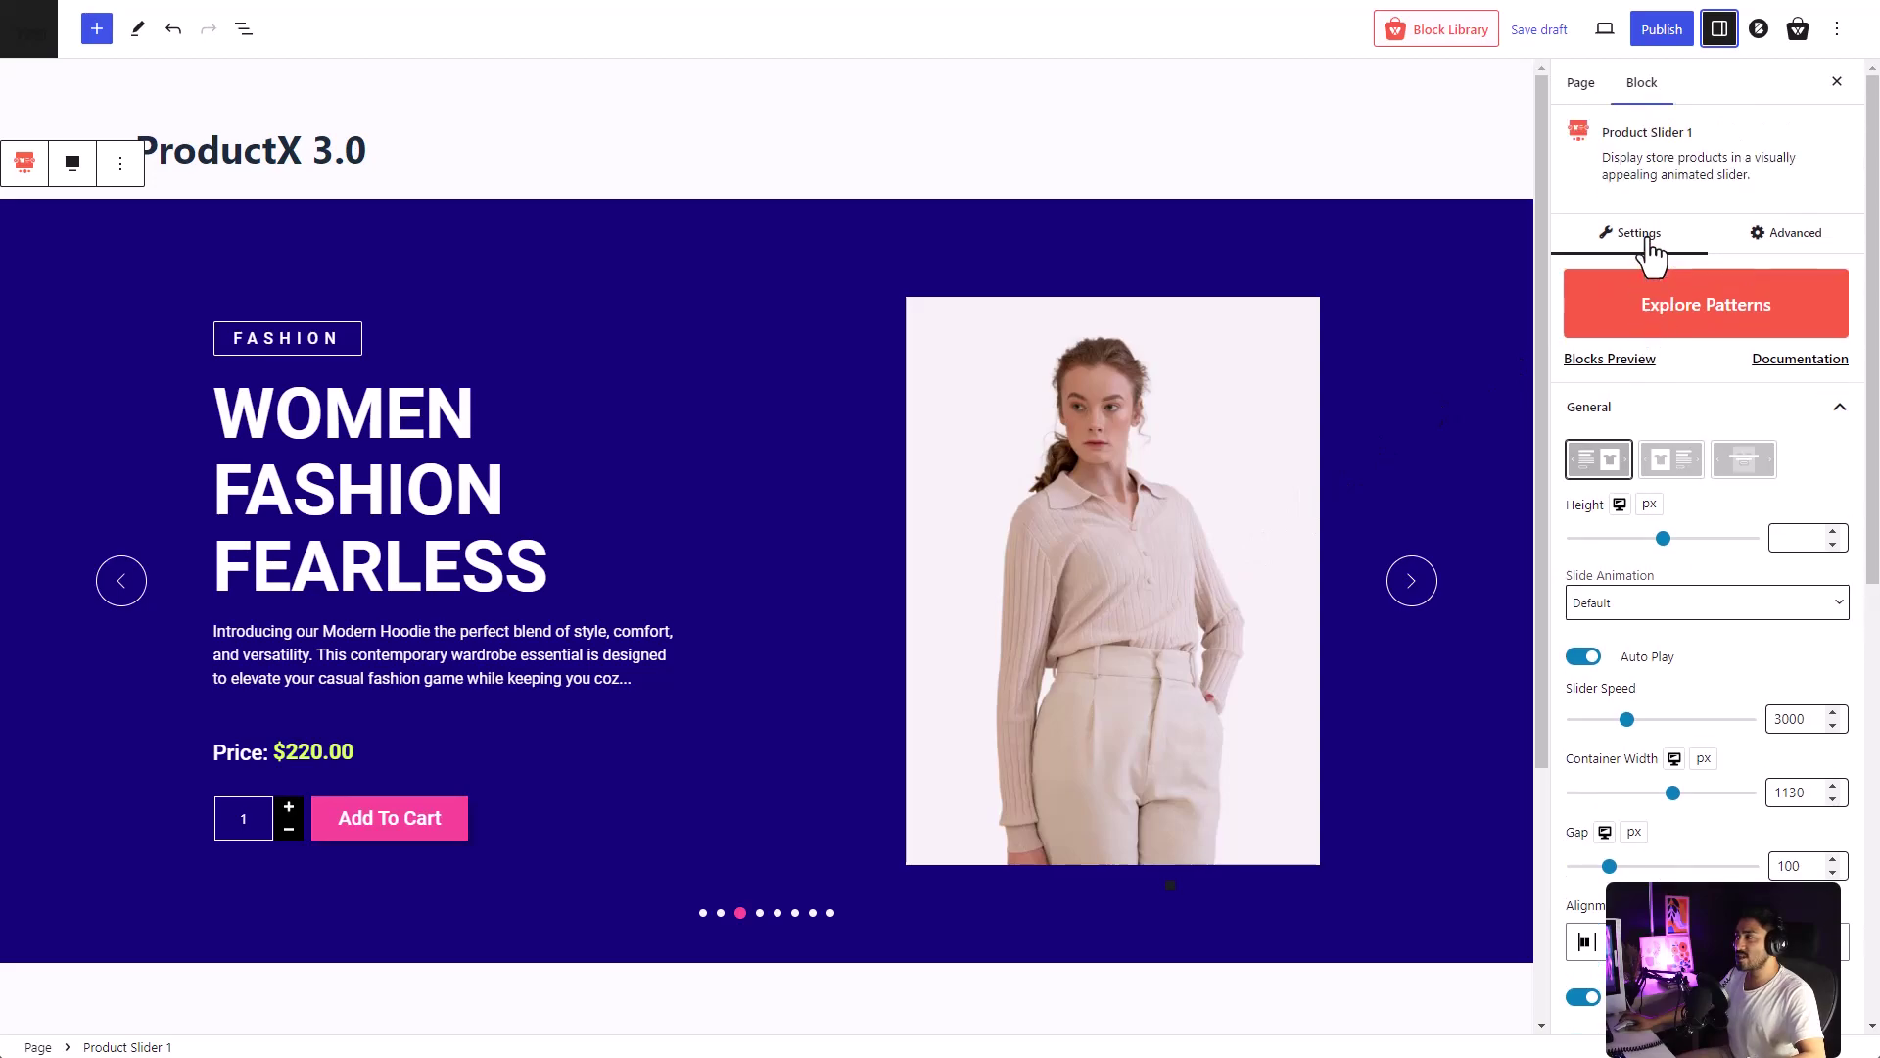
# - Apply the Product Slider #1 – Preset Design 5 pattern to the slider block
pyautogui.click(1652, 308)
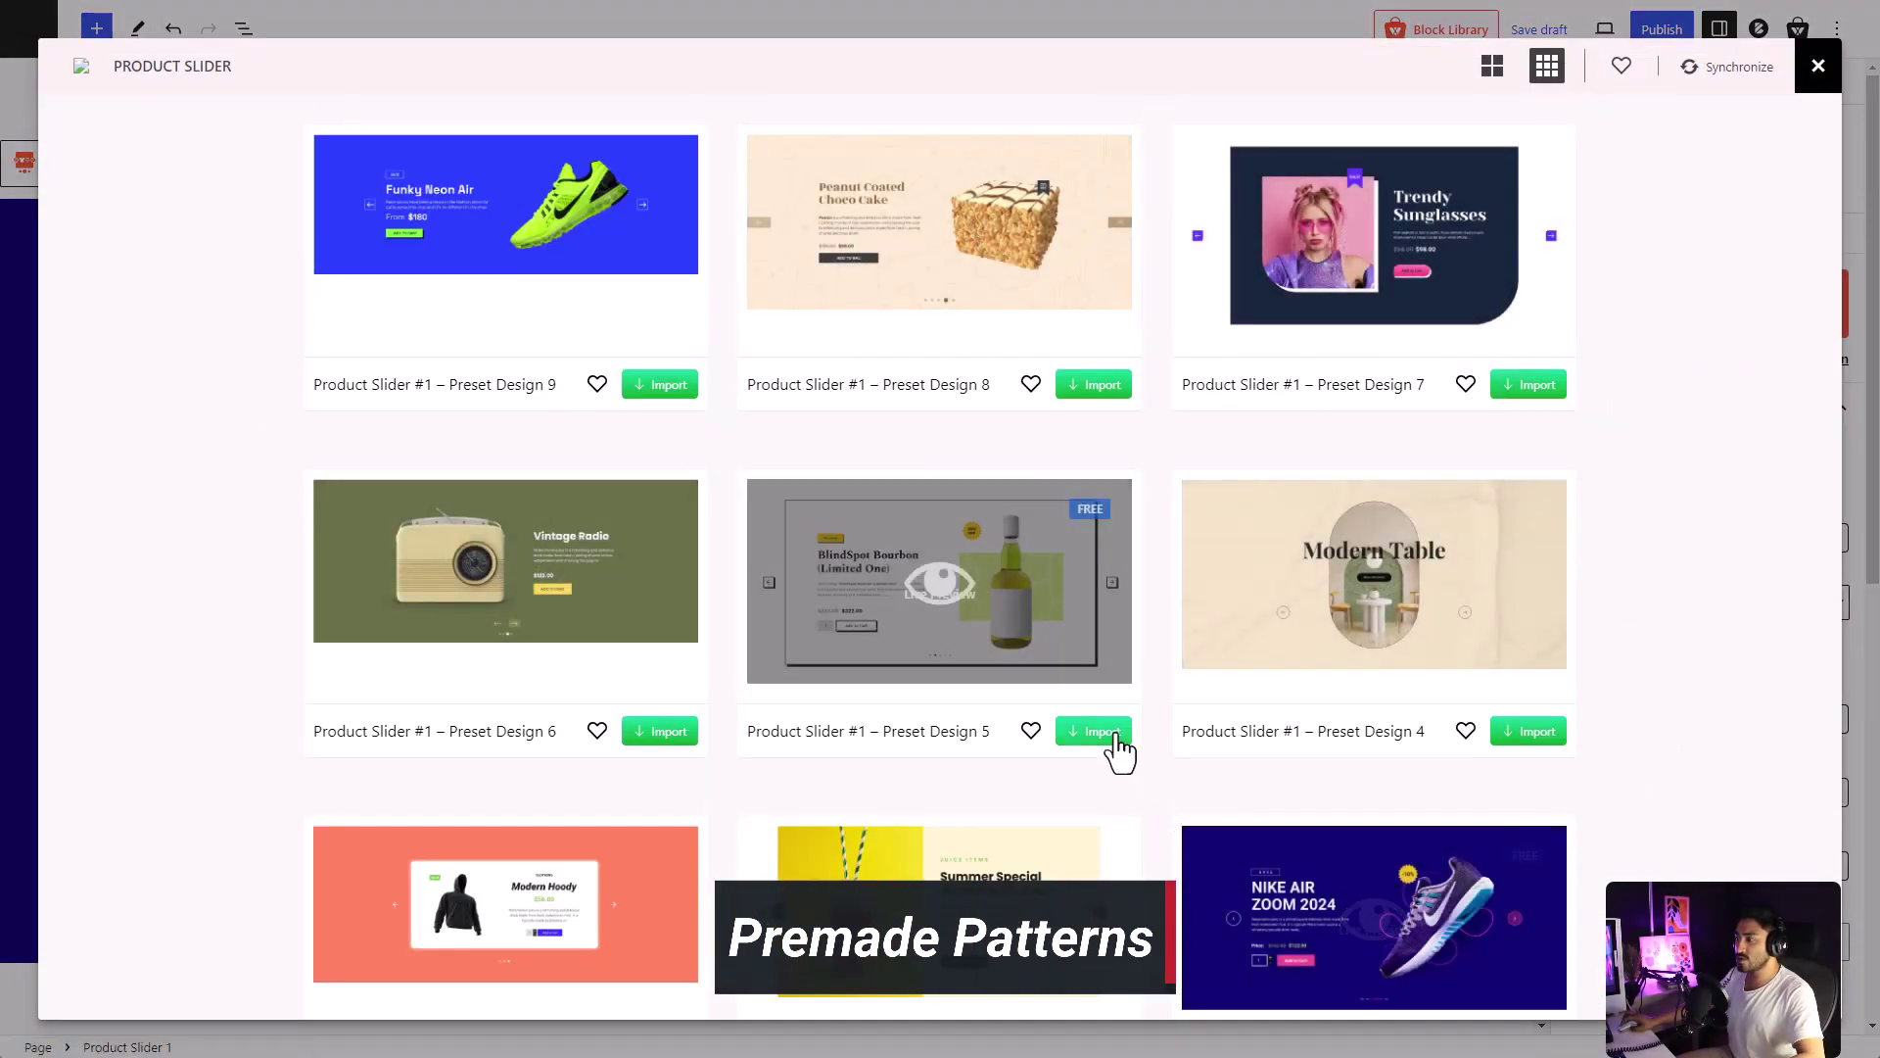
pyautogui.click(1114, 735)
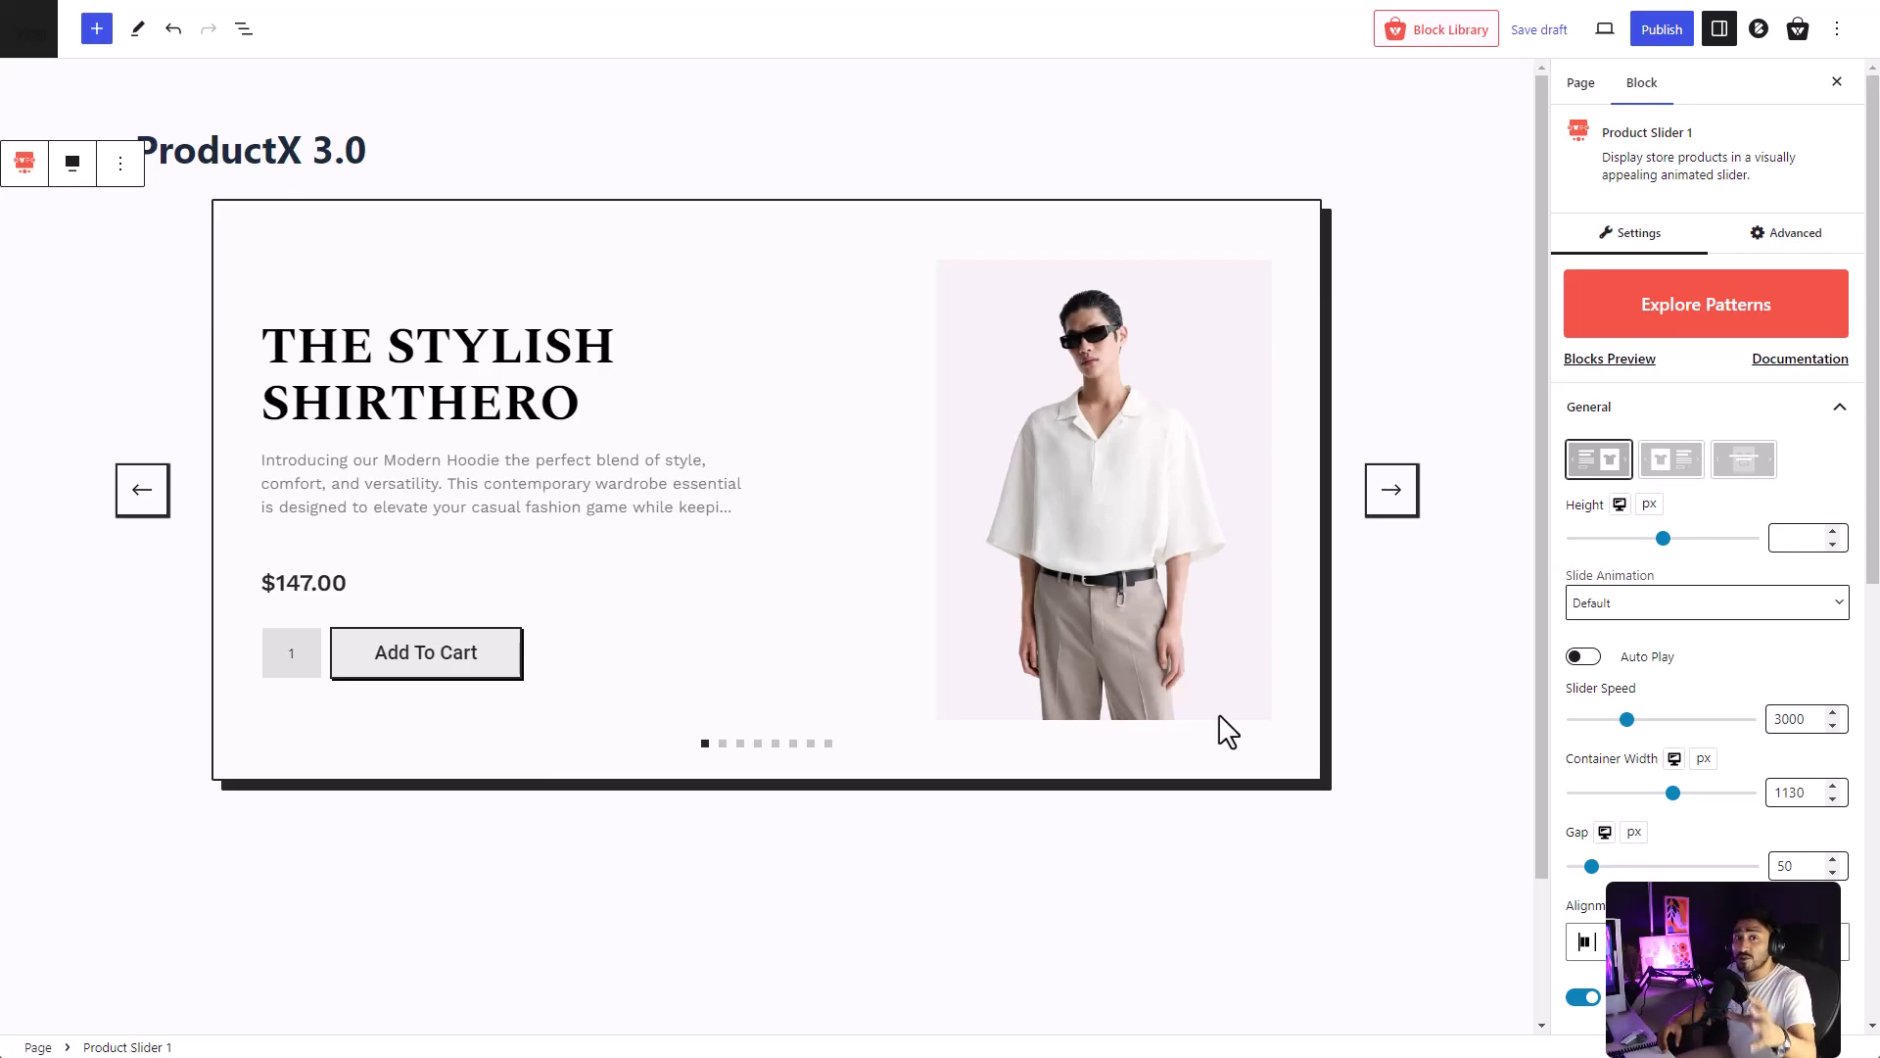
# - Review the Saved Templates list with its draft Product Page Template, then go to Getting Started
pyautogui.click(1229, 732)
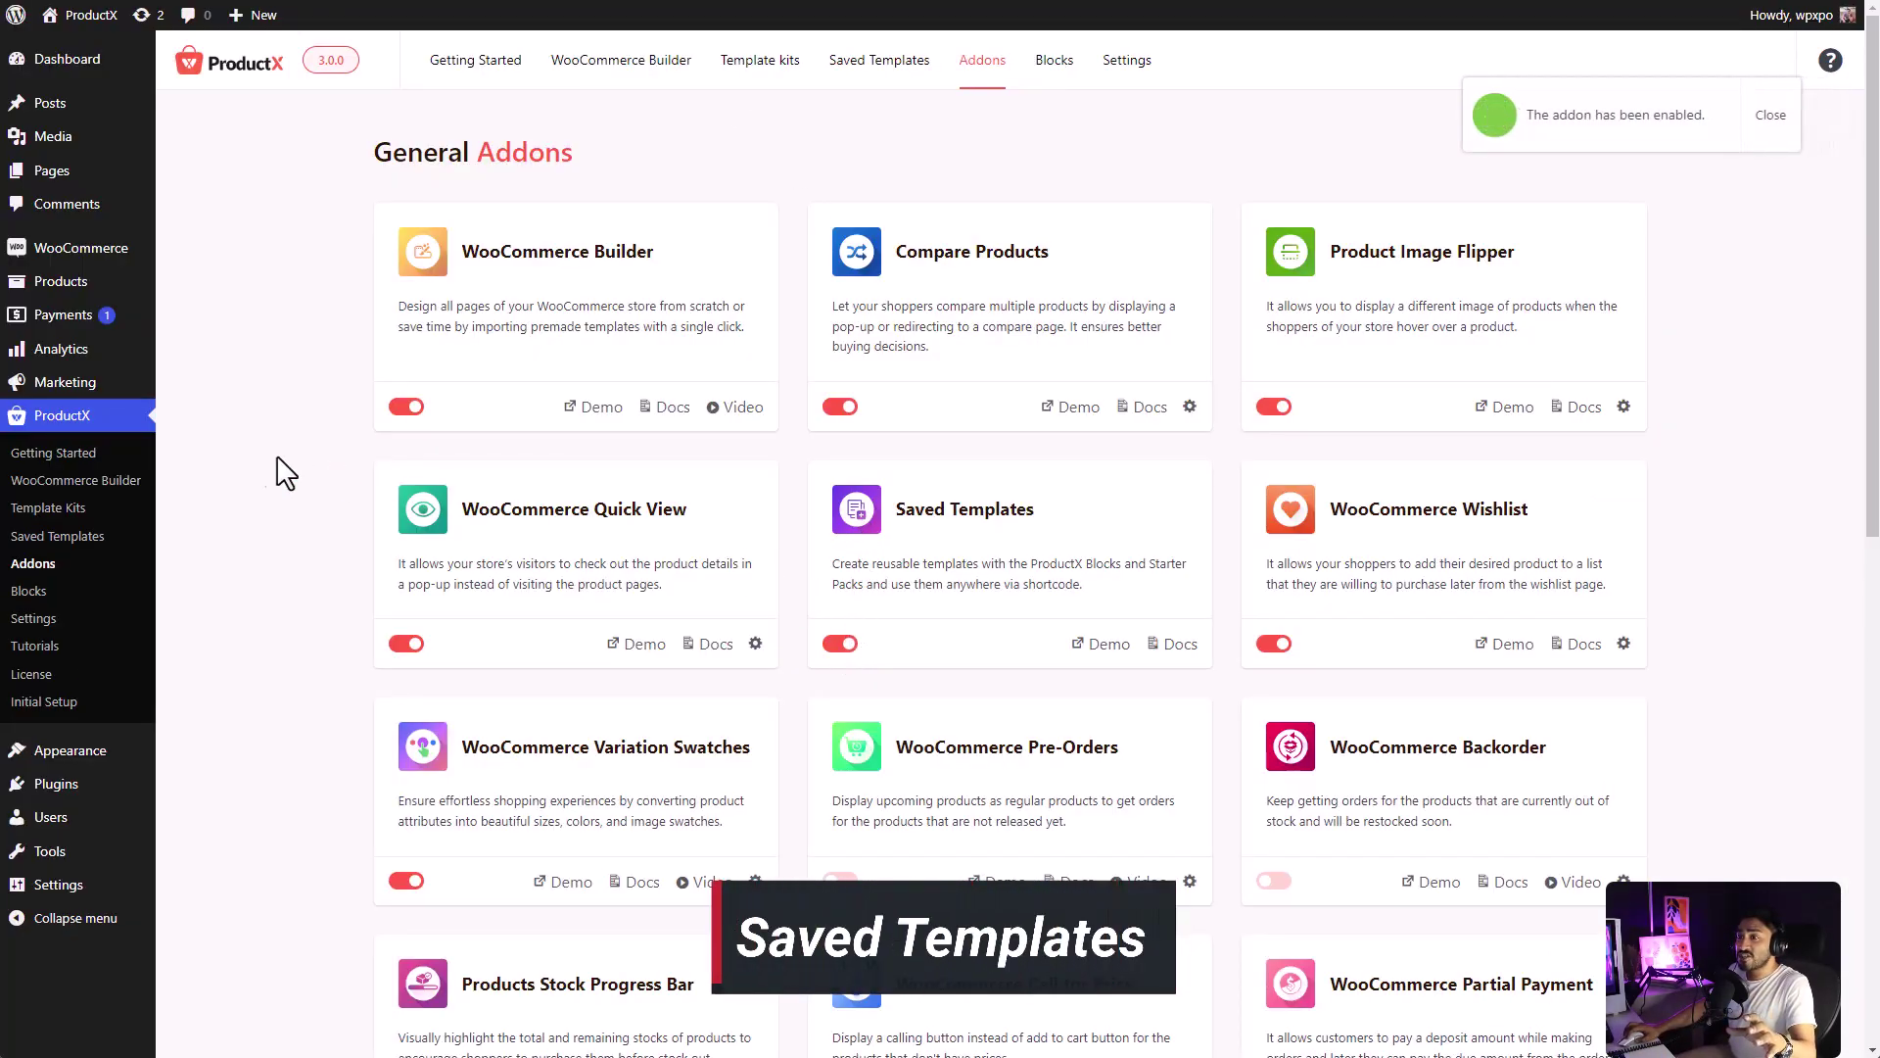
pyautogui.click(82, 539)
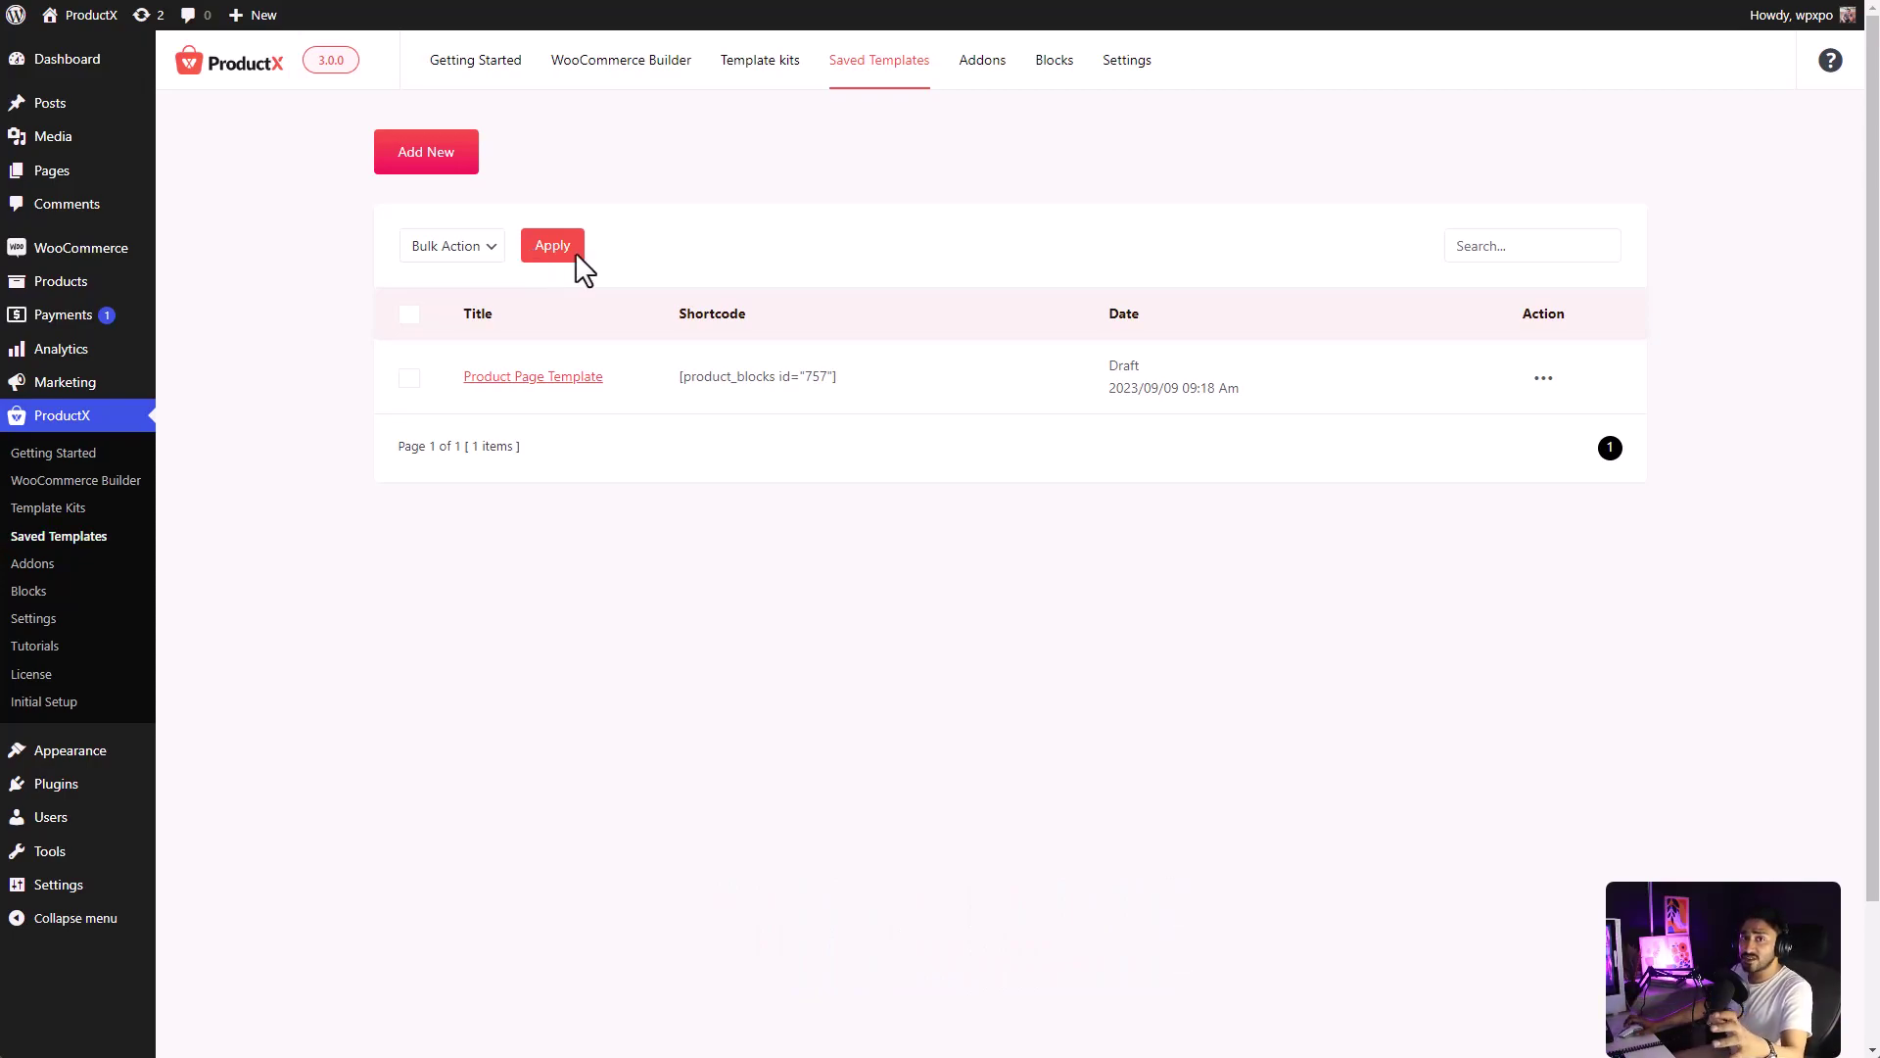
pyautogui.click(475, 60)
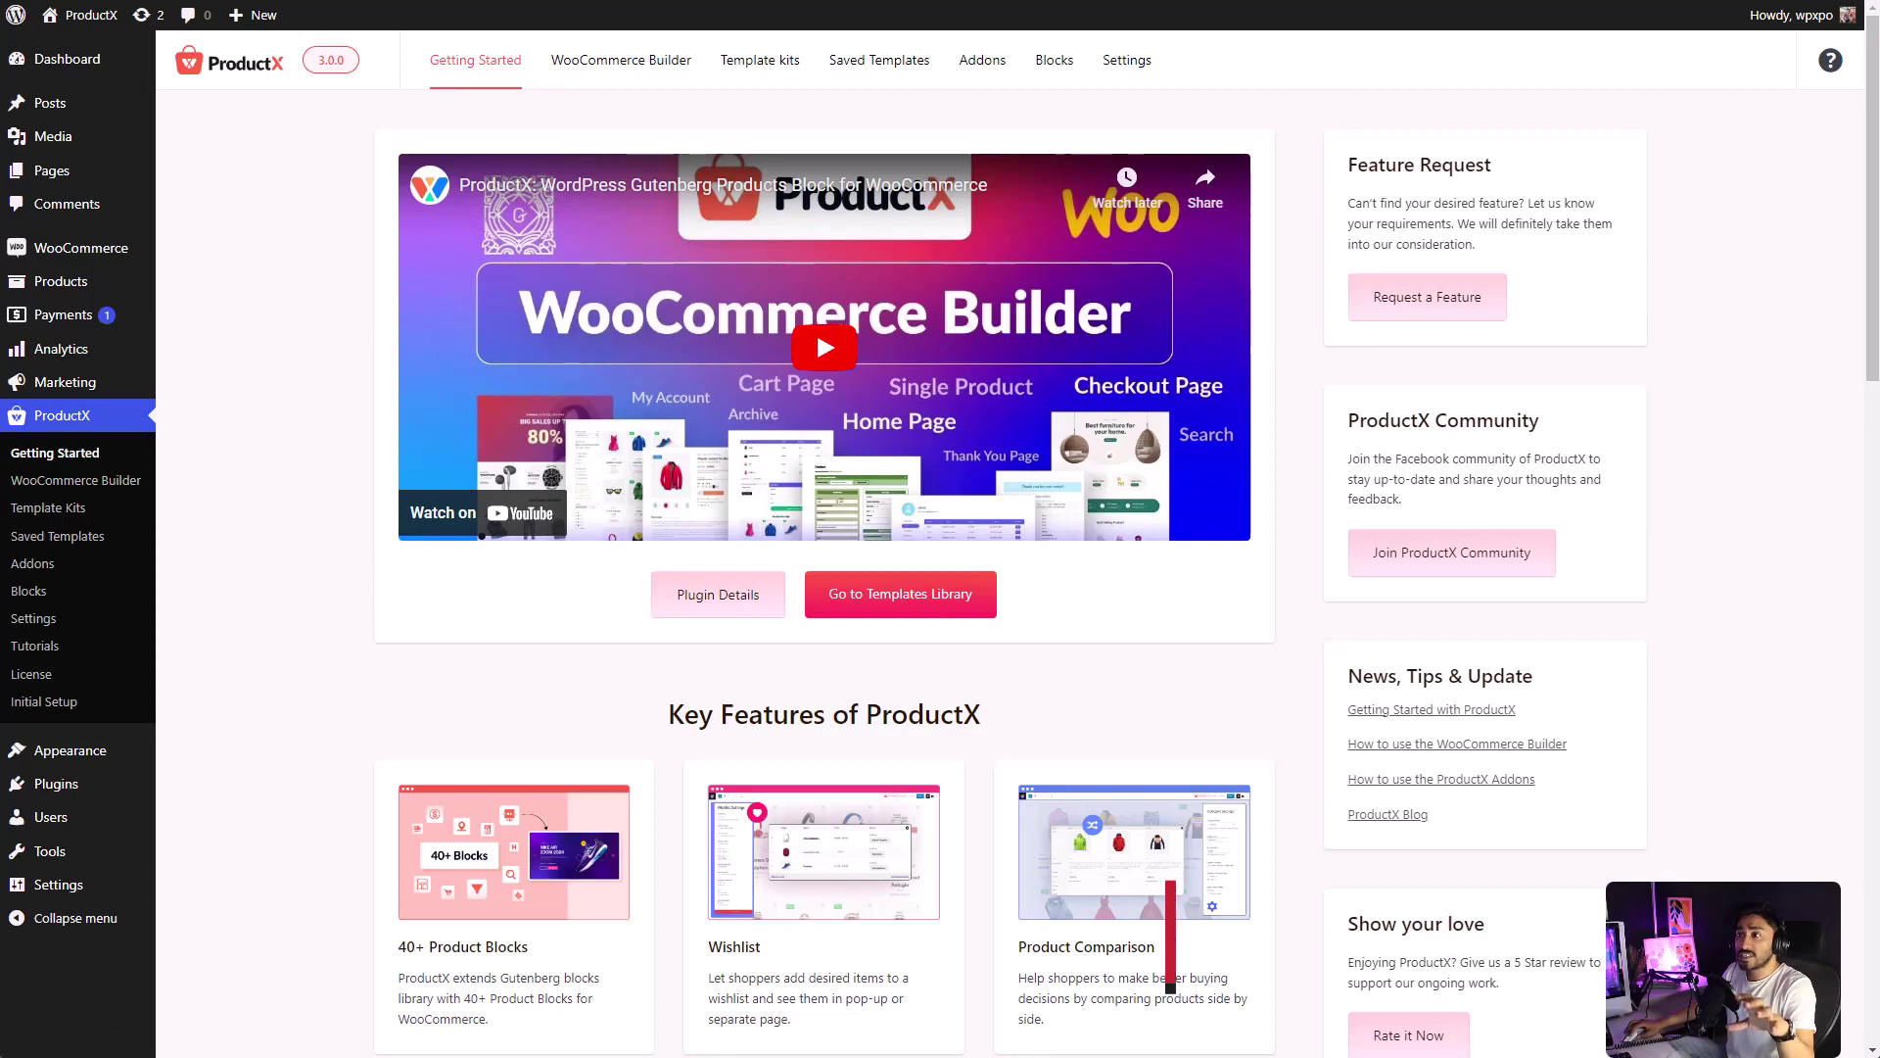
# - Show the WooCommerce Builder's All Templates view with empty Home Page, Shop and Cart slots
pyautogui.click(620, 59)
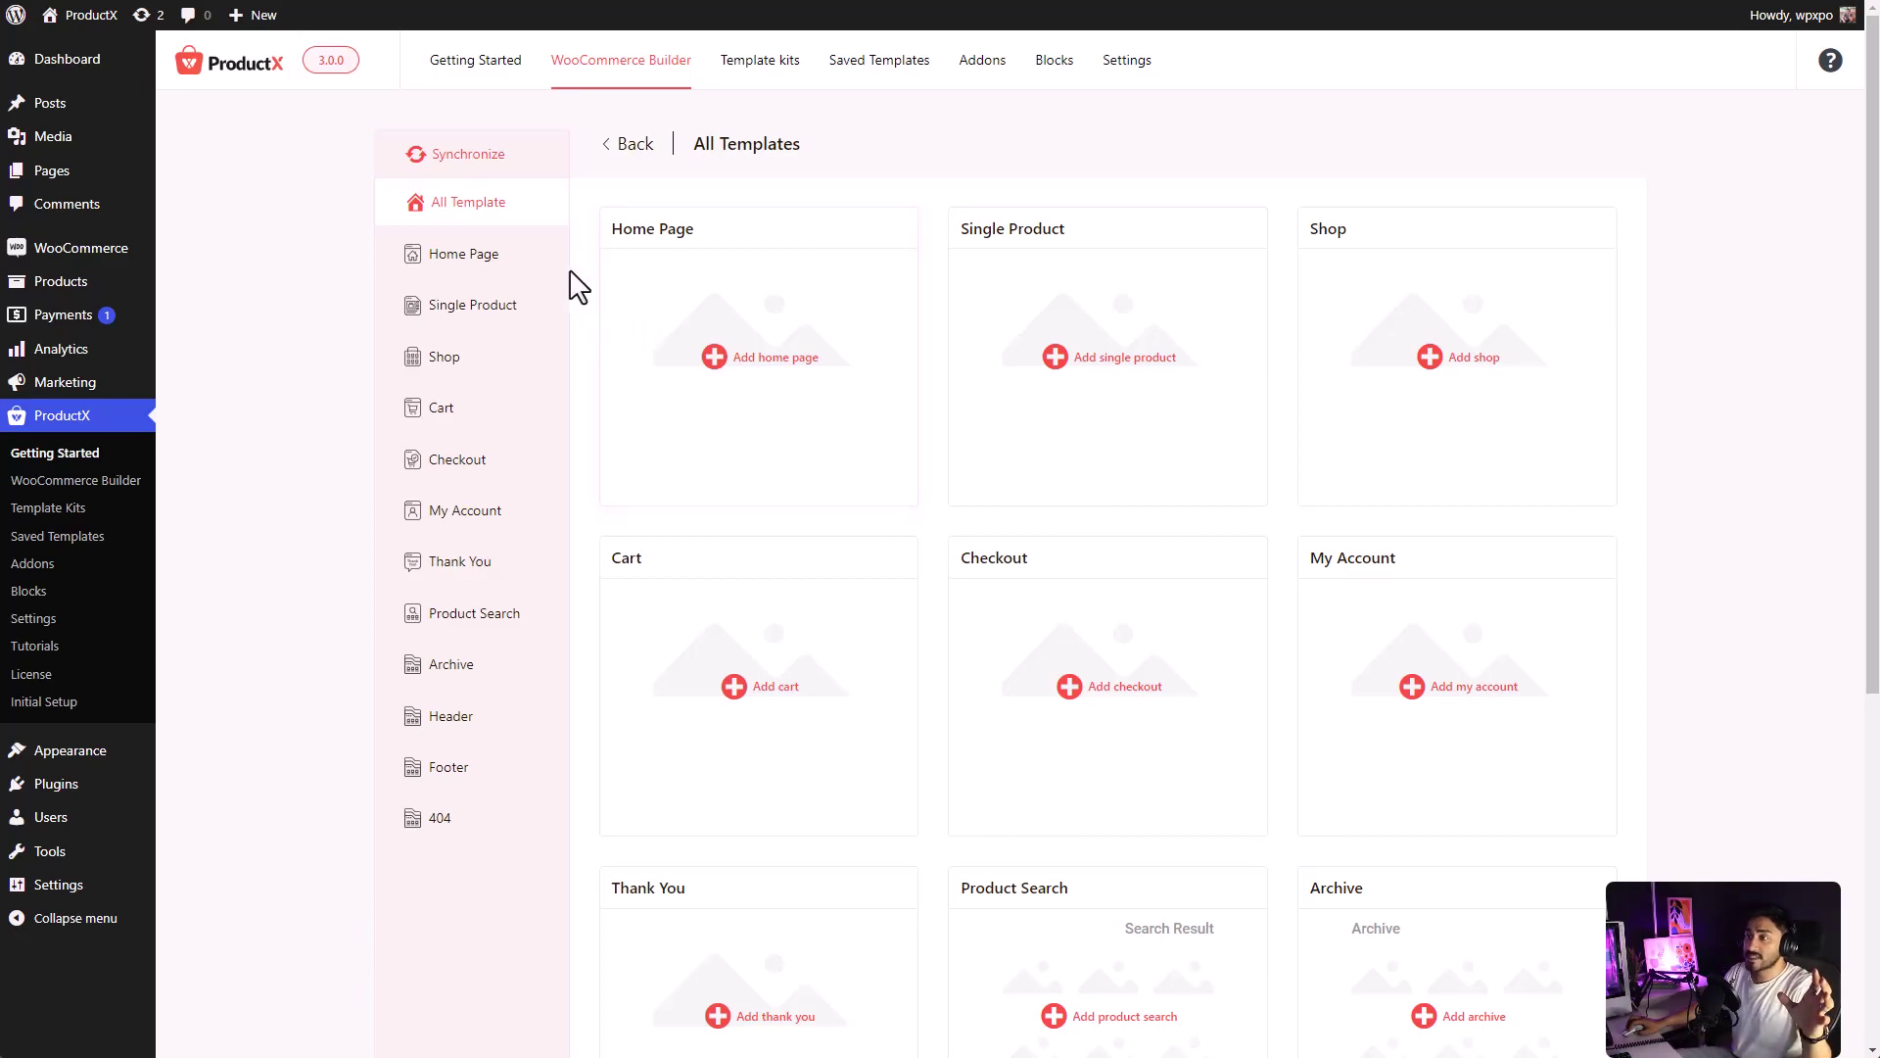
# - List the Home Page templates and browse Fashion Layout 3, Fashion Layout 2, BackPack and Home Decor
pyautogui.click(466, 266)
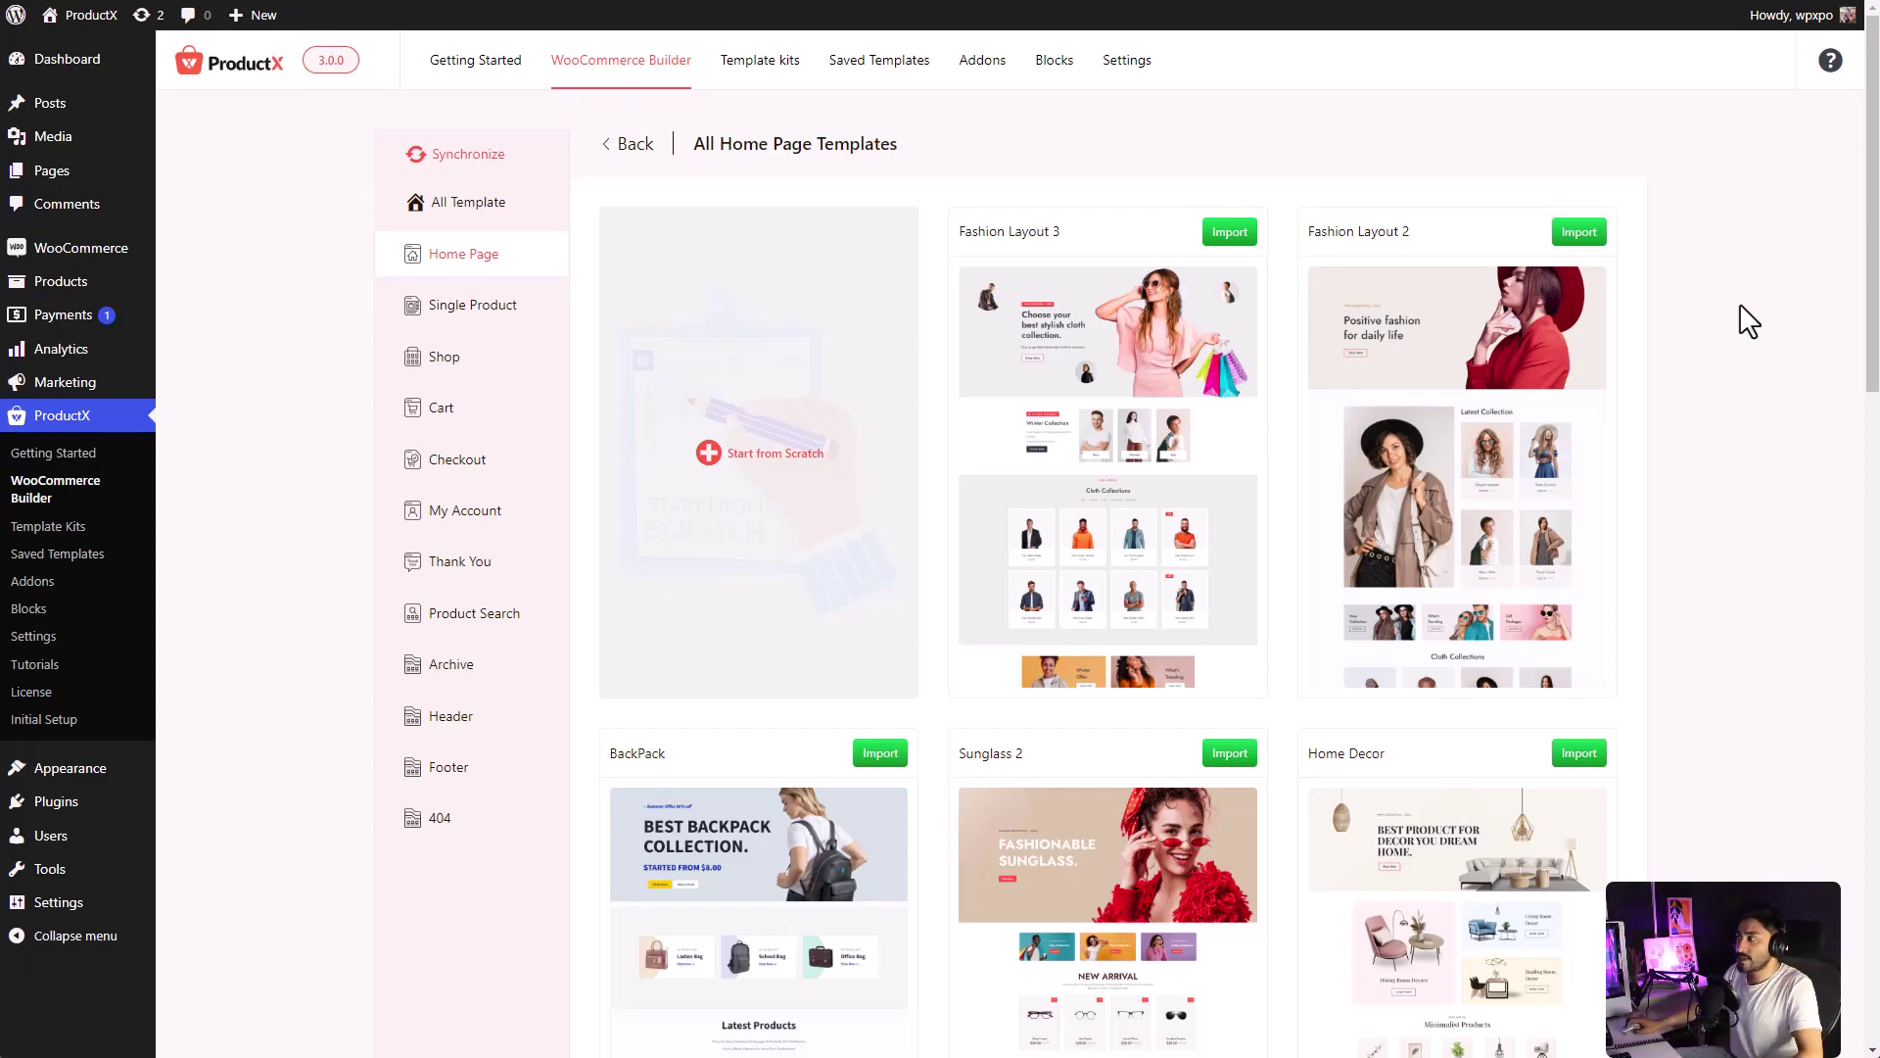
pyautogui.middleClick(1740, 306)
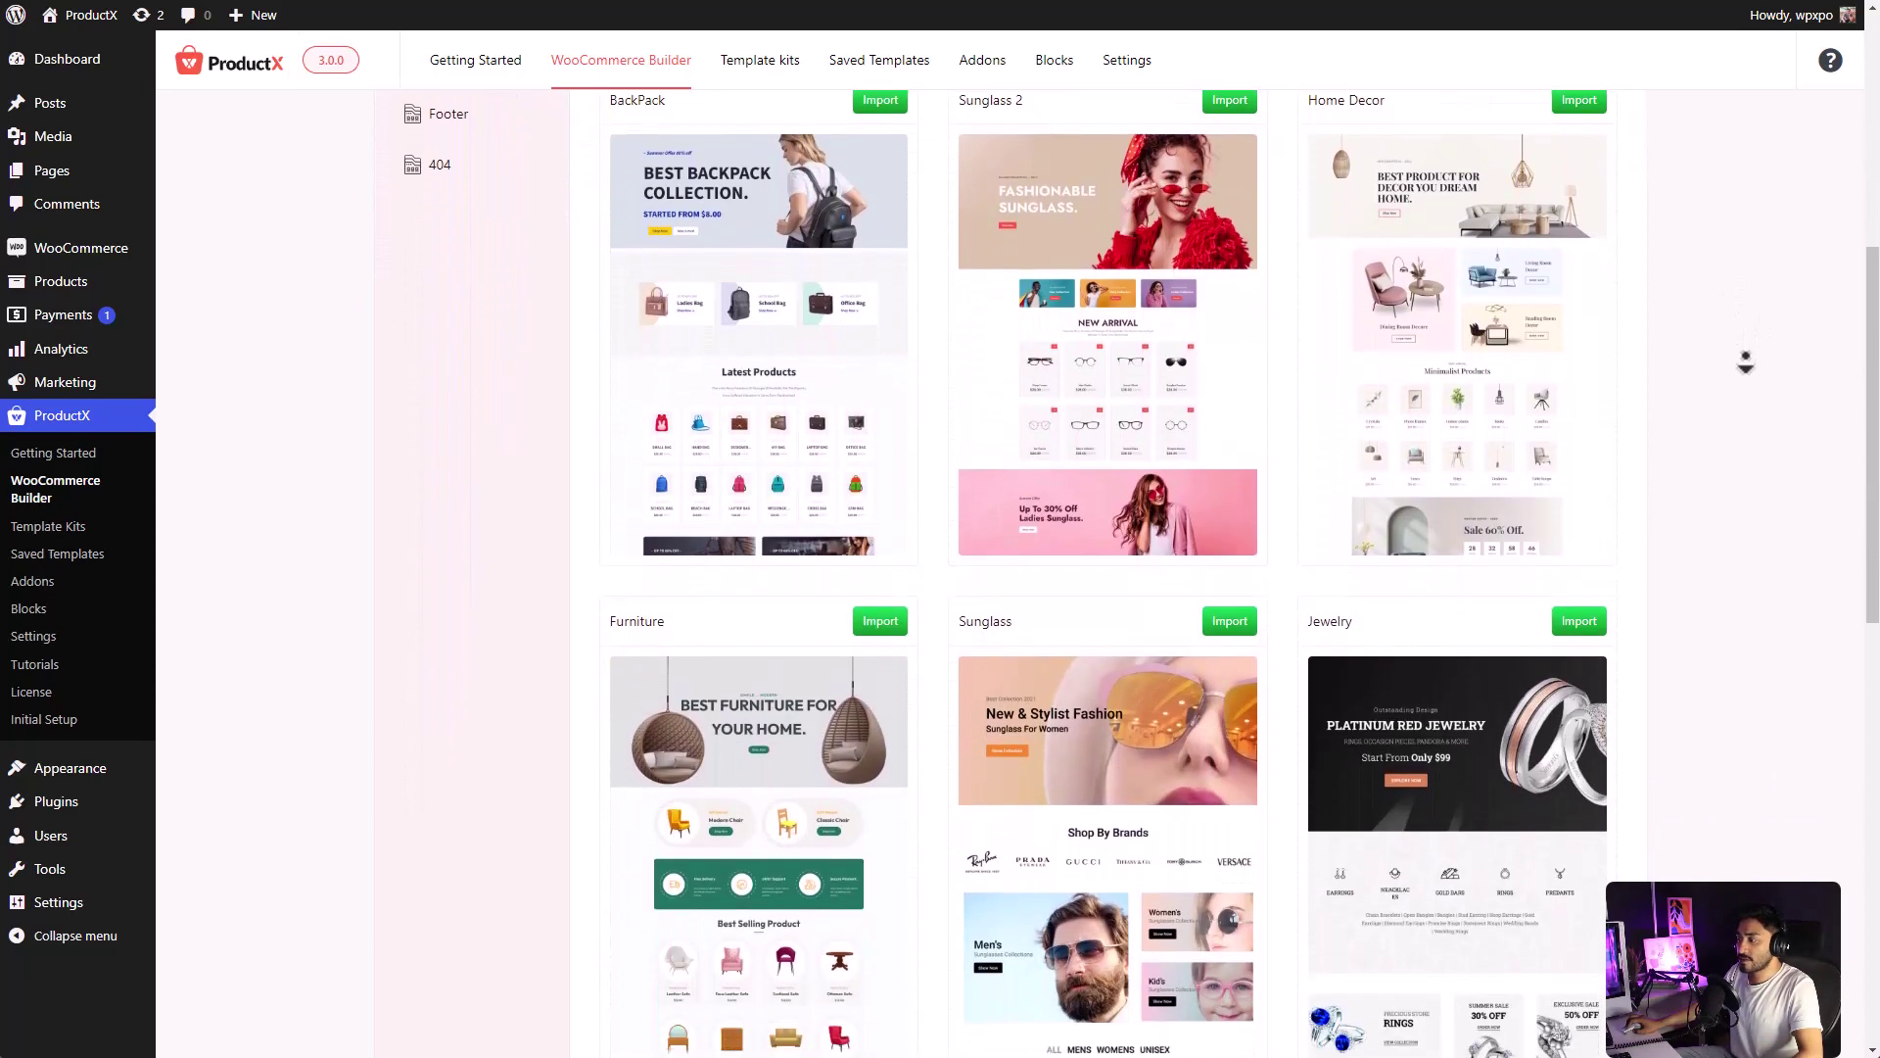
pyautogui.middleClick(1745, 363)
pyautogui.scroll(5, 1748, 370)
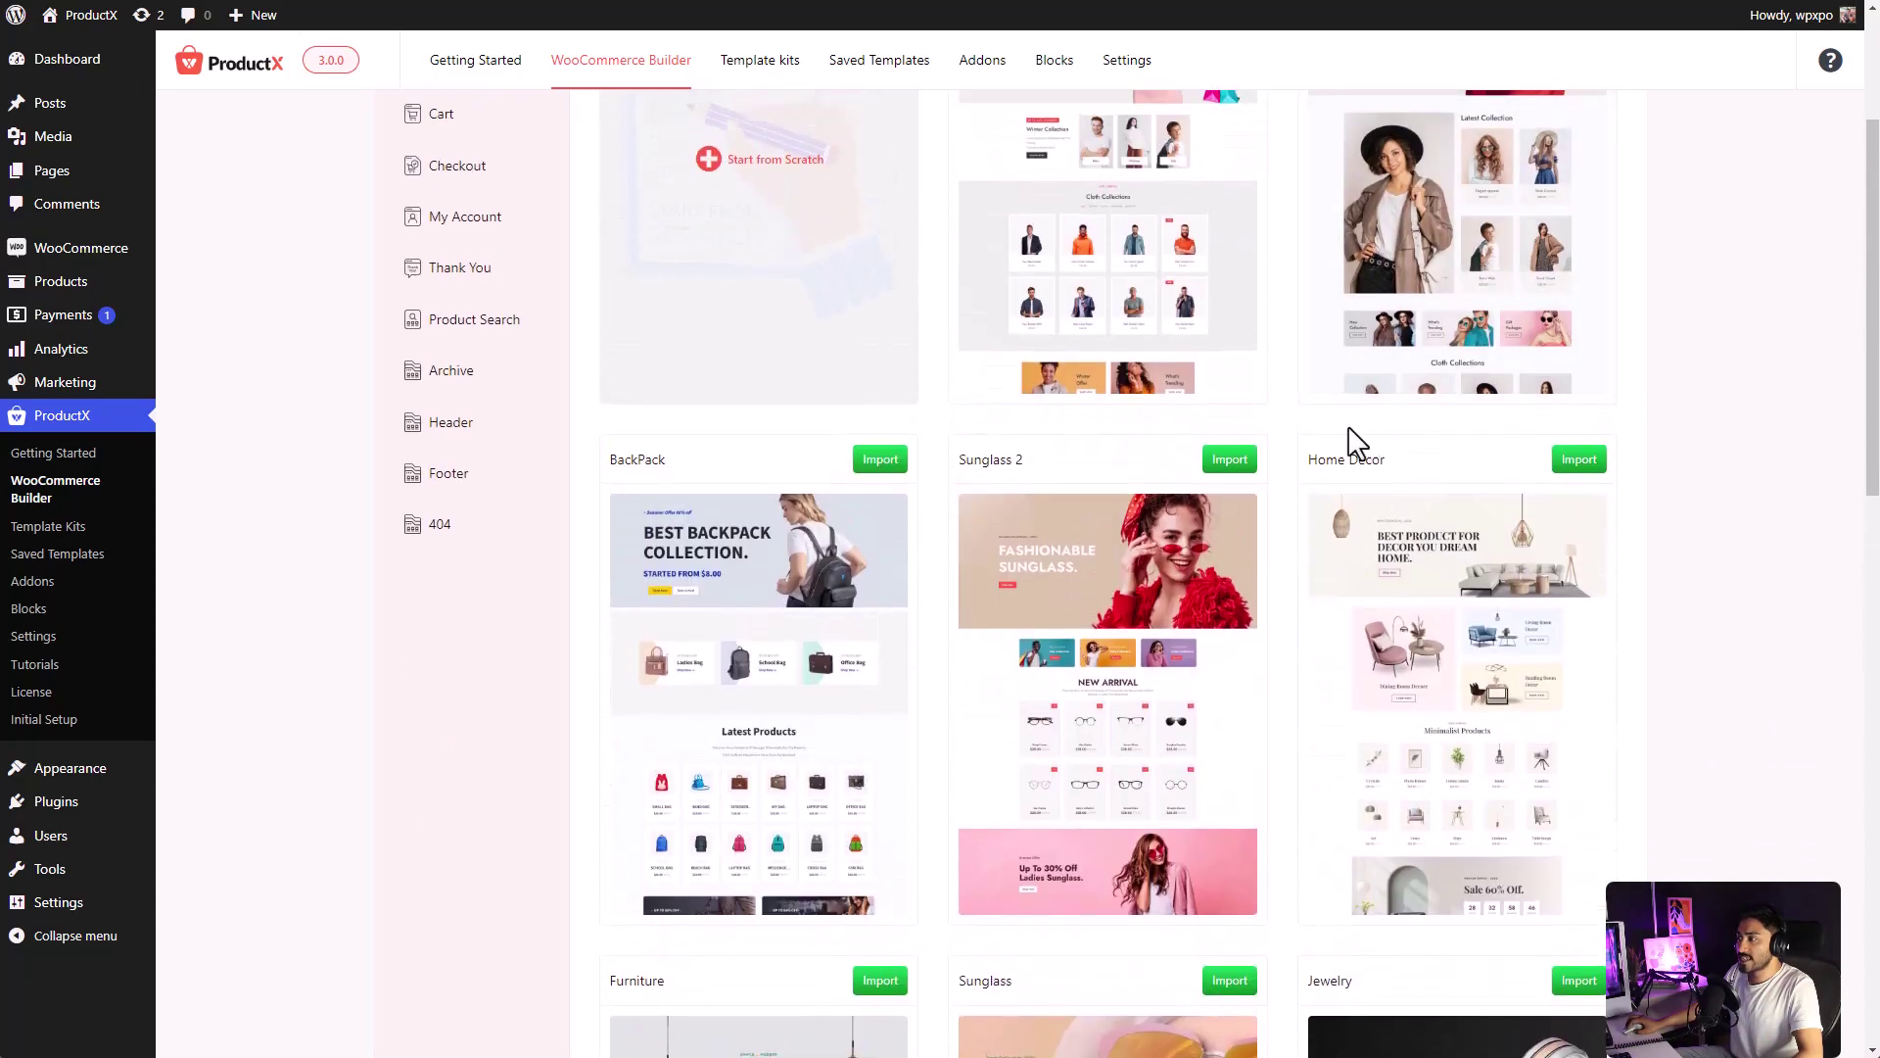
pyautogui.scroll(3, 1297, 449)
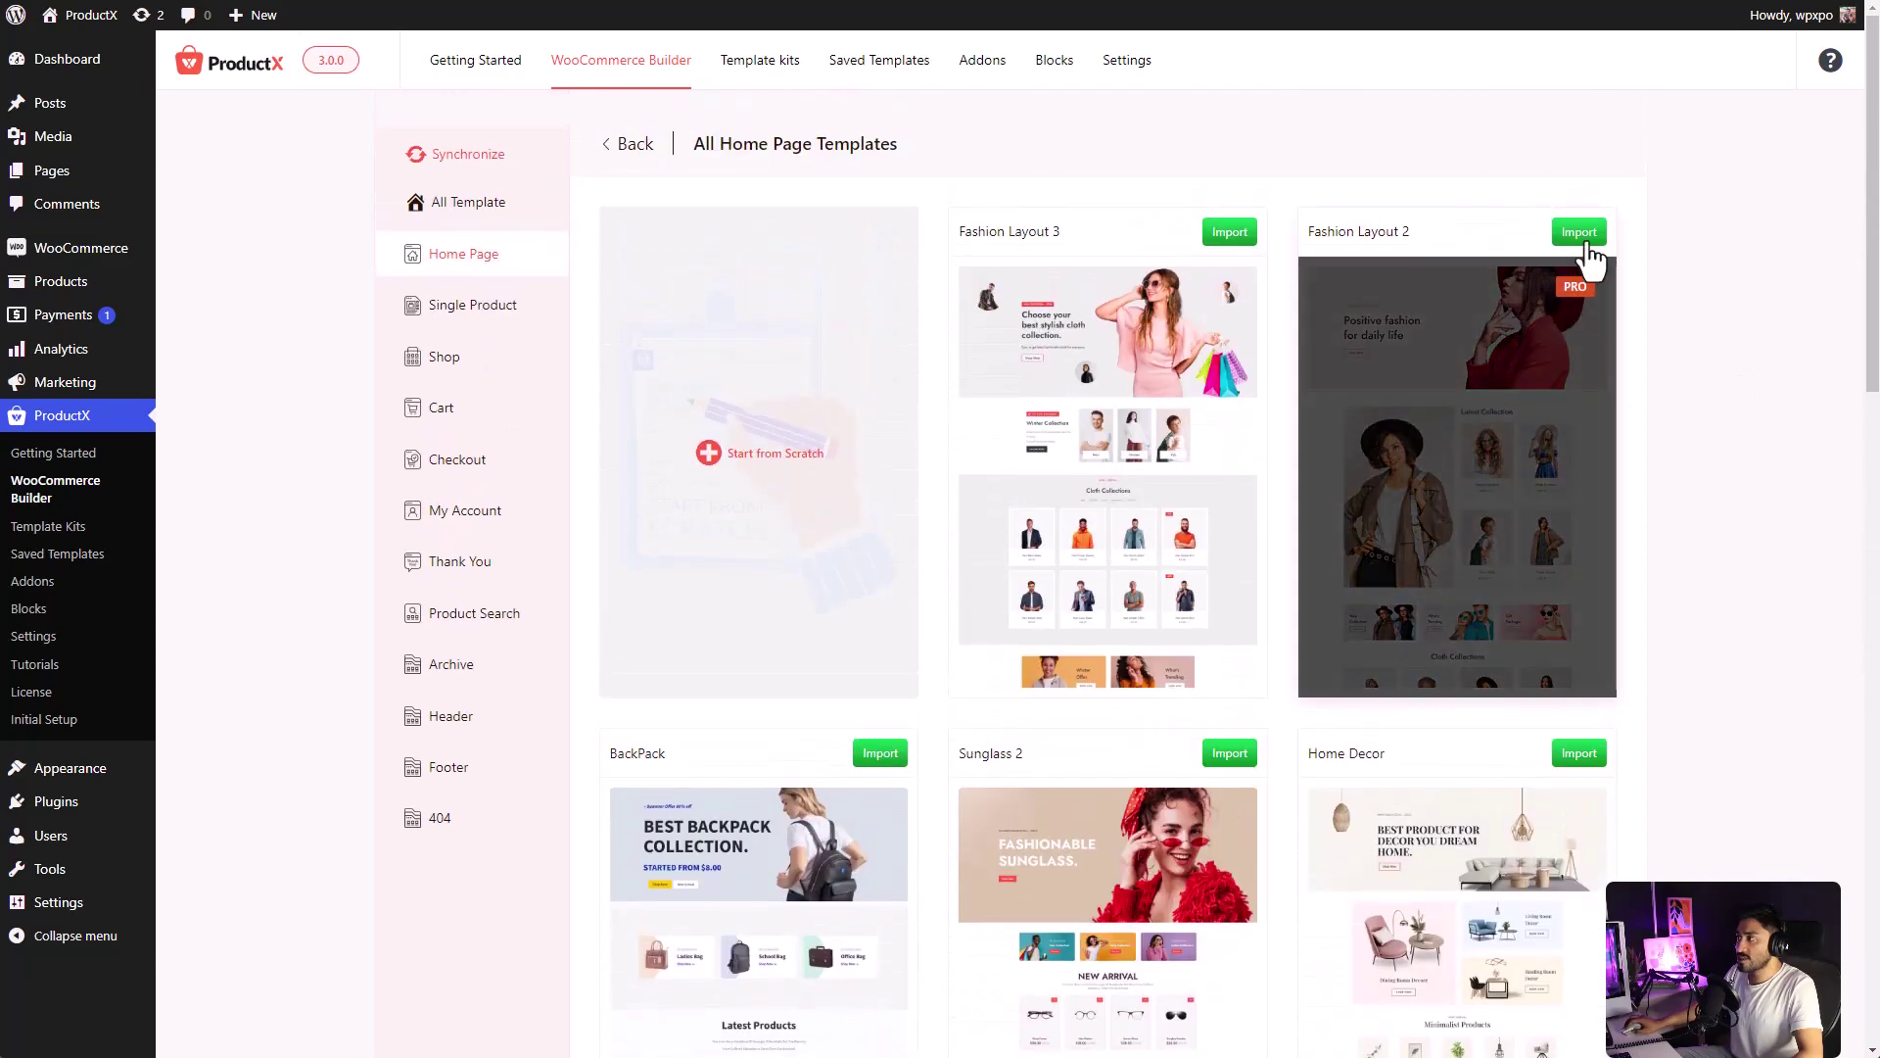
# - Import Fashion Layout 2 as the home page and inspect its Latest Collection product grid
pyautogui.click(1580, 238)
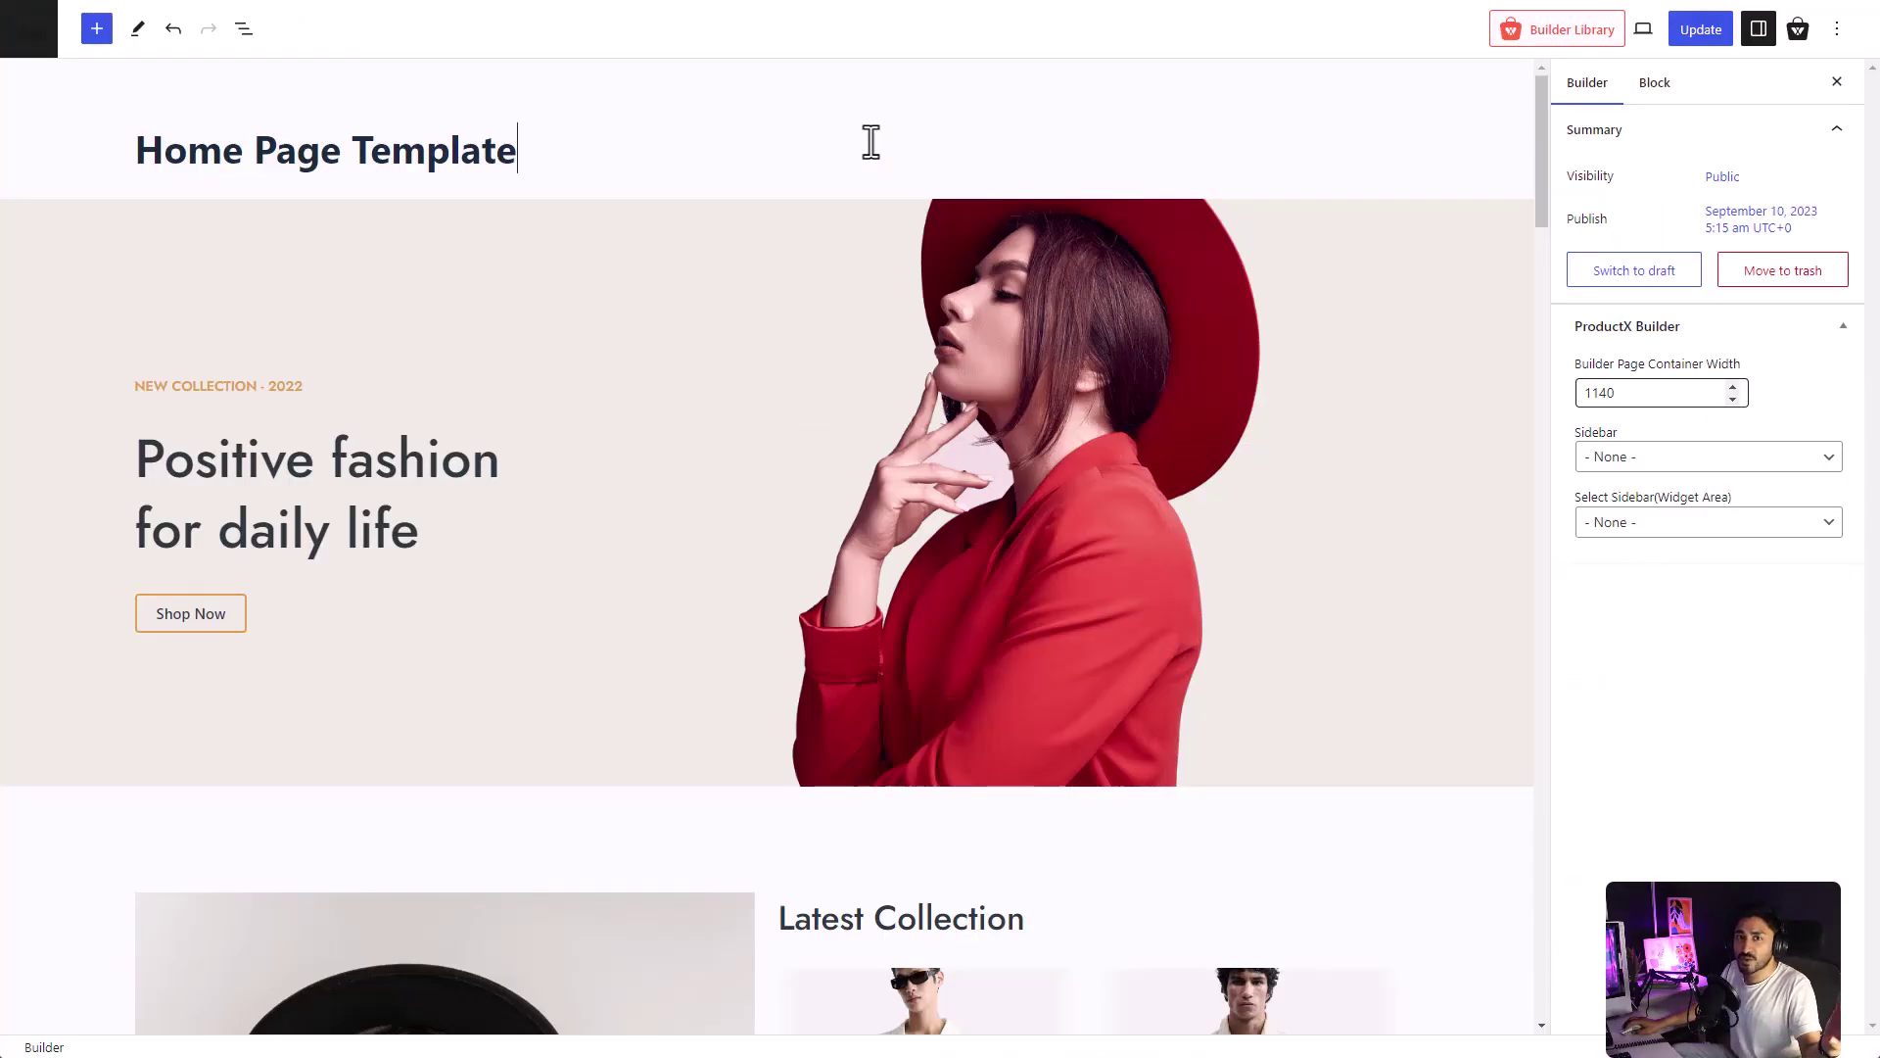
pyautogui.scroll(-8, 871, 142)
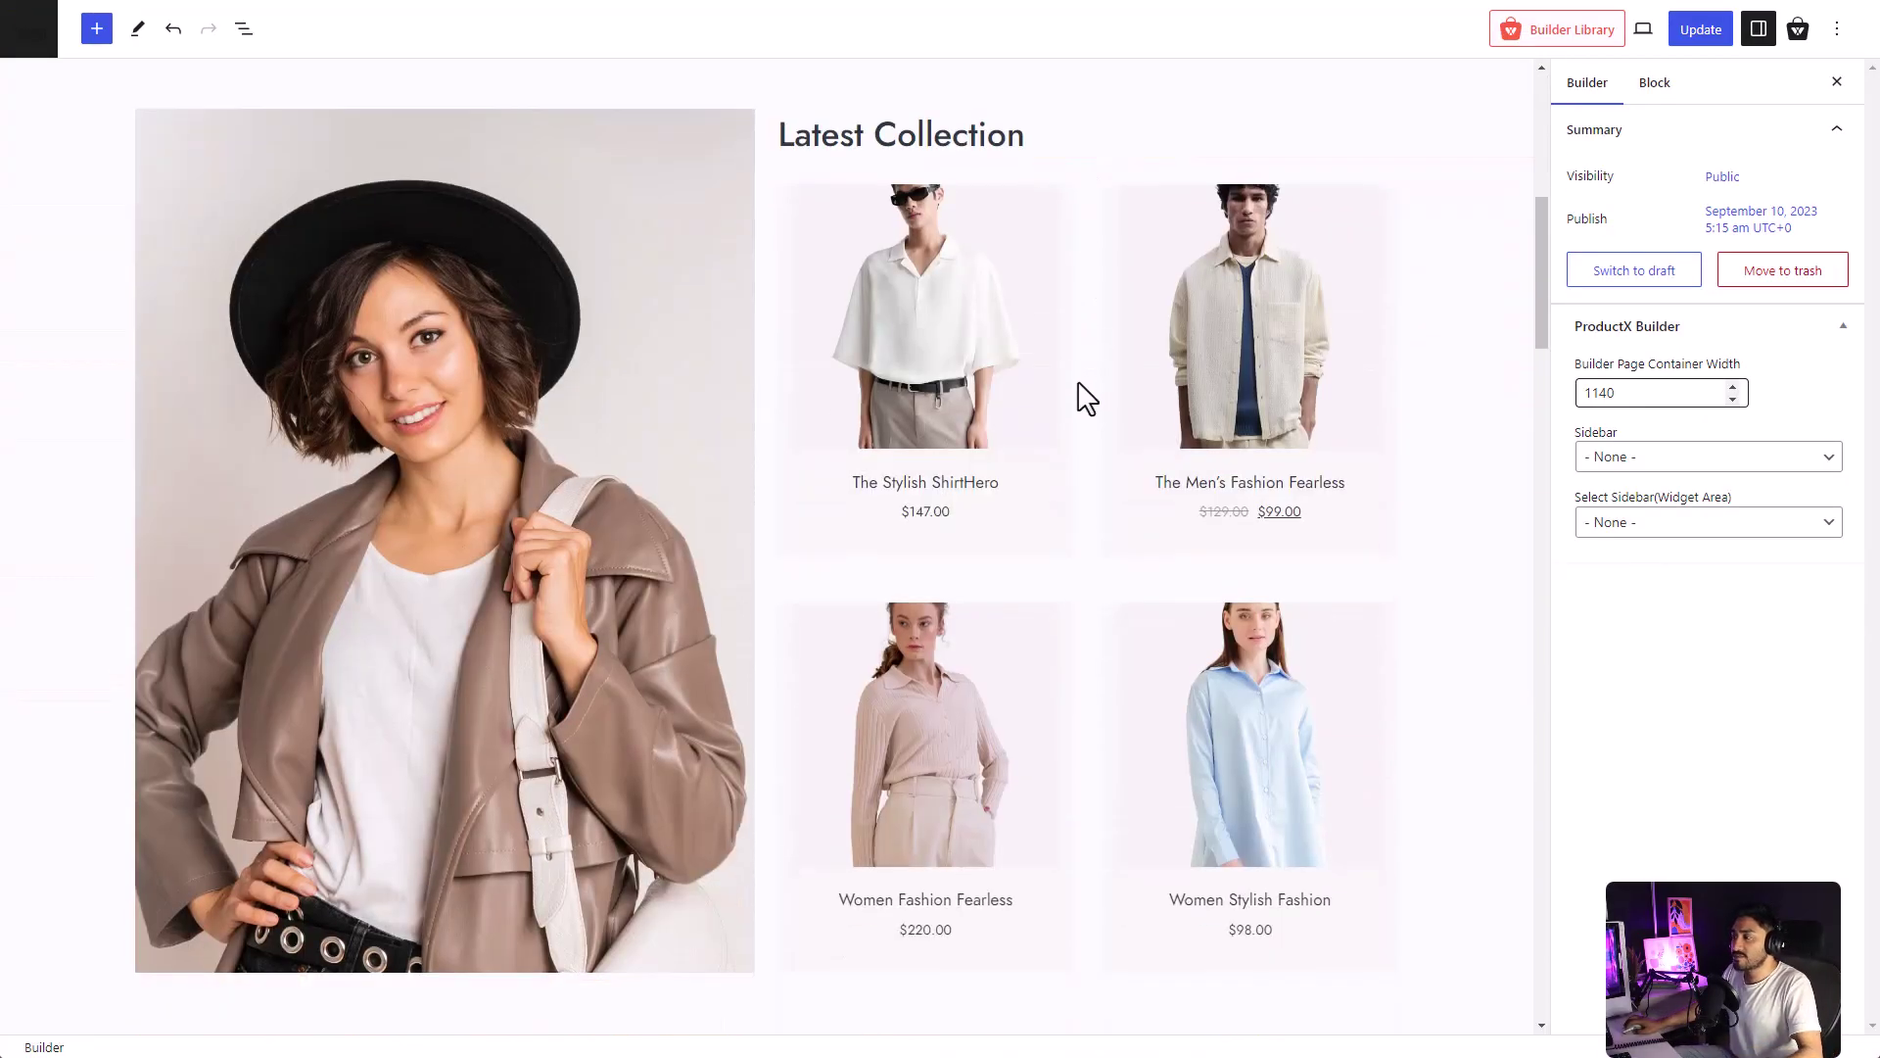
pyautogui.click(1085, 399)
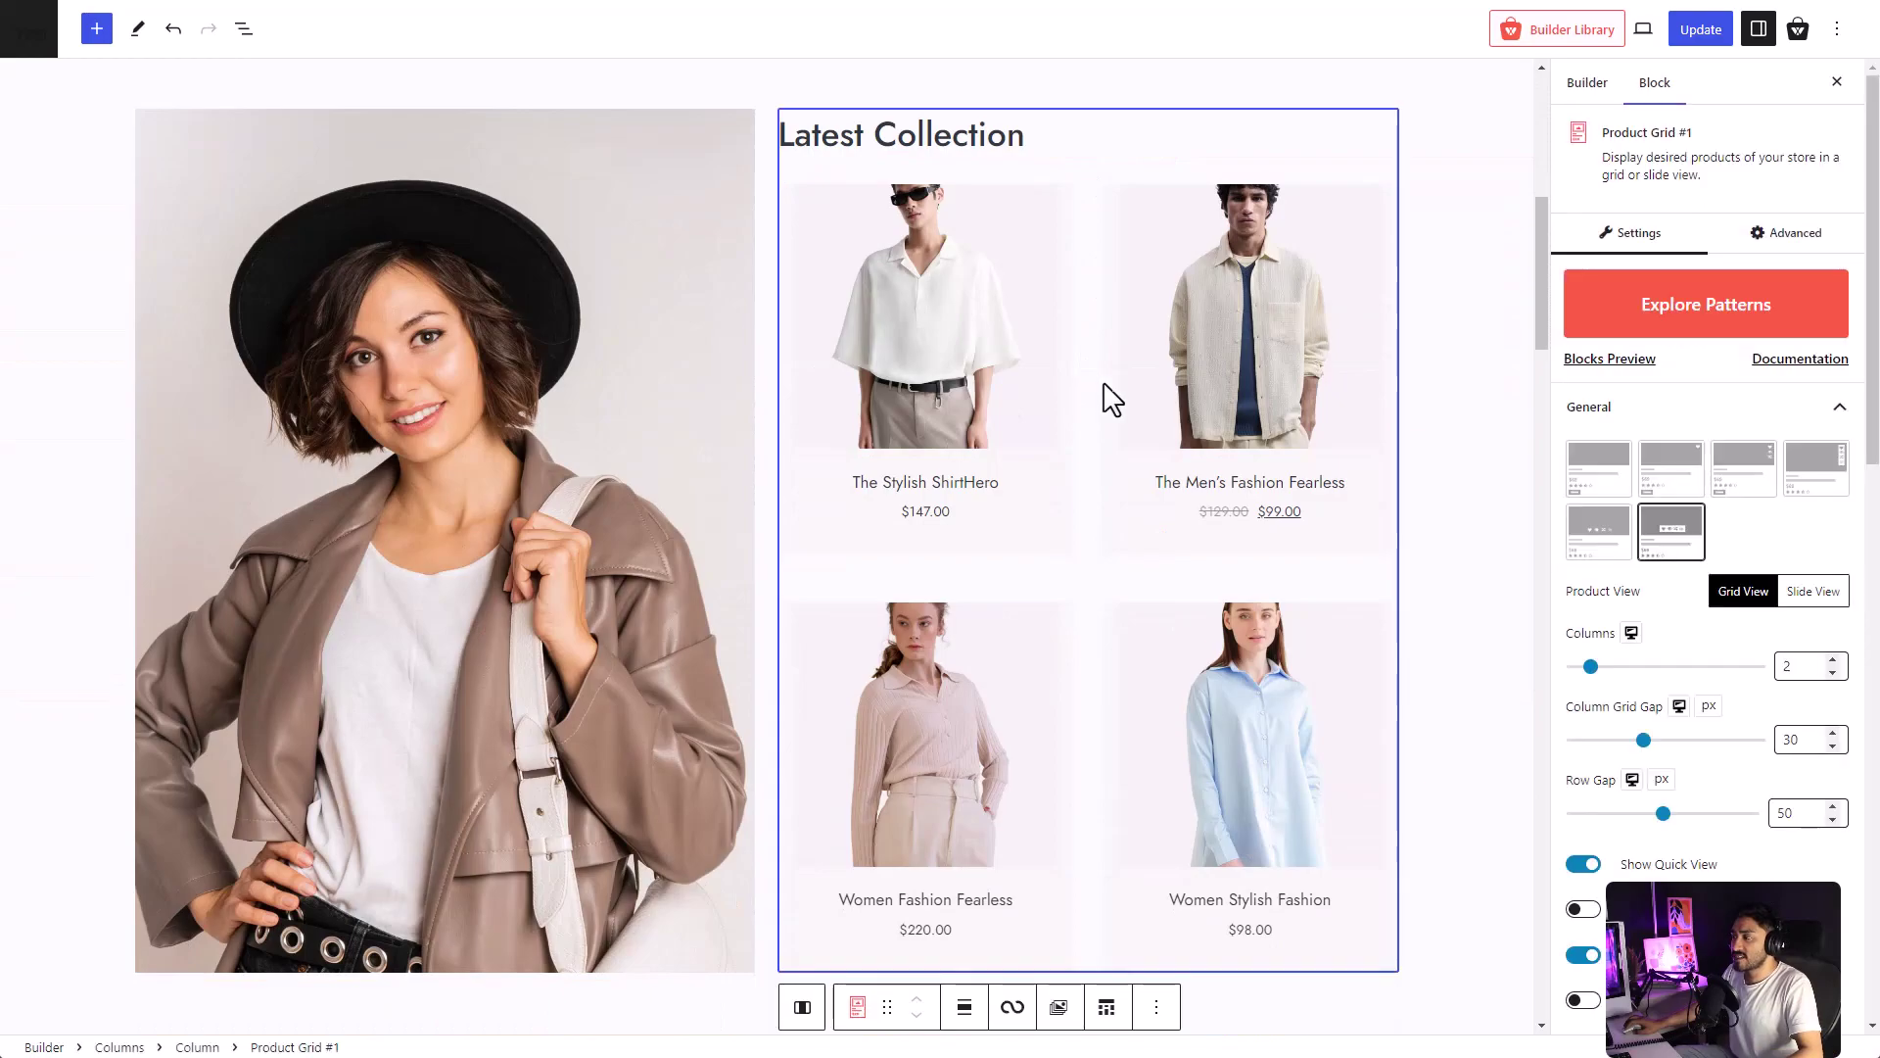
pyautogui.scroll(-4, 1655, 682)
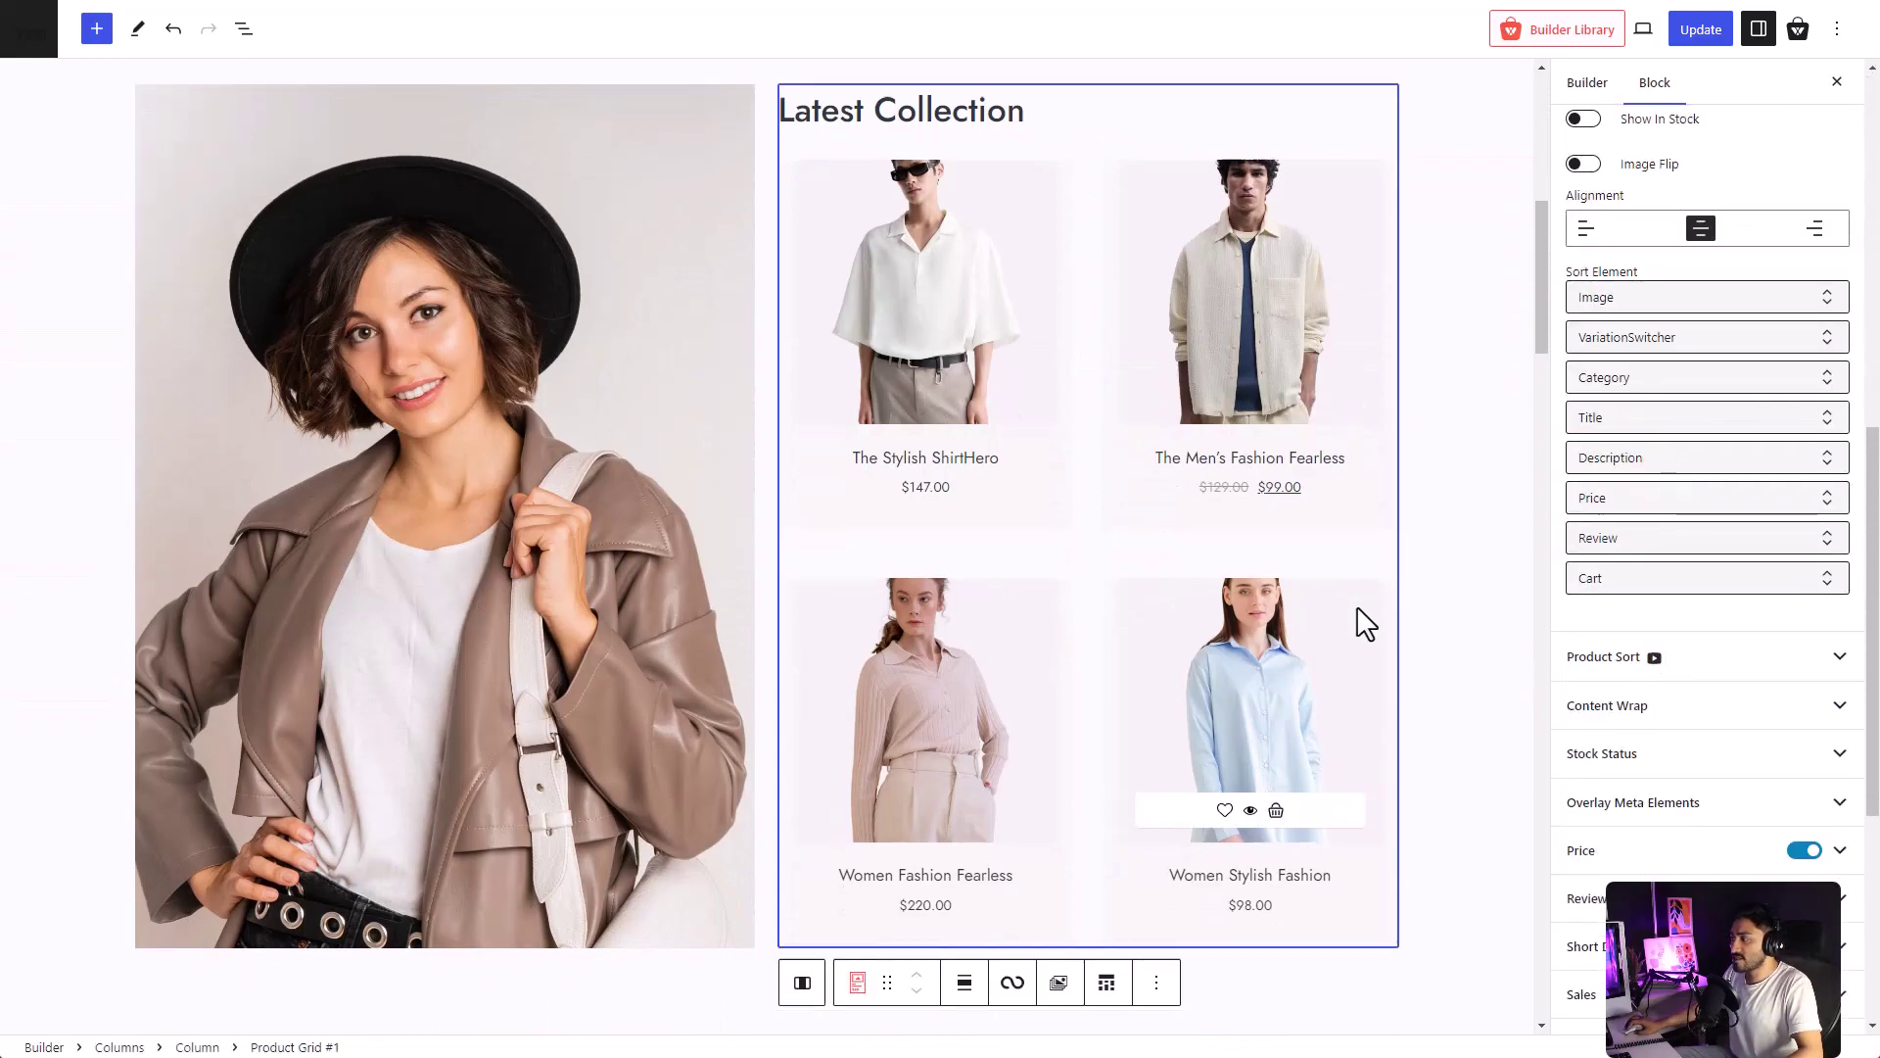
pyautogui.scroll(-20, 1366, 623)
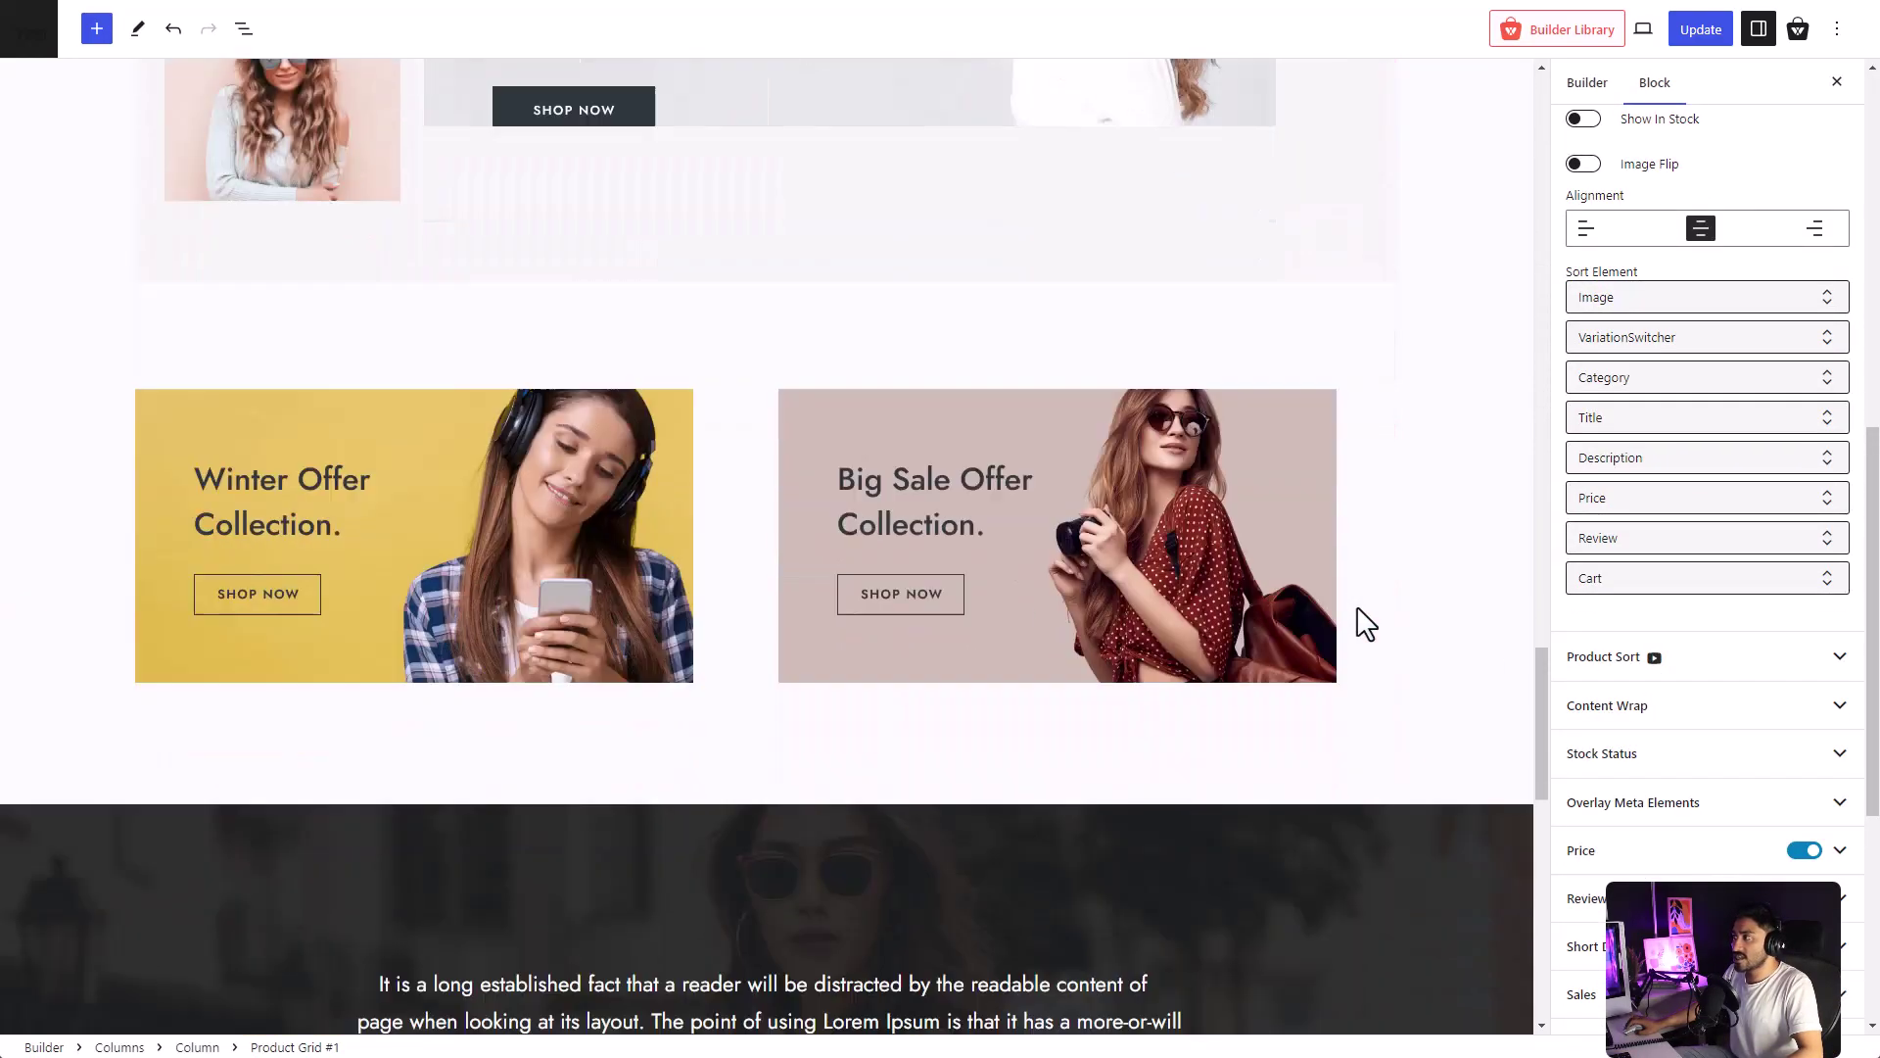
pyautogui.scroll(-5, 1366, 623)
pyautogui.scroll(5, 1473, 231)
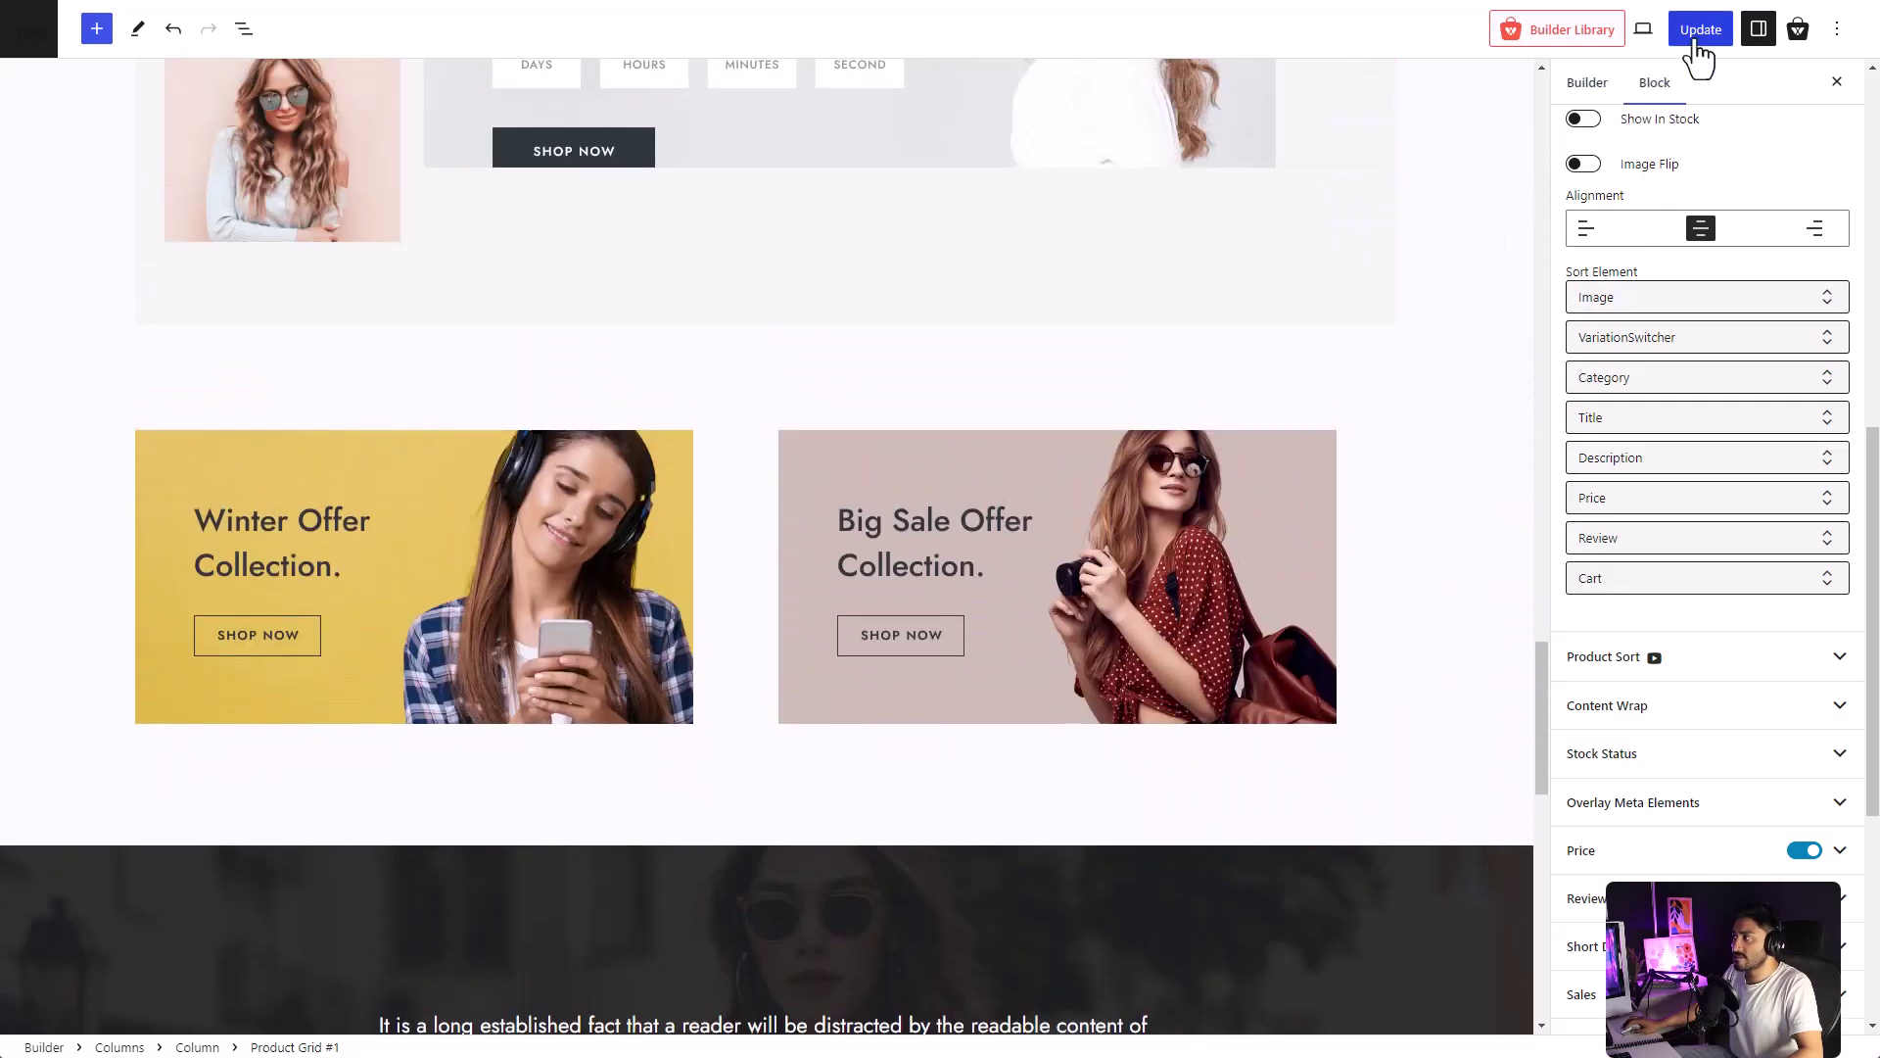
# - Update the Fashion Layout 2 Home Page Template and return to the template list
pyautogui.click(1699, 29)
pyautogui.scroll(5, 1448, 206)
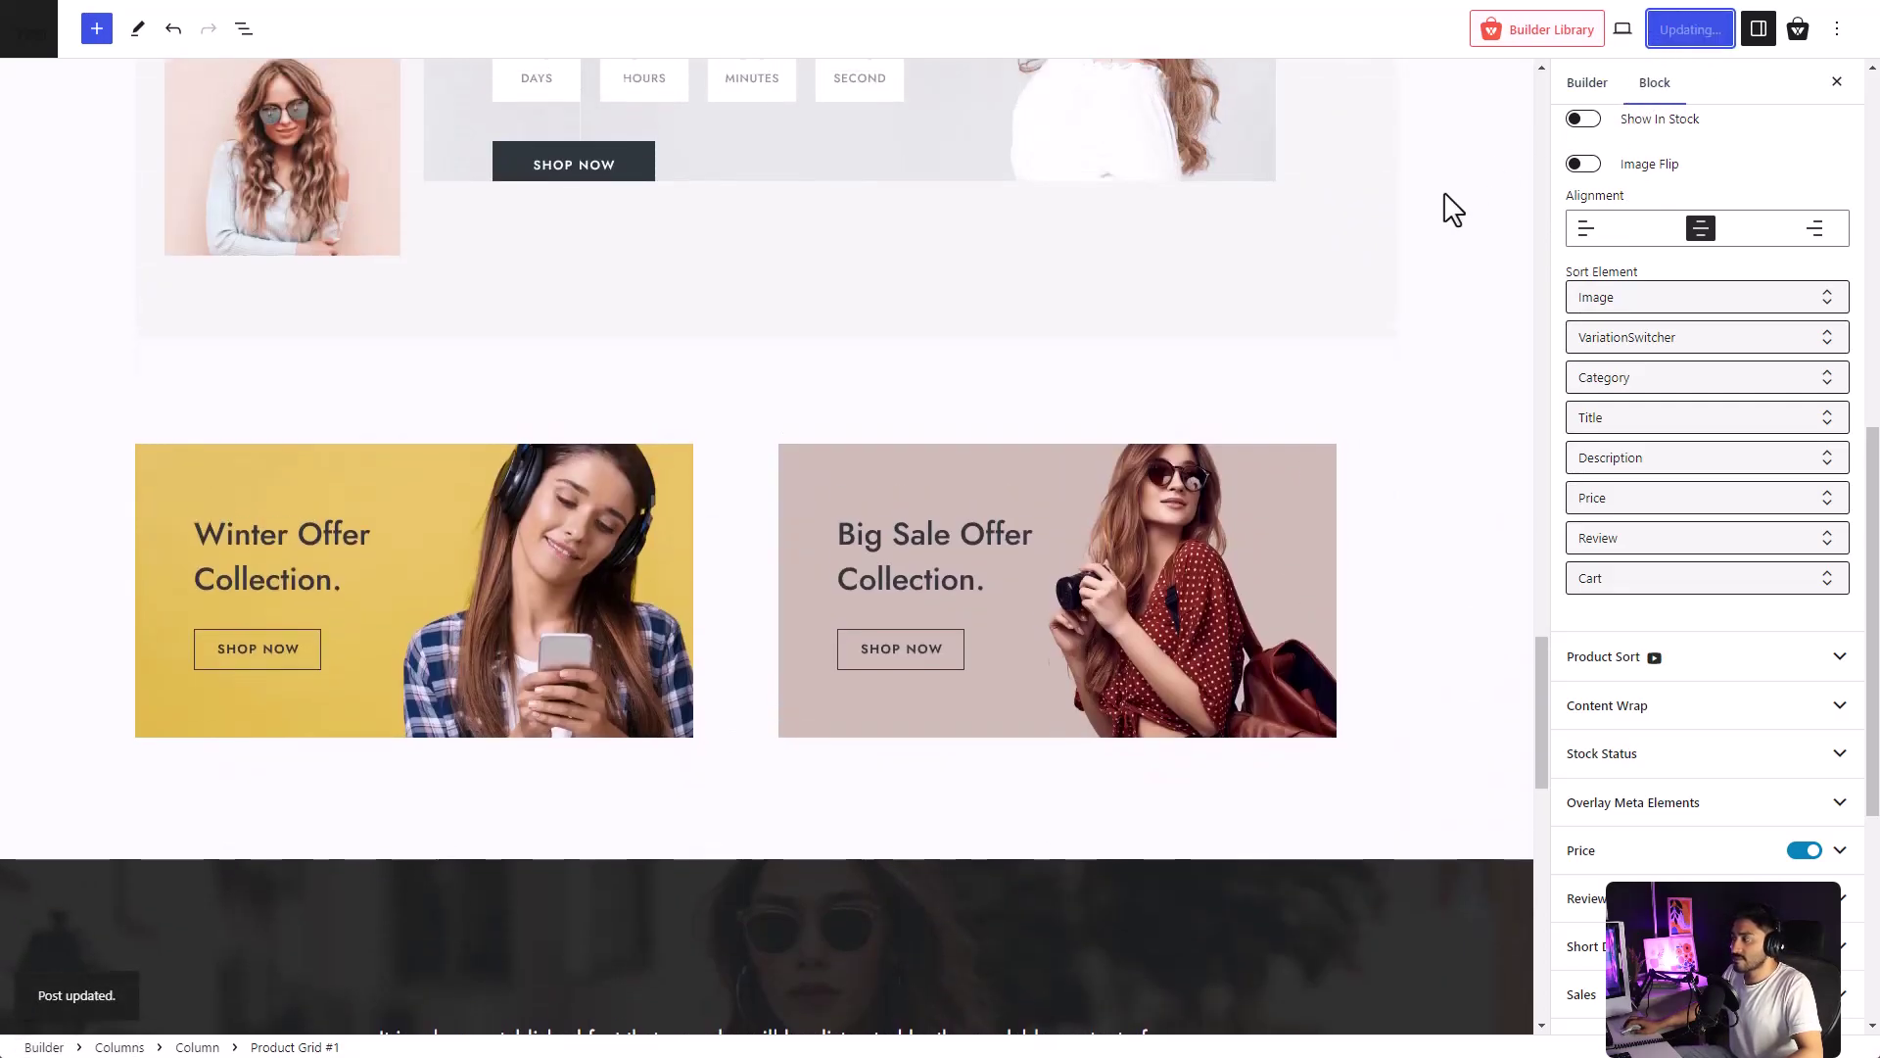
pyautogui.scroll(15, 1453, 209)
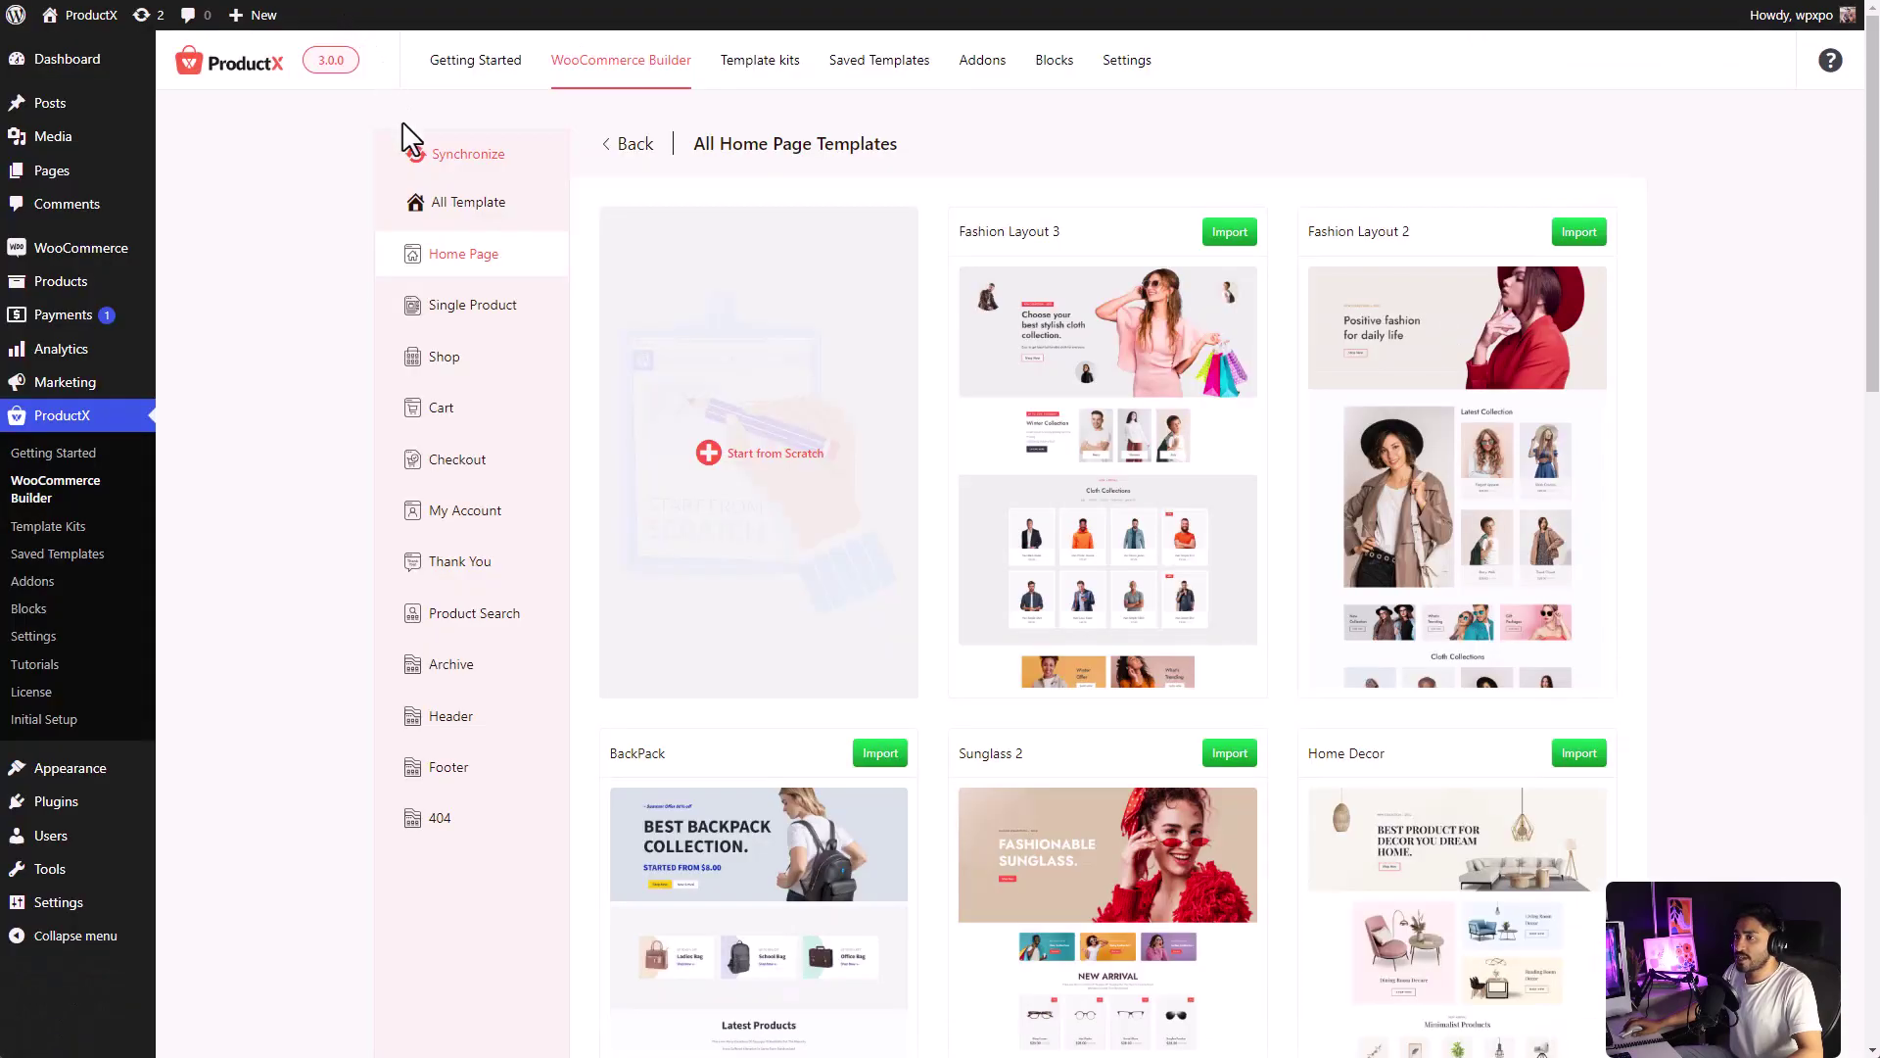
# - Browse the Single Product, Shop, Cart and Checkout templates, then scroll down to the Integration Addons
pyautogui.click(450, 307)
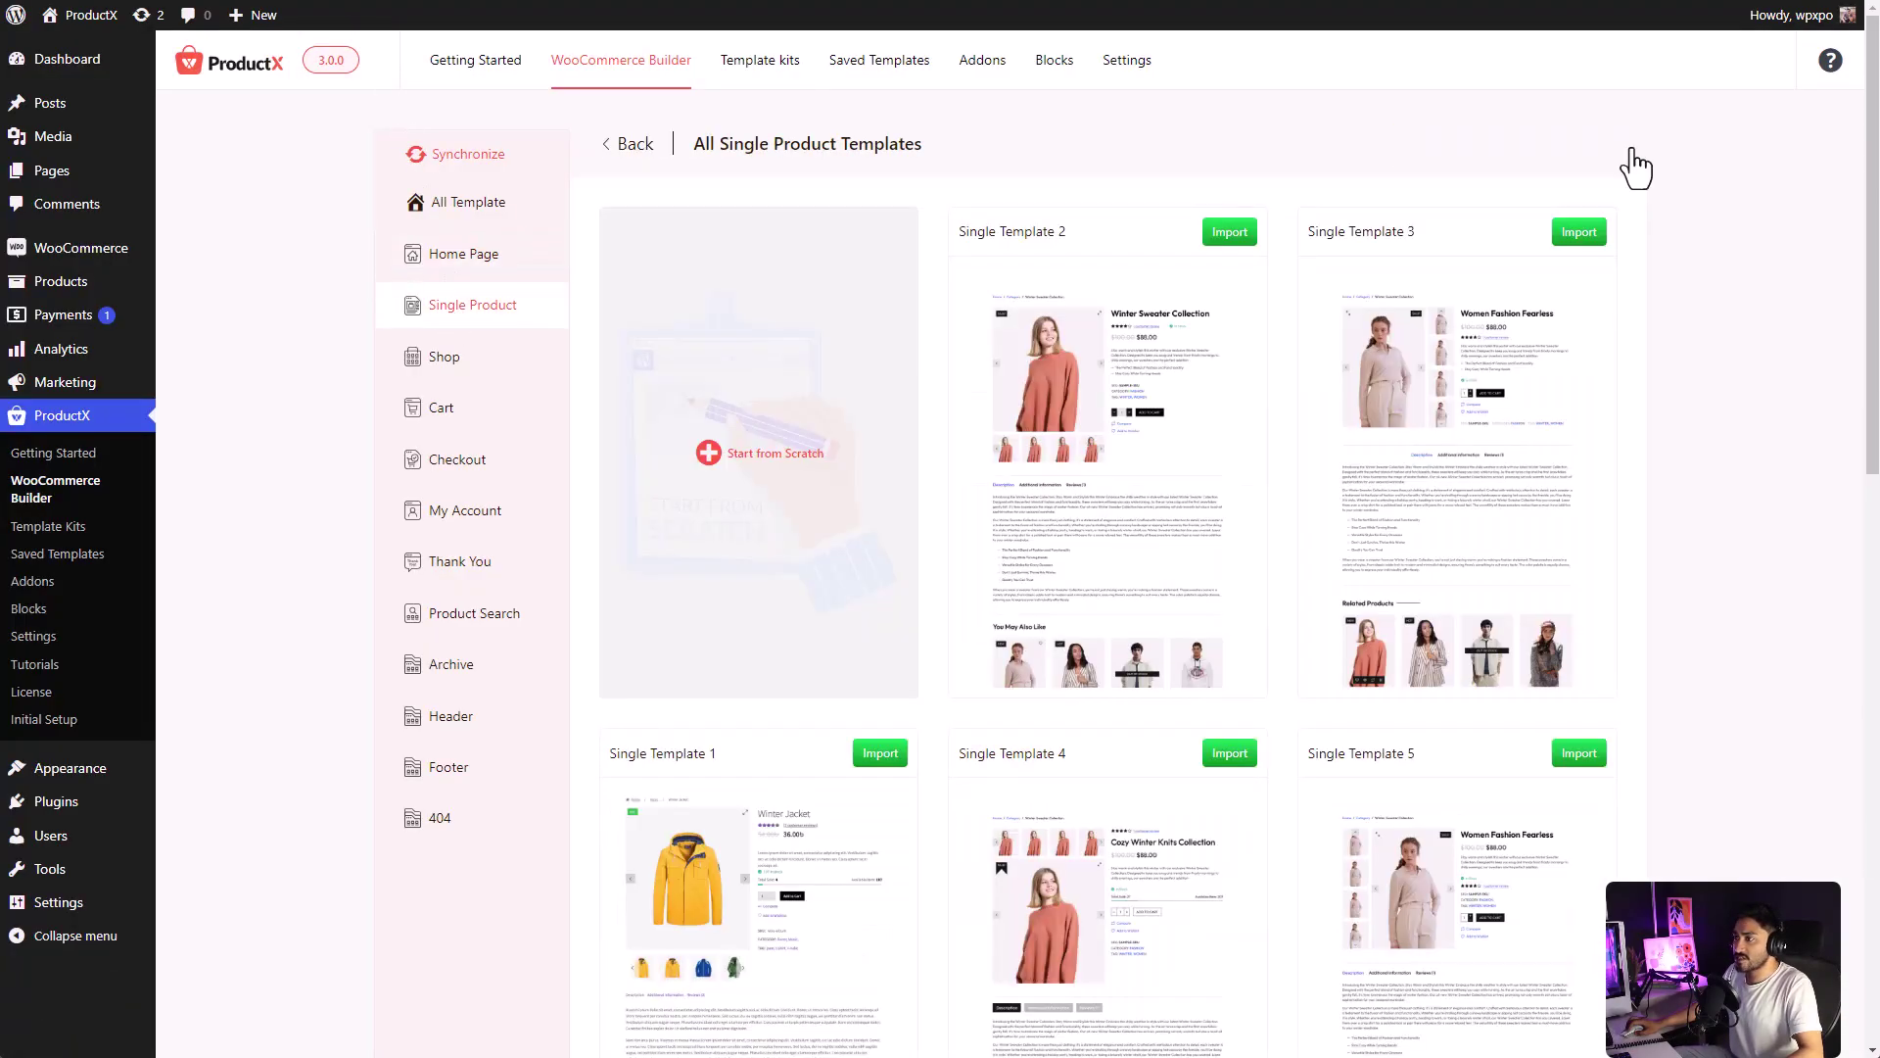
pyautogui.click(516, 369)
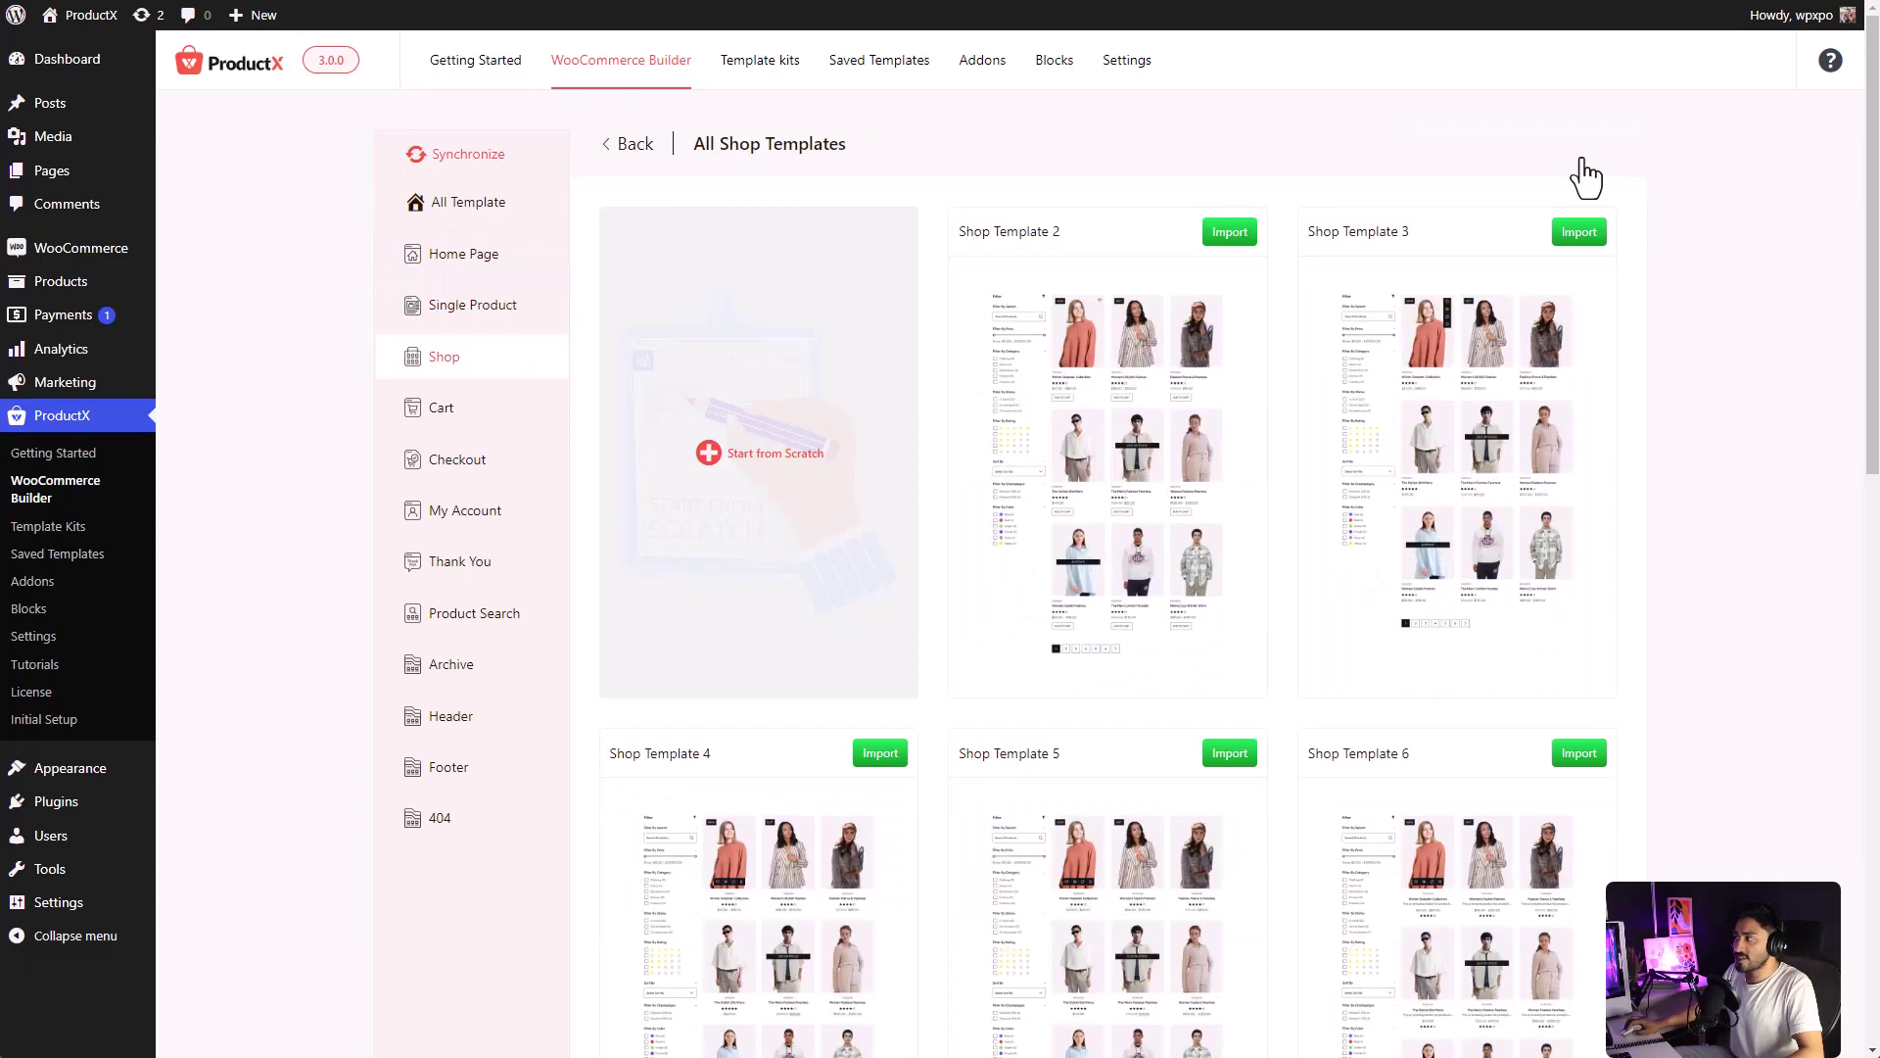
pyautogui.click(453, 410)
pyautogui.click(536, 471)
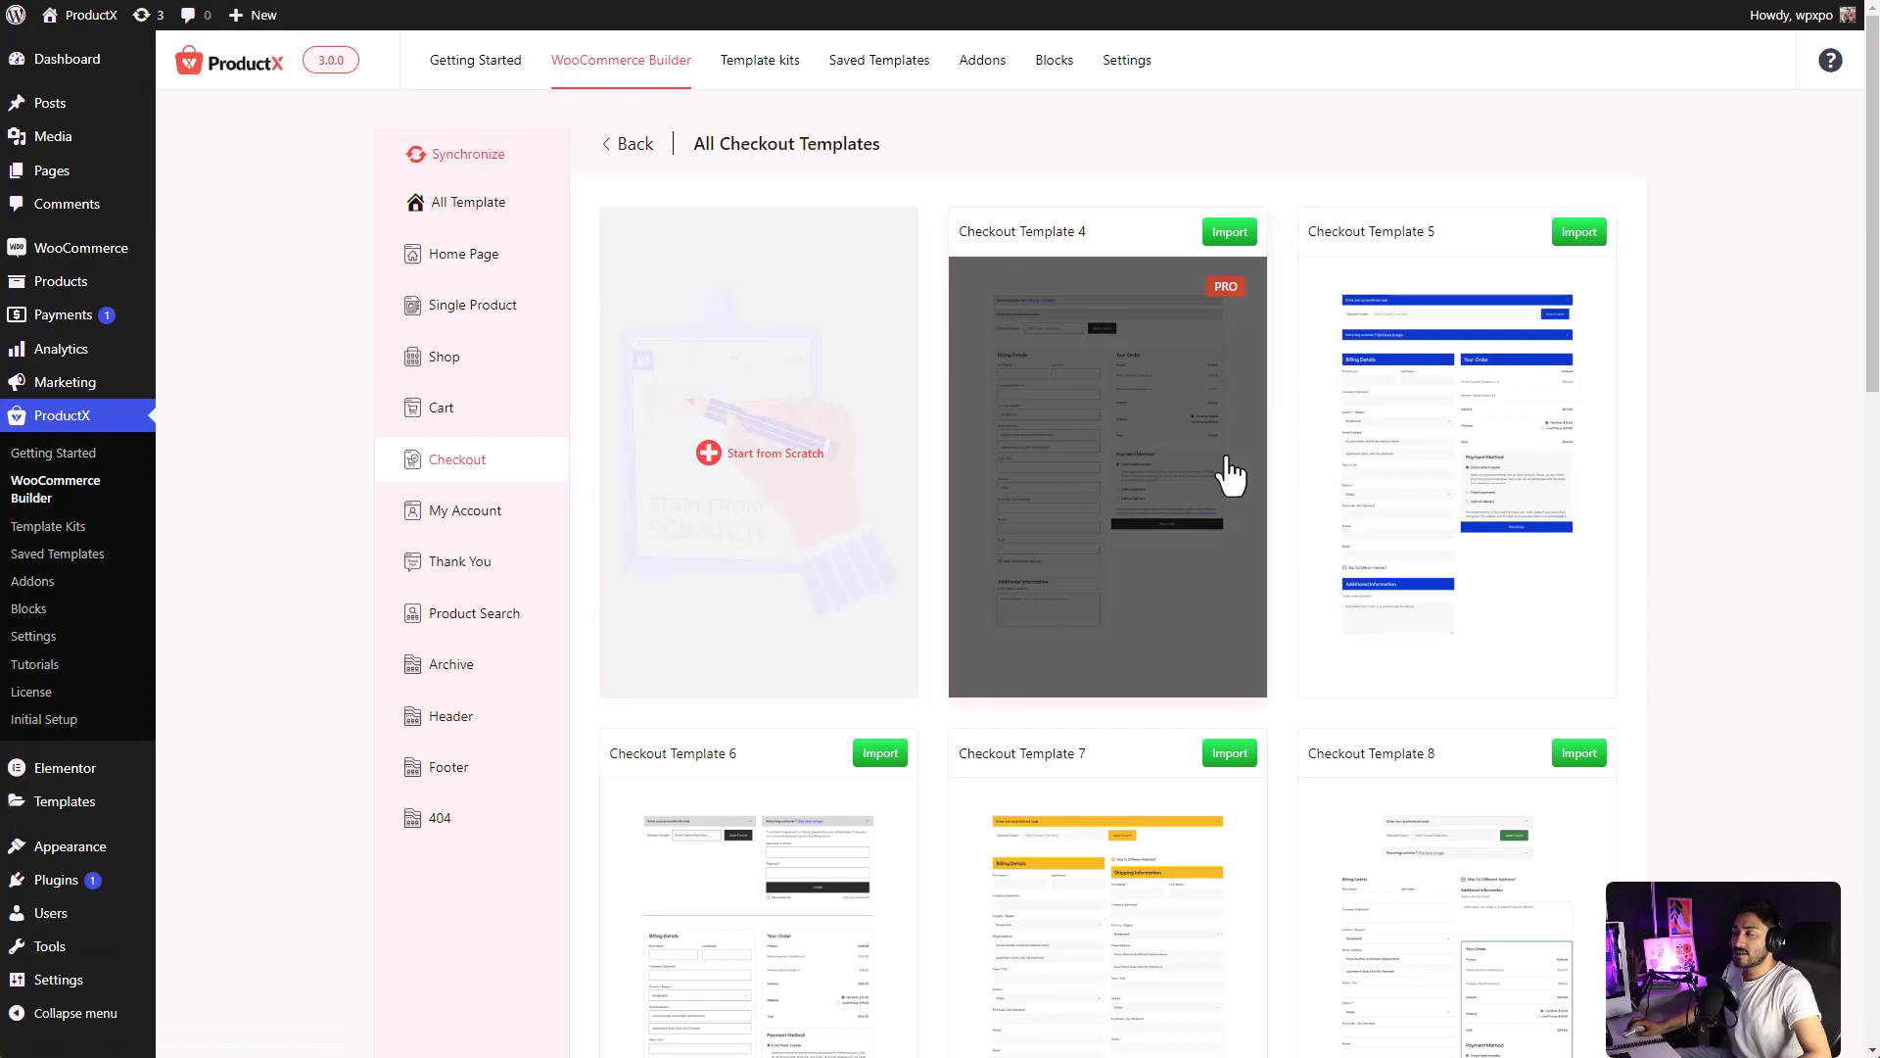
pyautogui.click(485, 257)
pyautogui.scroll(-8, 1671, 445)
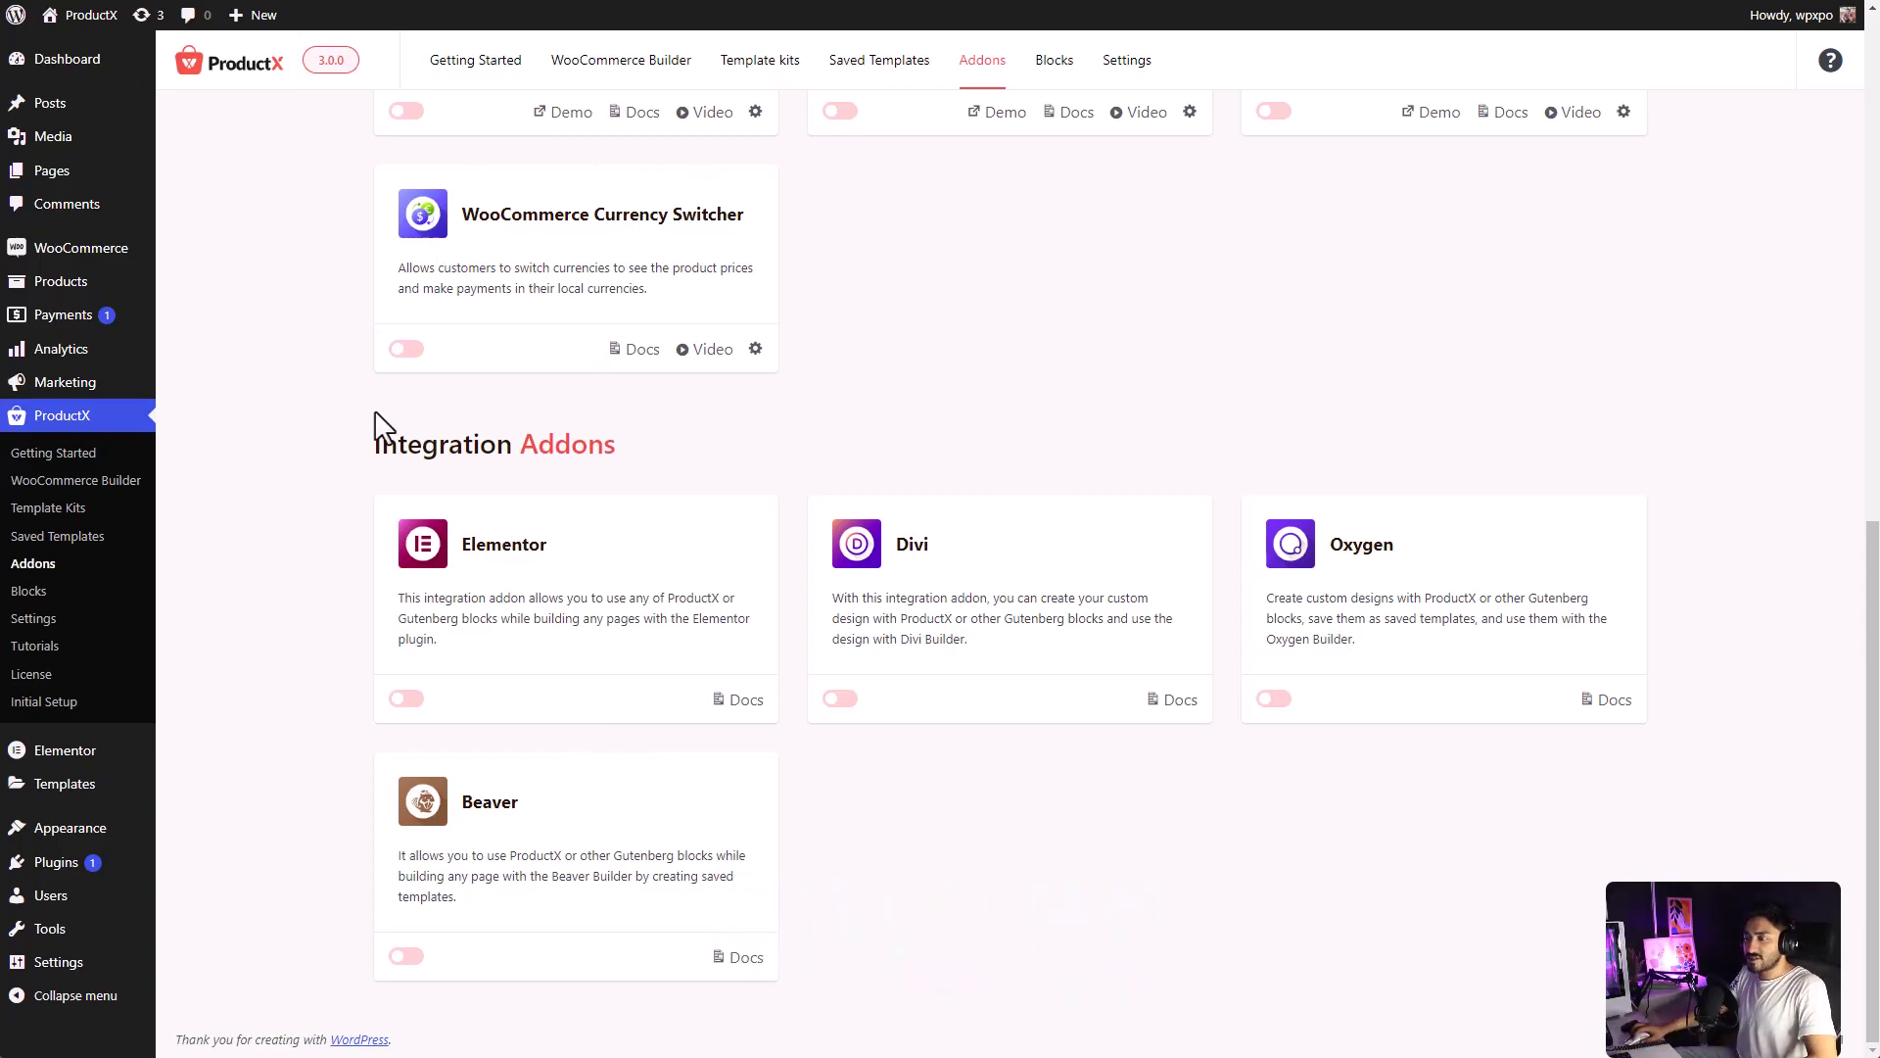
# - Enable the Elementor integration addon and go to ProductX's Saved Templates
pyautogui.click(412, 700)
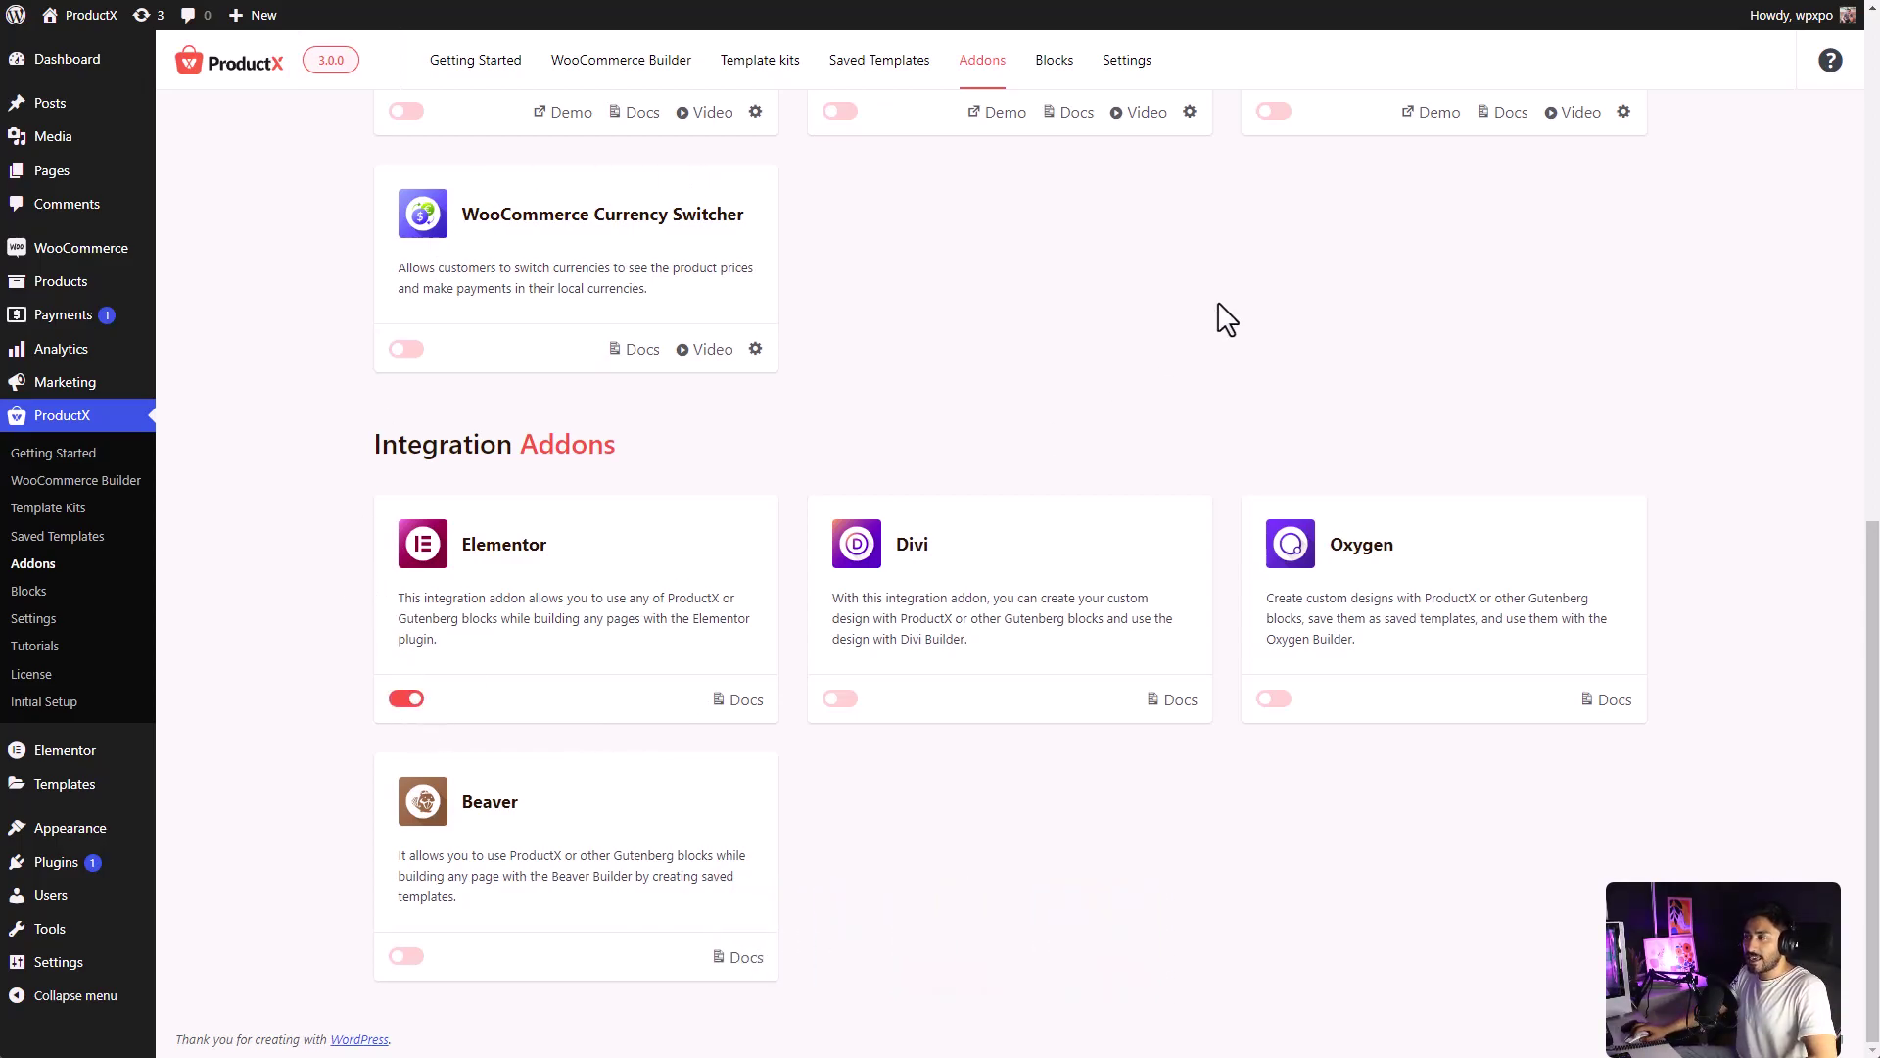
pyautogui.scroll(8, 1230, 391)
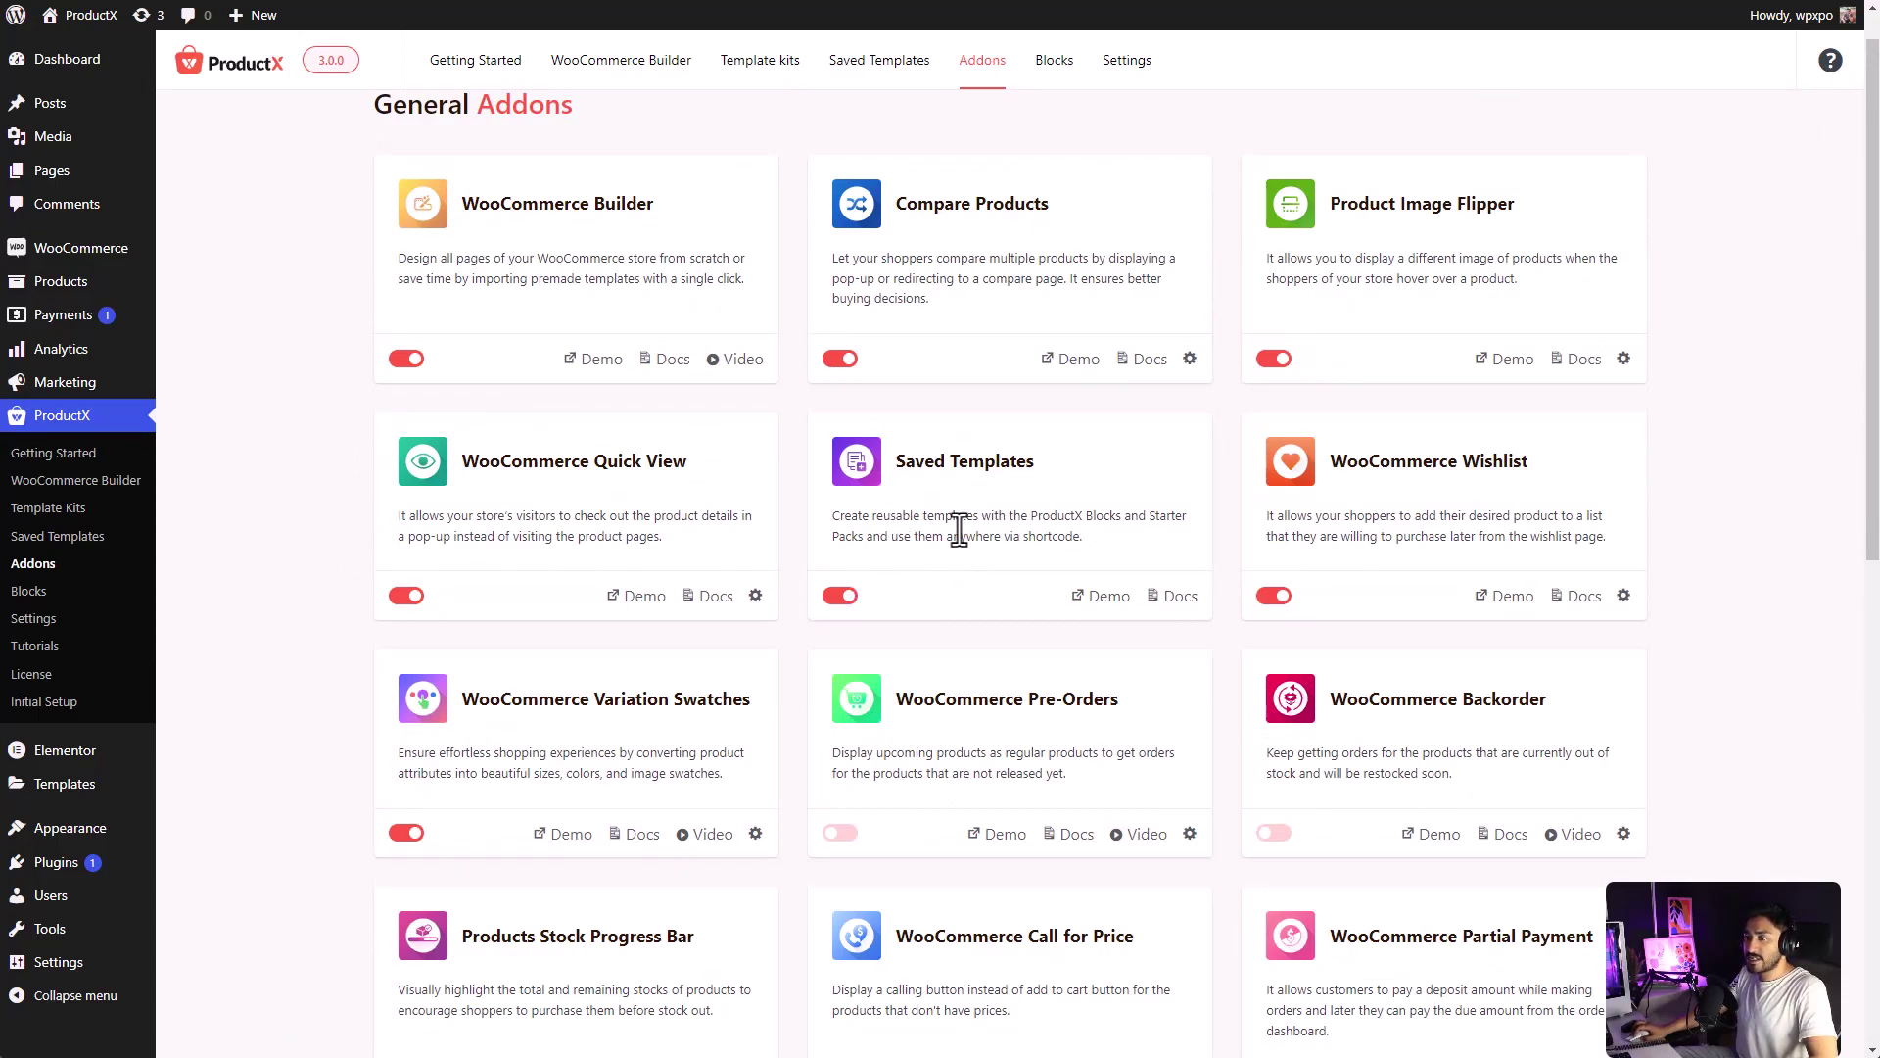
pyautogui.click(100, 540)
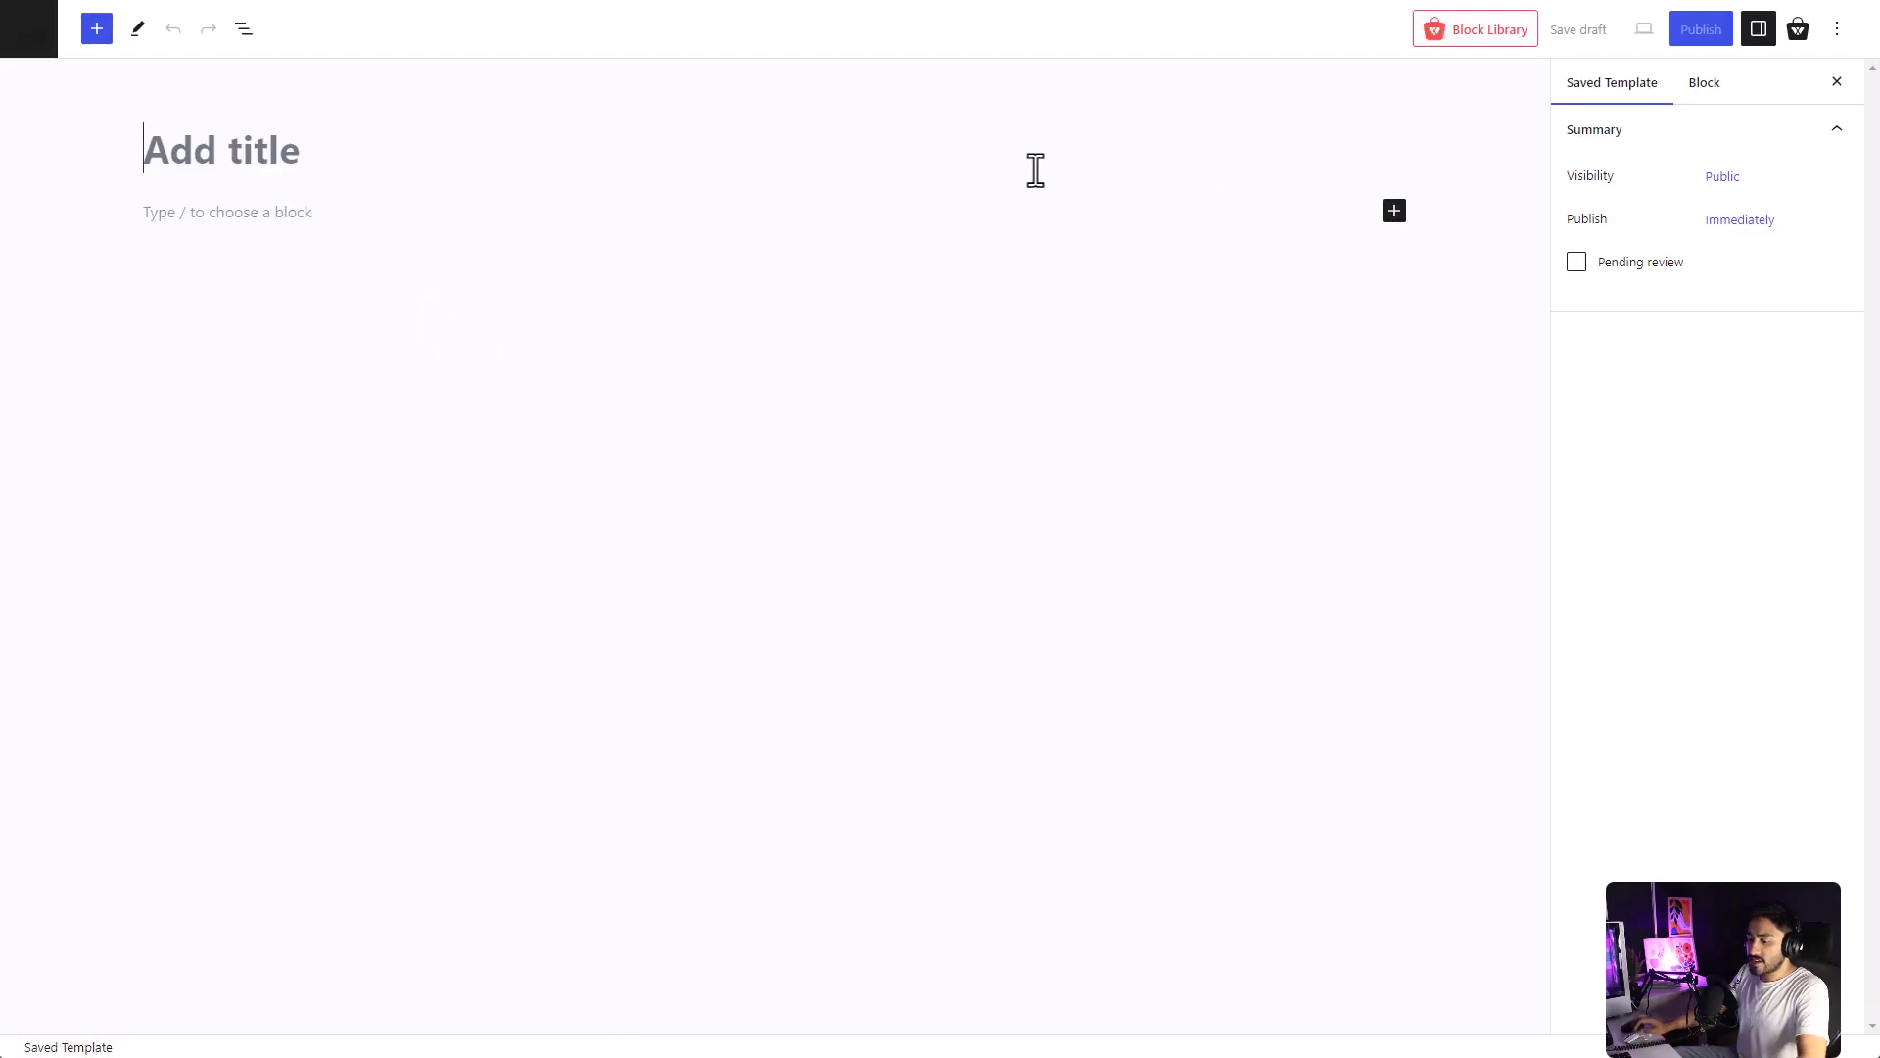
# - Title the saved template 'Homepage' and import the Fashionable Sunglass homepage design from the library
pyautogui.write('H')
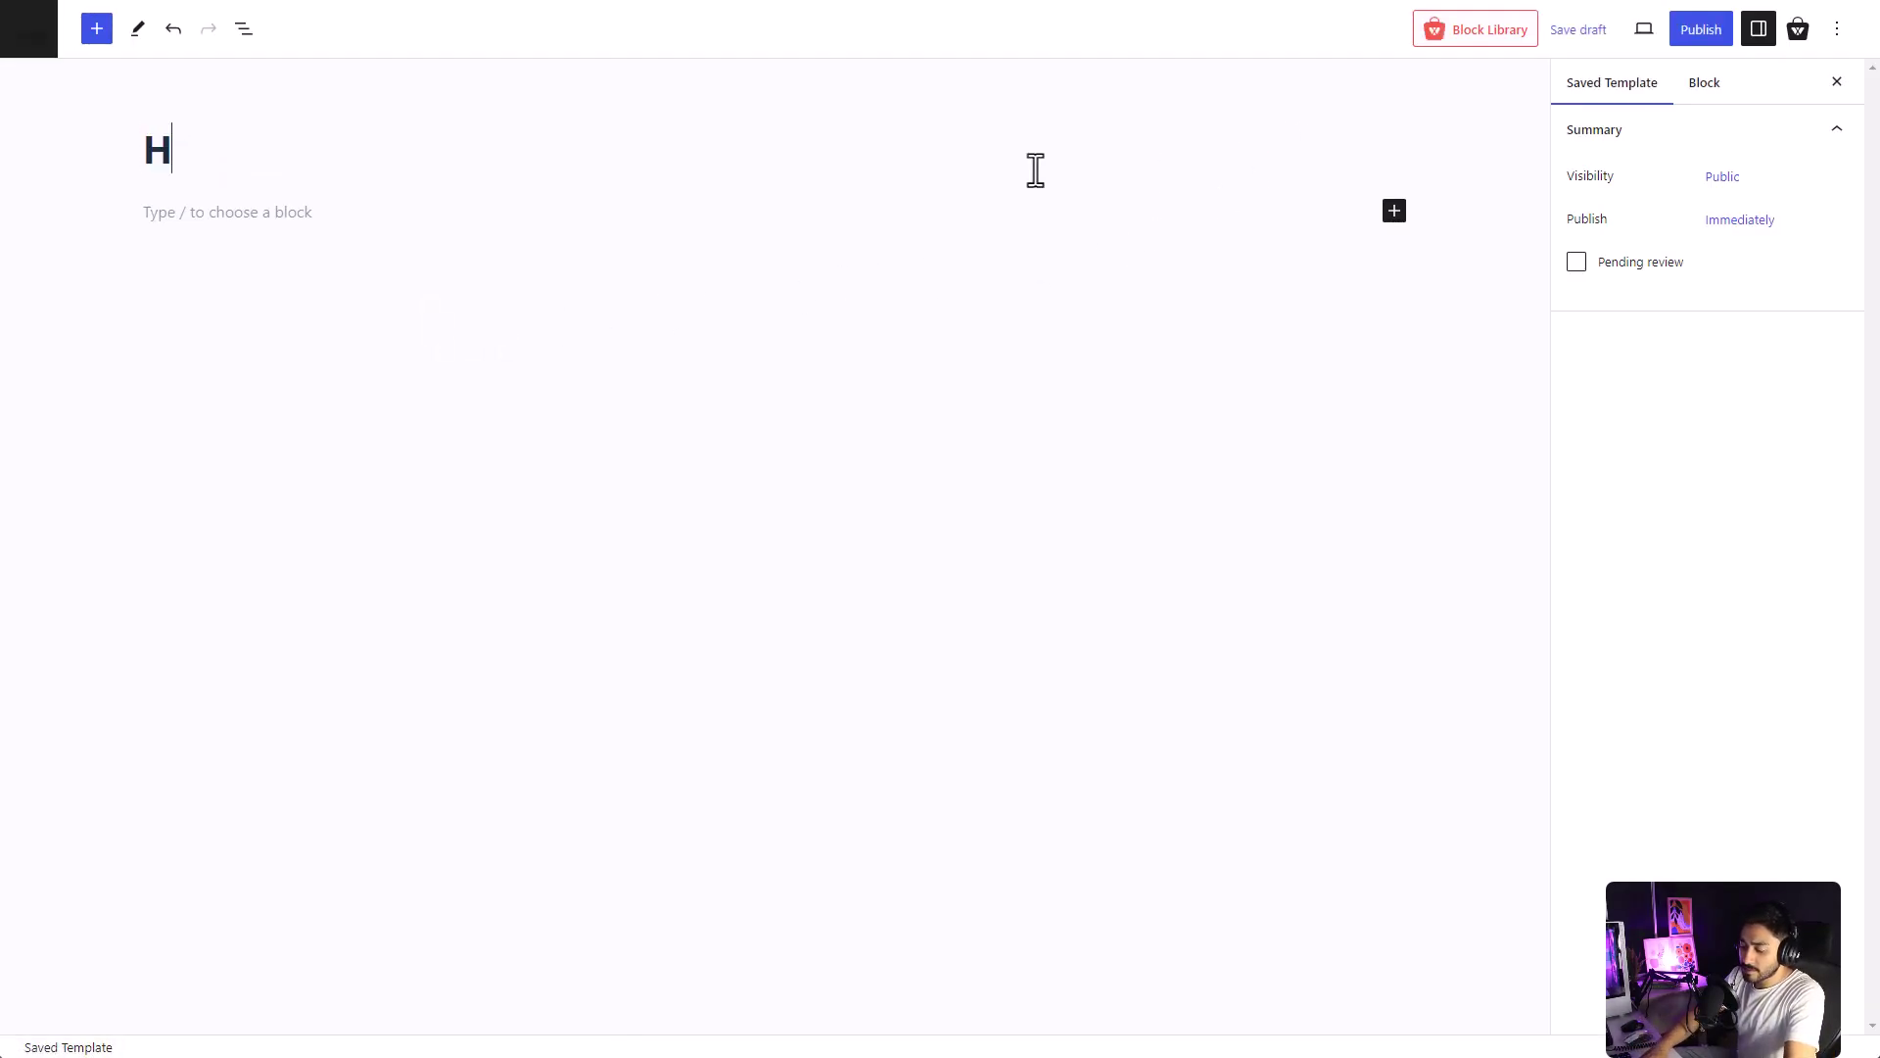
pyautogui.write('ome[ag')
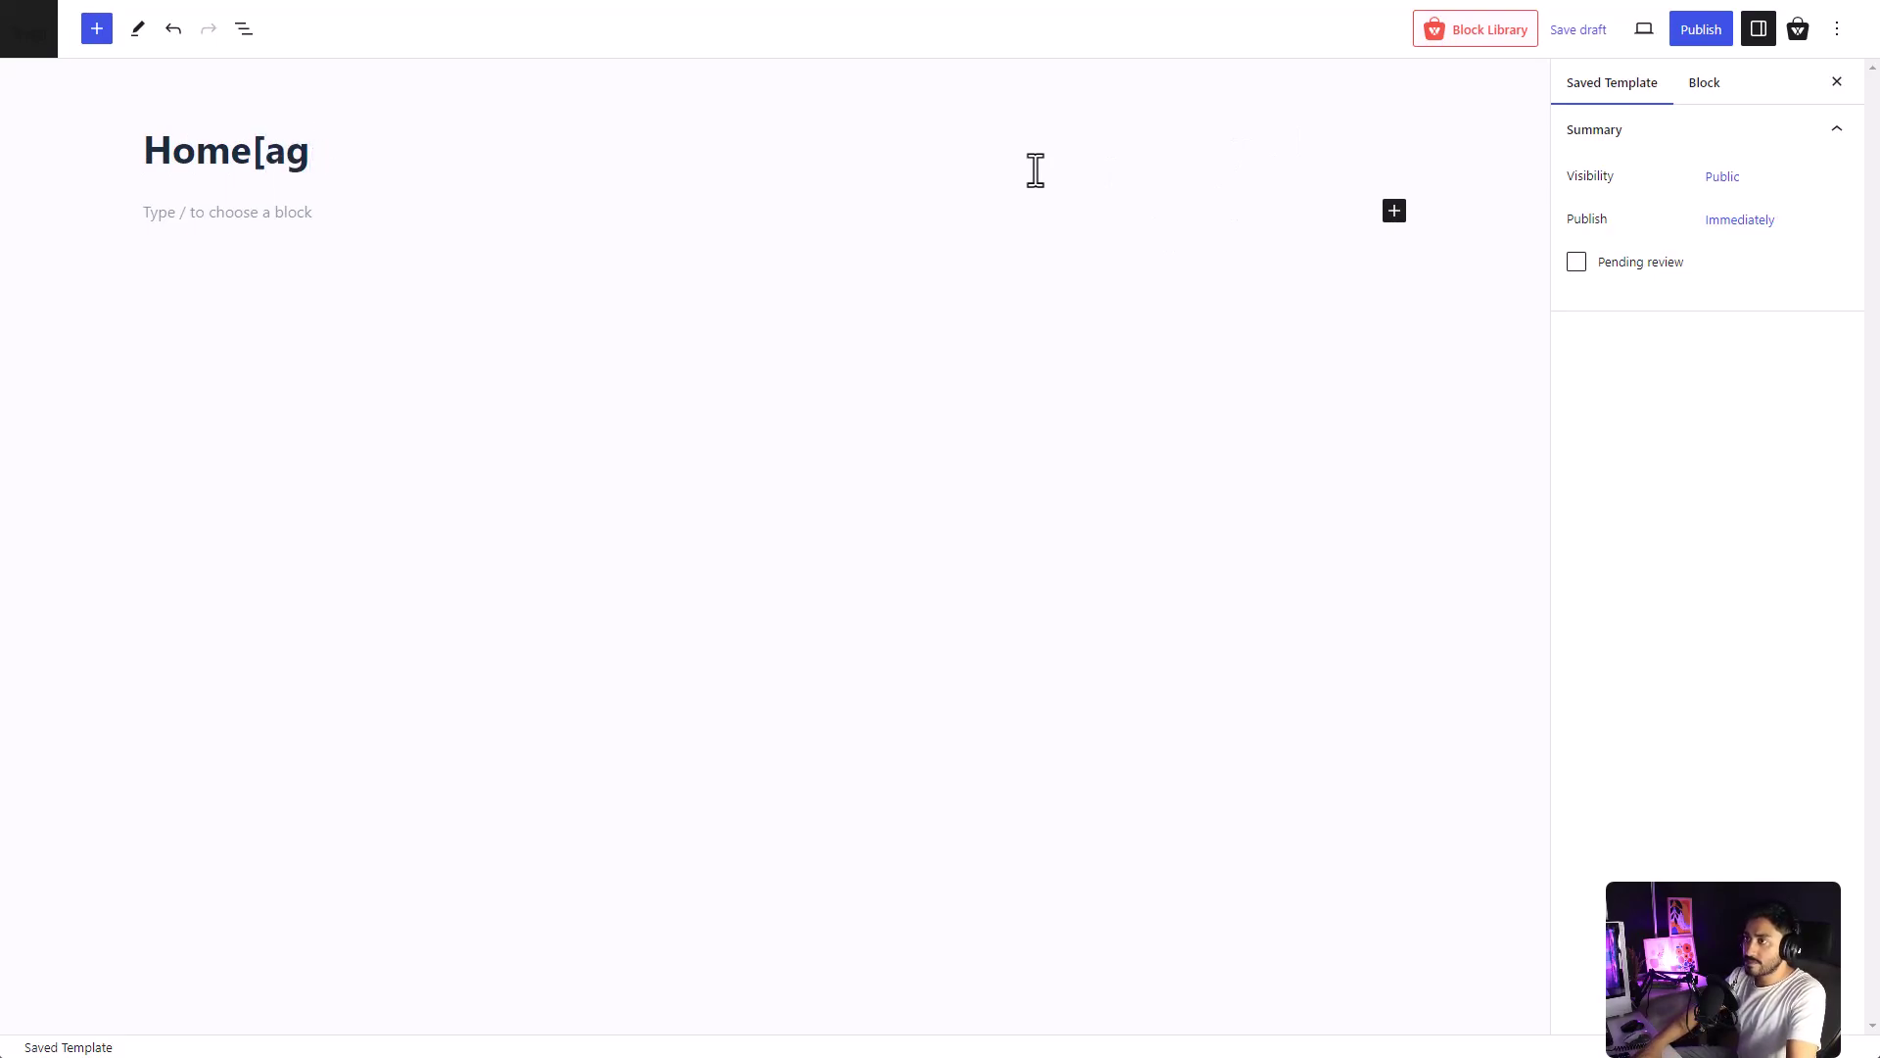
pyautogui.press('BackSpace')
pyautogui.press('BackSpace')
pyautogui.press('BackSpace')
pyautogui.write('page')
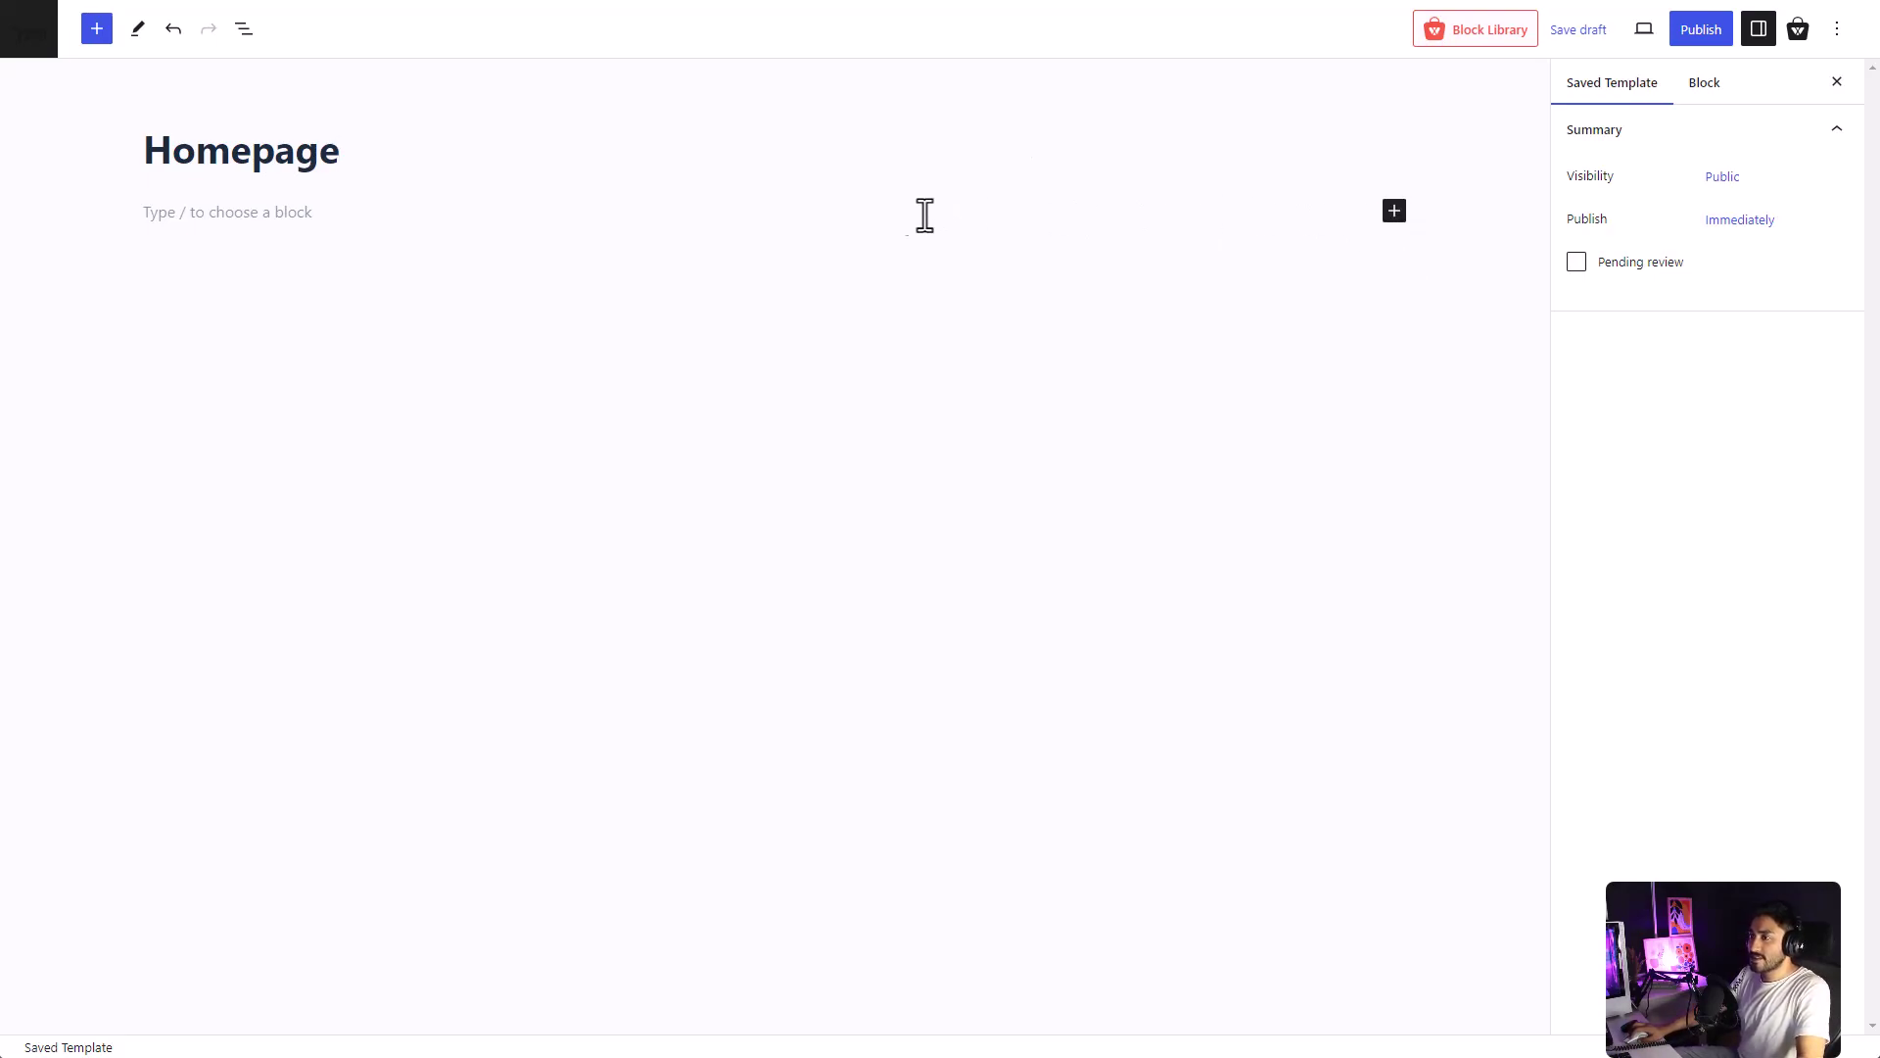
pyautogui.click(753, 210)
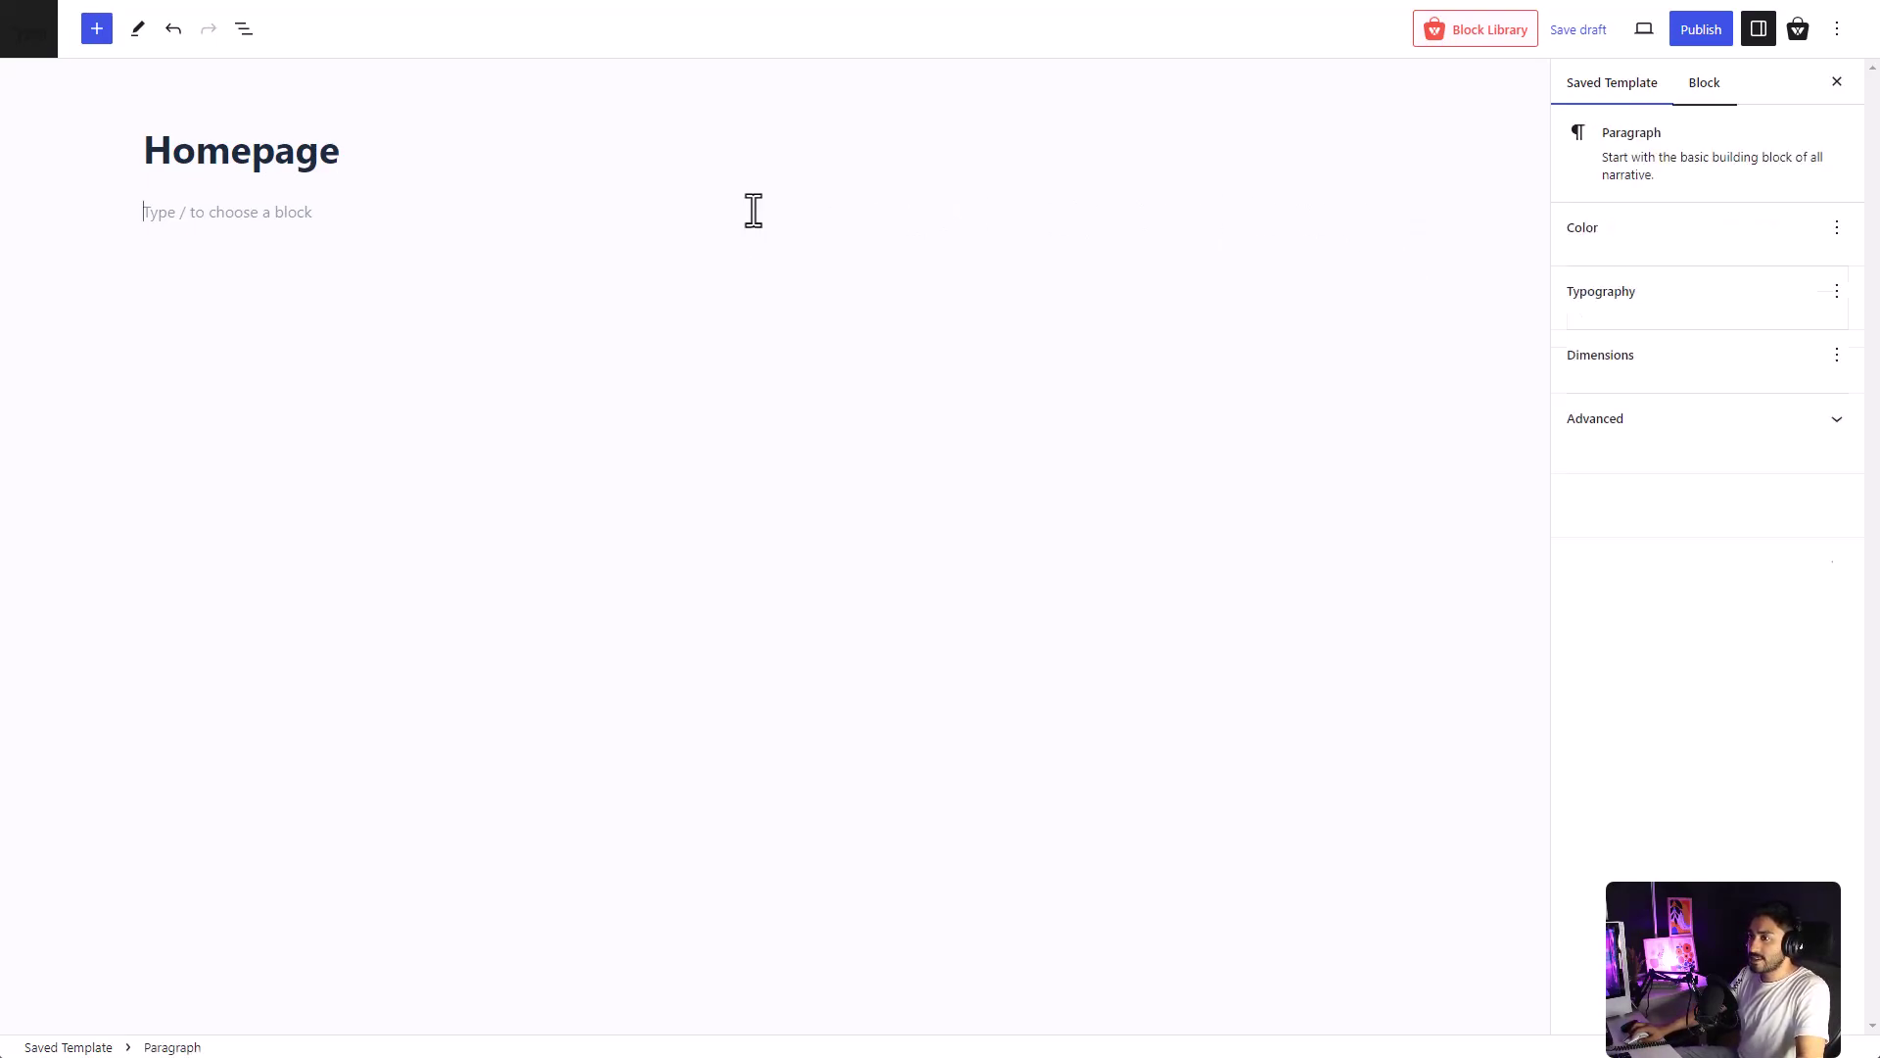
pyautogui.click(1476, 39)
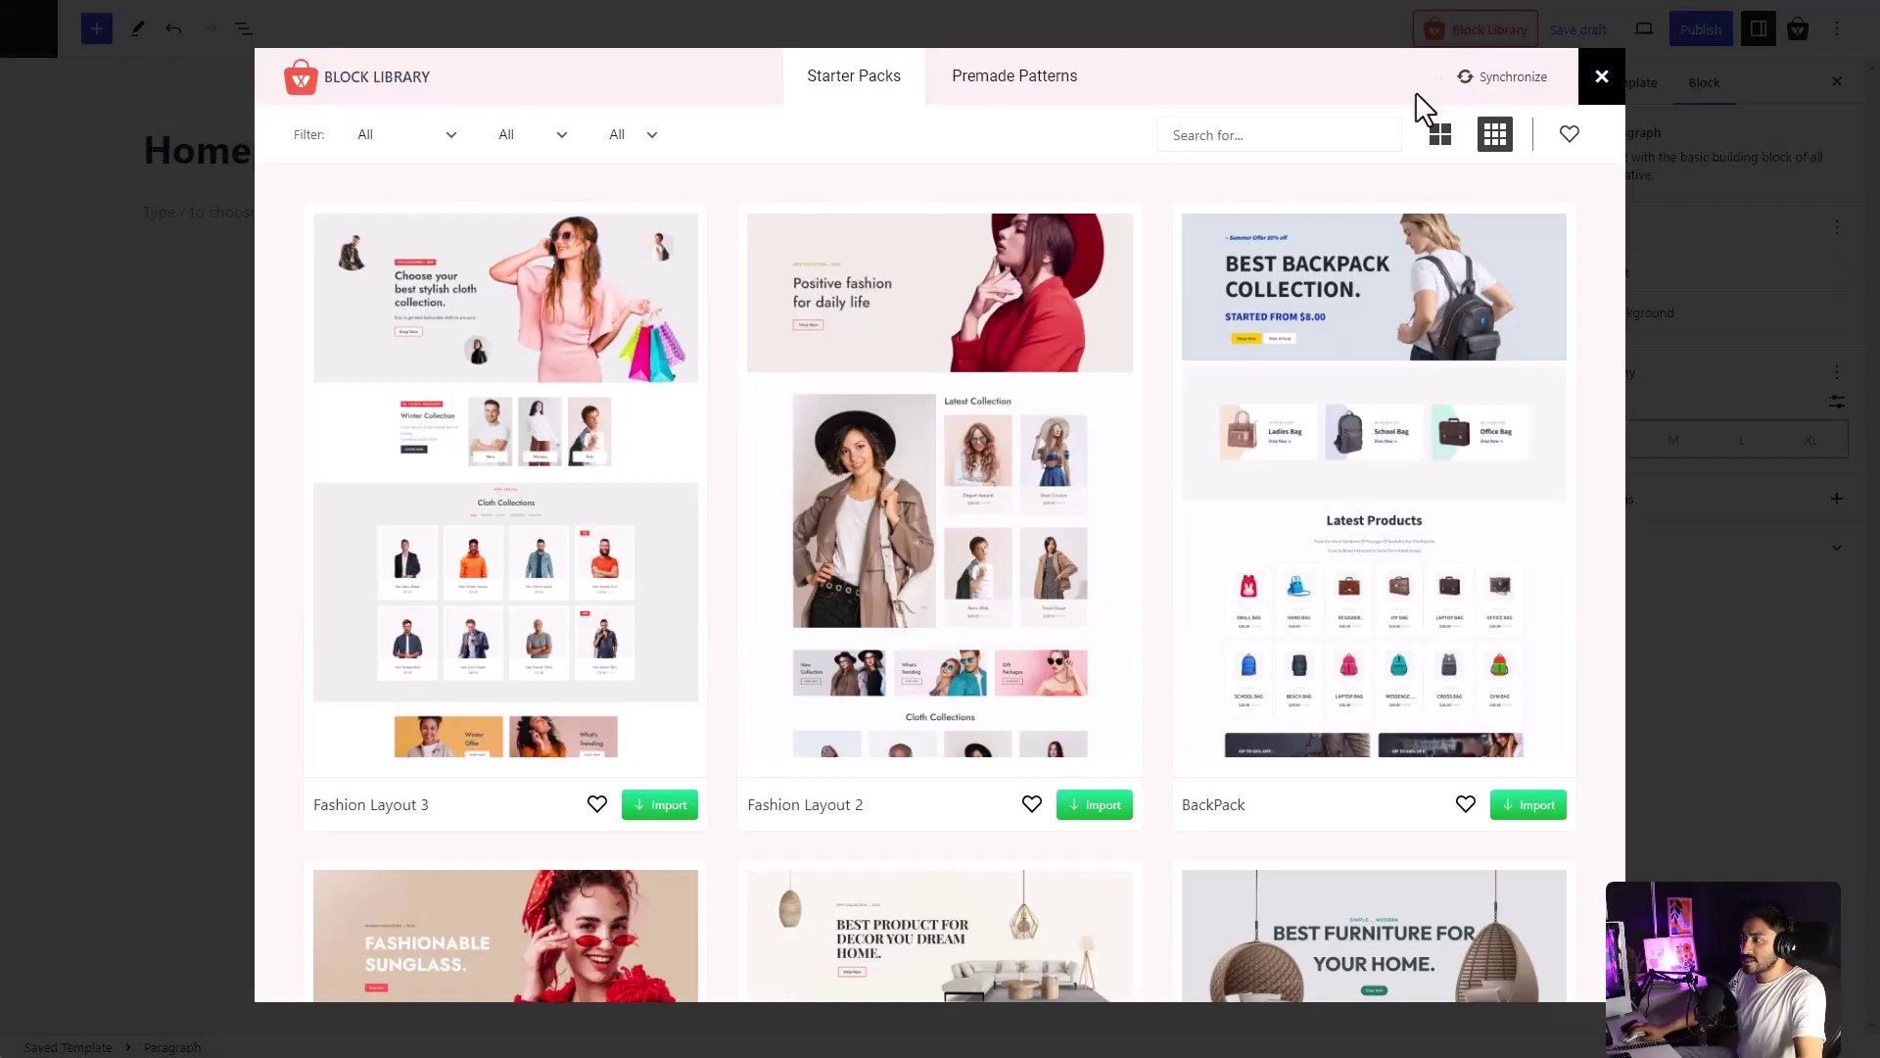
pyautogui.scroll(-7, 1119, 352)
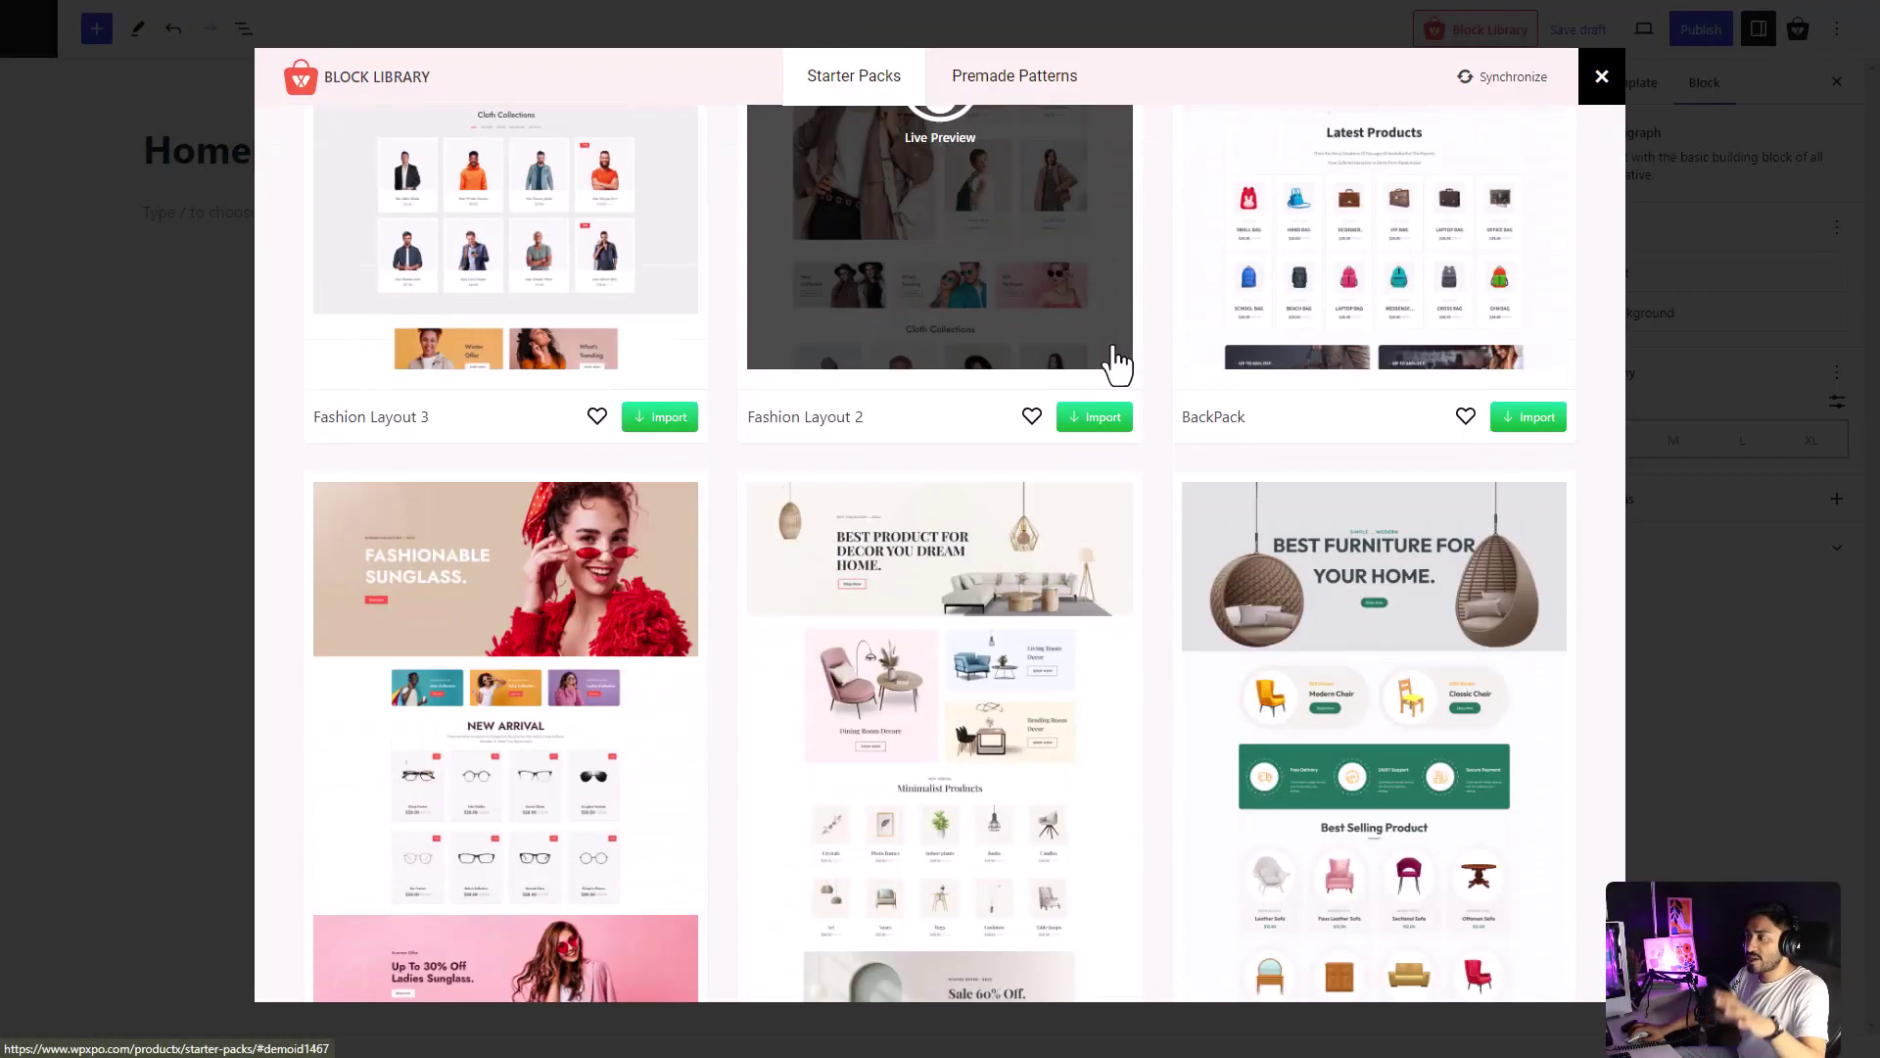
pyautogui.scroll(5, 1116, 366)
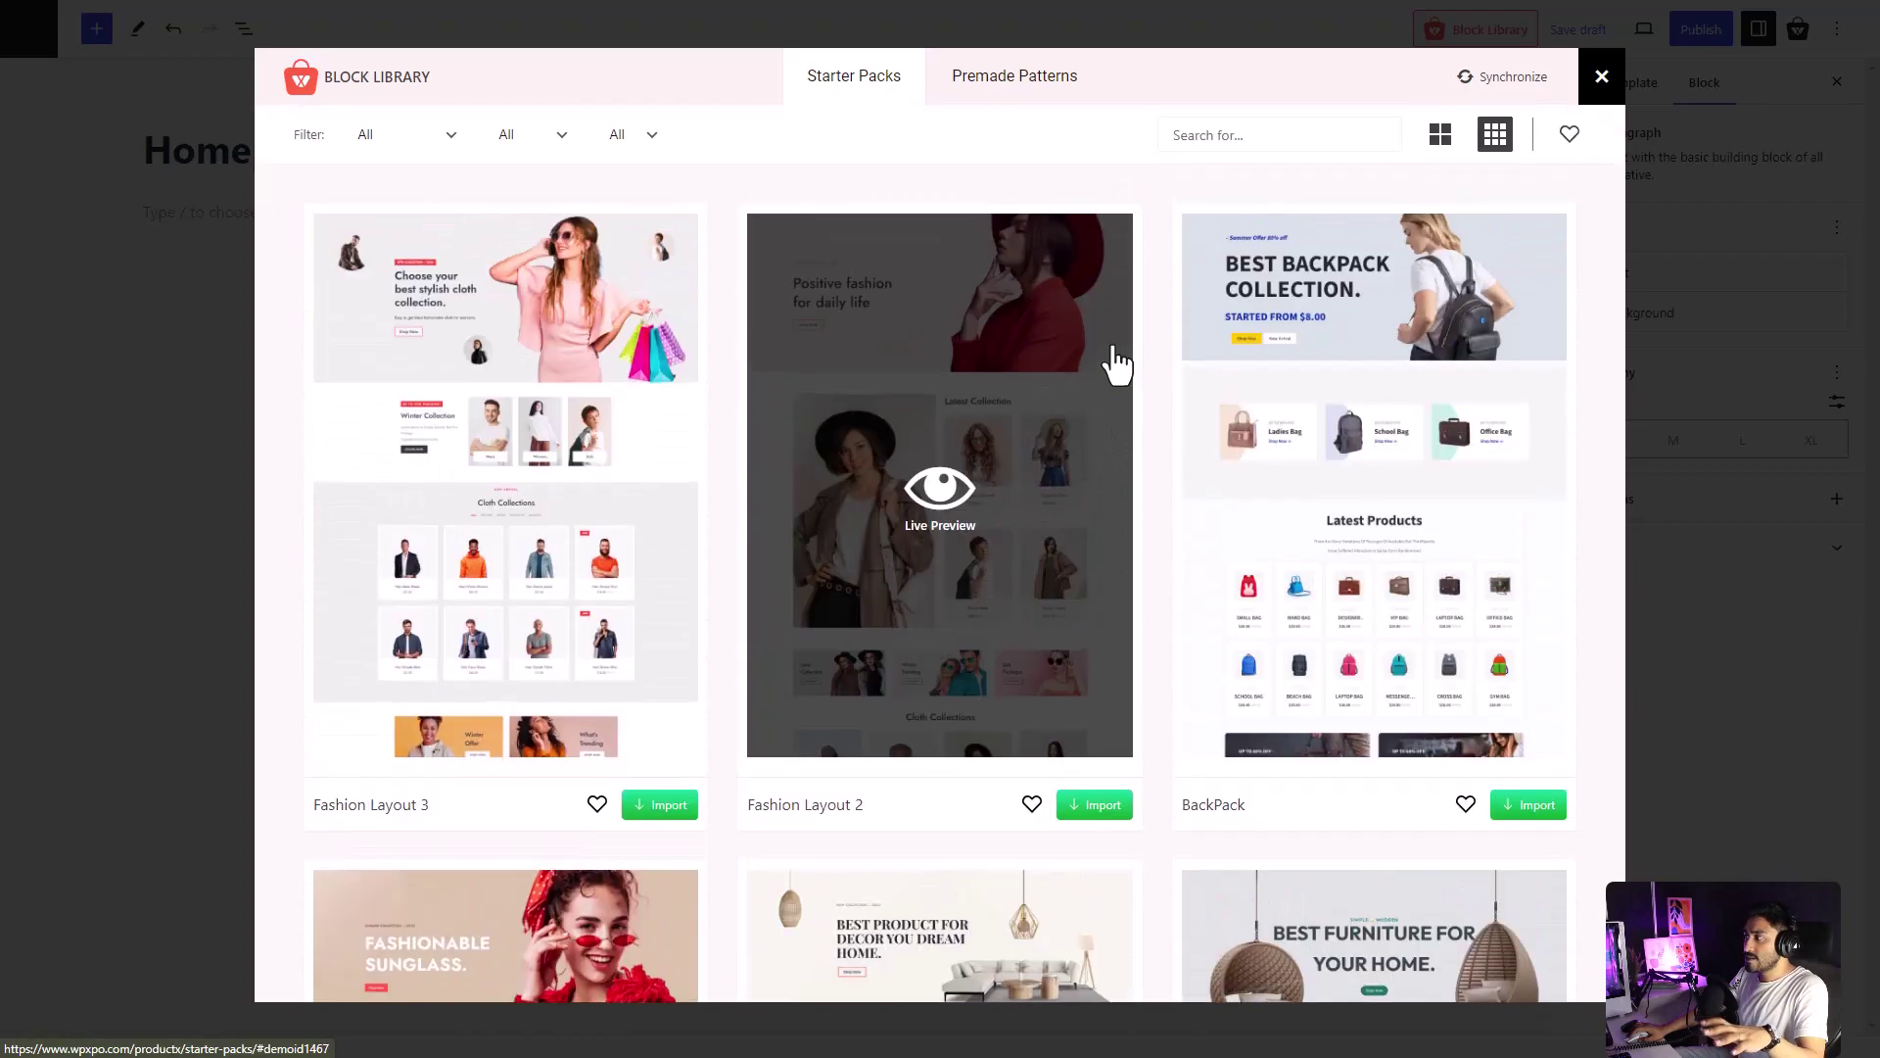
pyautogui.scroll(-6, 1112, 365)
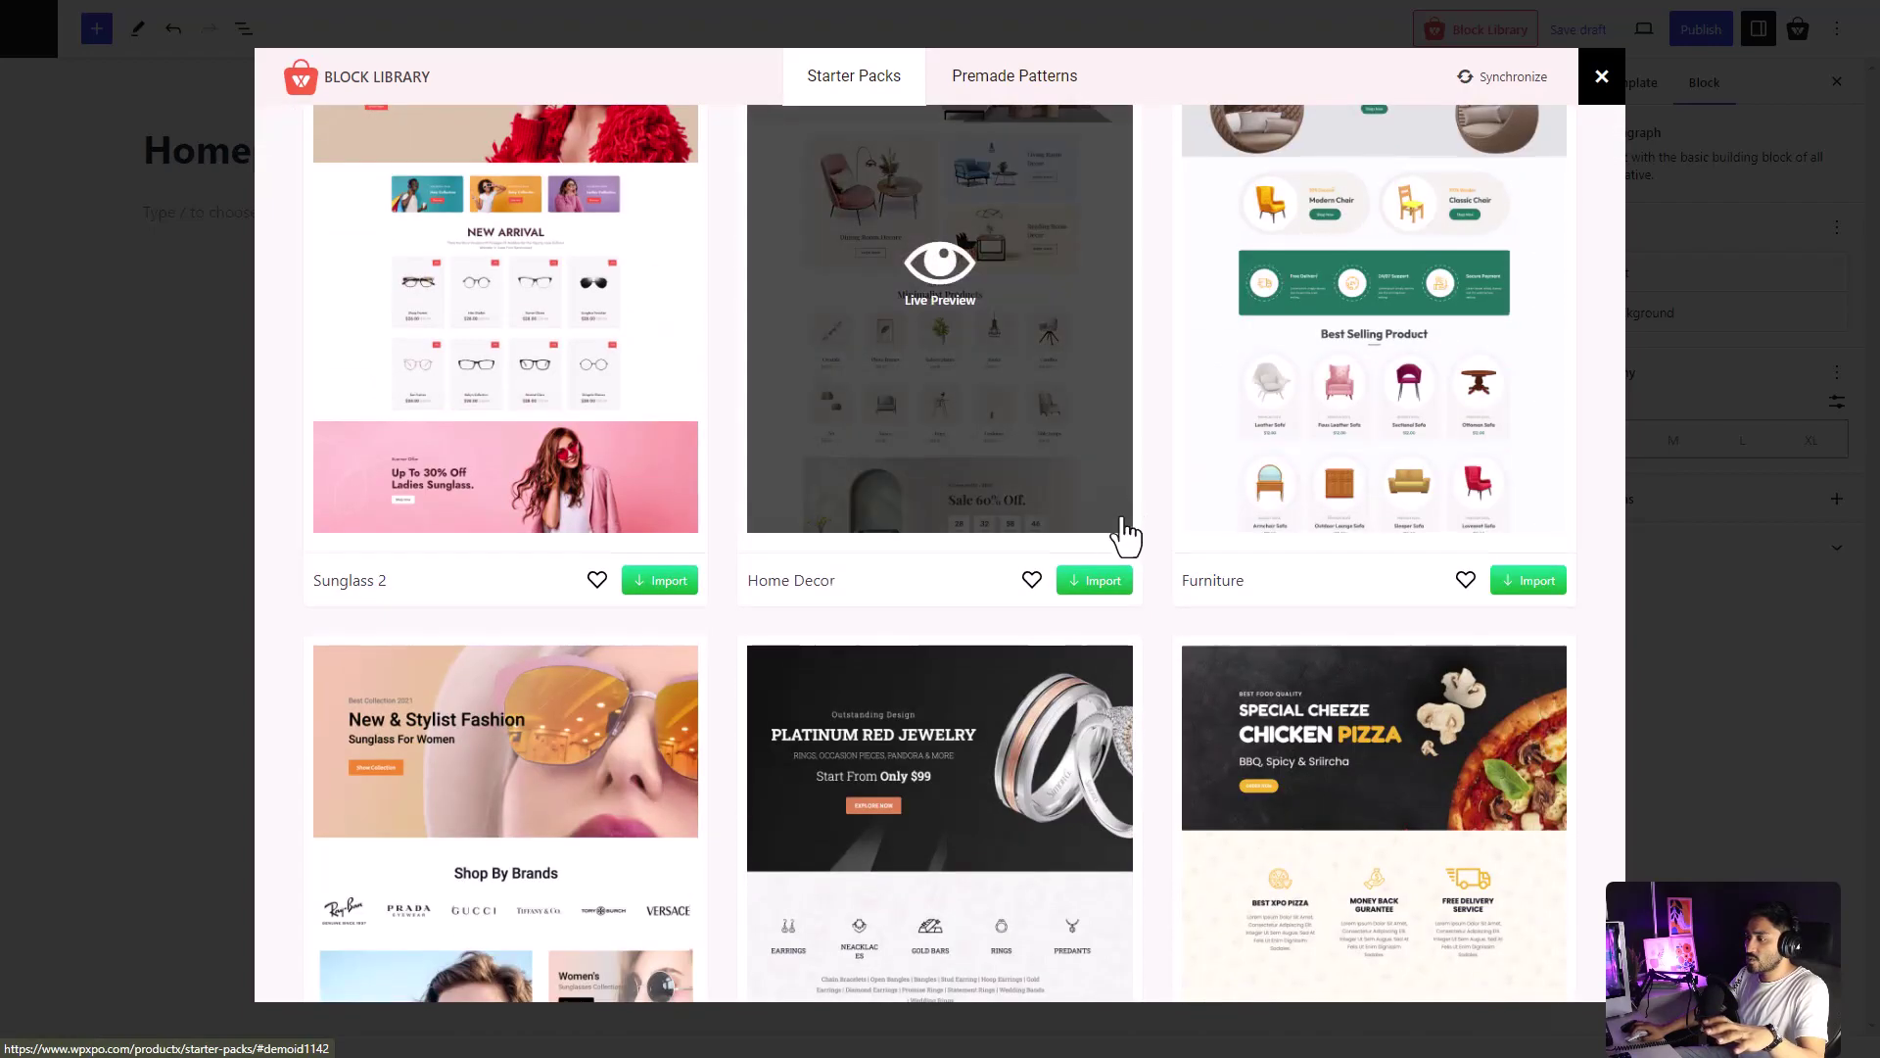
pyautogui.scroll(-3, 1121, 538)
pyautogui.scroll(4, 812, 761)
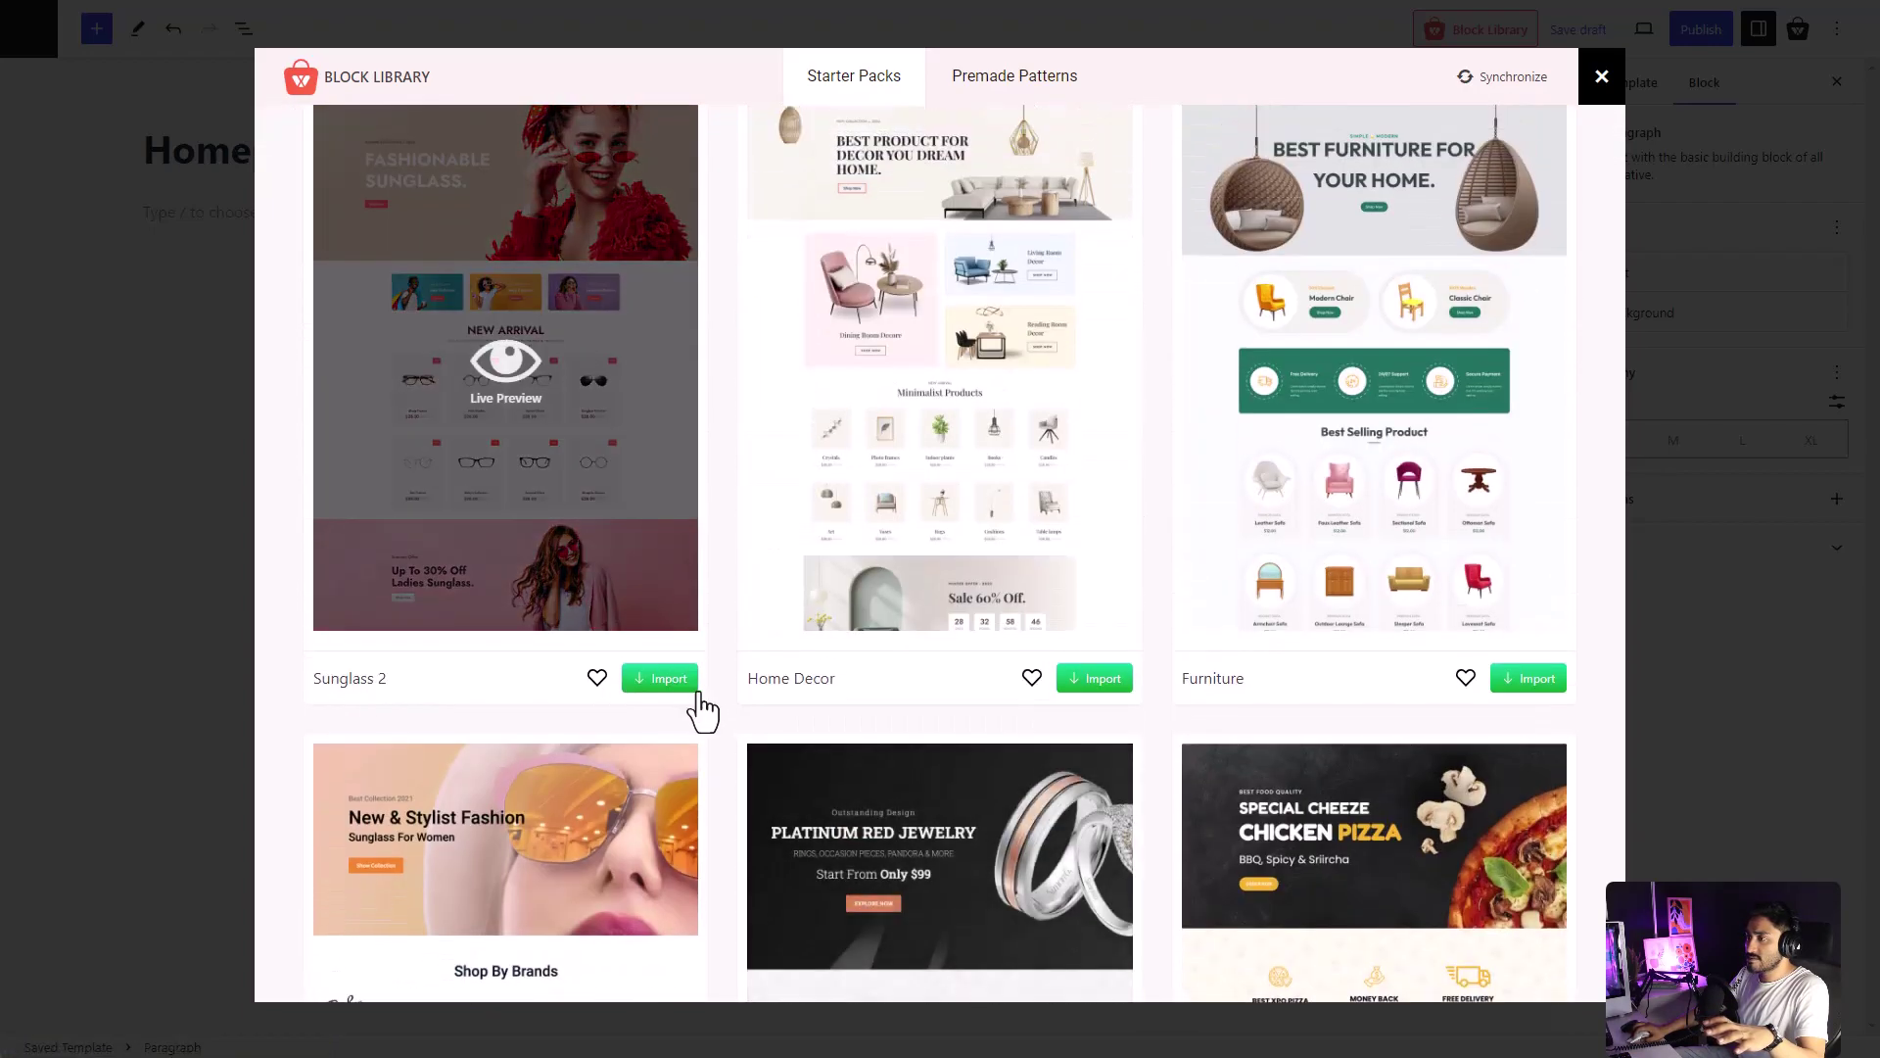
pyautogui.click(656, 678)
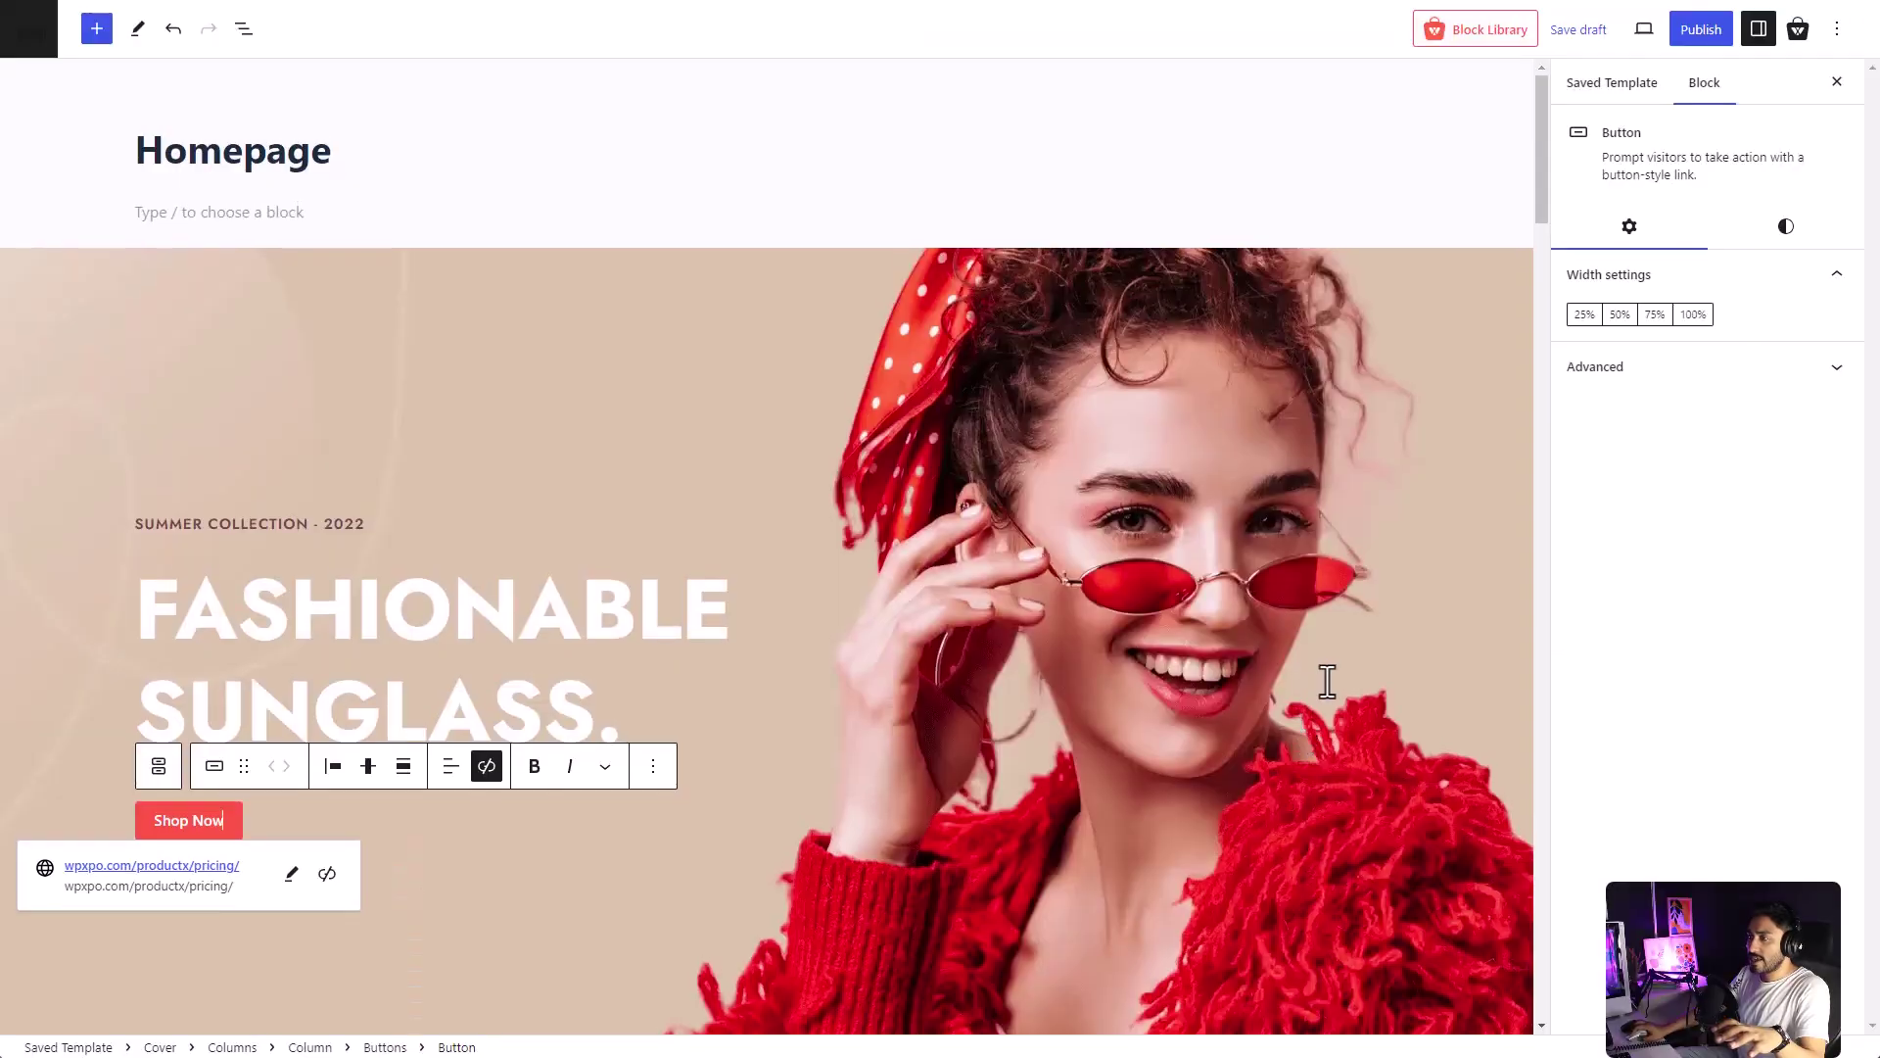
# - Review the imported sunglass layout and publish the Homepage template
pyautogui.click(1328, 681)
pyautogui.scroll(-2, 1322, 725)
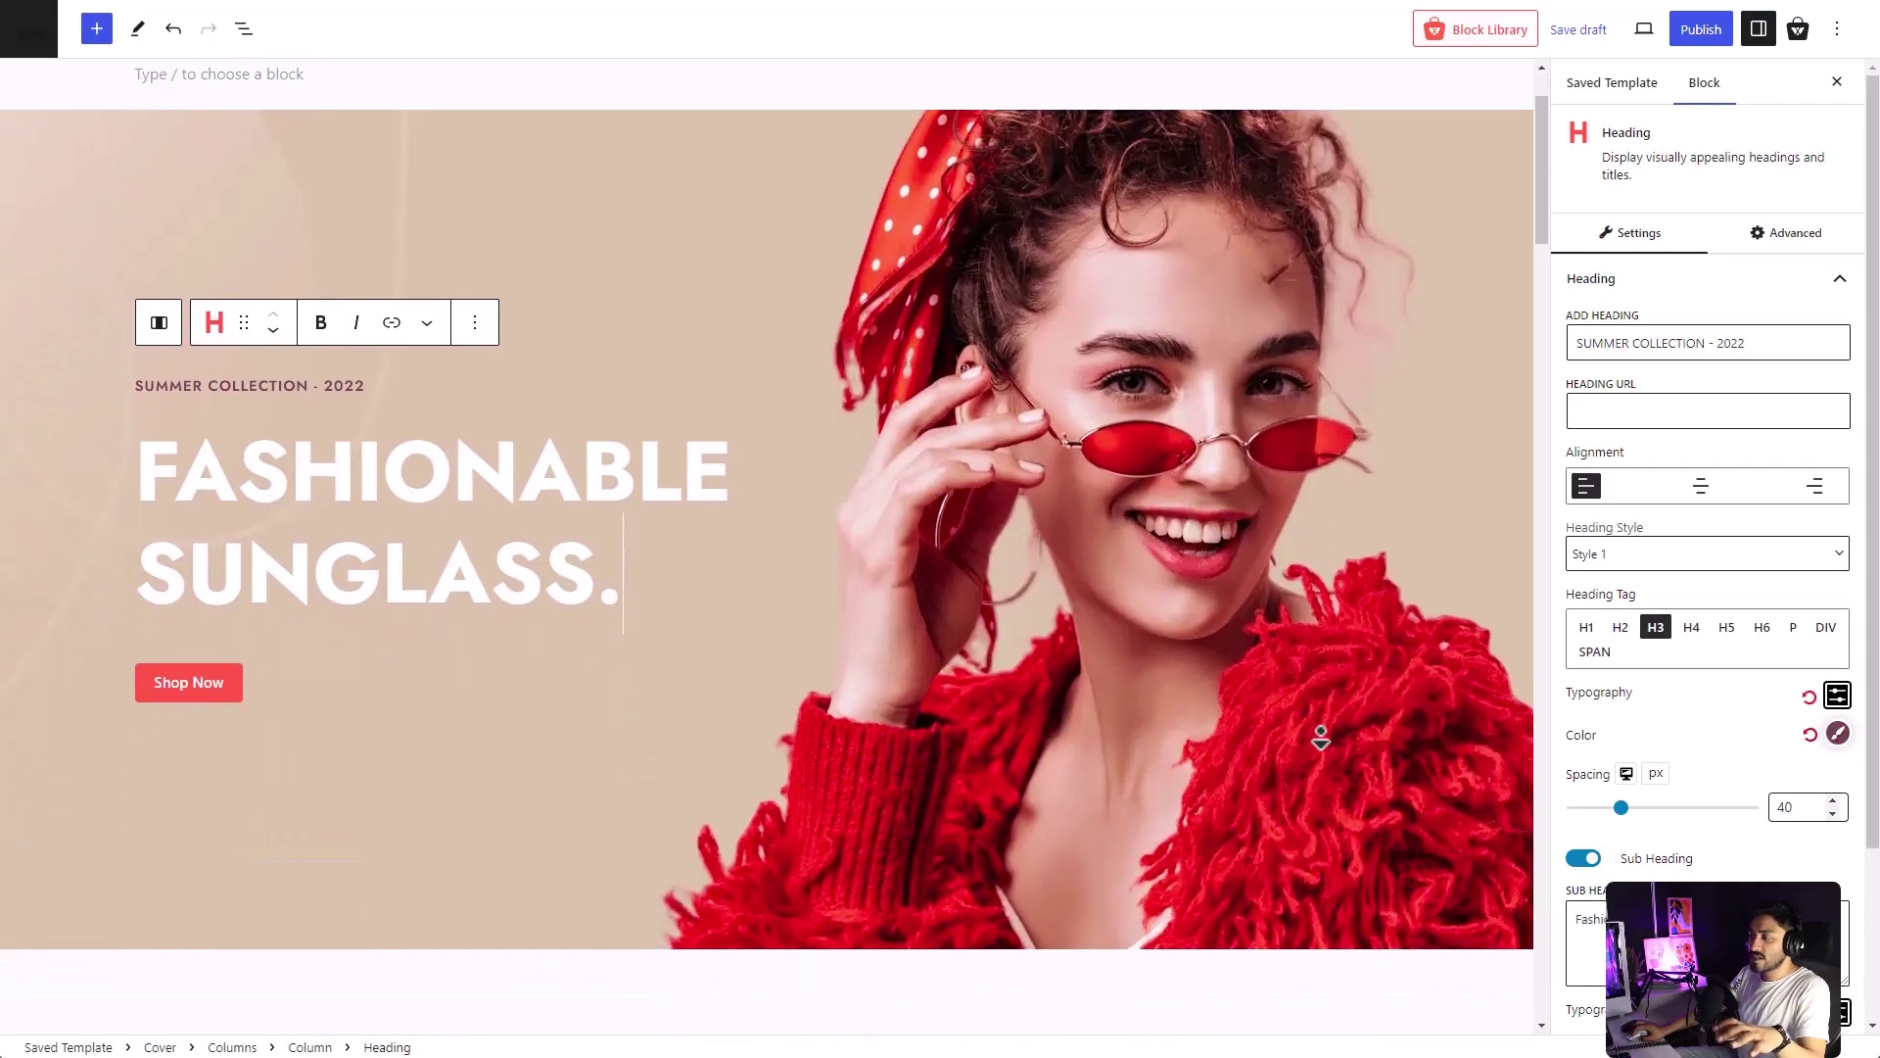
pyautogui.scroll(-10, 1321, 745)
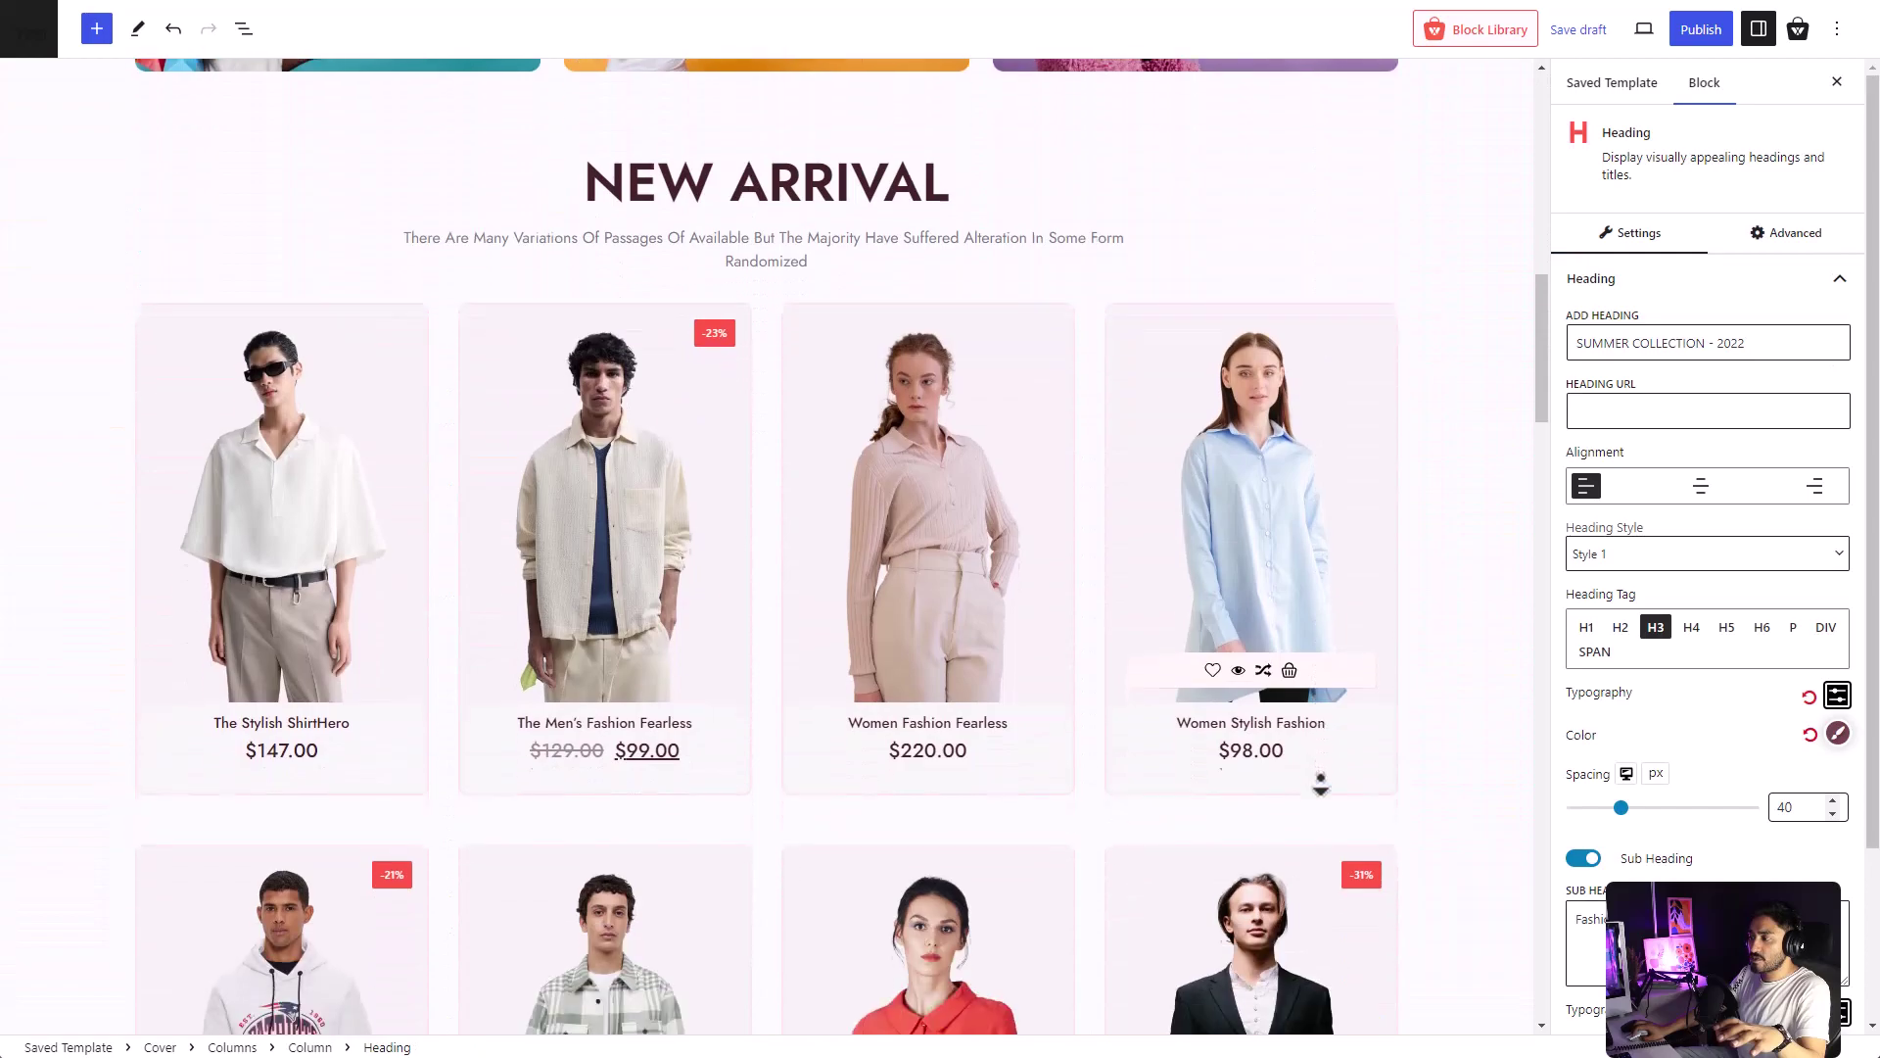
pyautogui.scroll(-15, 1321, 783)
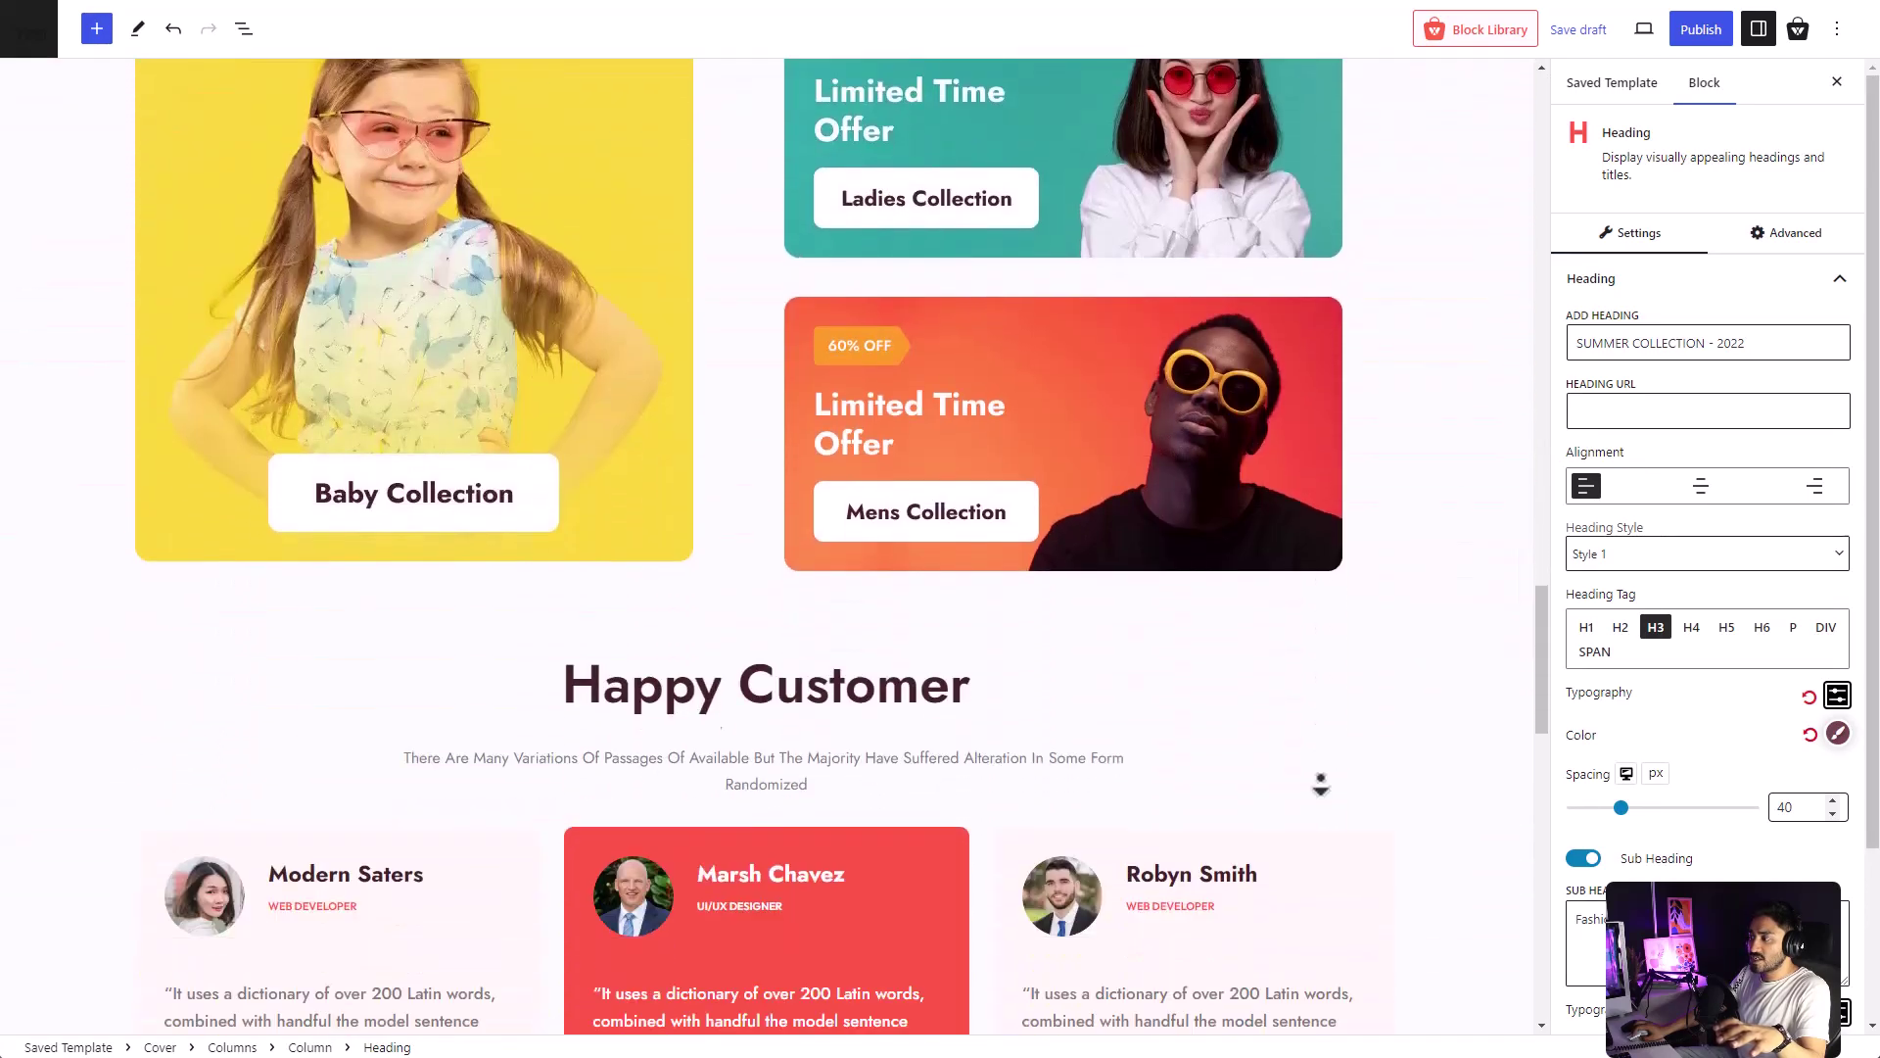
pyautogui.scroll(-3, 1321, 784)
pyautogui.click(1698, 30)
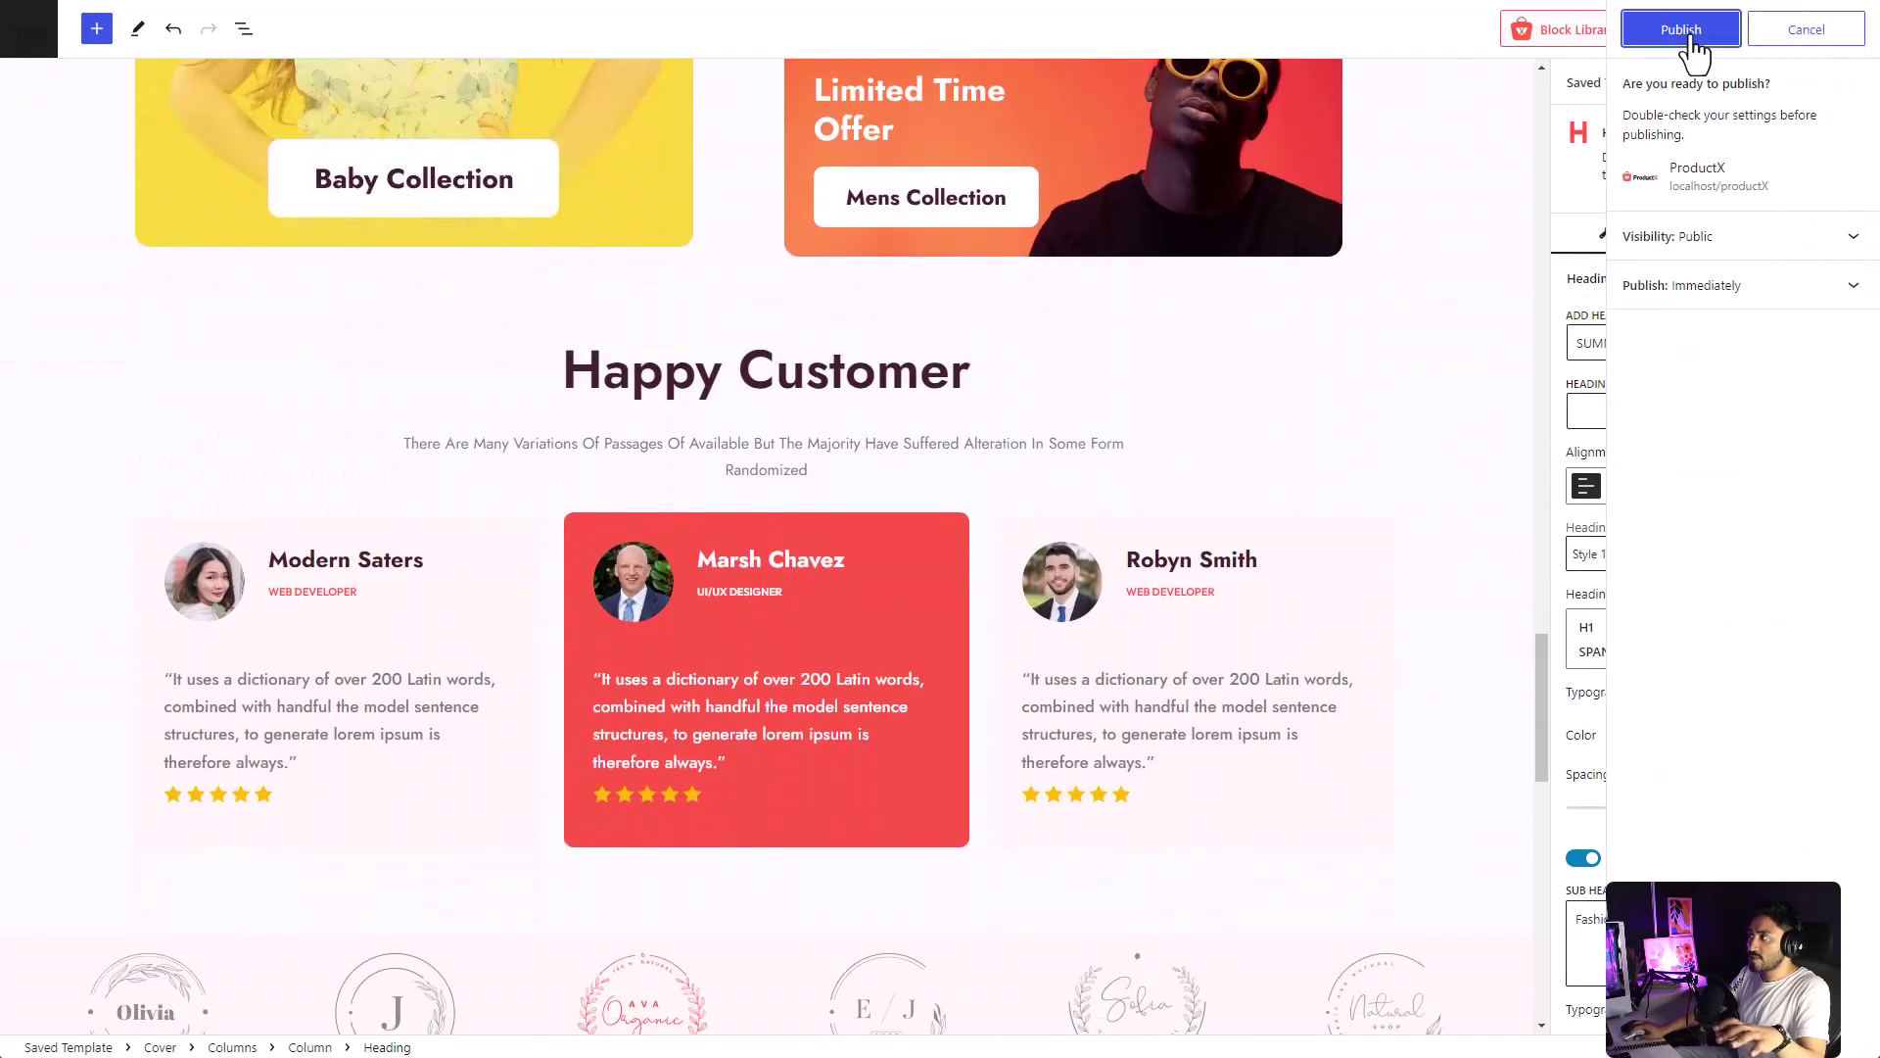
pyautogui.click(1691, 39)
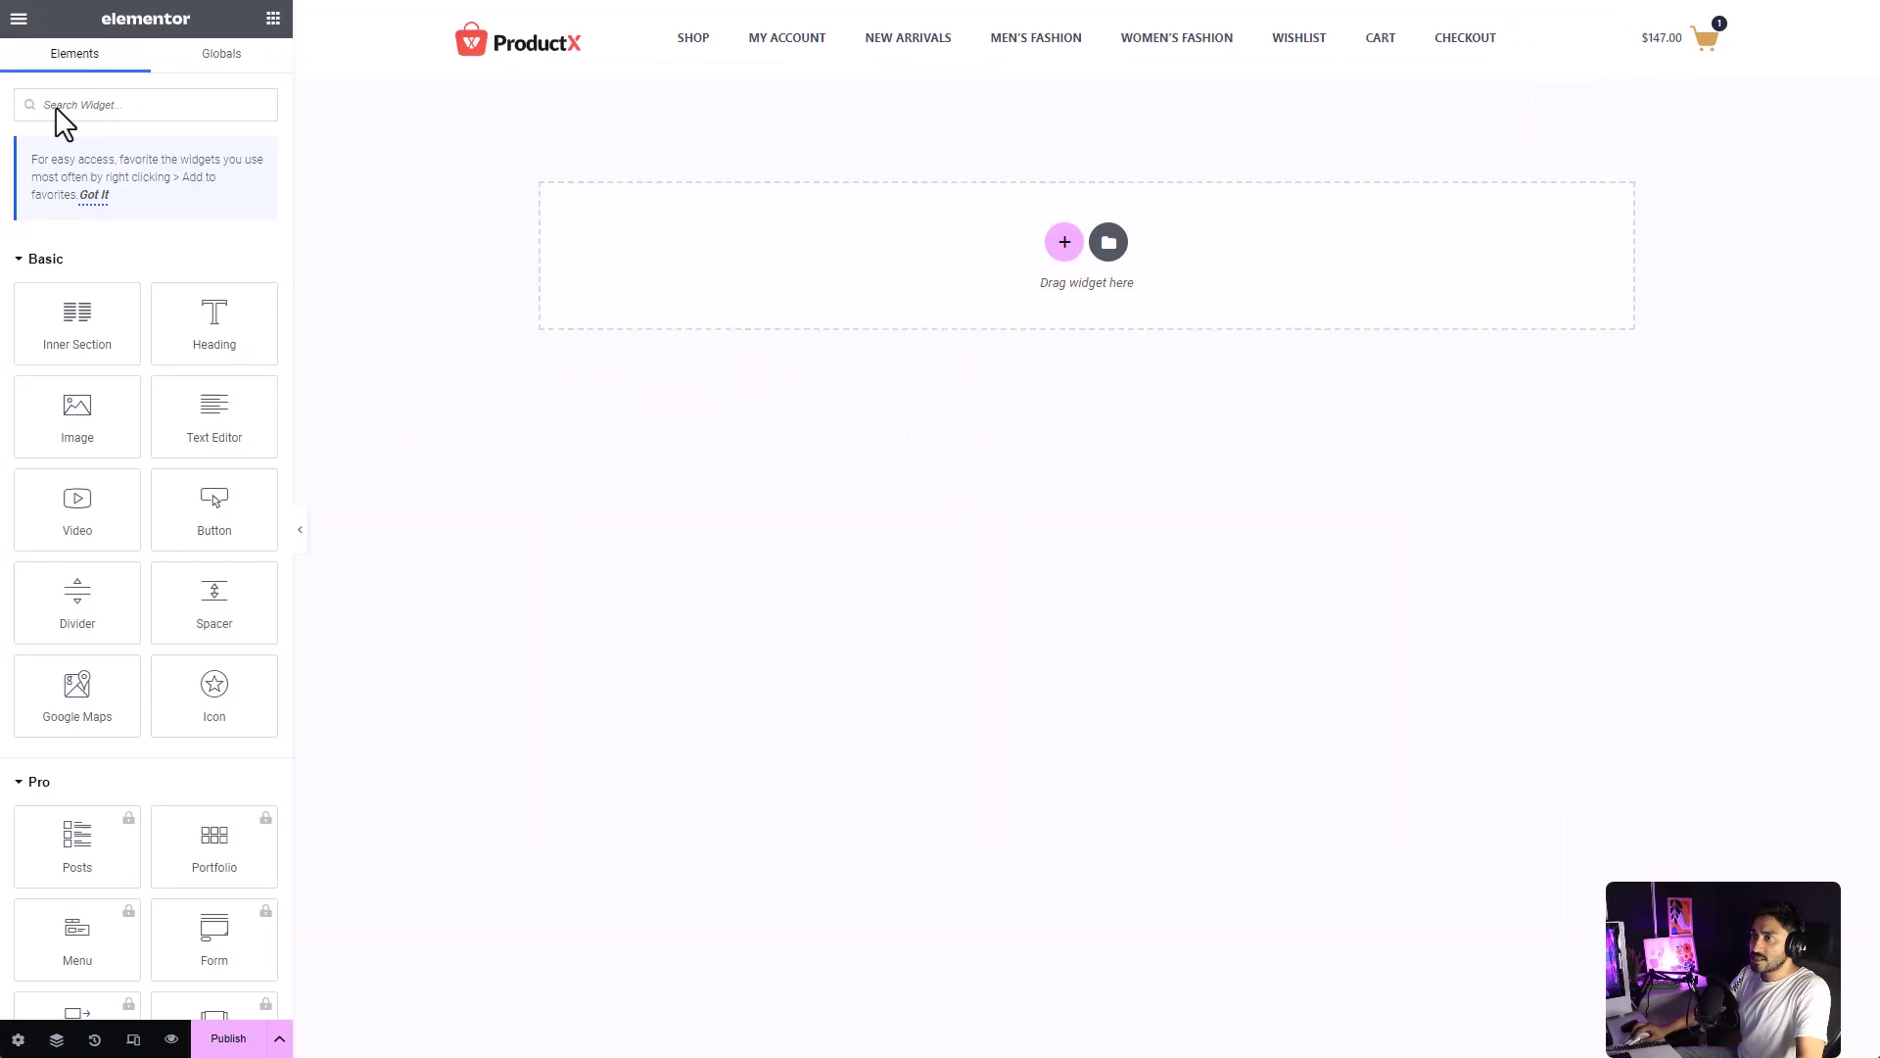
# - Add a ProductX Template widget set to the Homepage saved template and scroll through the result
pyautogui.click(42, 110)
pyautogui.write('produc')
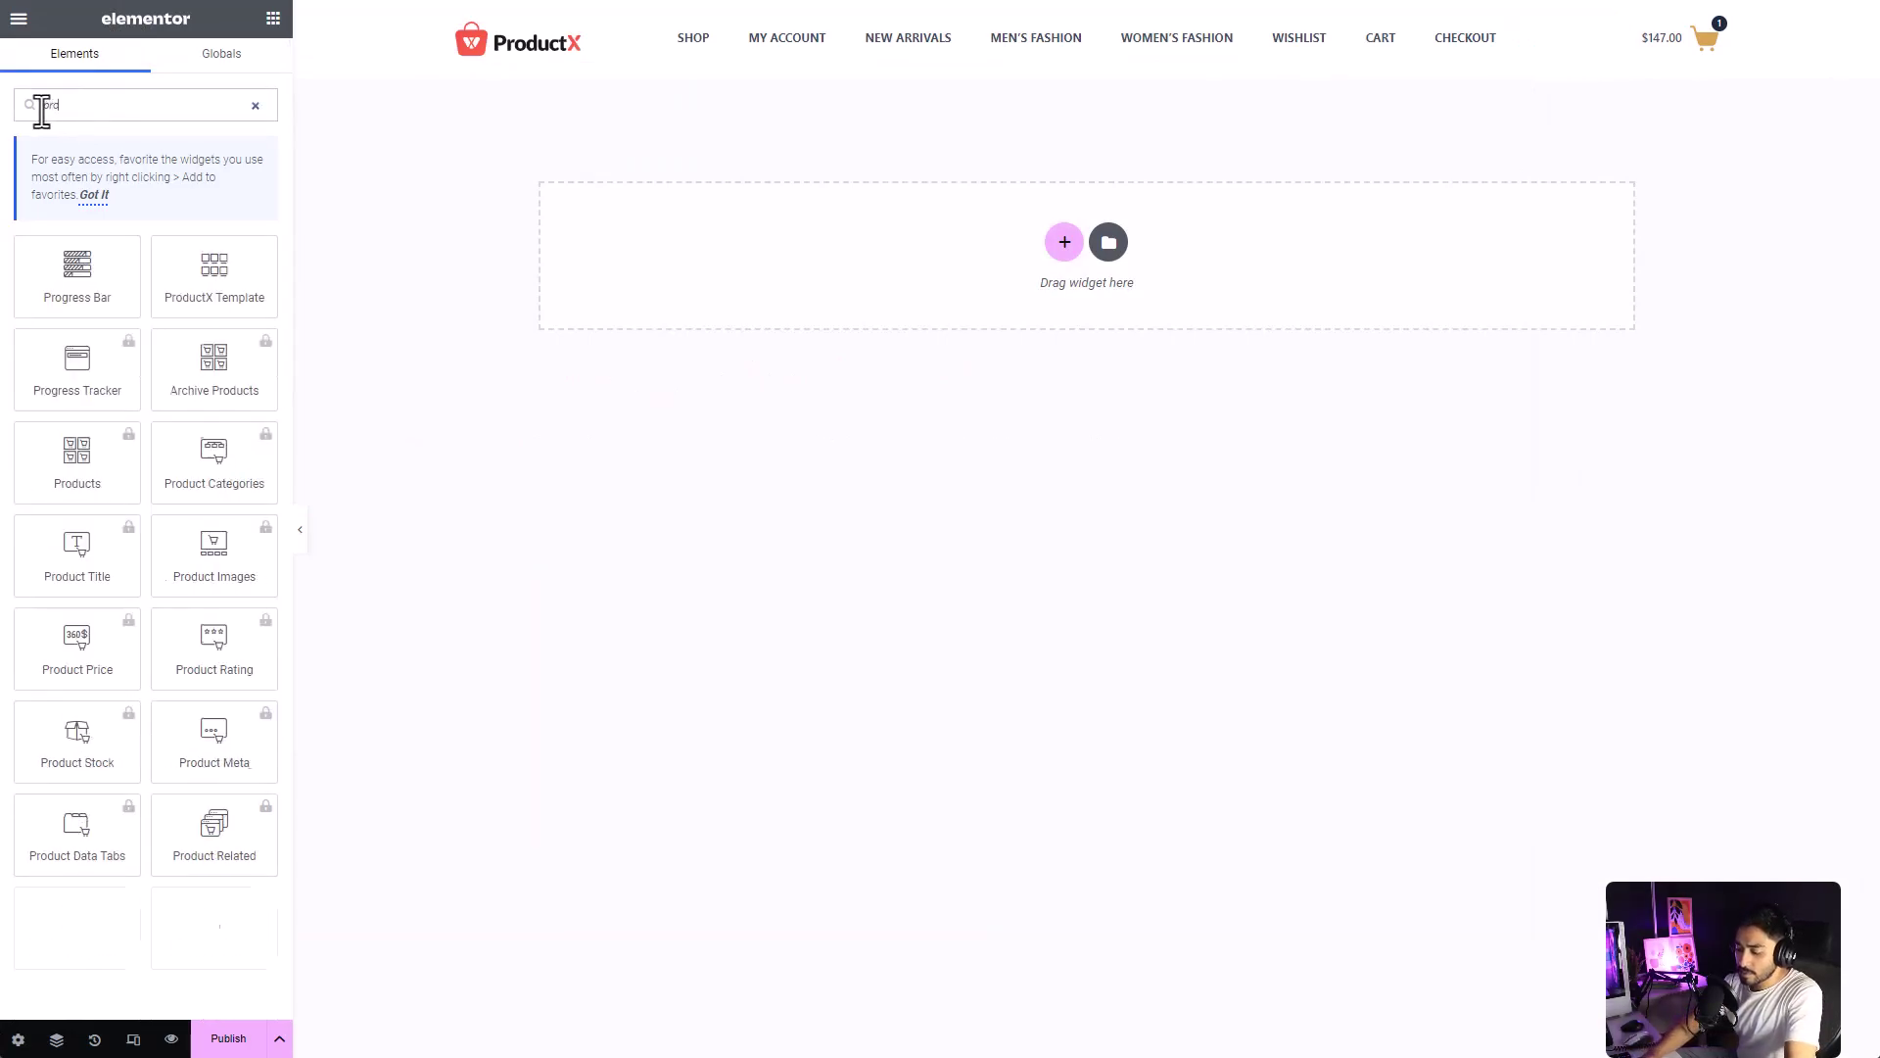
pyautogui.write('t')
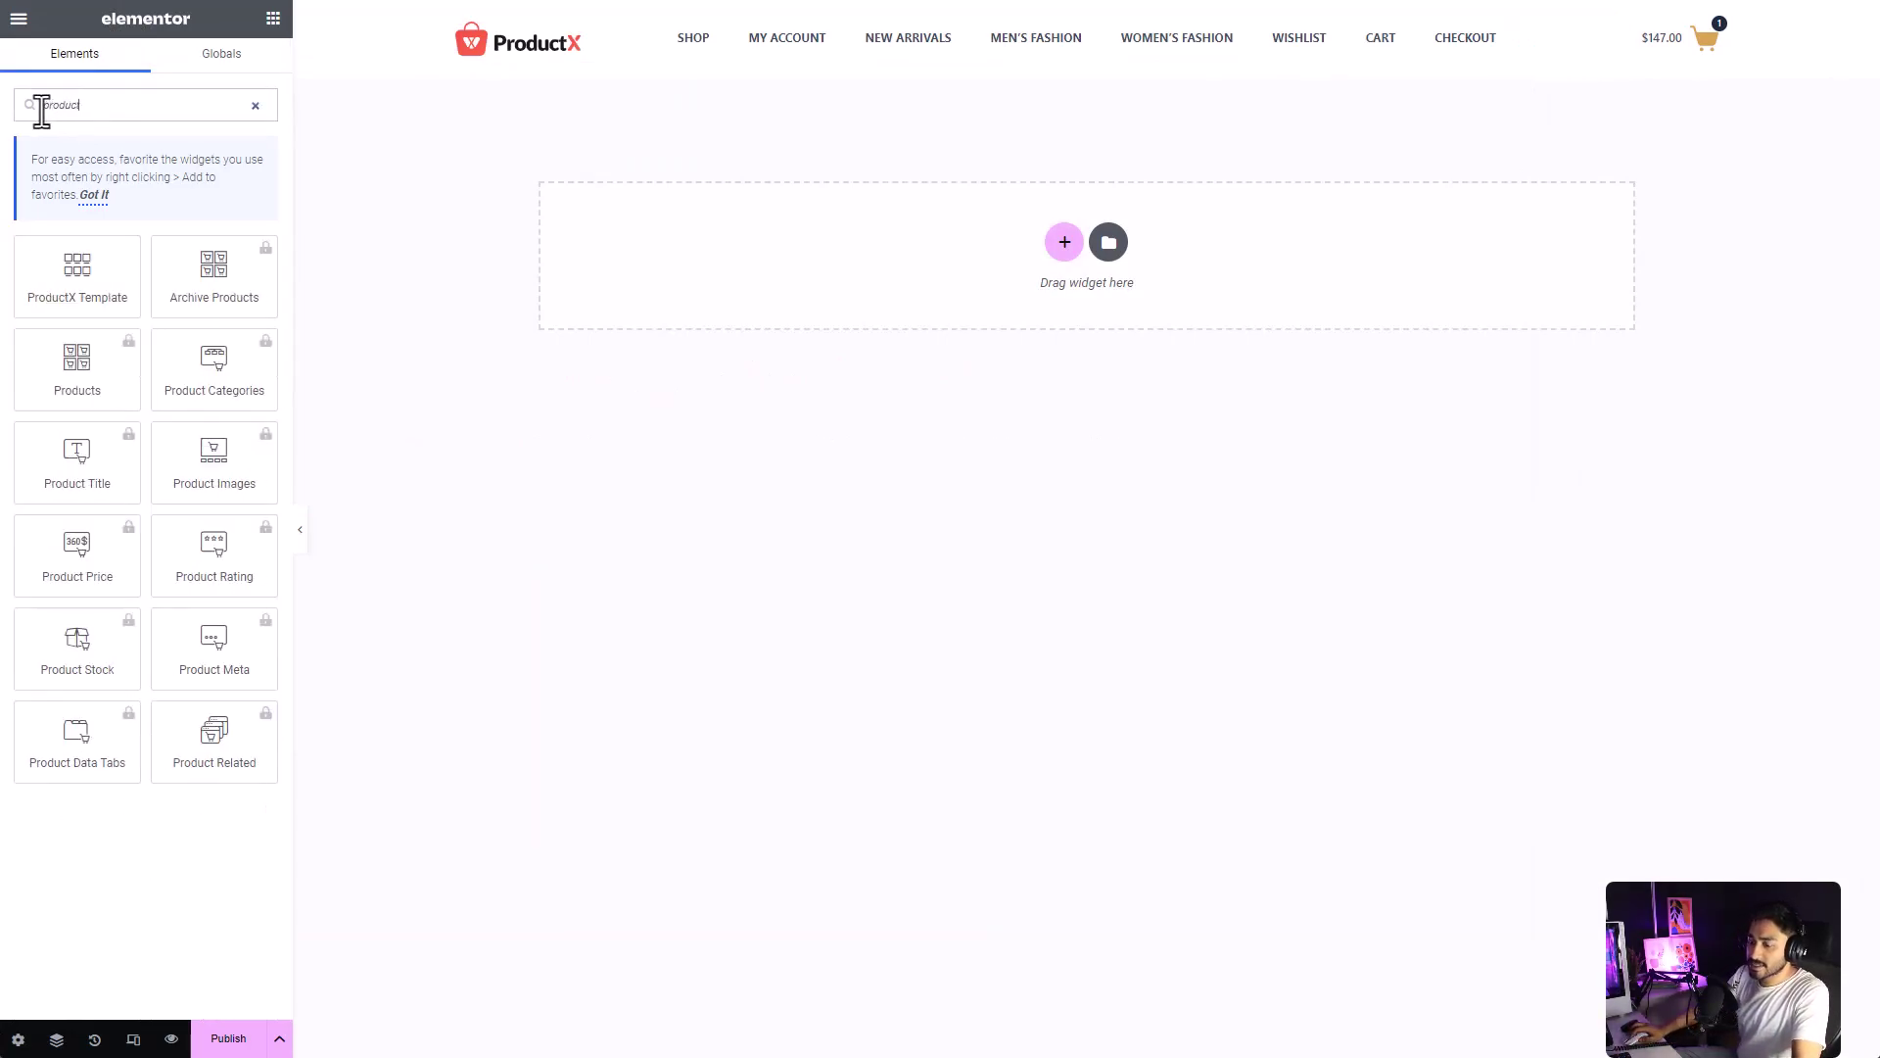
pyautogui.write('X')
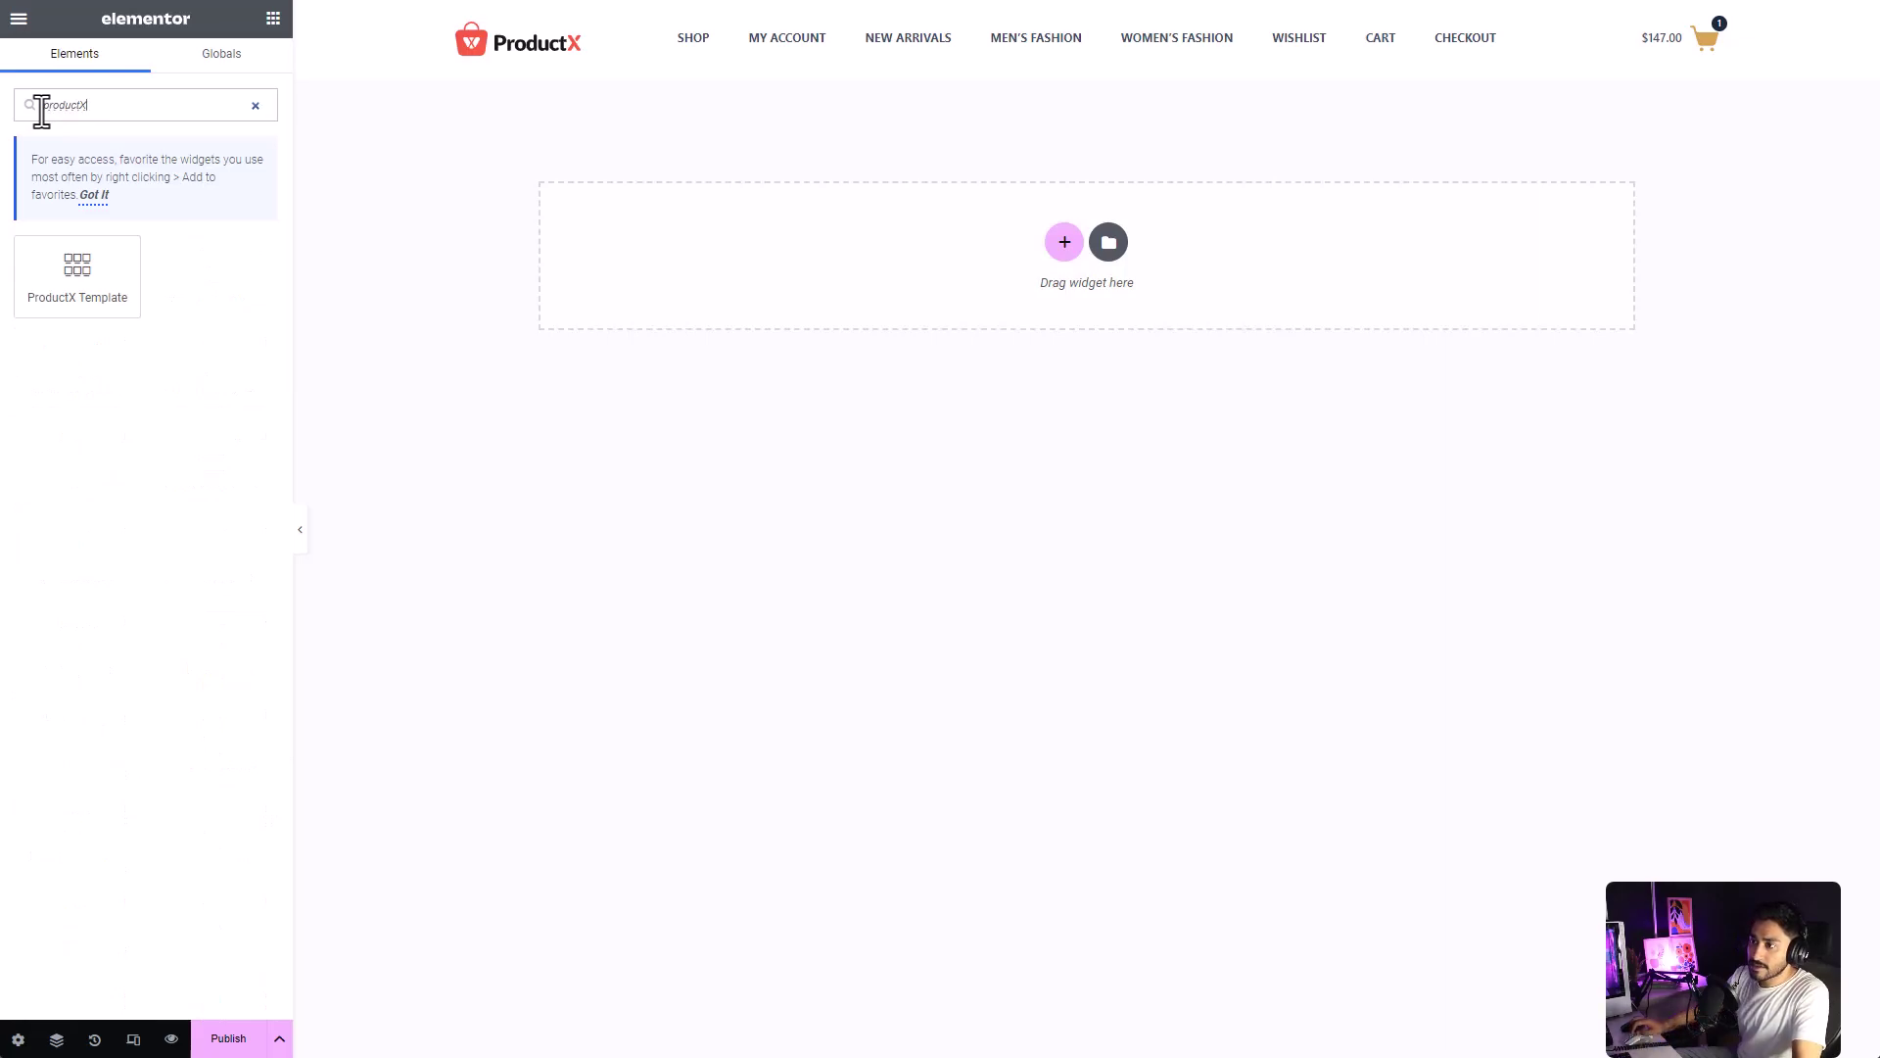
pyautogui.moveTo(43, 266); pyautogui.dragTo(1042, 260)
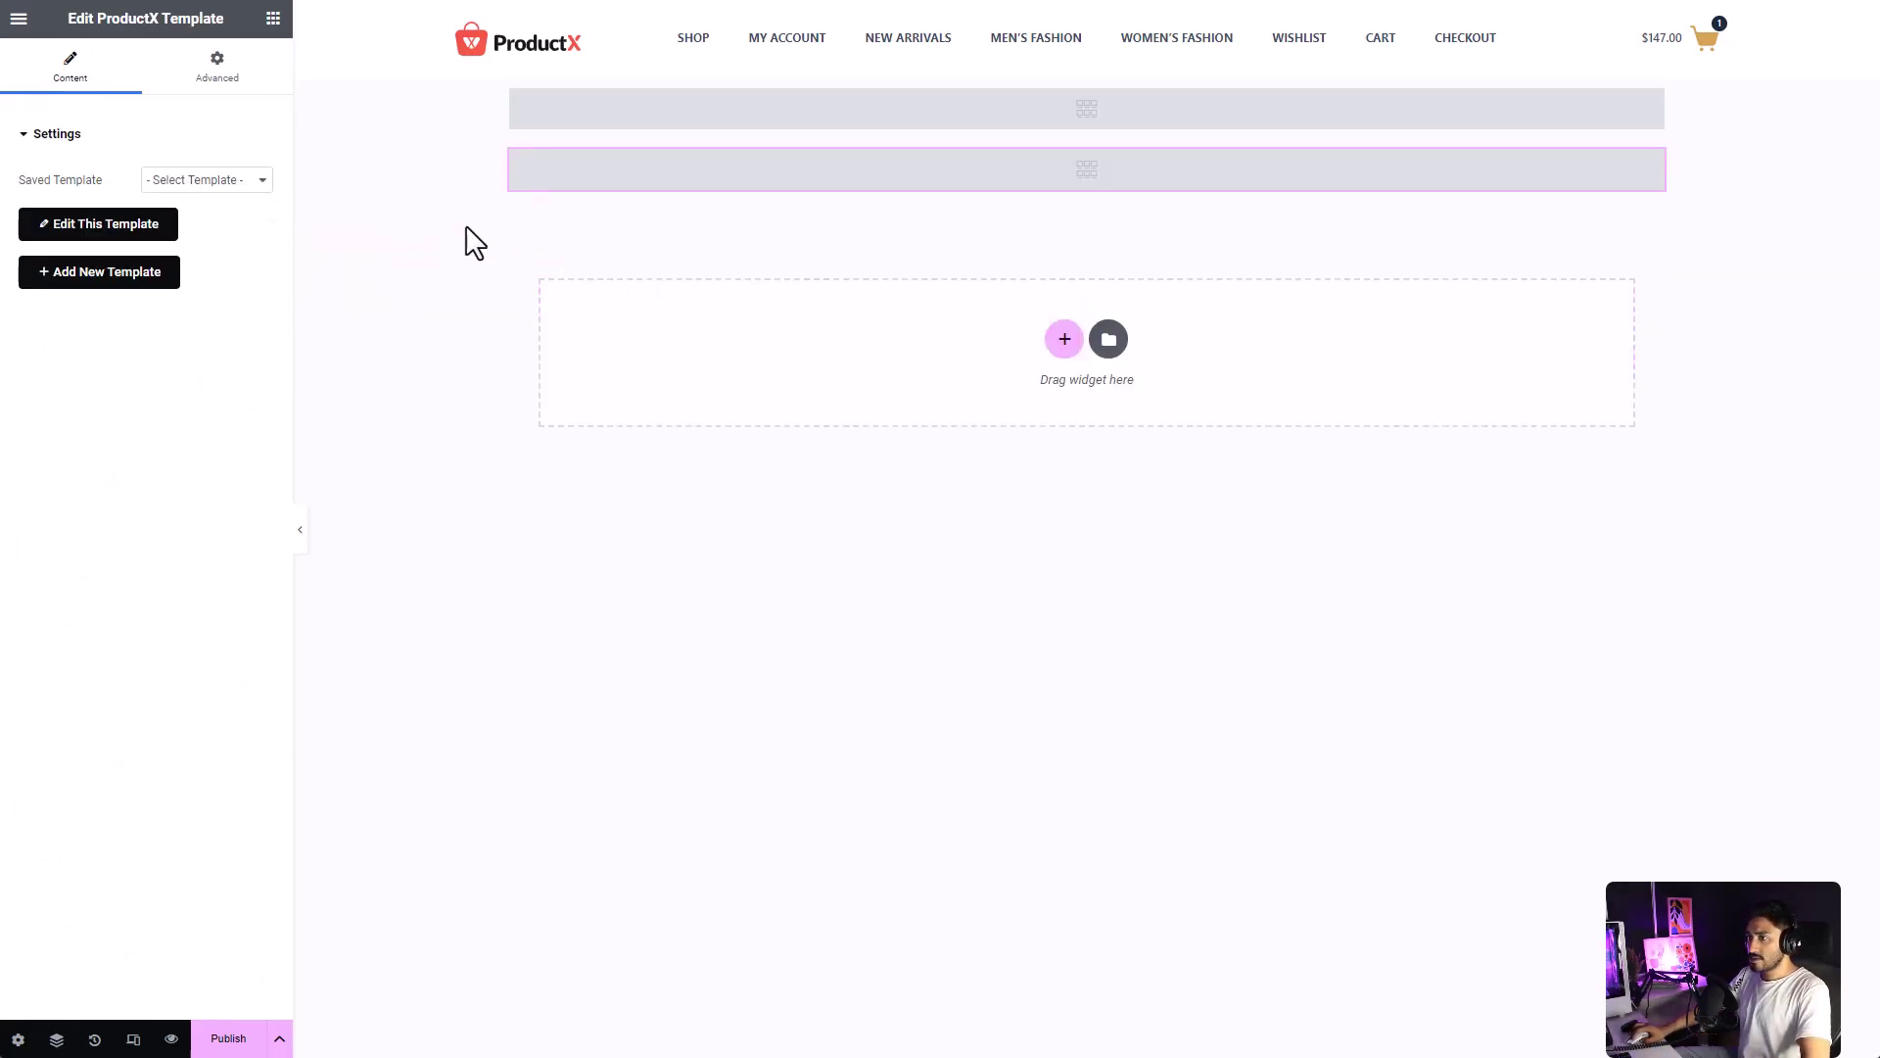
pyautogui.click(257, 182)
pyautogui.click(241, 201)
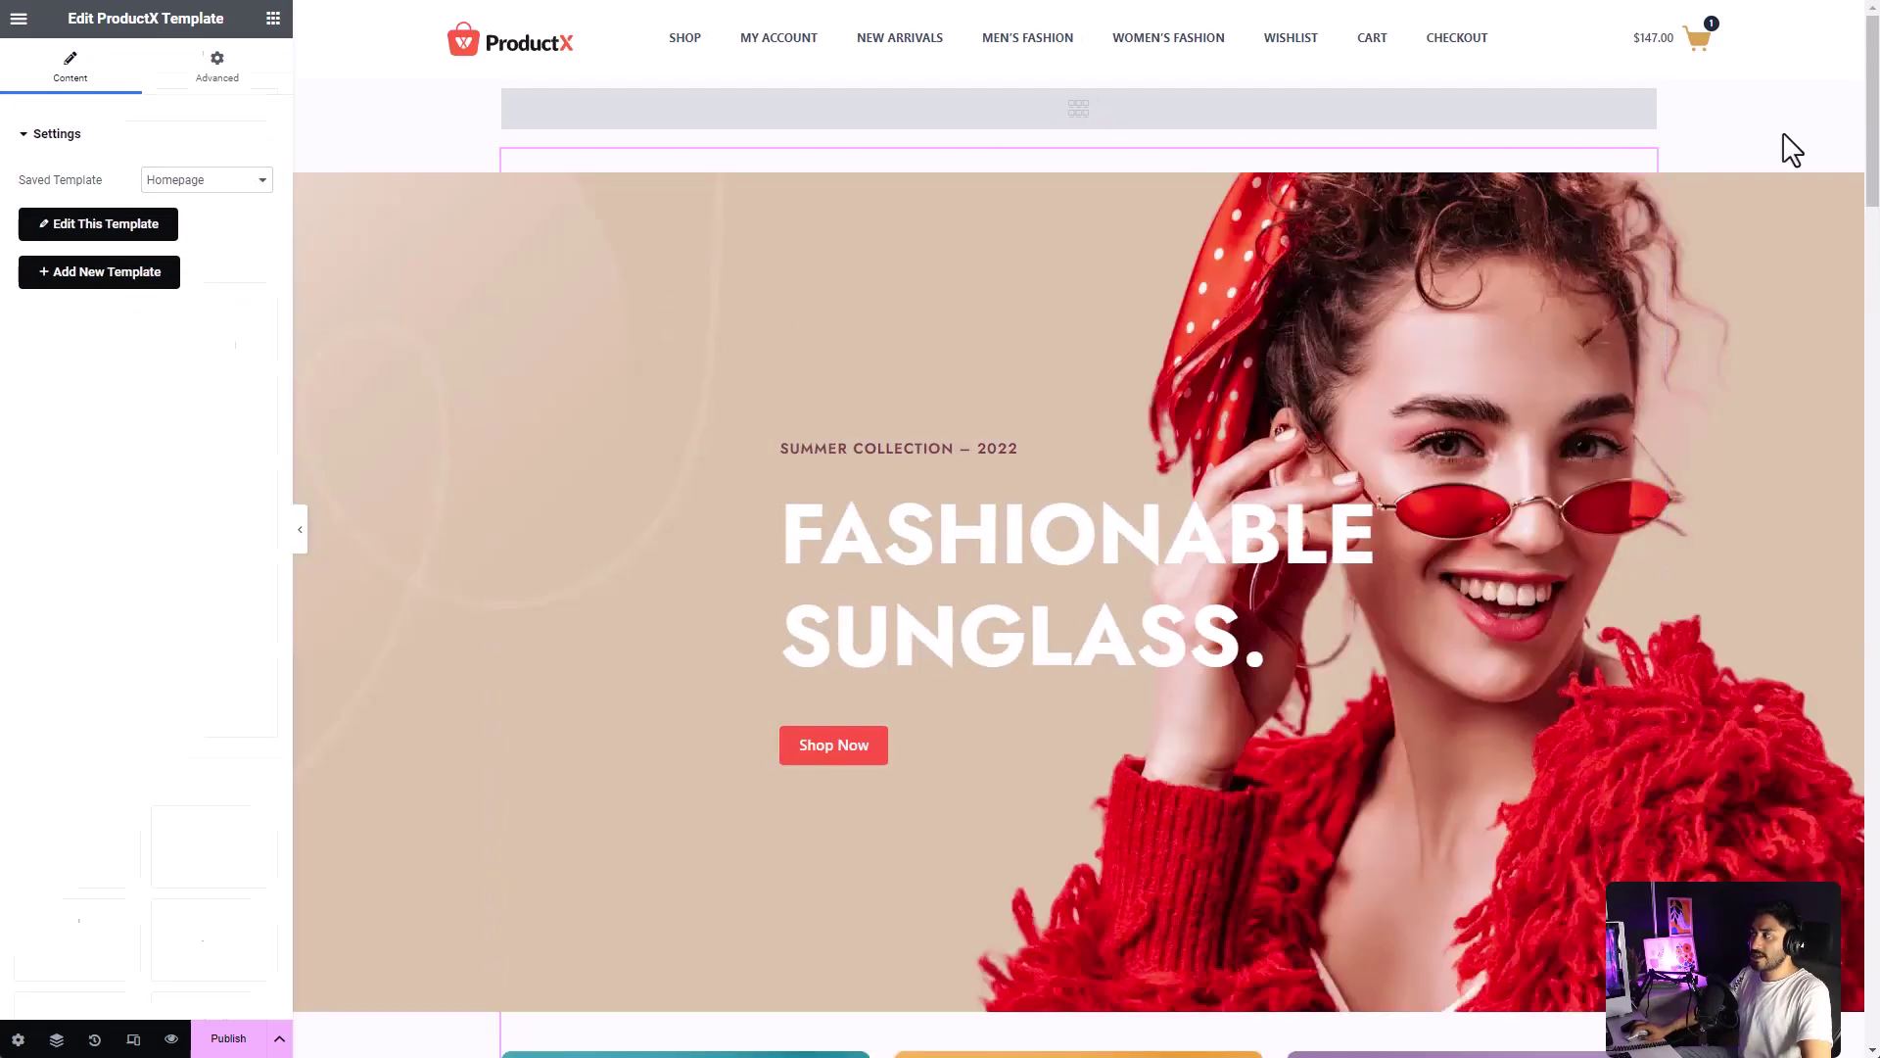
pyautogui.middleClick(1784, 135)
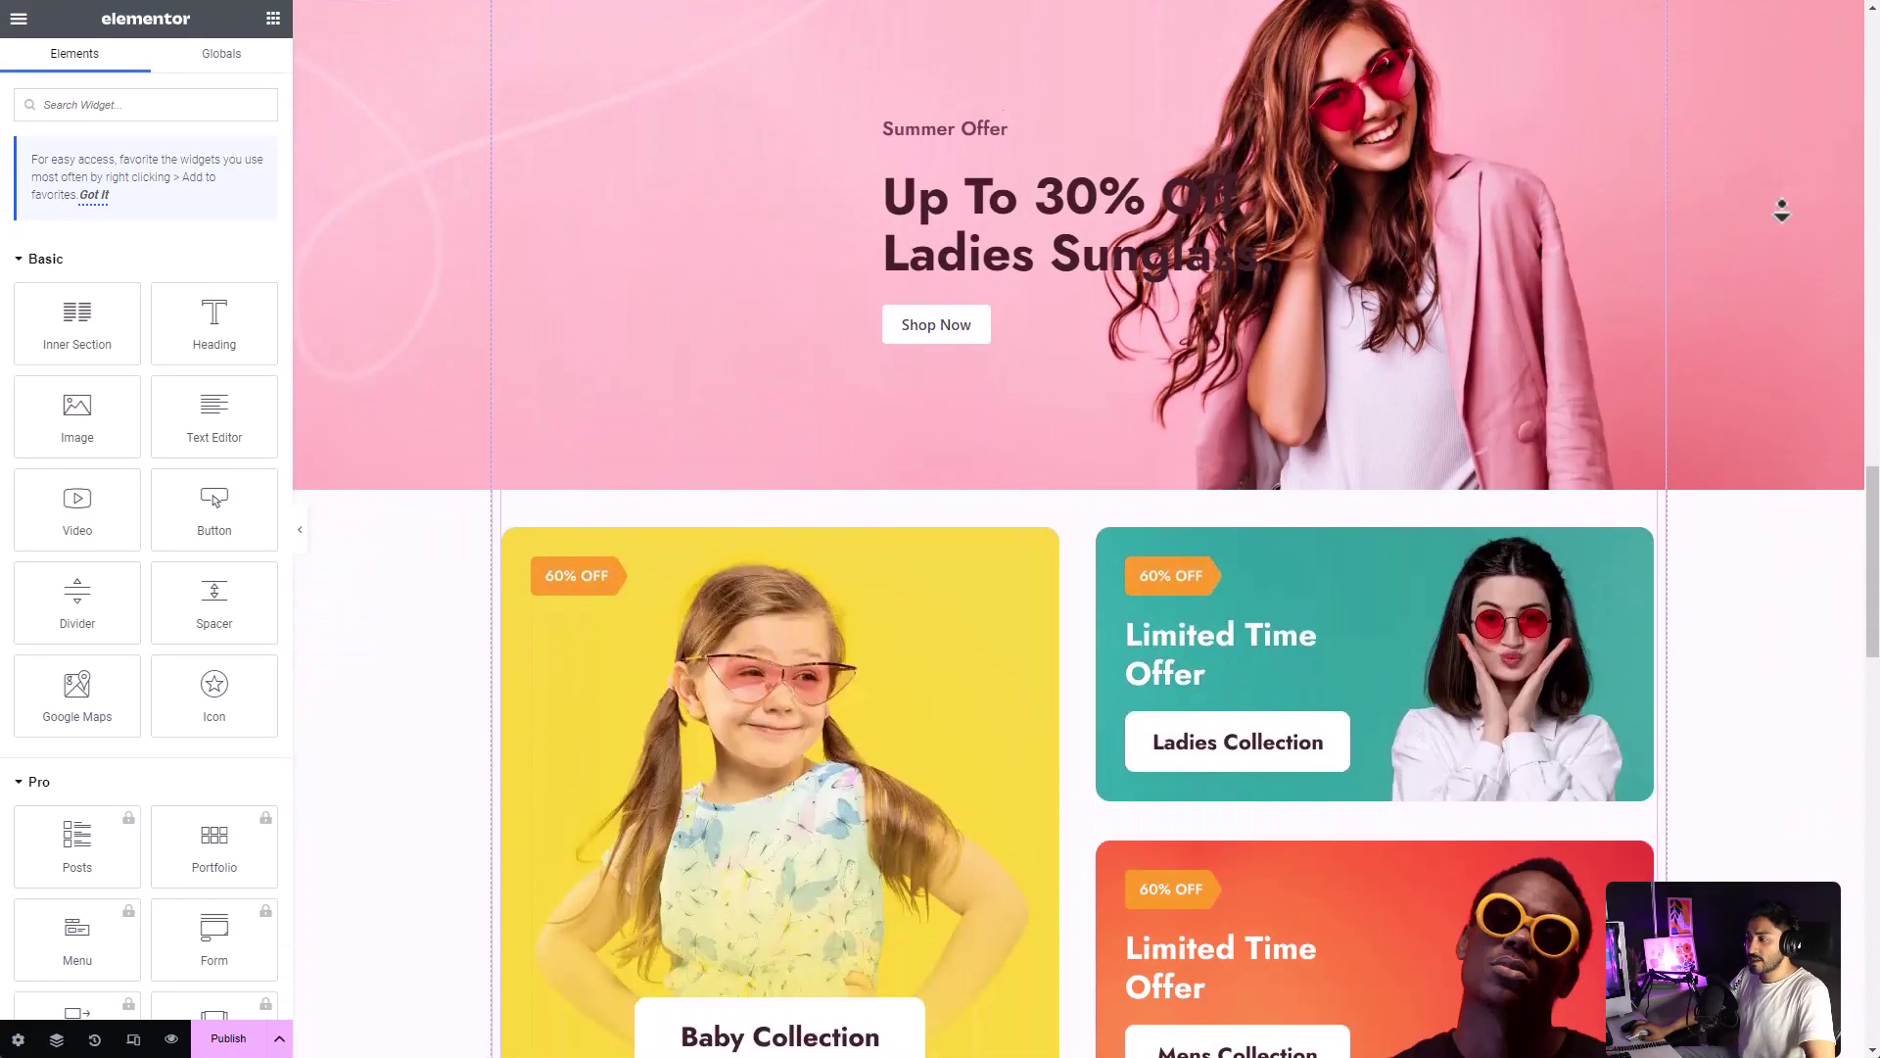
pyautogui.middleClick(1783, 211)
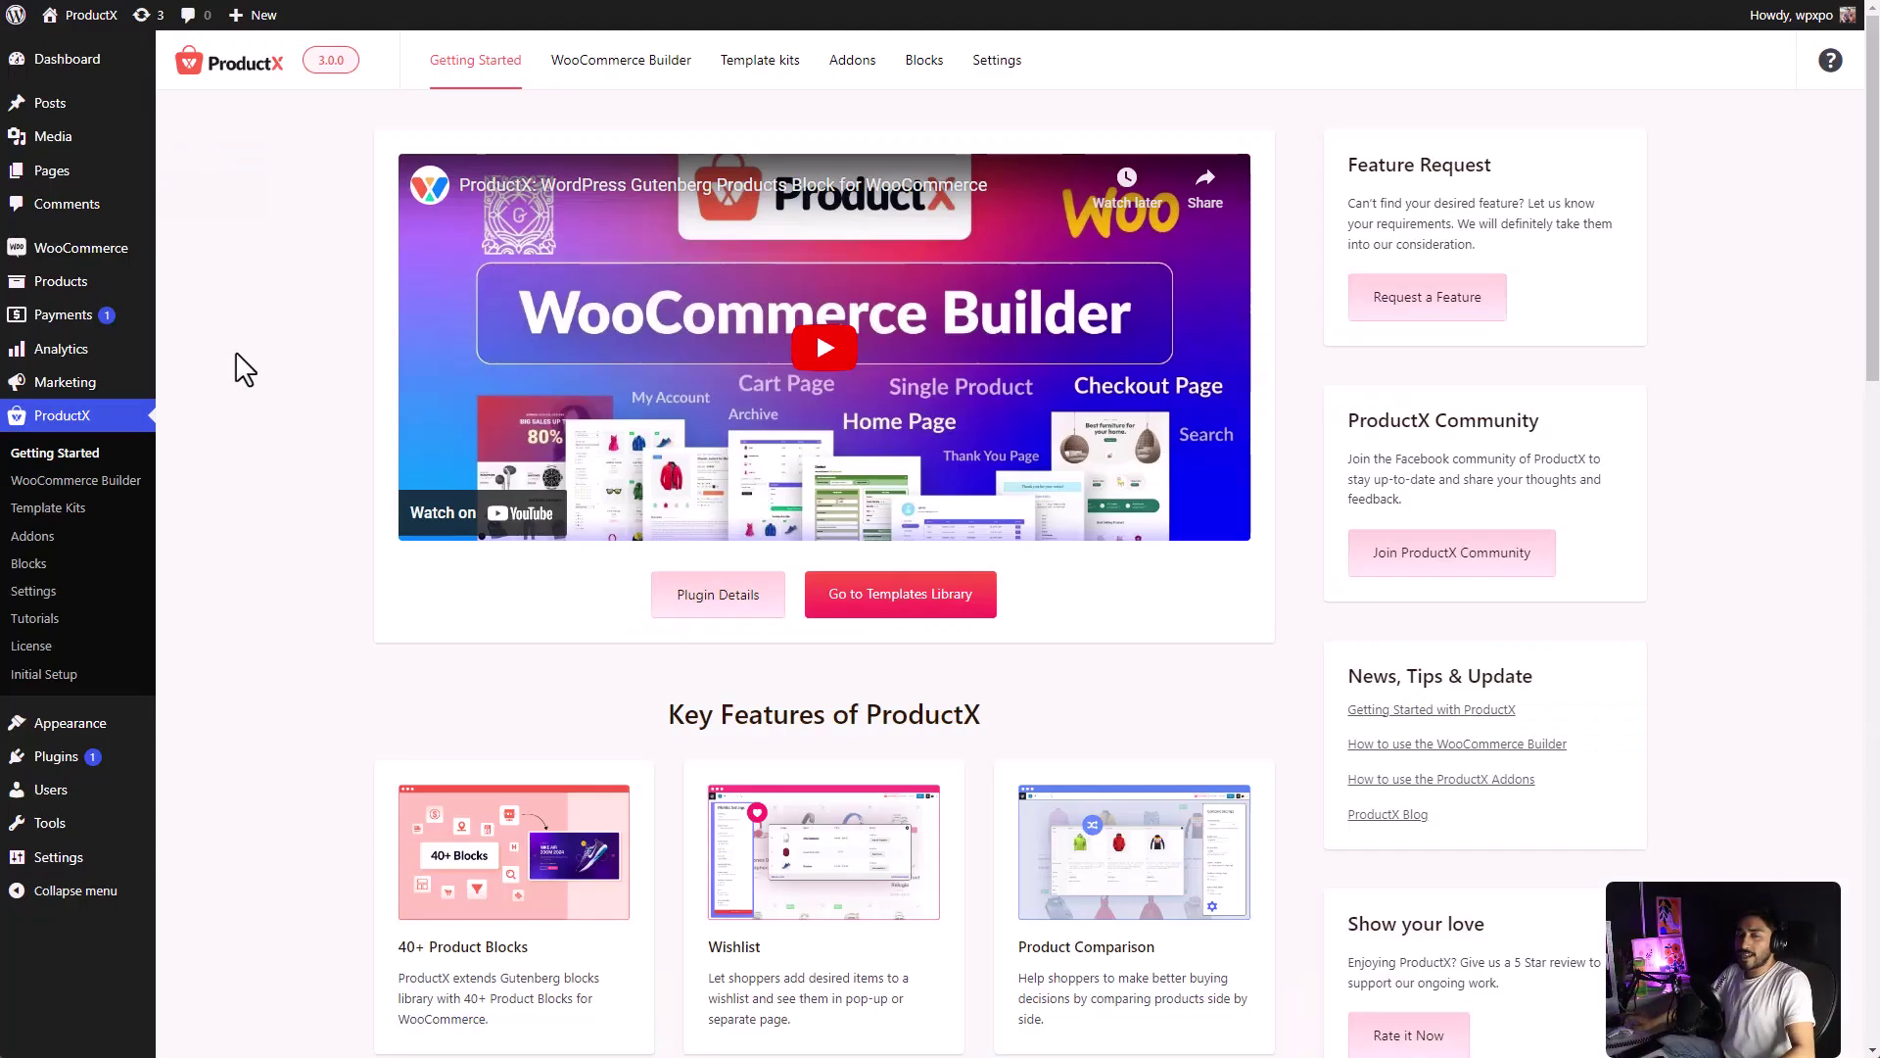
# - Enable the Product Image Flipper, WooCommerce Quick View and WooCommerce Wishlist addons
pyautogui.click(32, 537)
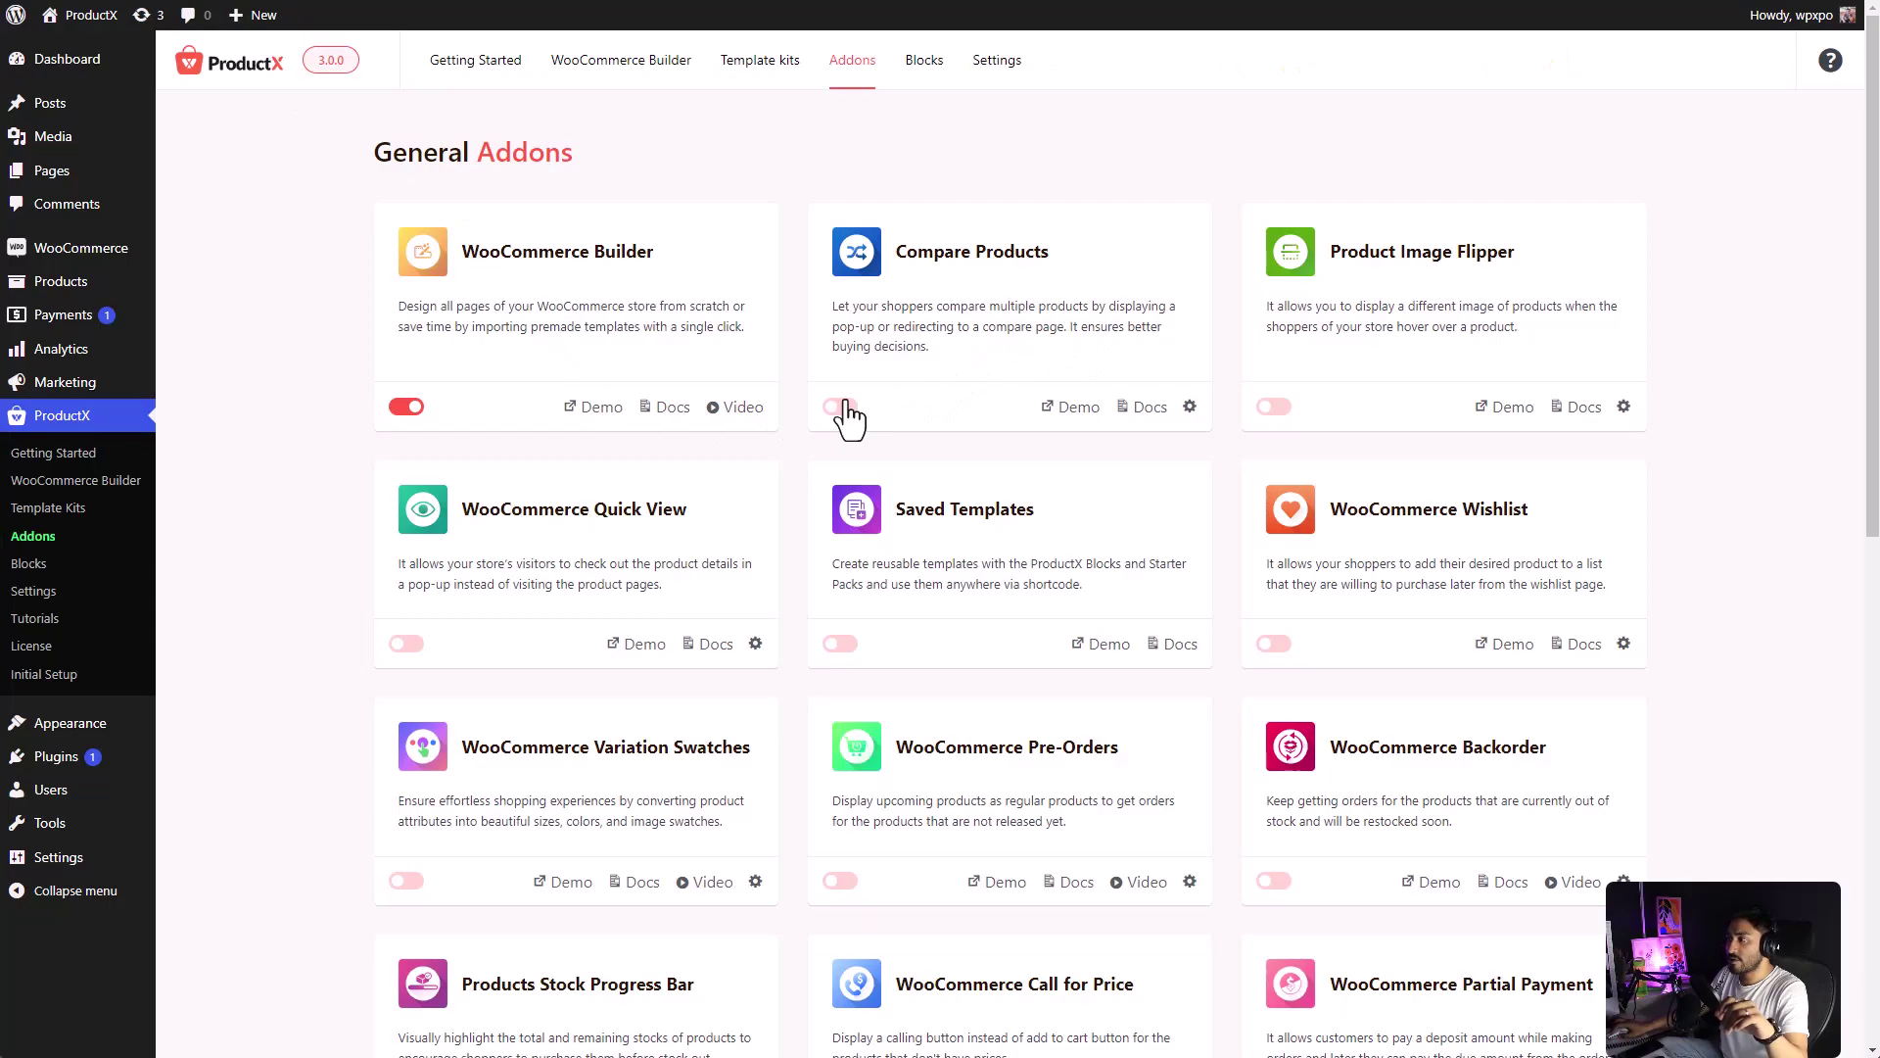
pyautogui.click(1276, 408)
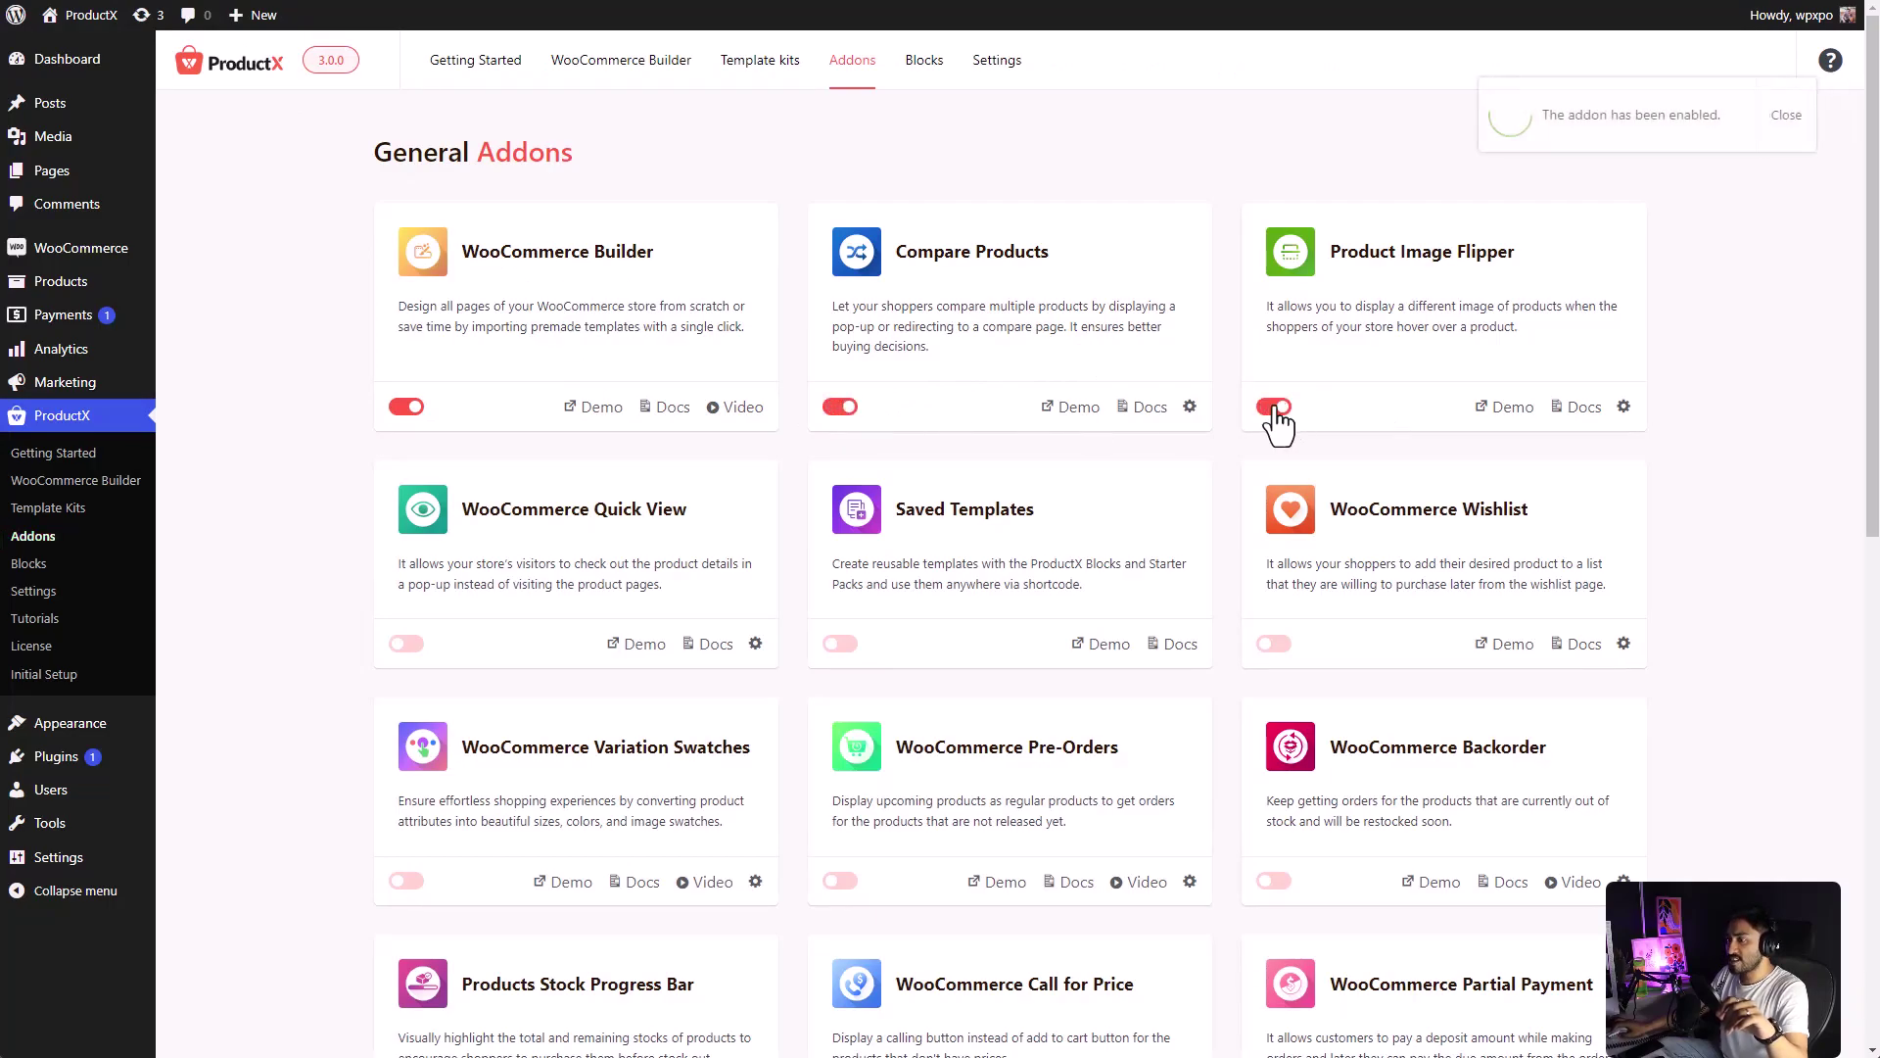
pyautogui.click(408, 643)
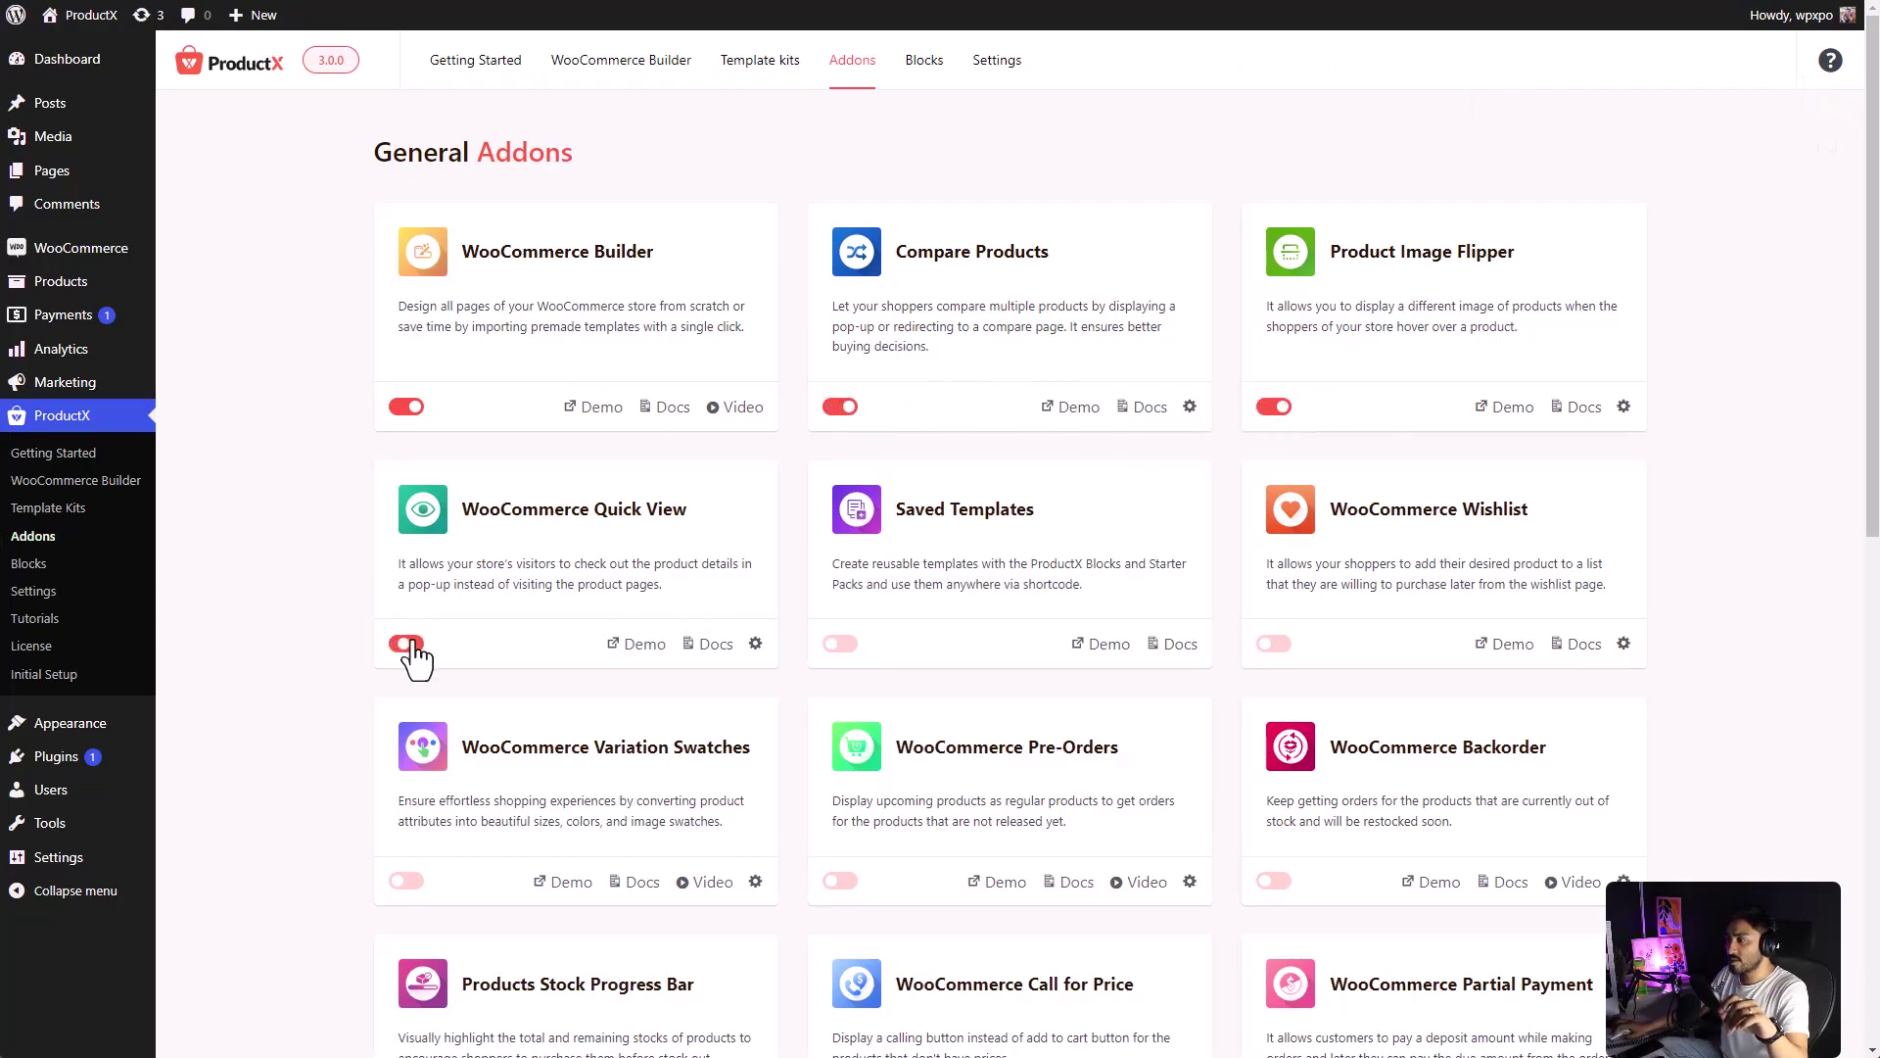
pyautogui.click(1273, 643)
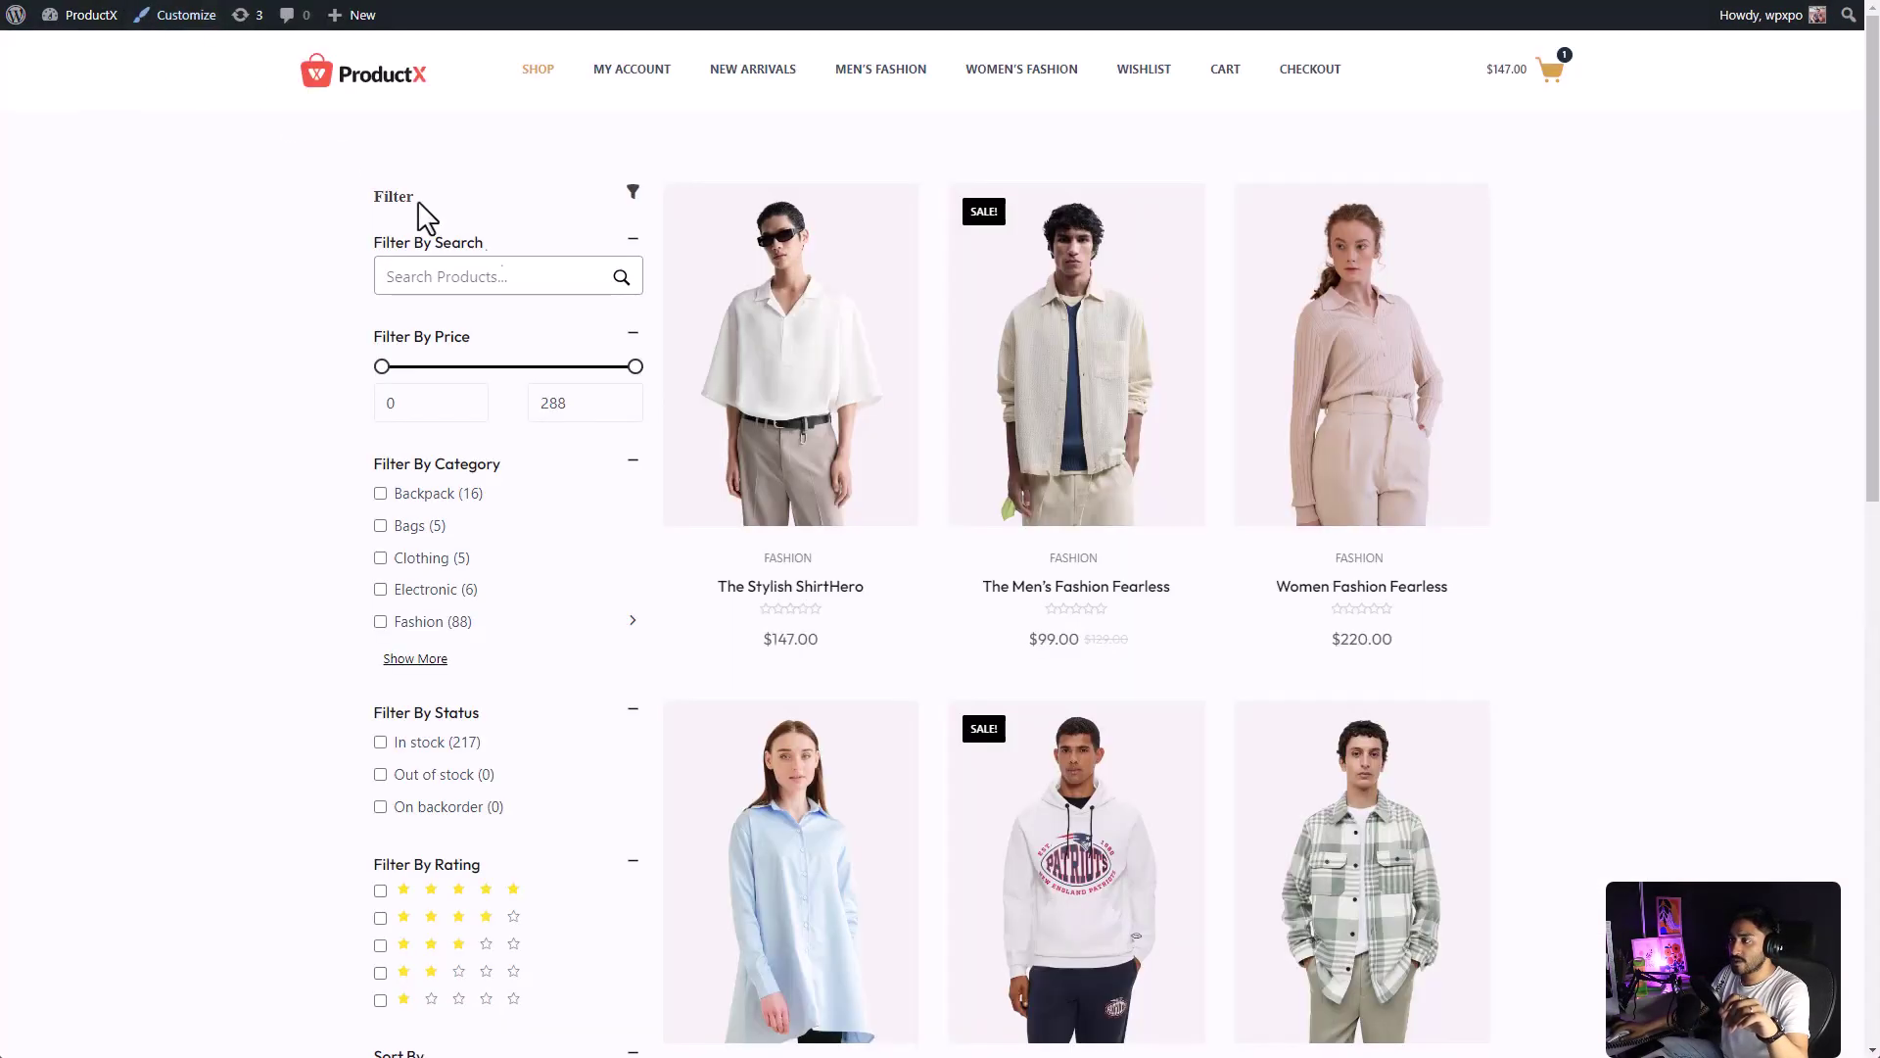
# - Wishlist The Stylish ShirtHero, quick-view The Men's Fashion Fearless, then add it to the comparison
pyautogui.moveTo(806, 490)
pyautogui.click(746, 493)
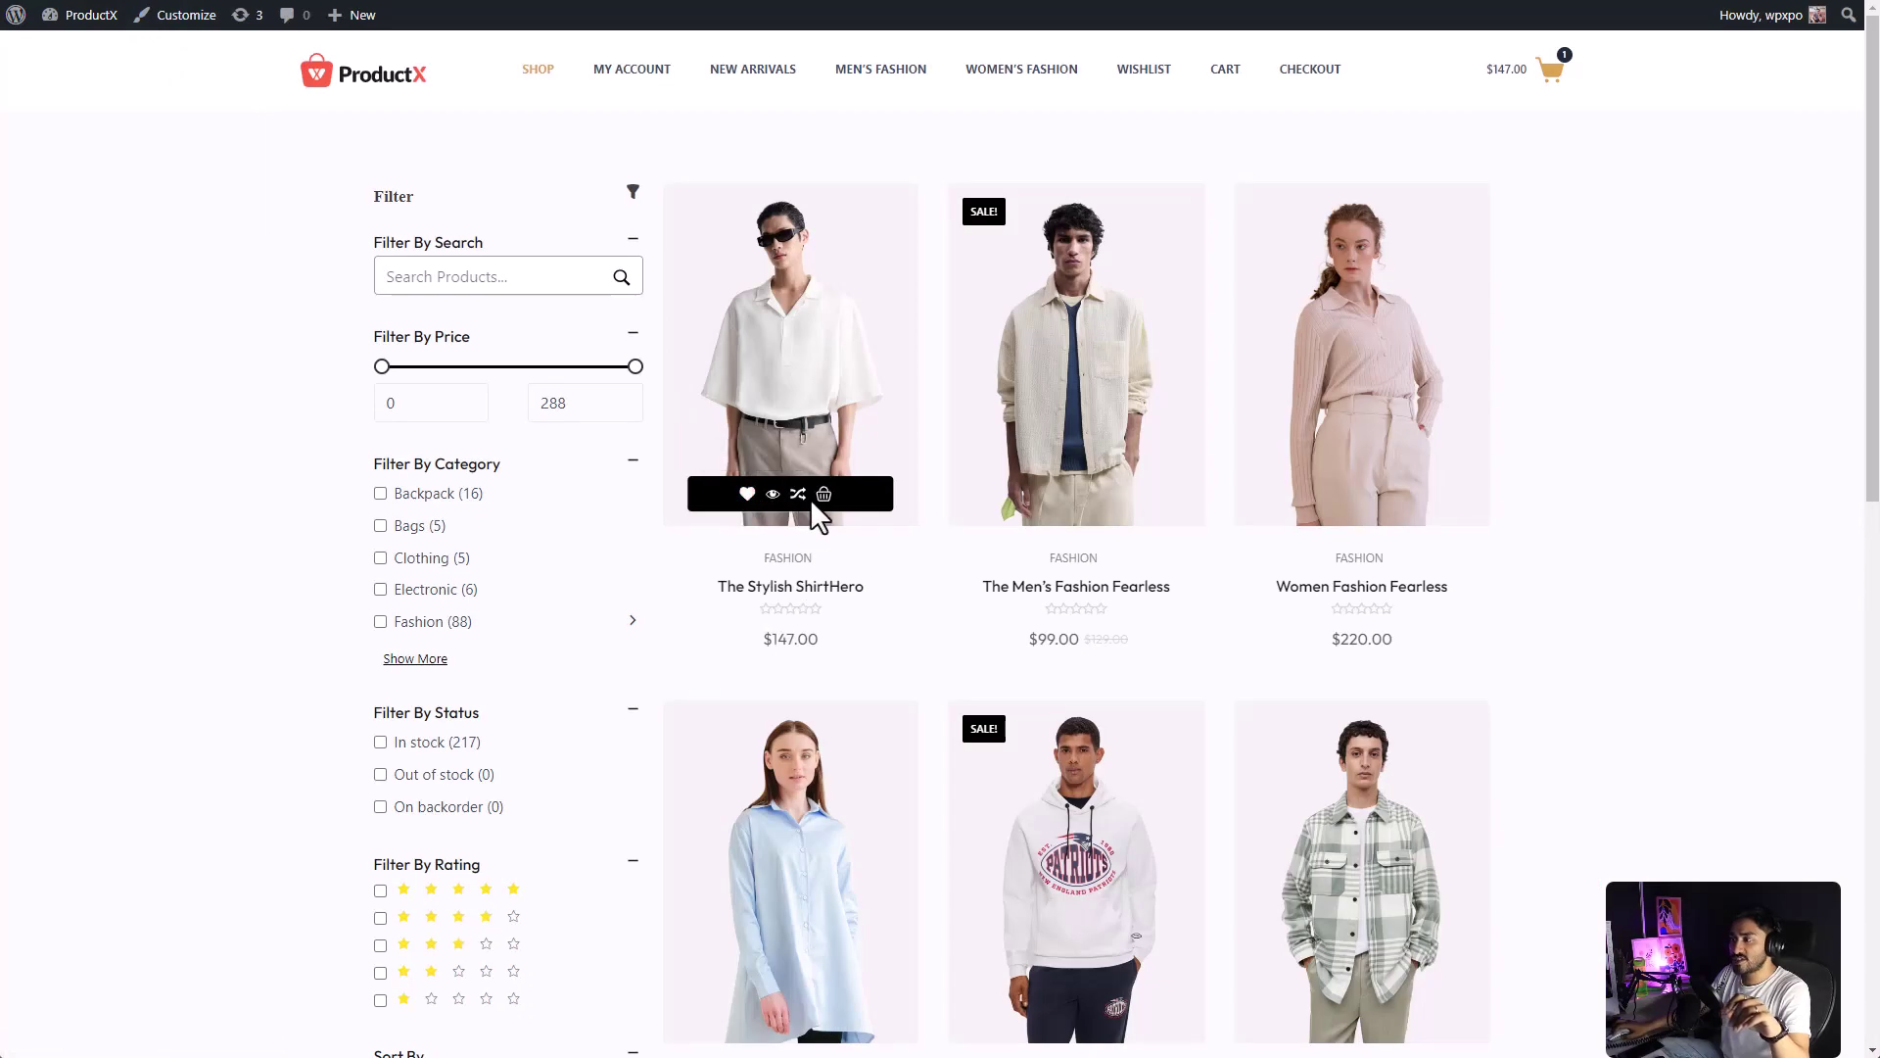
pyautogui.moveTo(1029, 512)
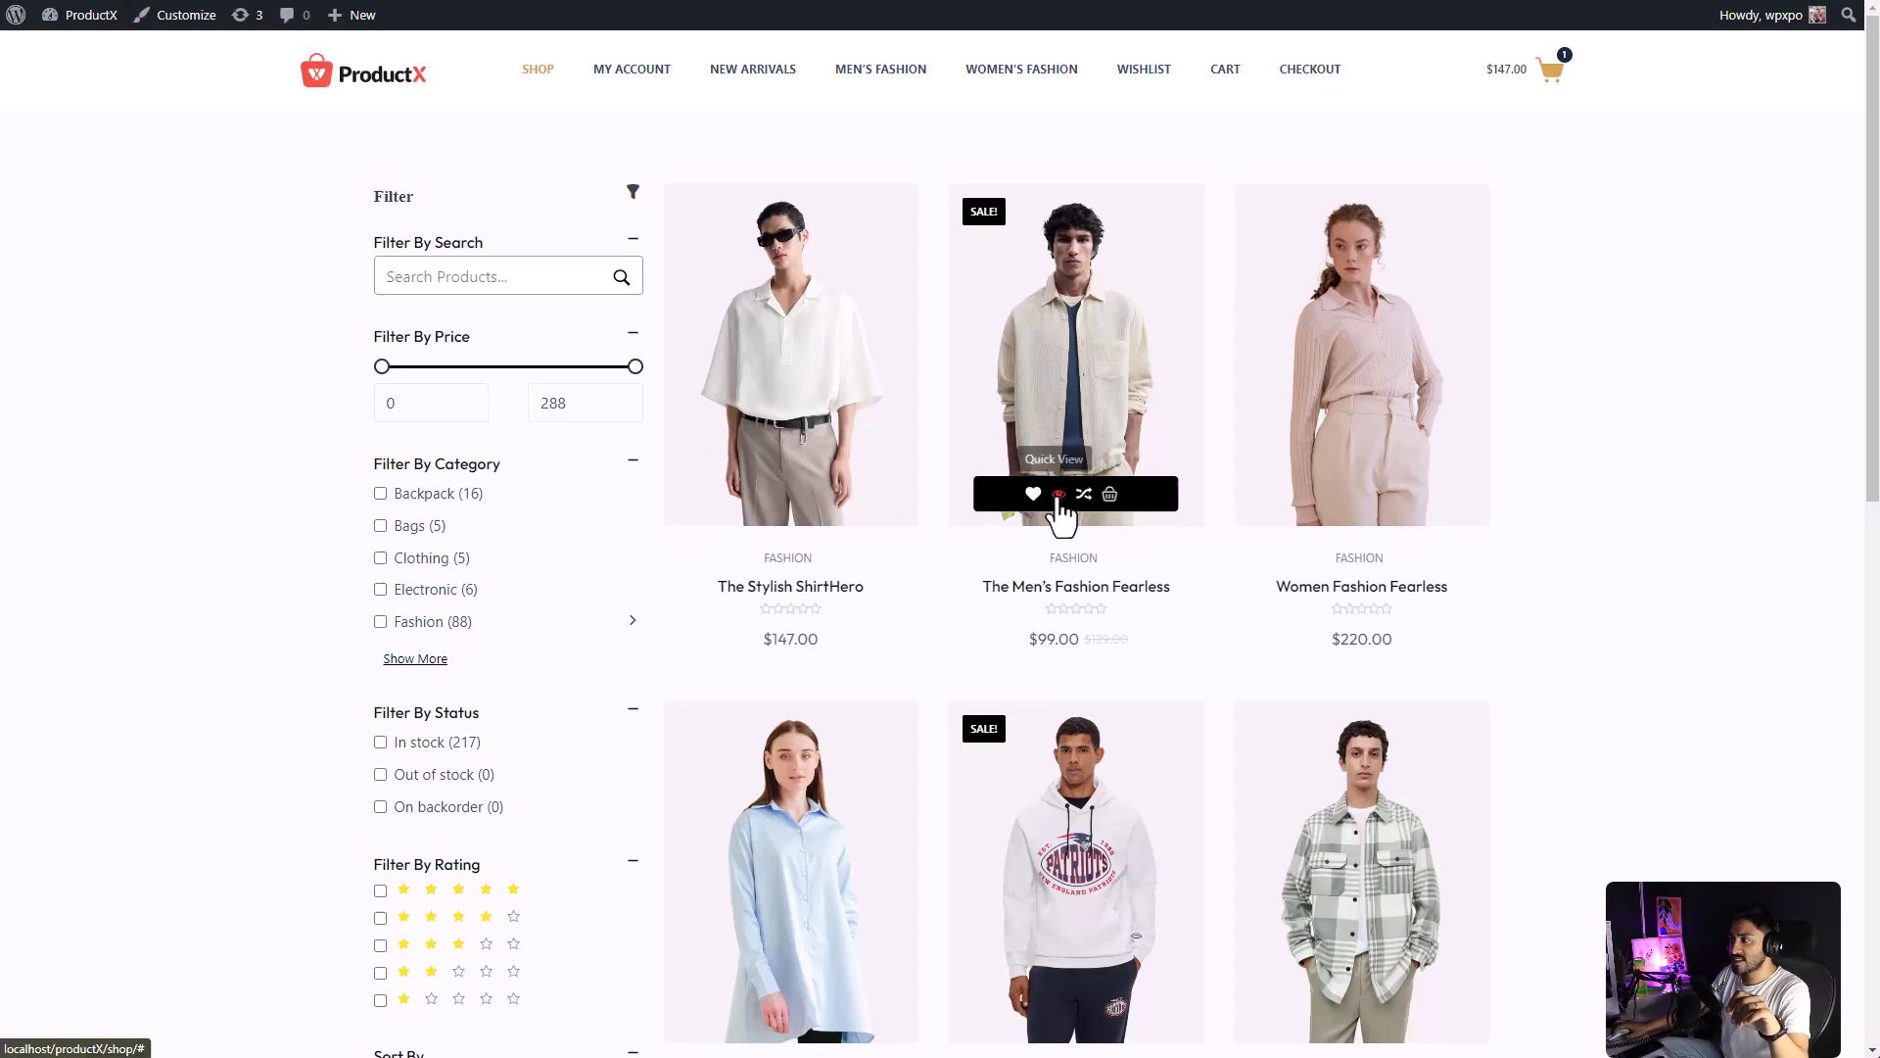
pyautogui.click(1057, 494)
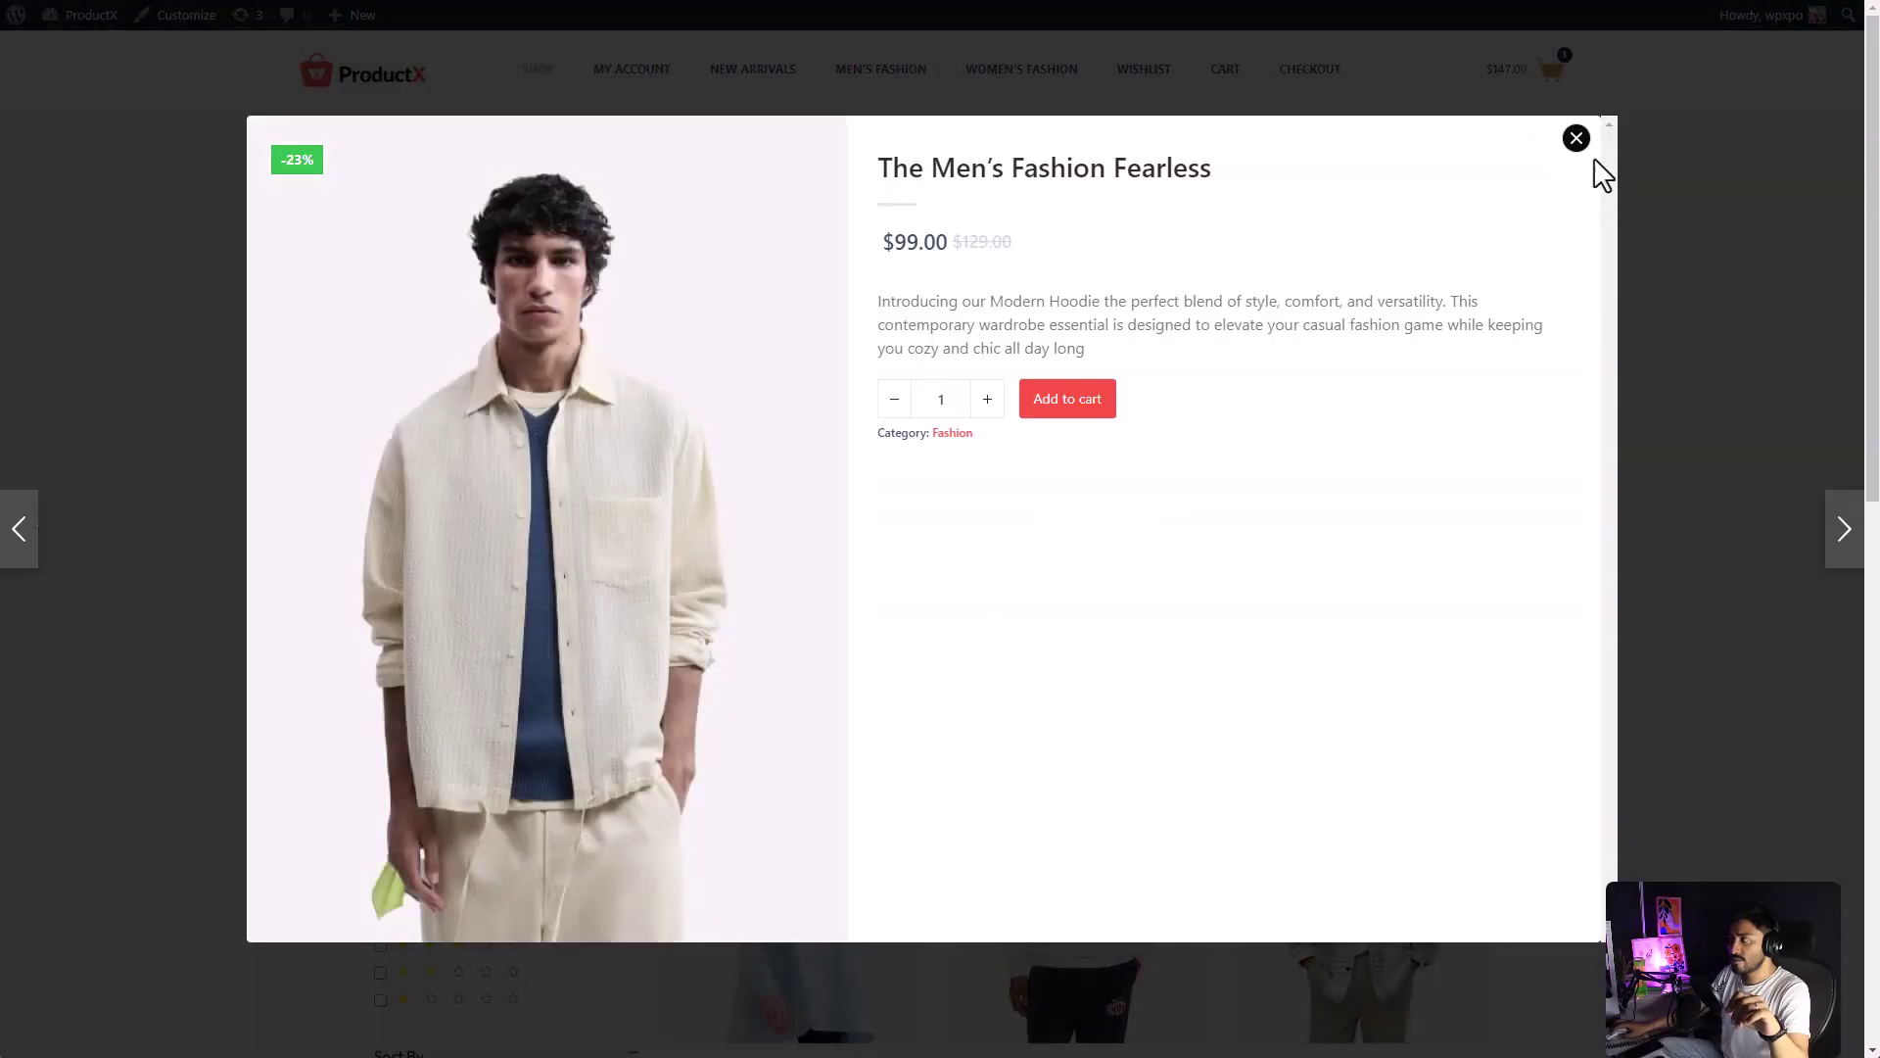
pyautogui.click(1574, 138)
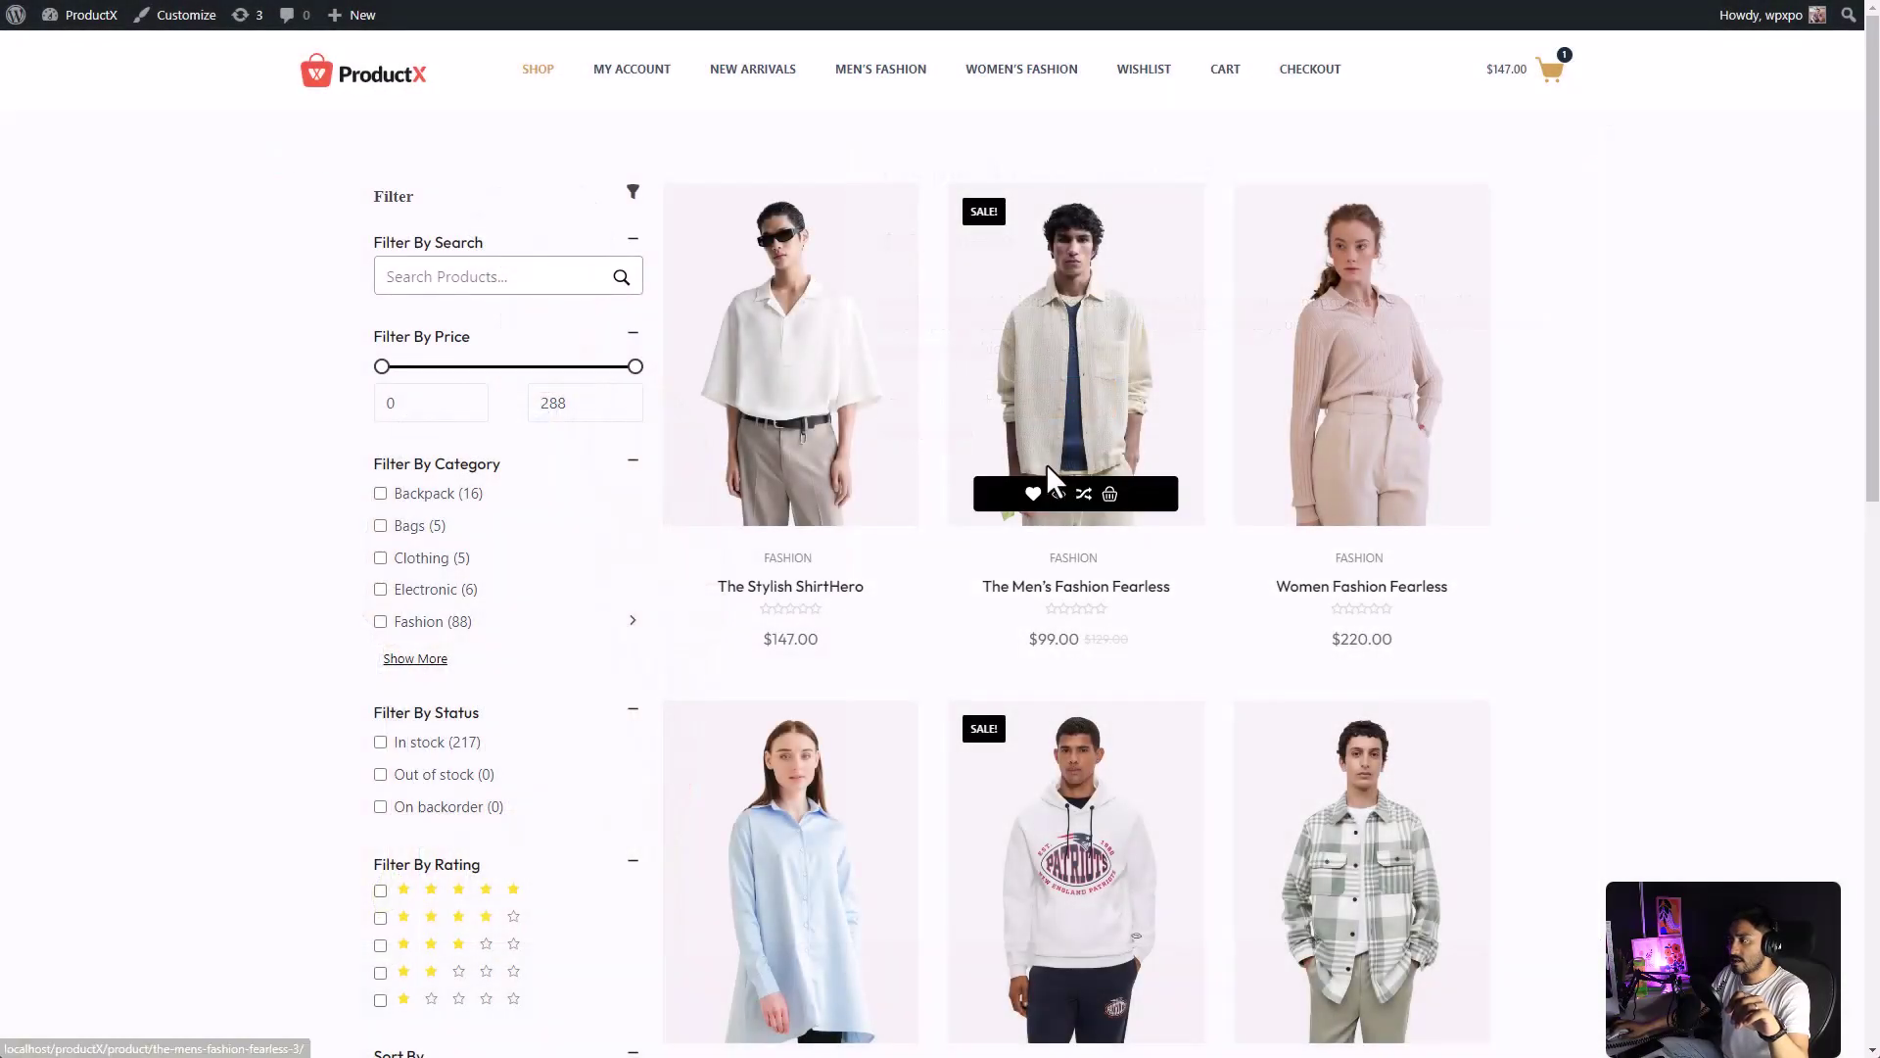
pyautogui.click(1082, 495)
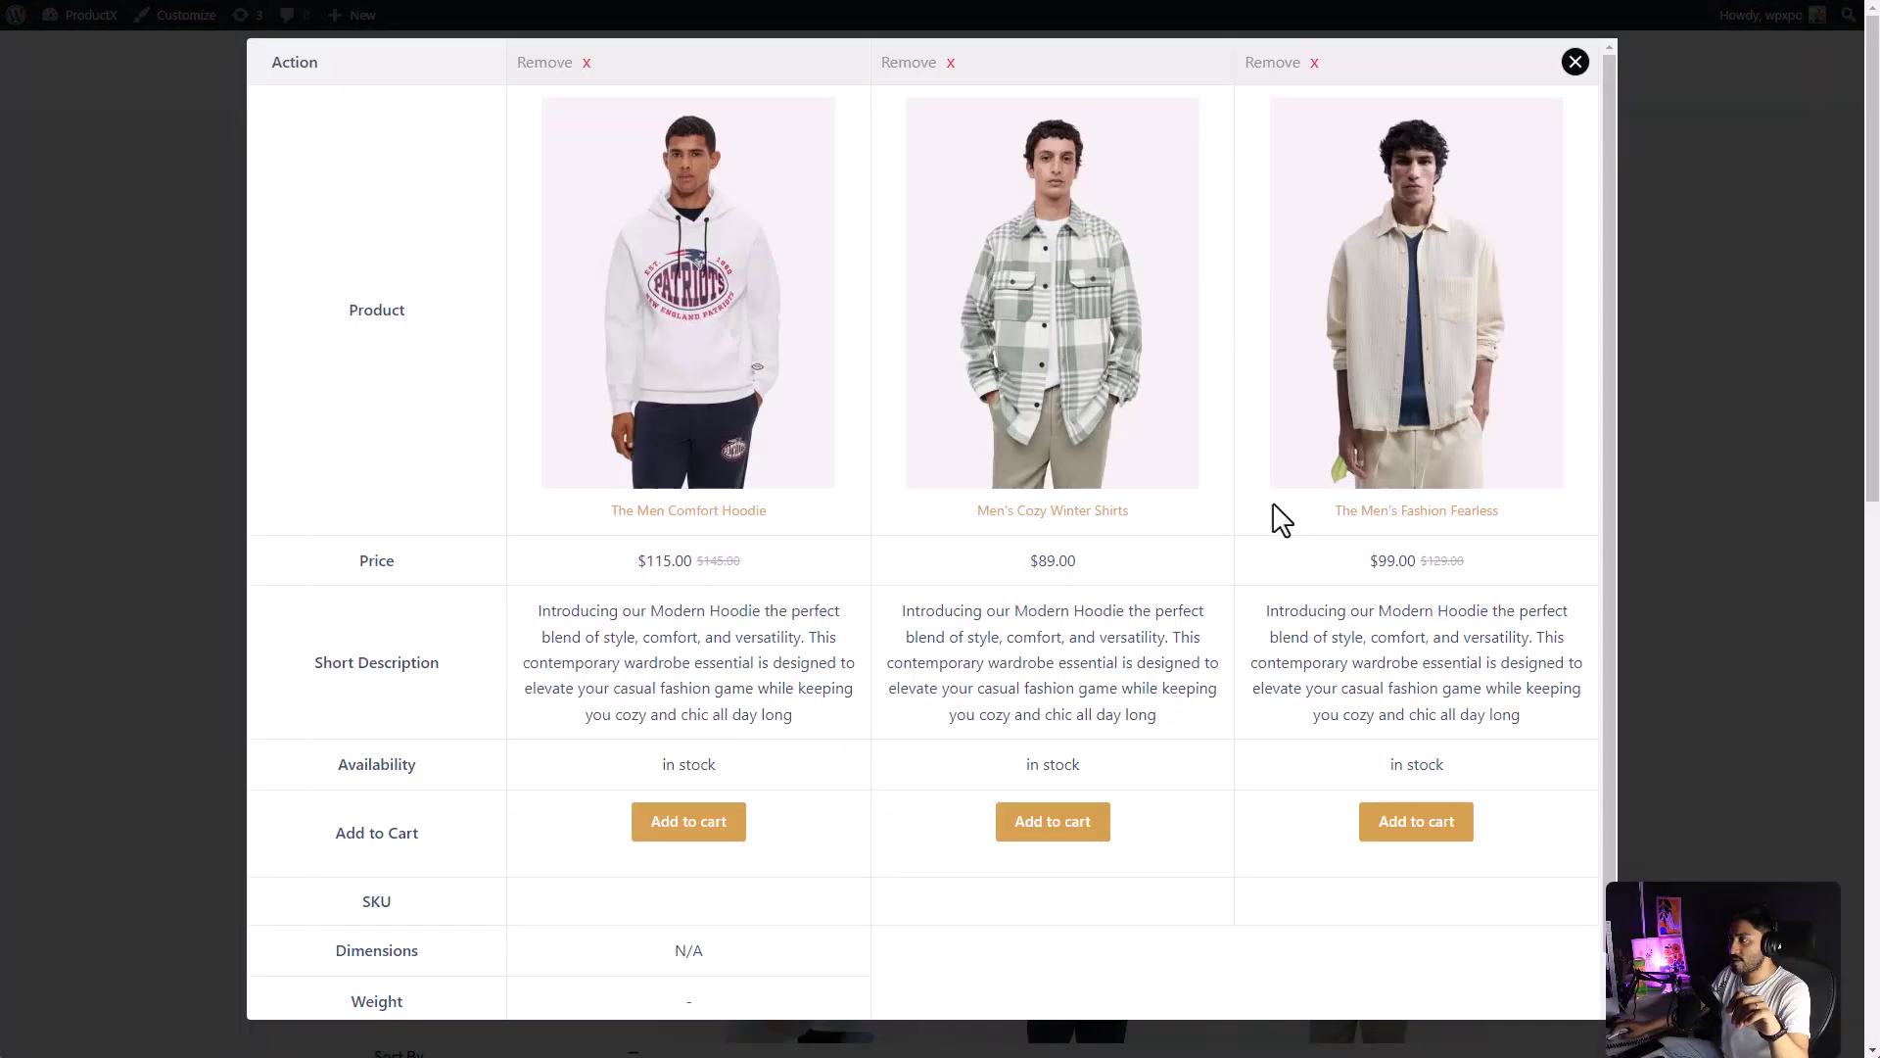
pyautogui.click(1574, 65)
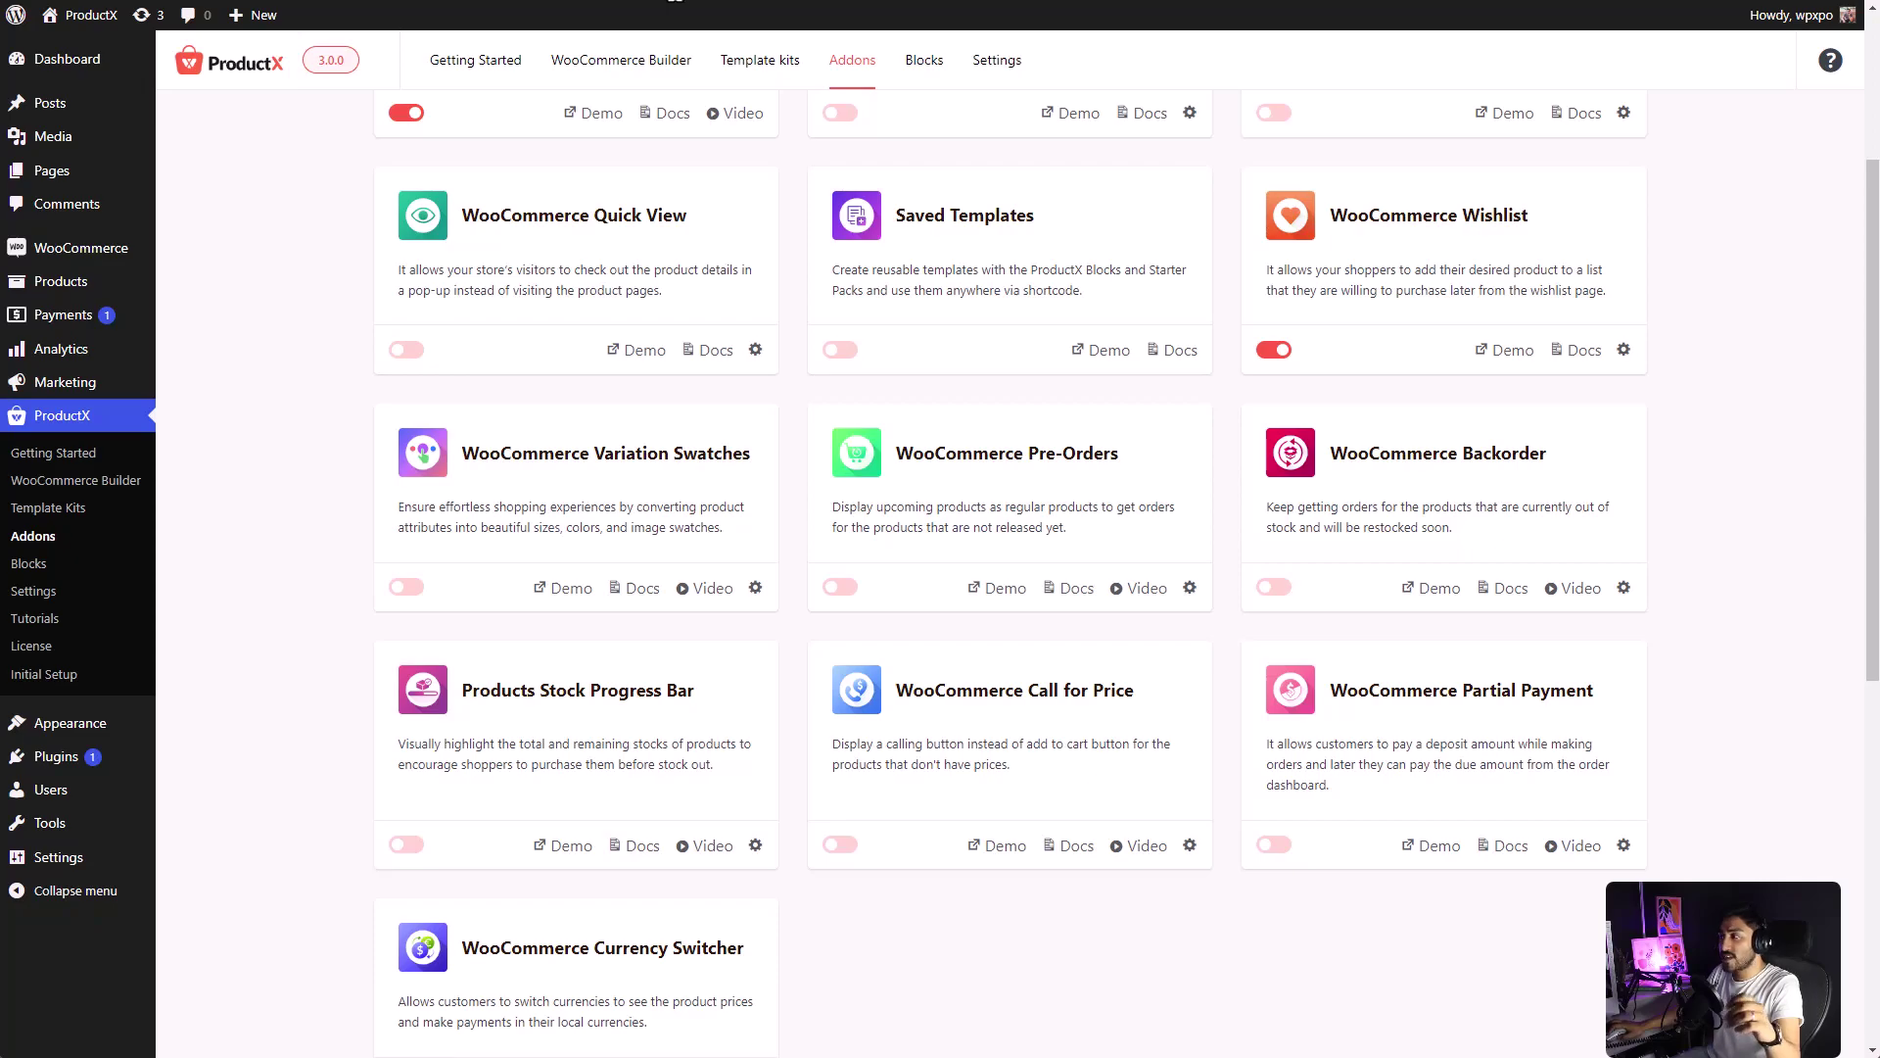
# - Enable the Pre-Orders, Backorder, Call for Price, Partial Payment, Stock Progress Bar and Currency Switcher addons
pyautogui.click(841, 586)
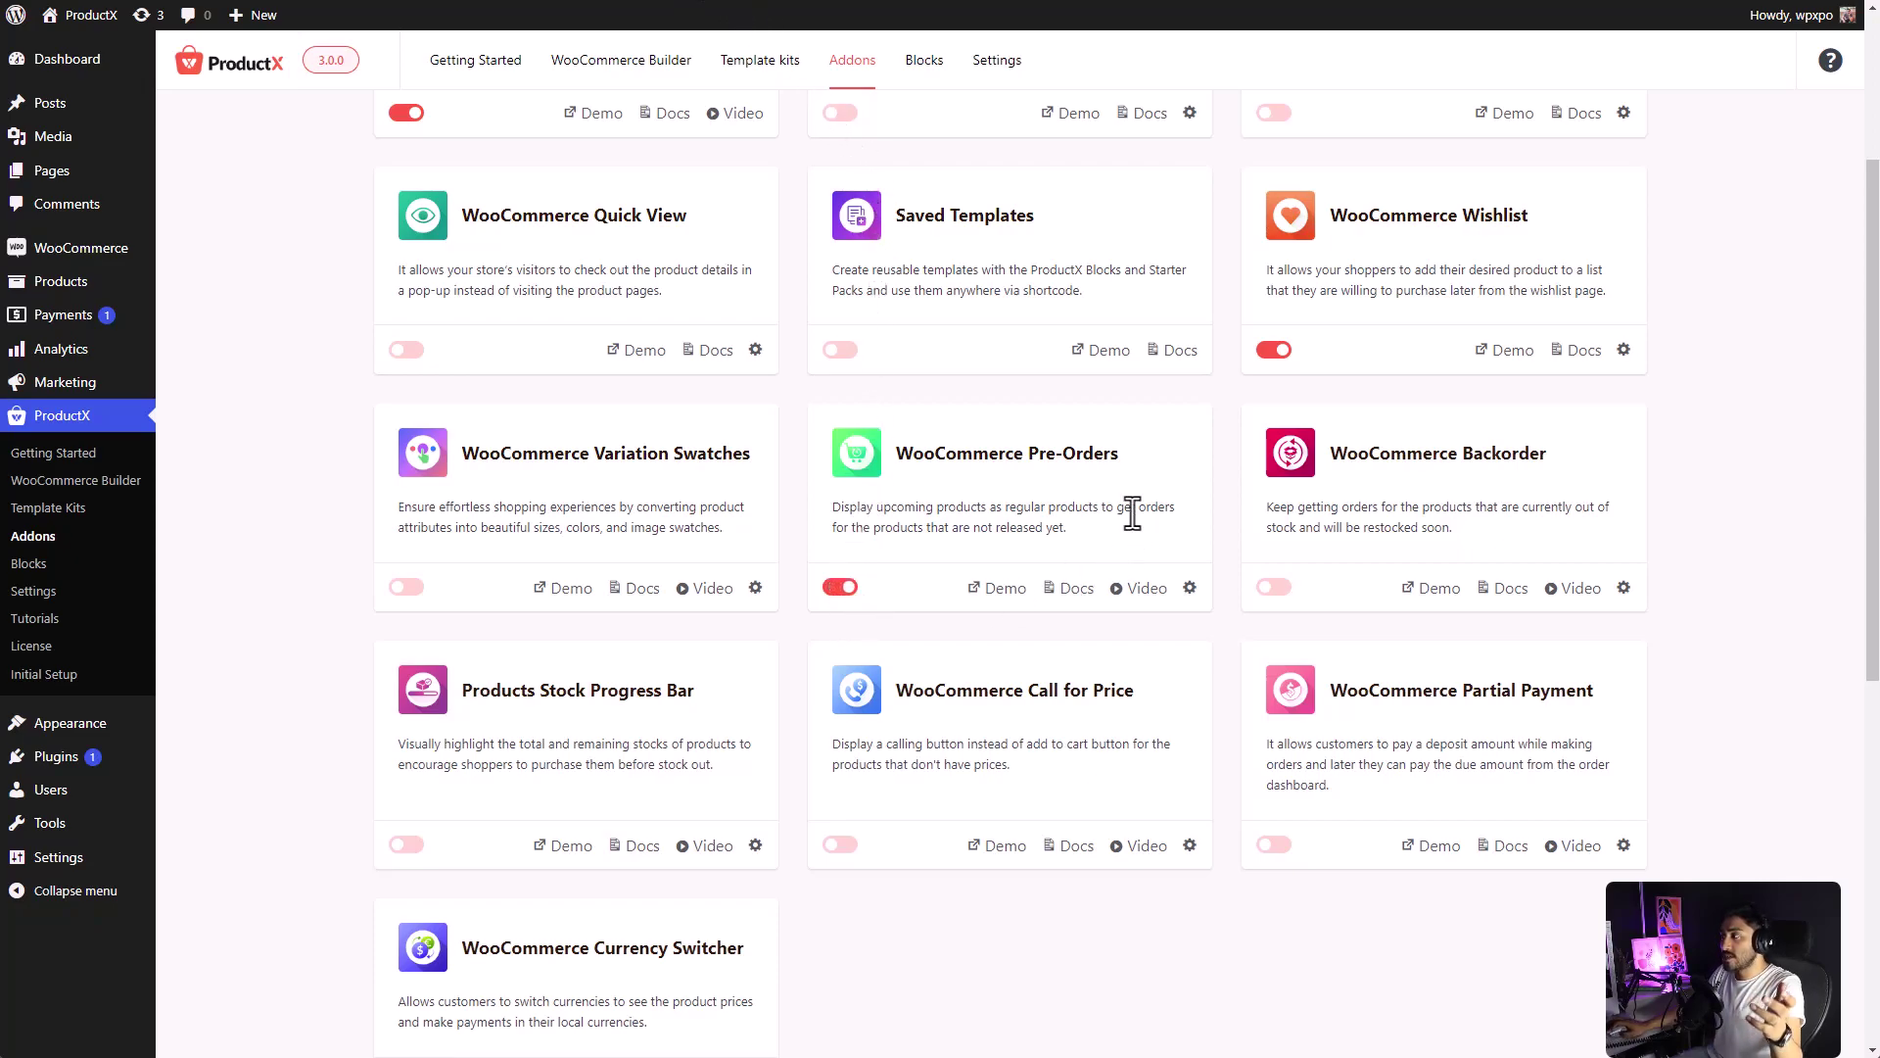
pyautogui.click(1276, 588)
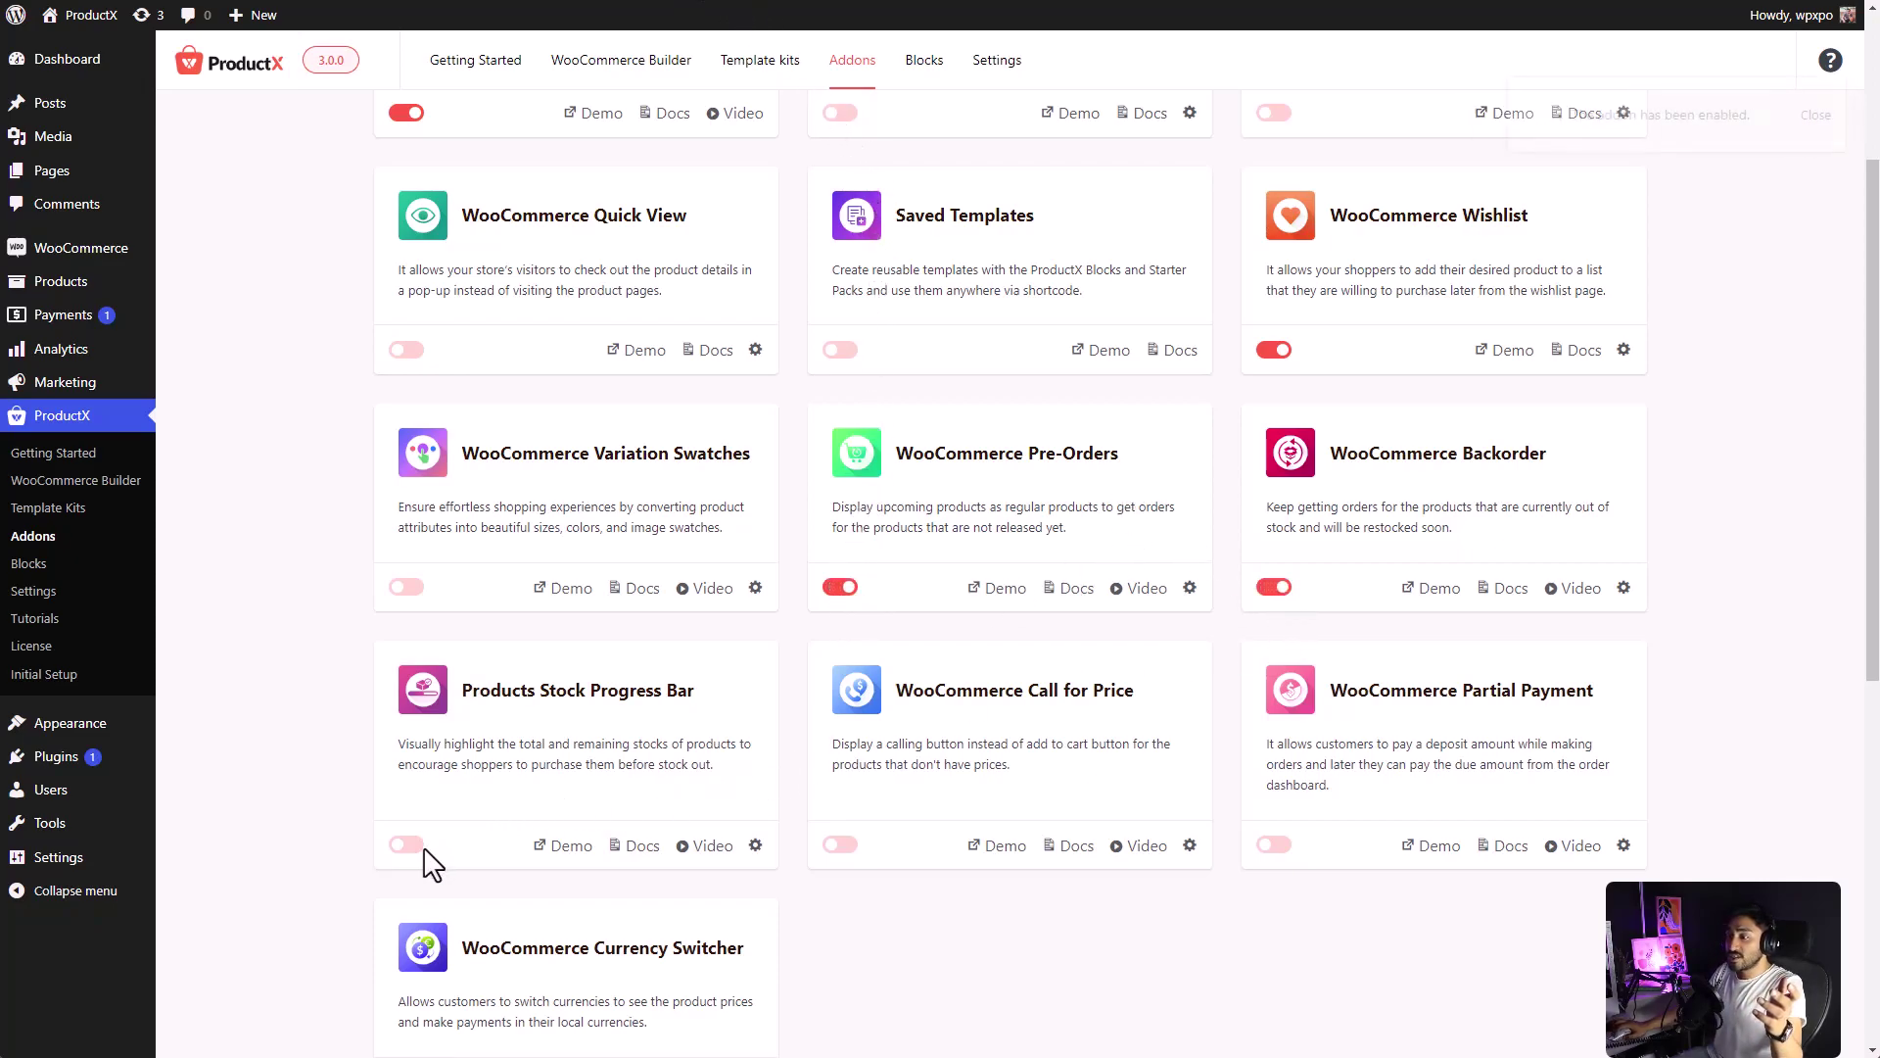
pyautogui.click(840, 844)
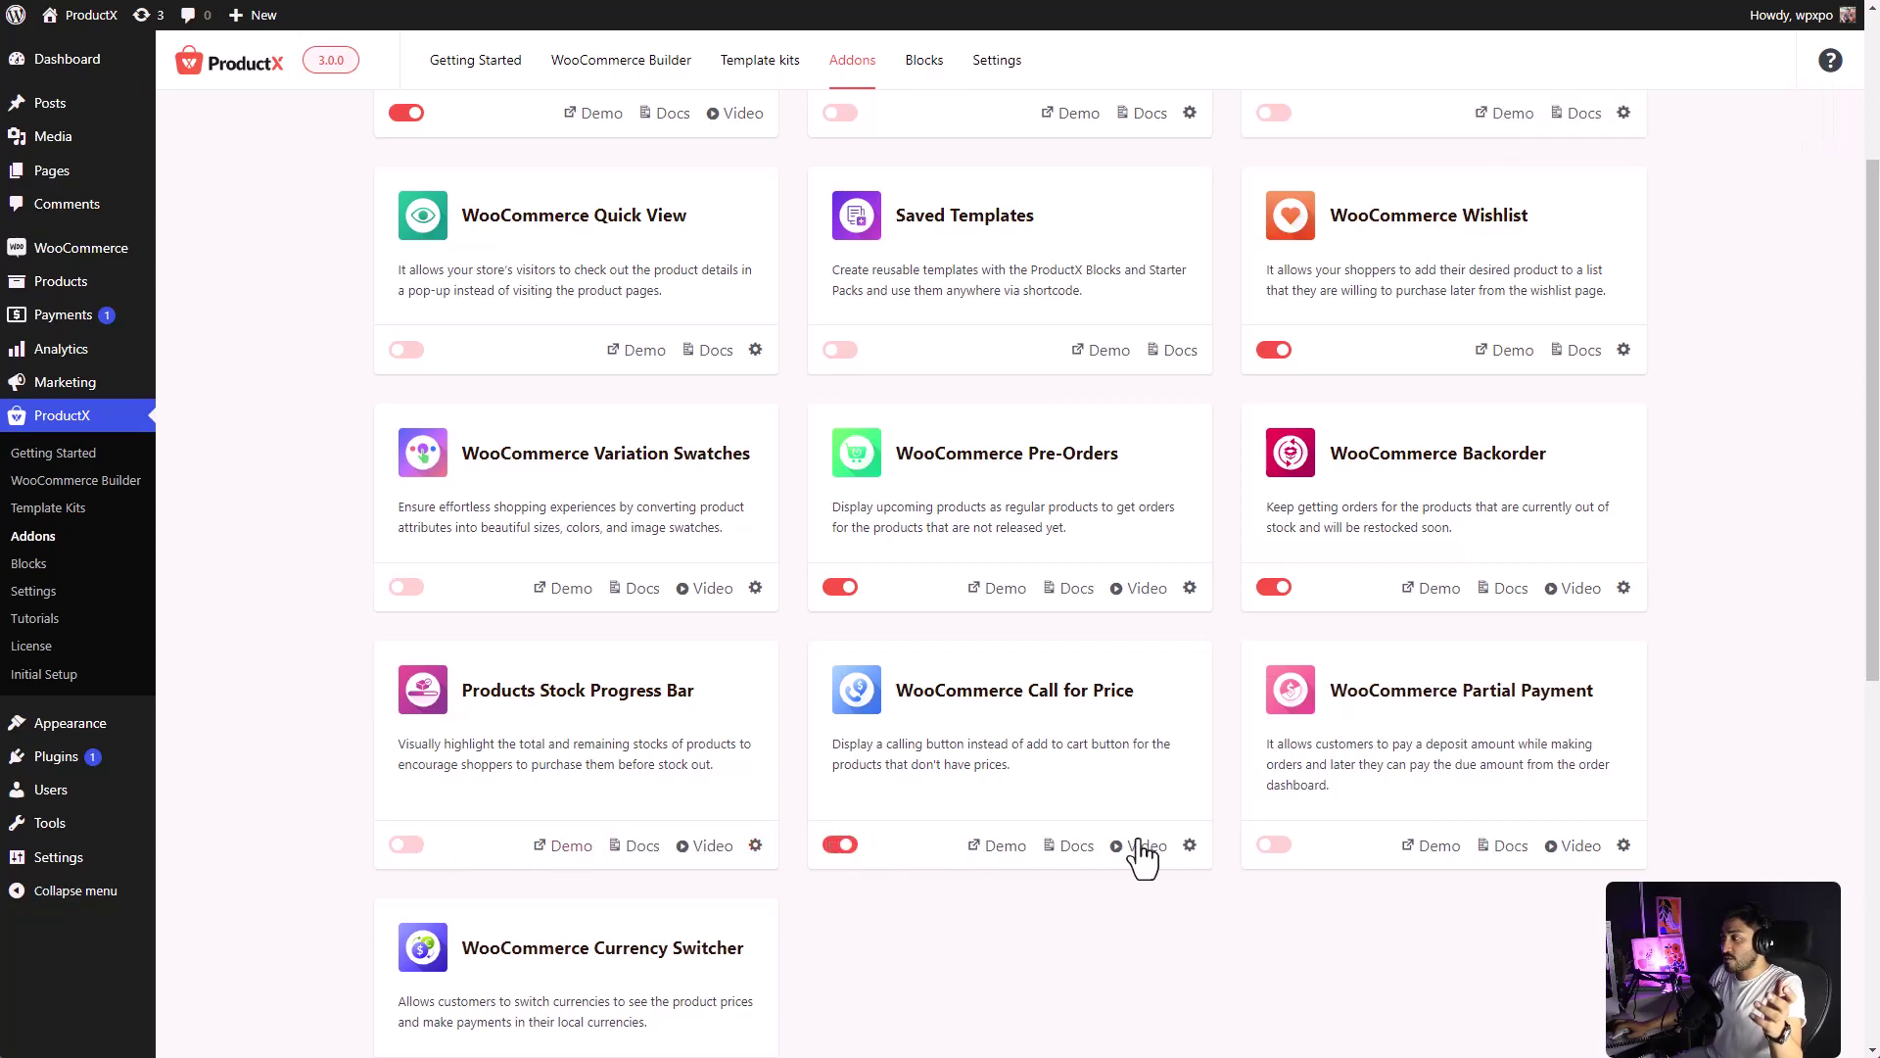
pyautogui.click(1275, 844)
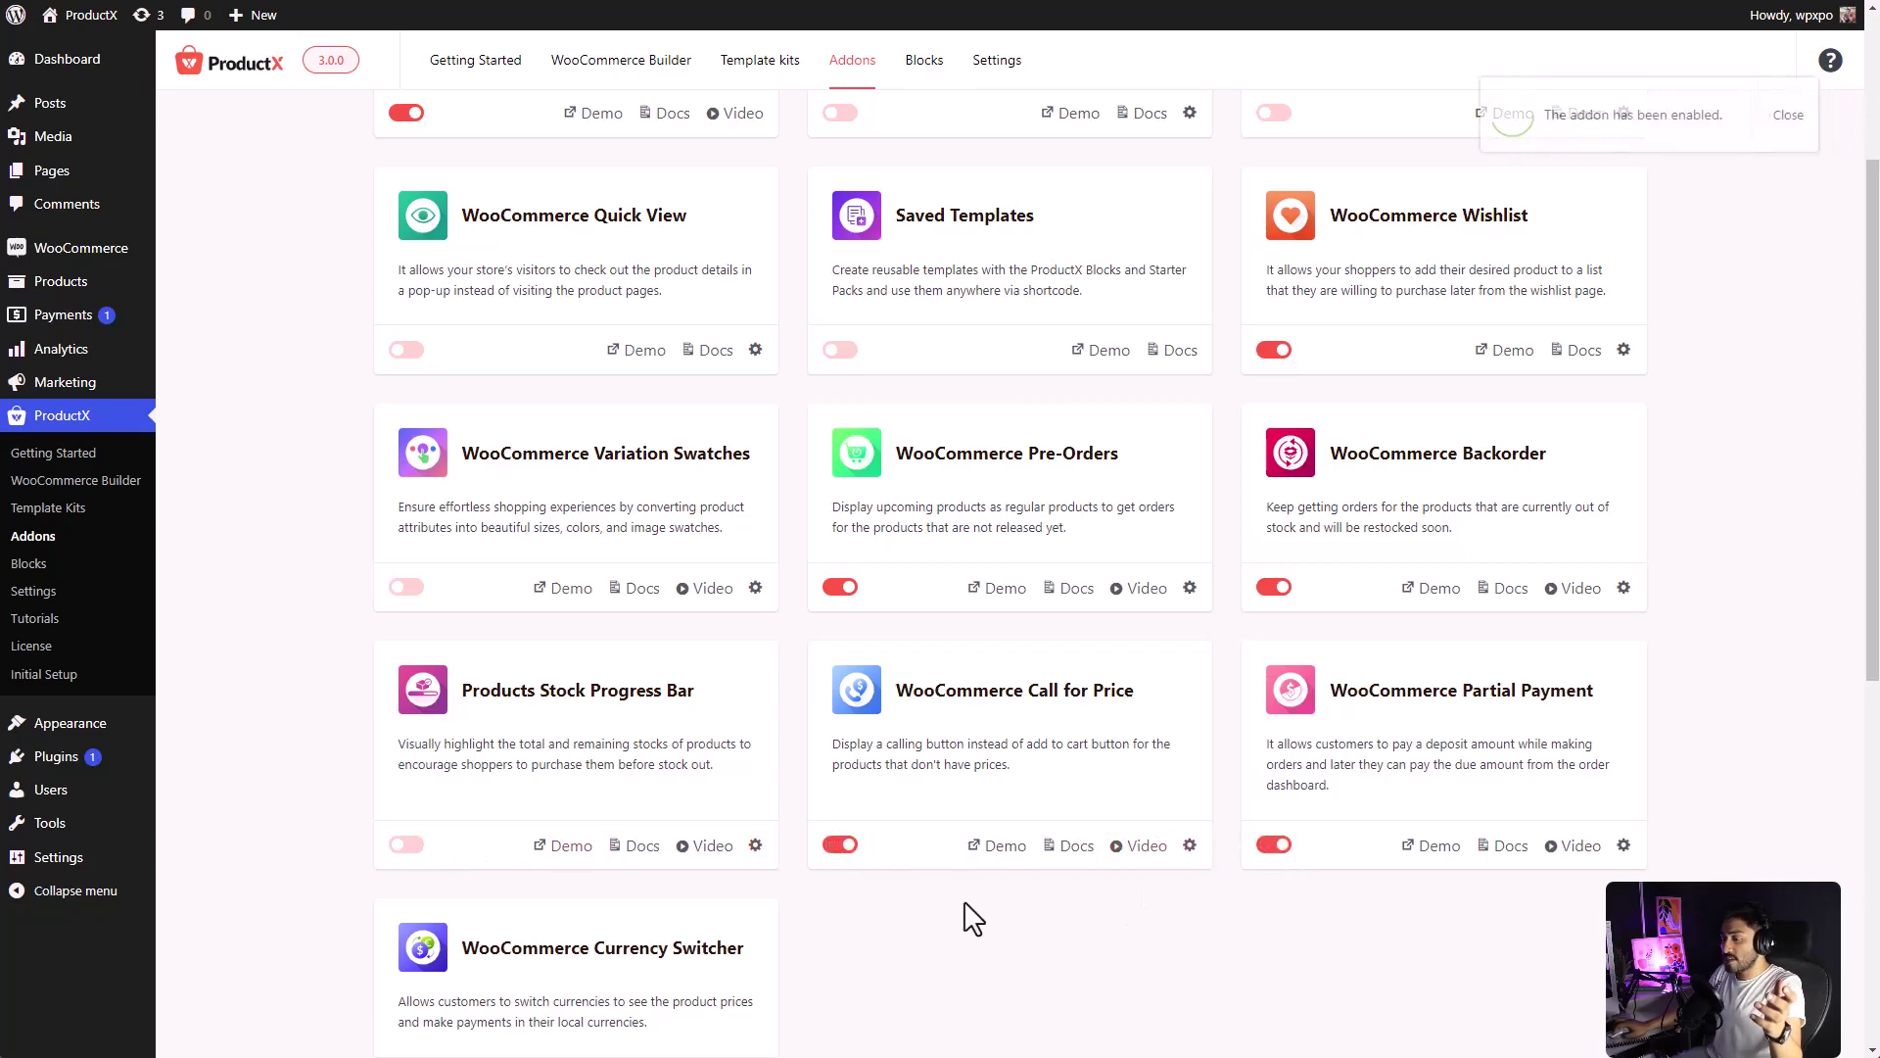
pyautogui.click(407, 844)
pyautogui.scroll(-3, 421, 857)
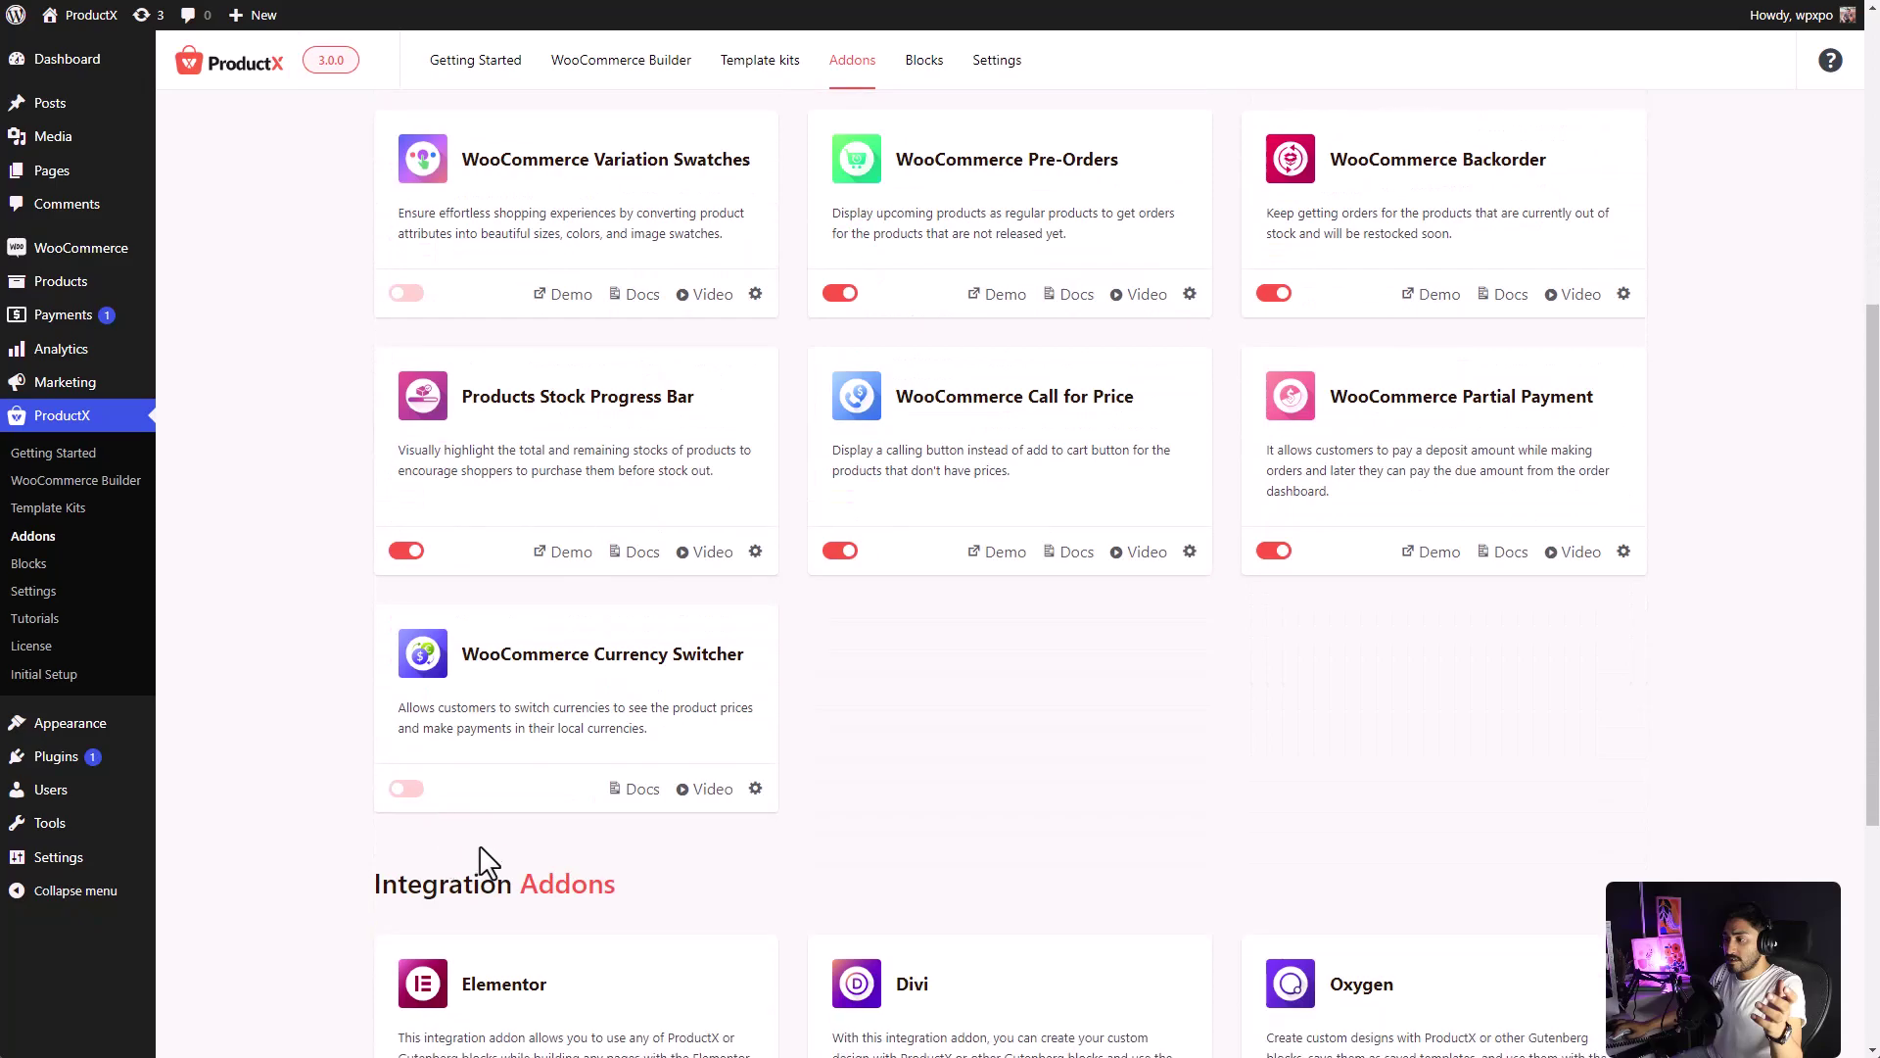
pyautogui.click(416, 792)
pyautogui.scroll(2, 764, 790)
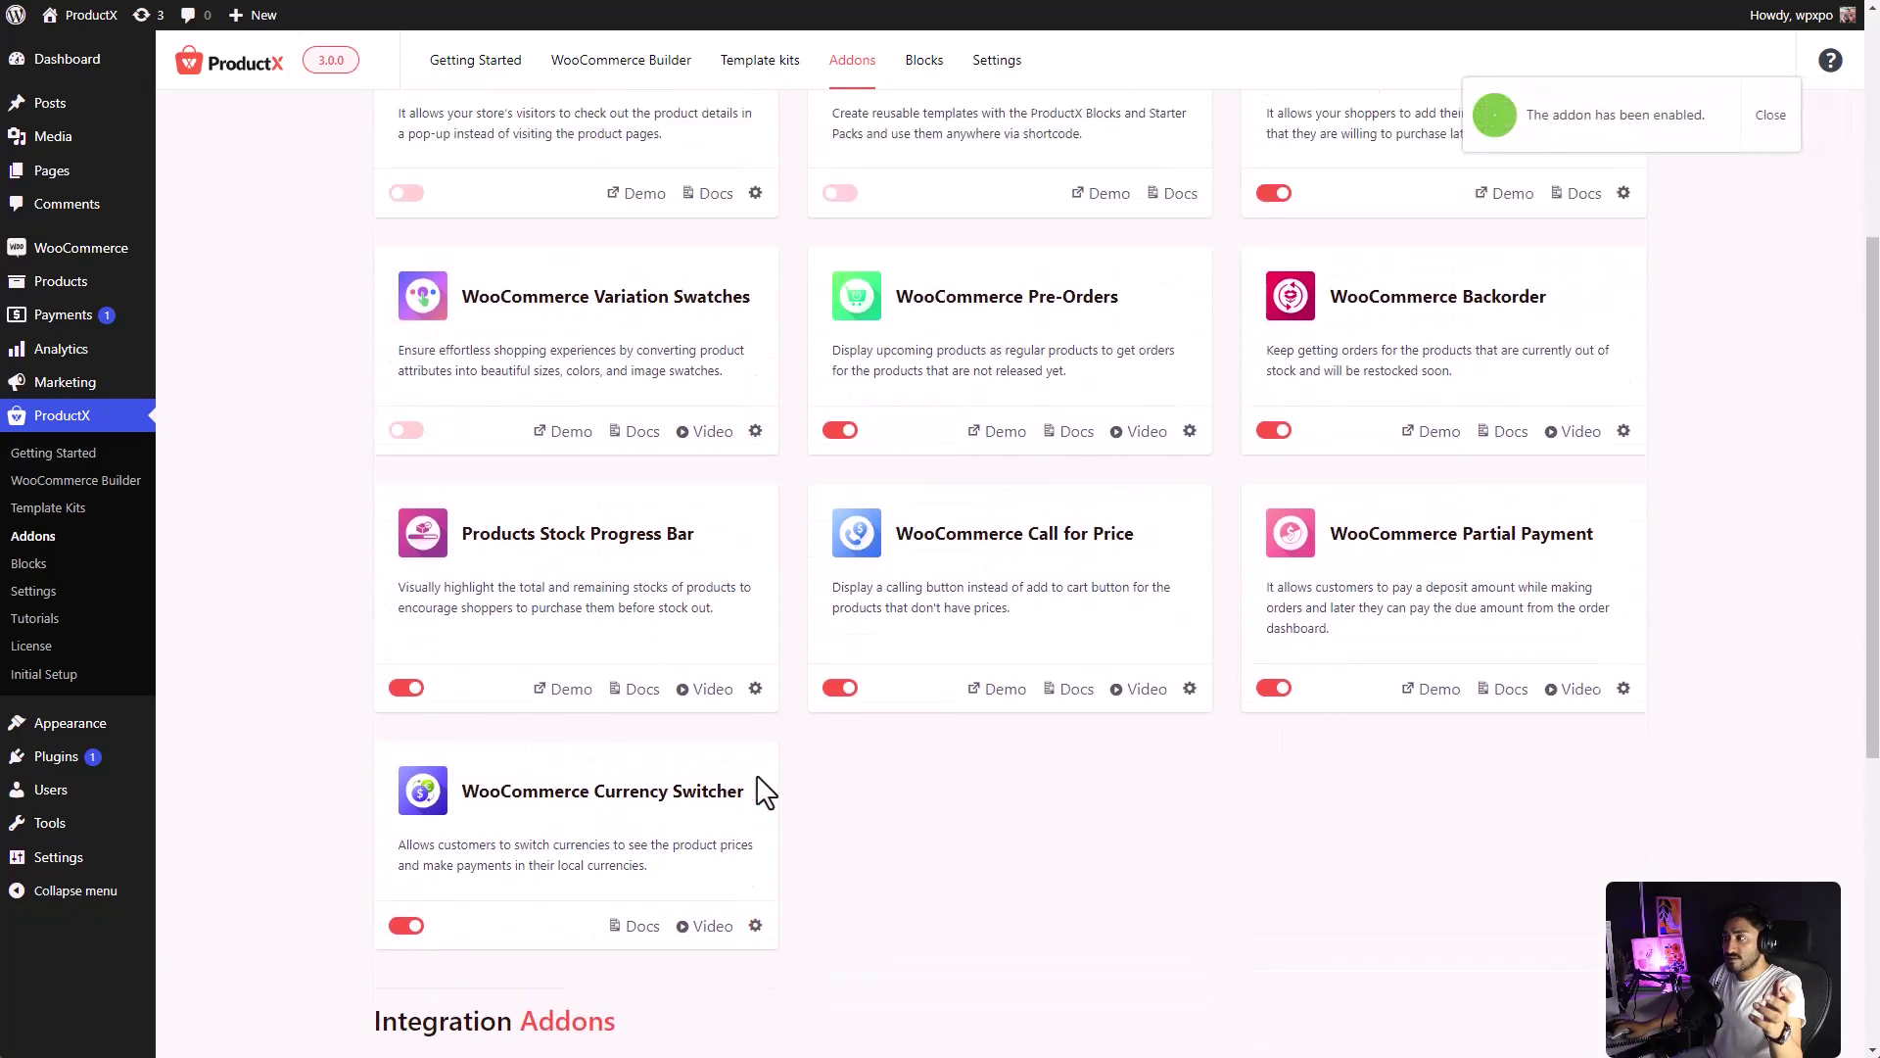
pyautogui.scroll(1, 831, 461)
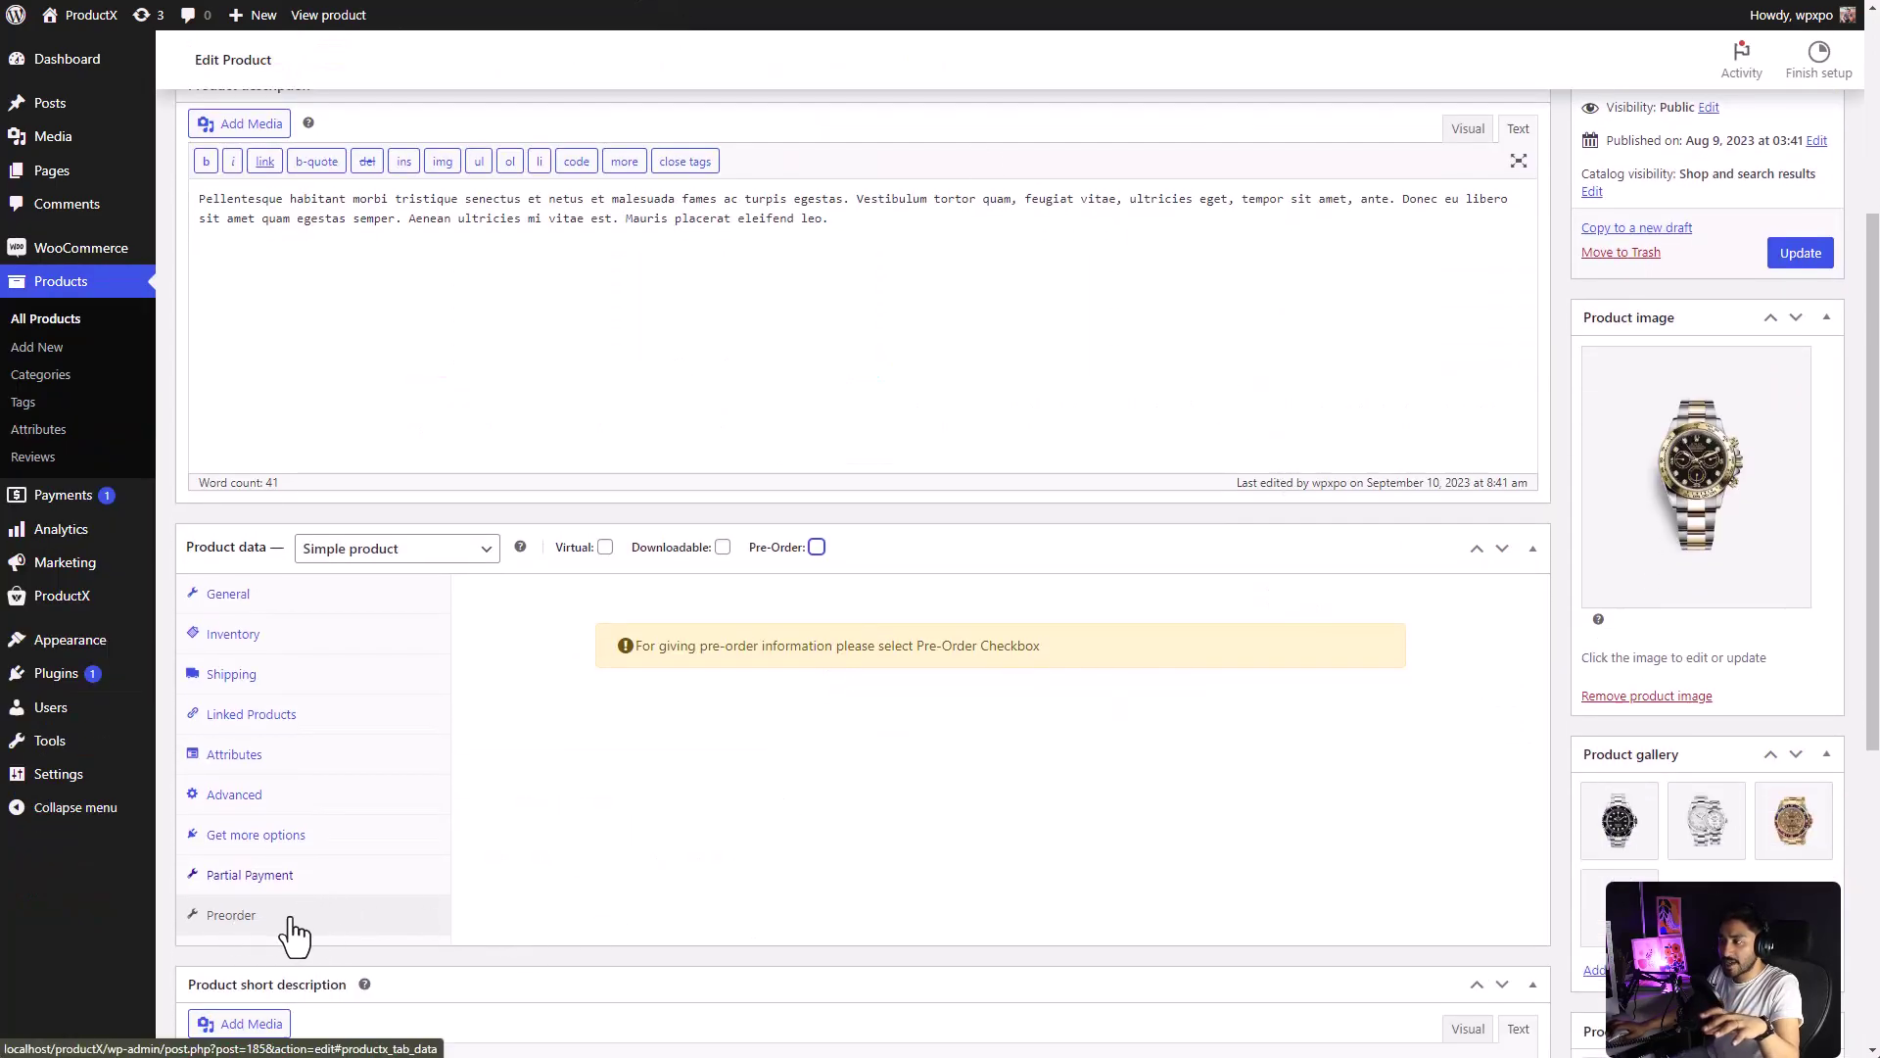
# - Mark Fashion Sport Clock as a pre-order, update it, and check its storefront countdown
pyautogui.click(817, 547)
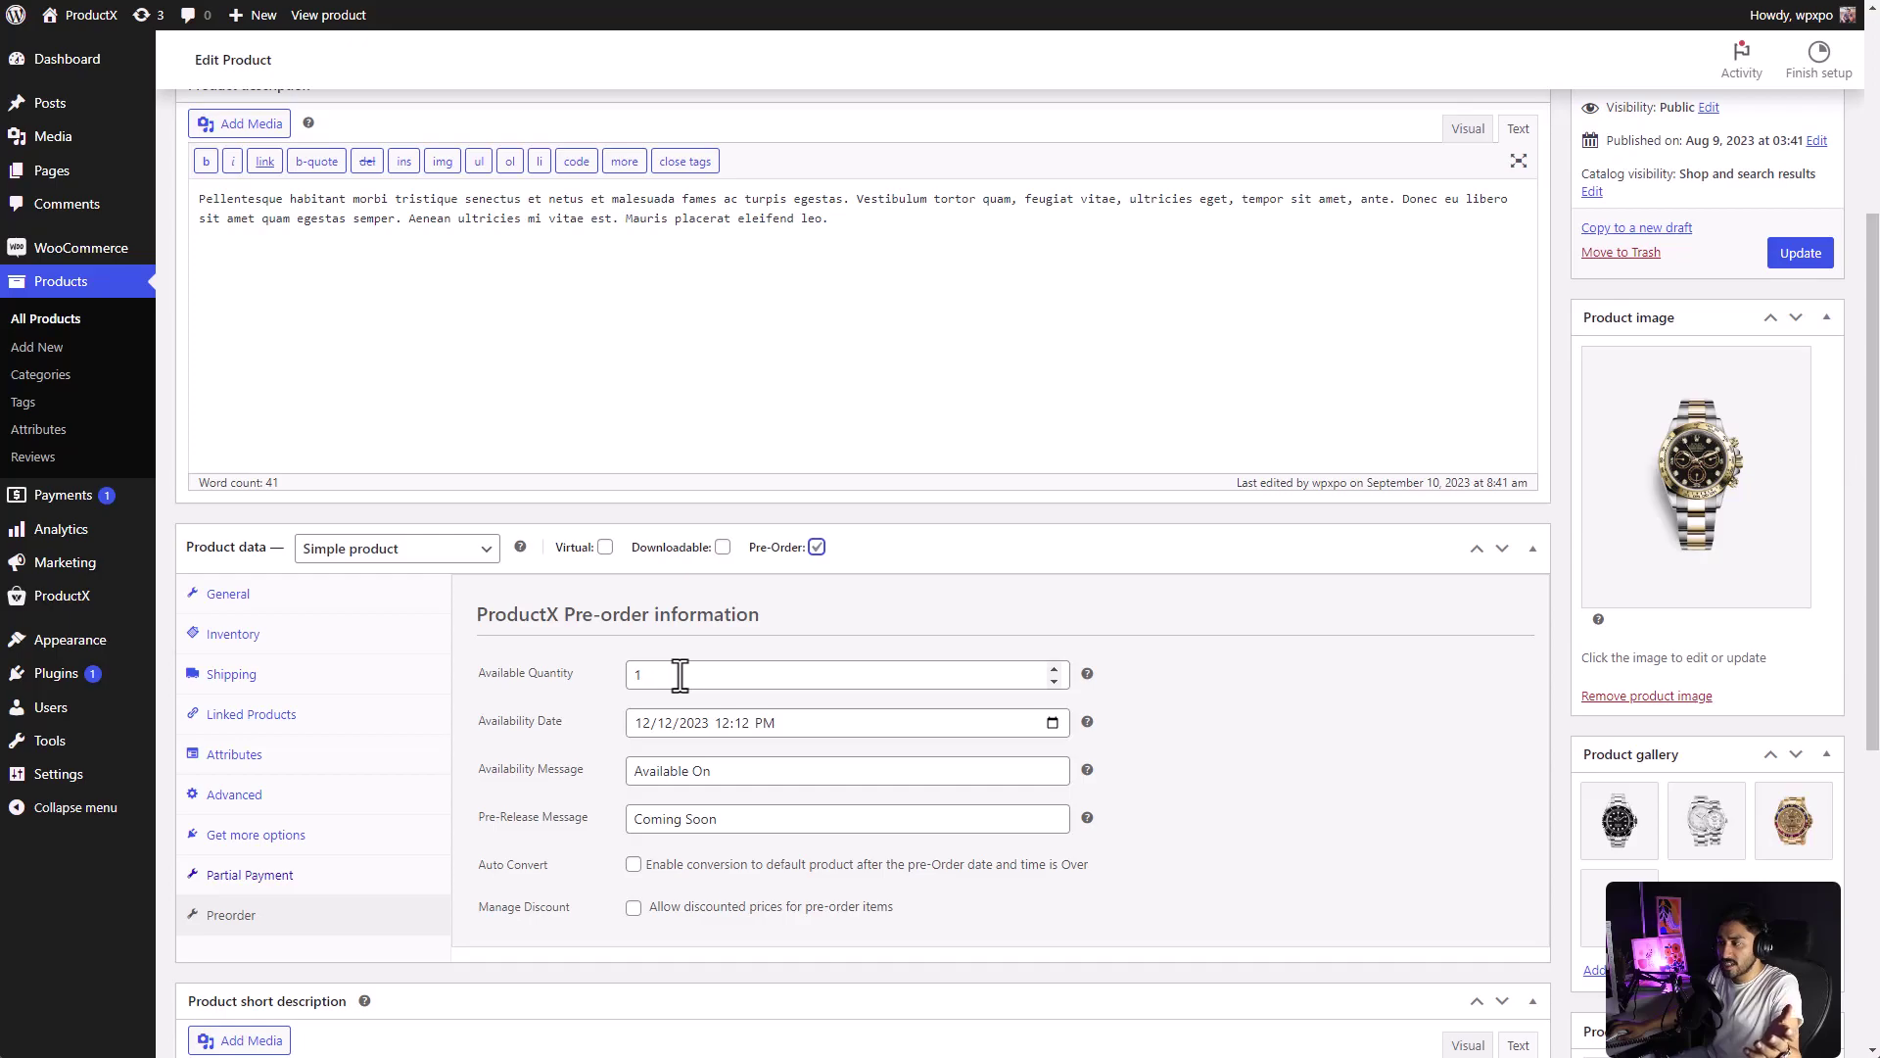
pyautogui.scroll(3, 680, 675)
pyautogui.click(1799, 547)
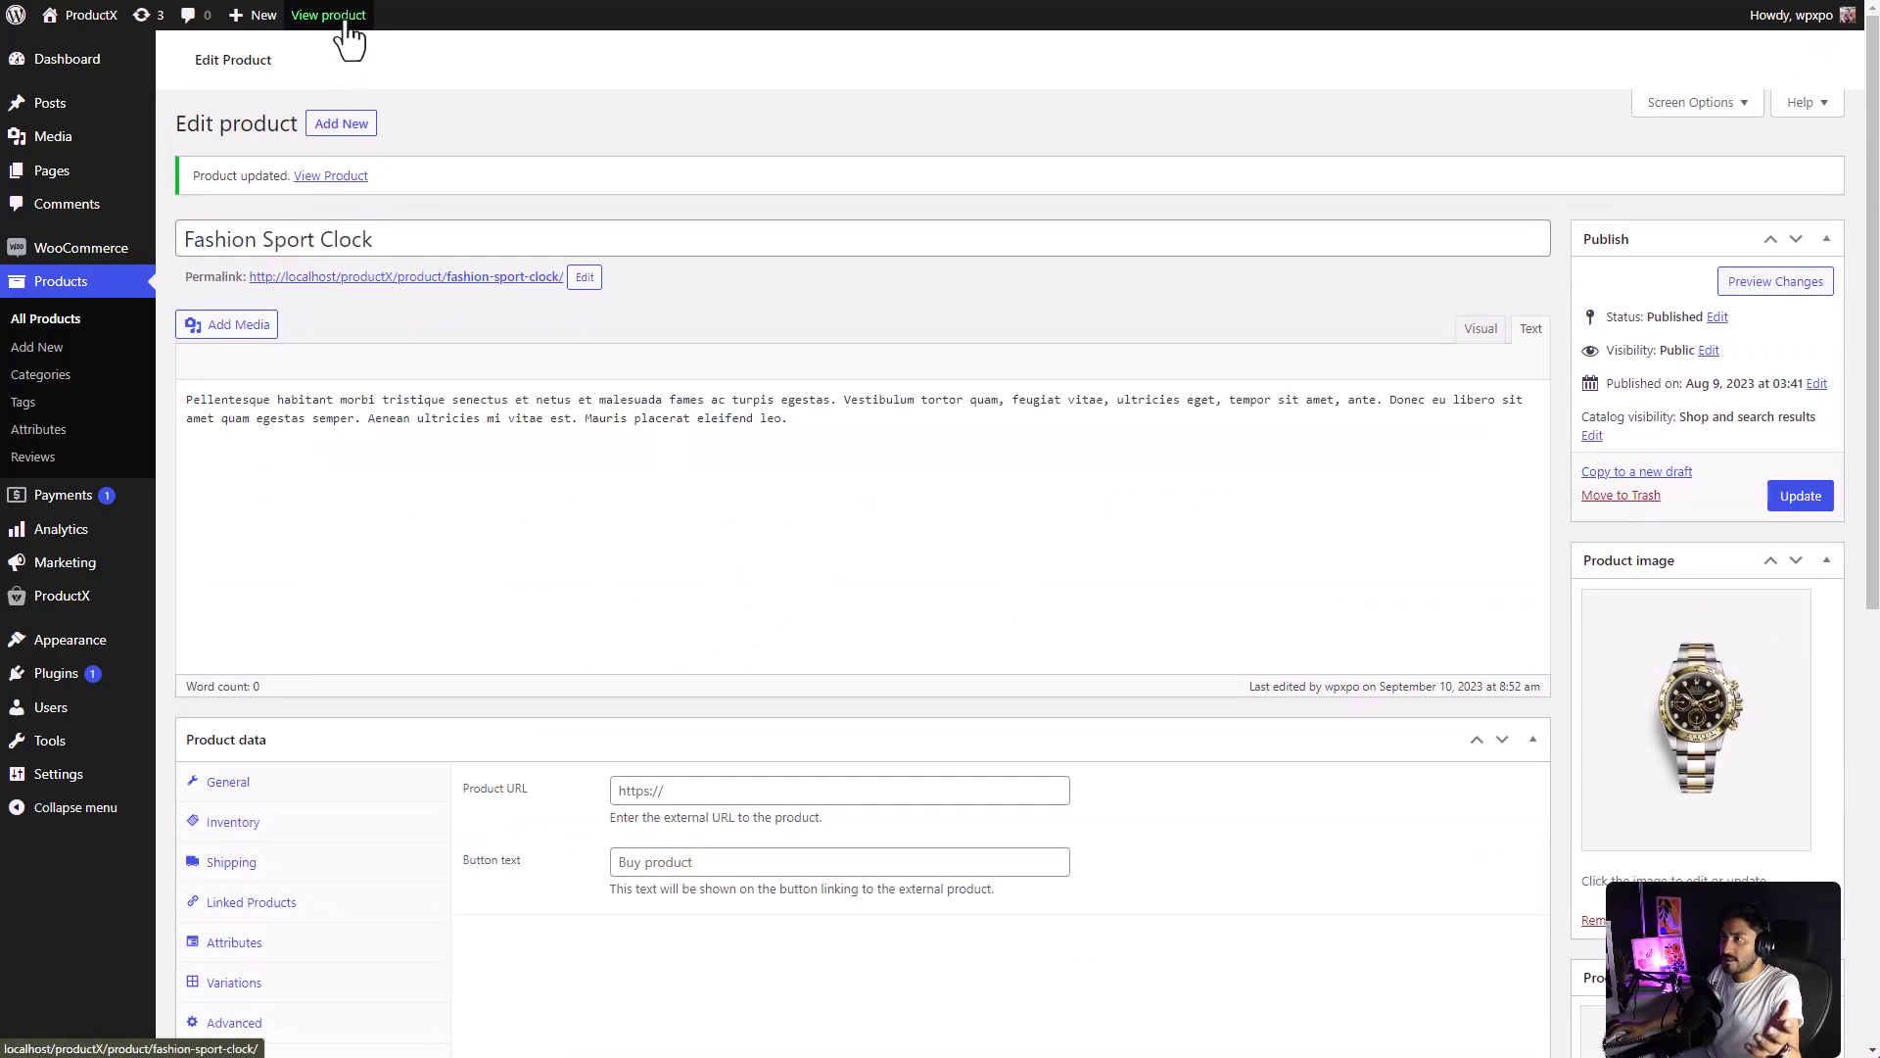
pyautogui.click(345, 21)
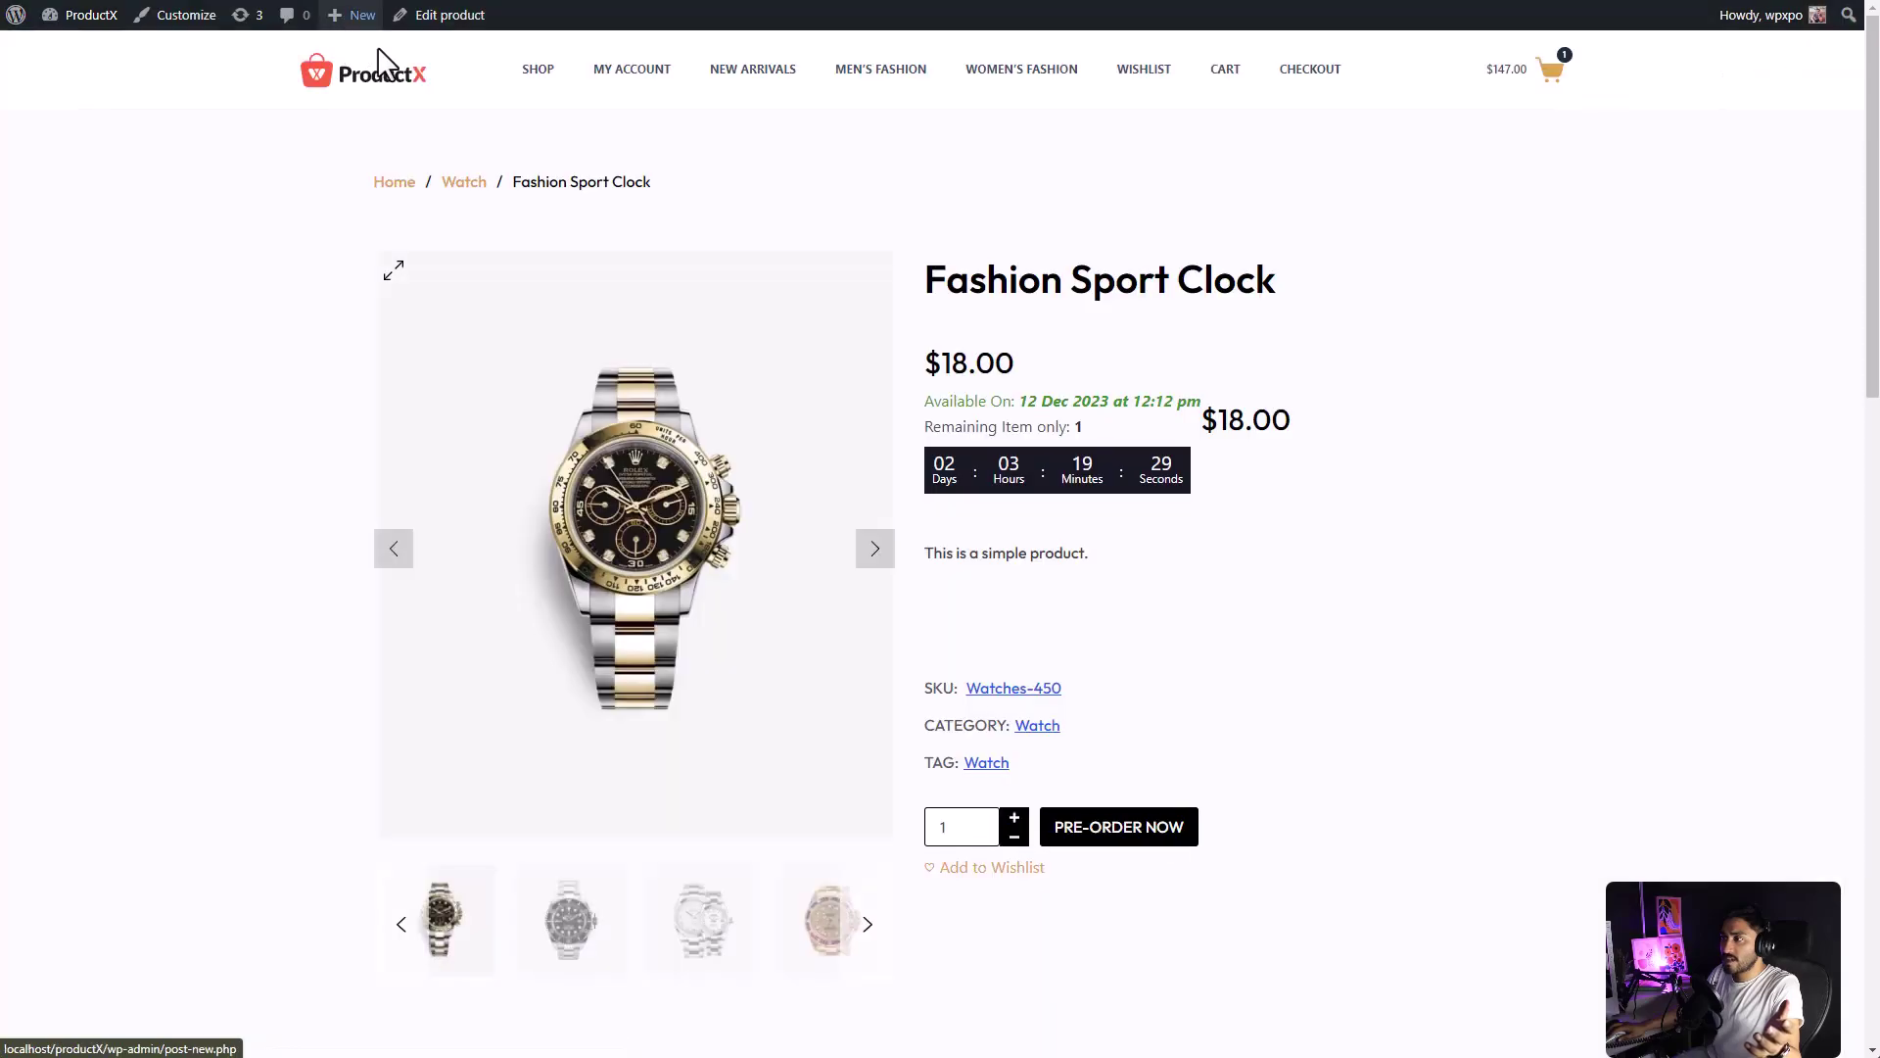
pyautogui.moveTo(923, 356); pyautogui.dragTo(1378, 487)
pyautogui.click(1347, 495)
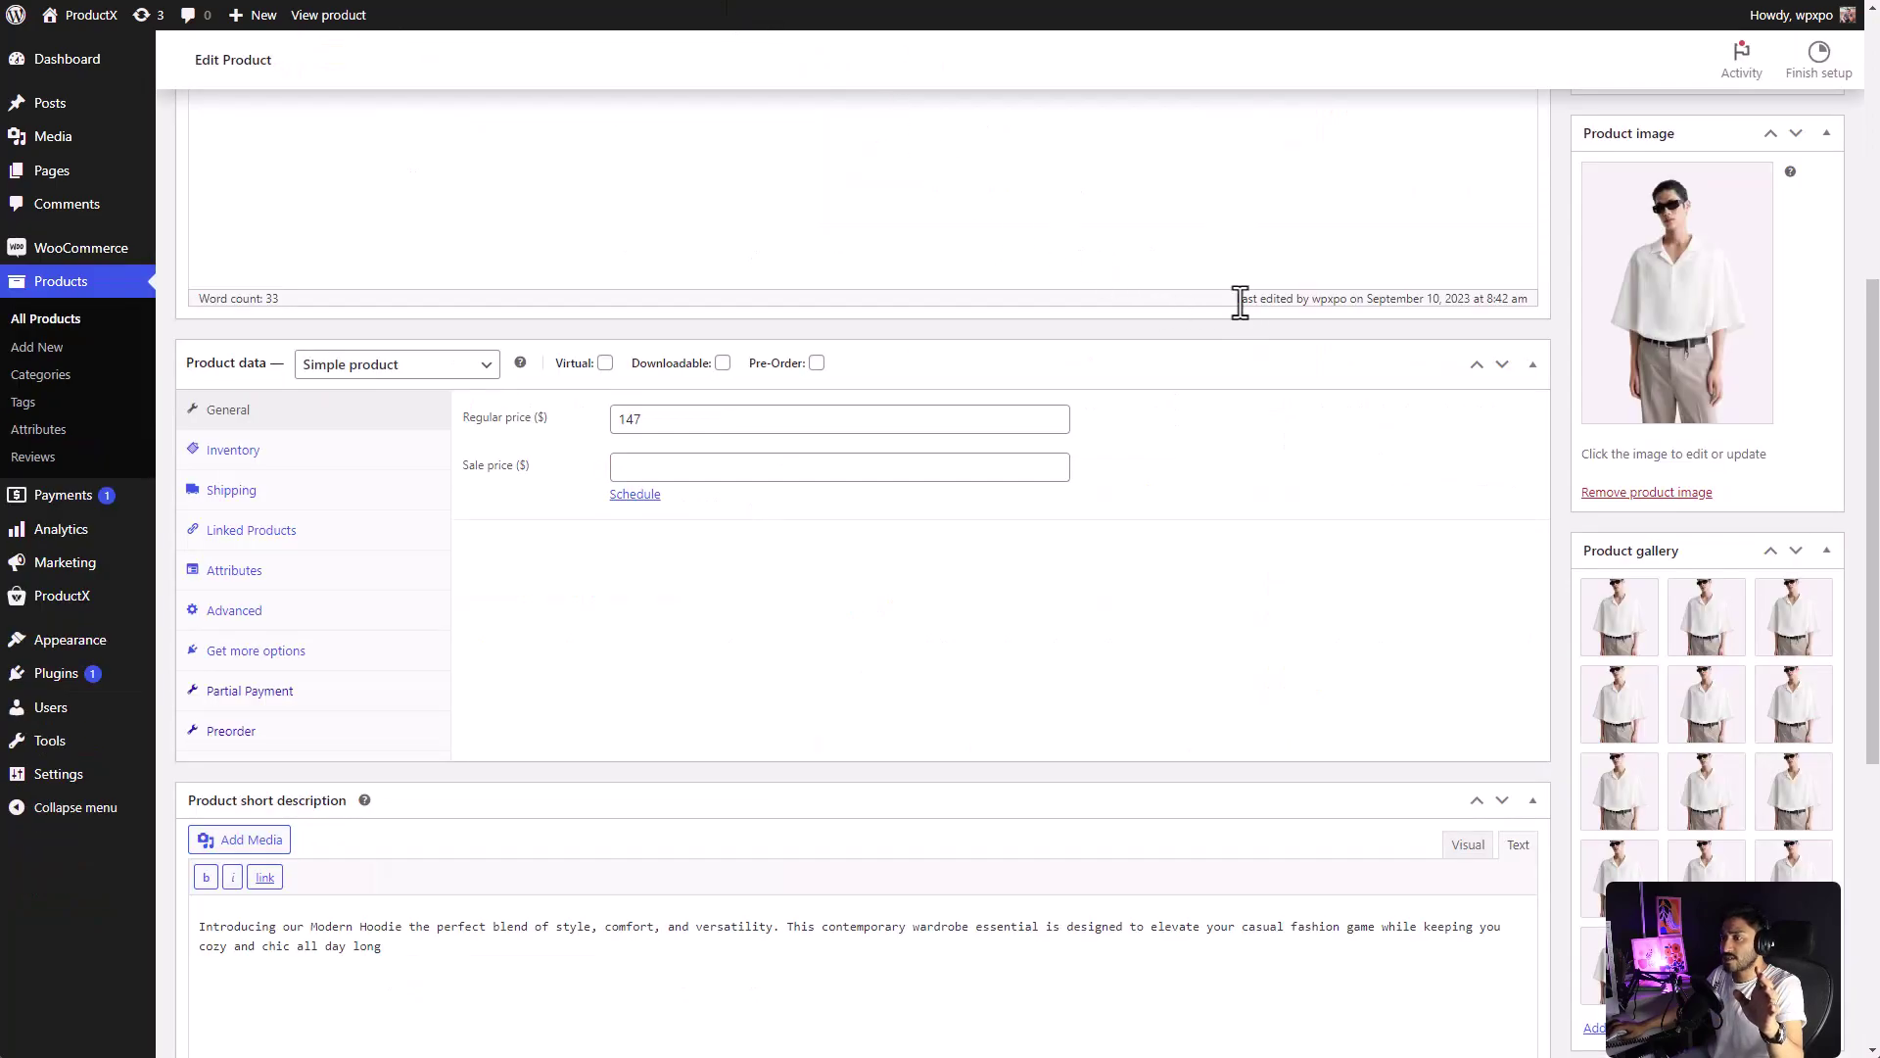
# - Put The Stylish ShirtHero on backorder, update it, and view its storefront page
pyautogui.click(284, 463)
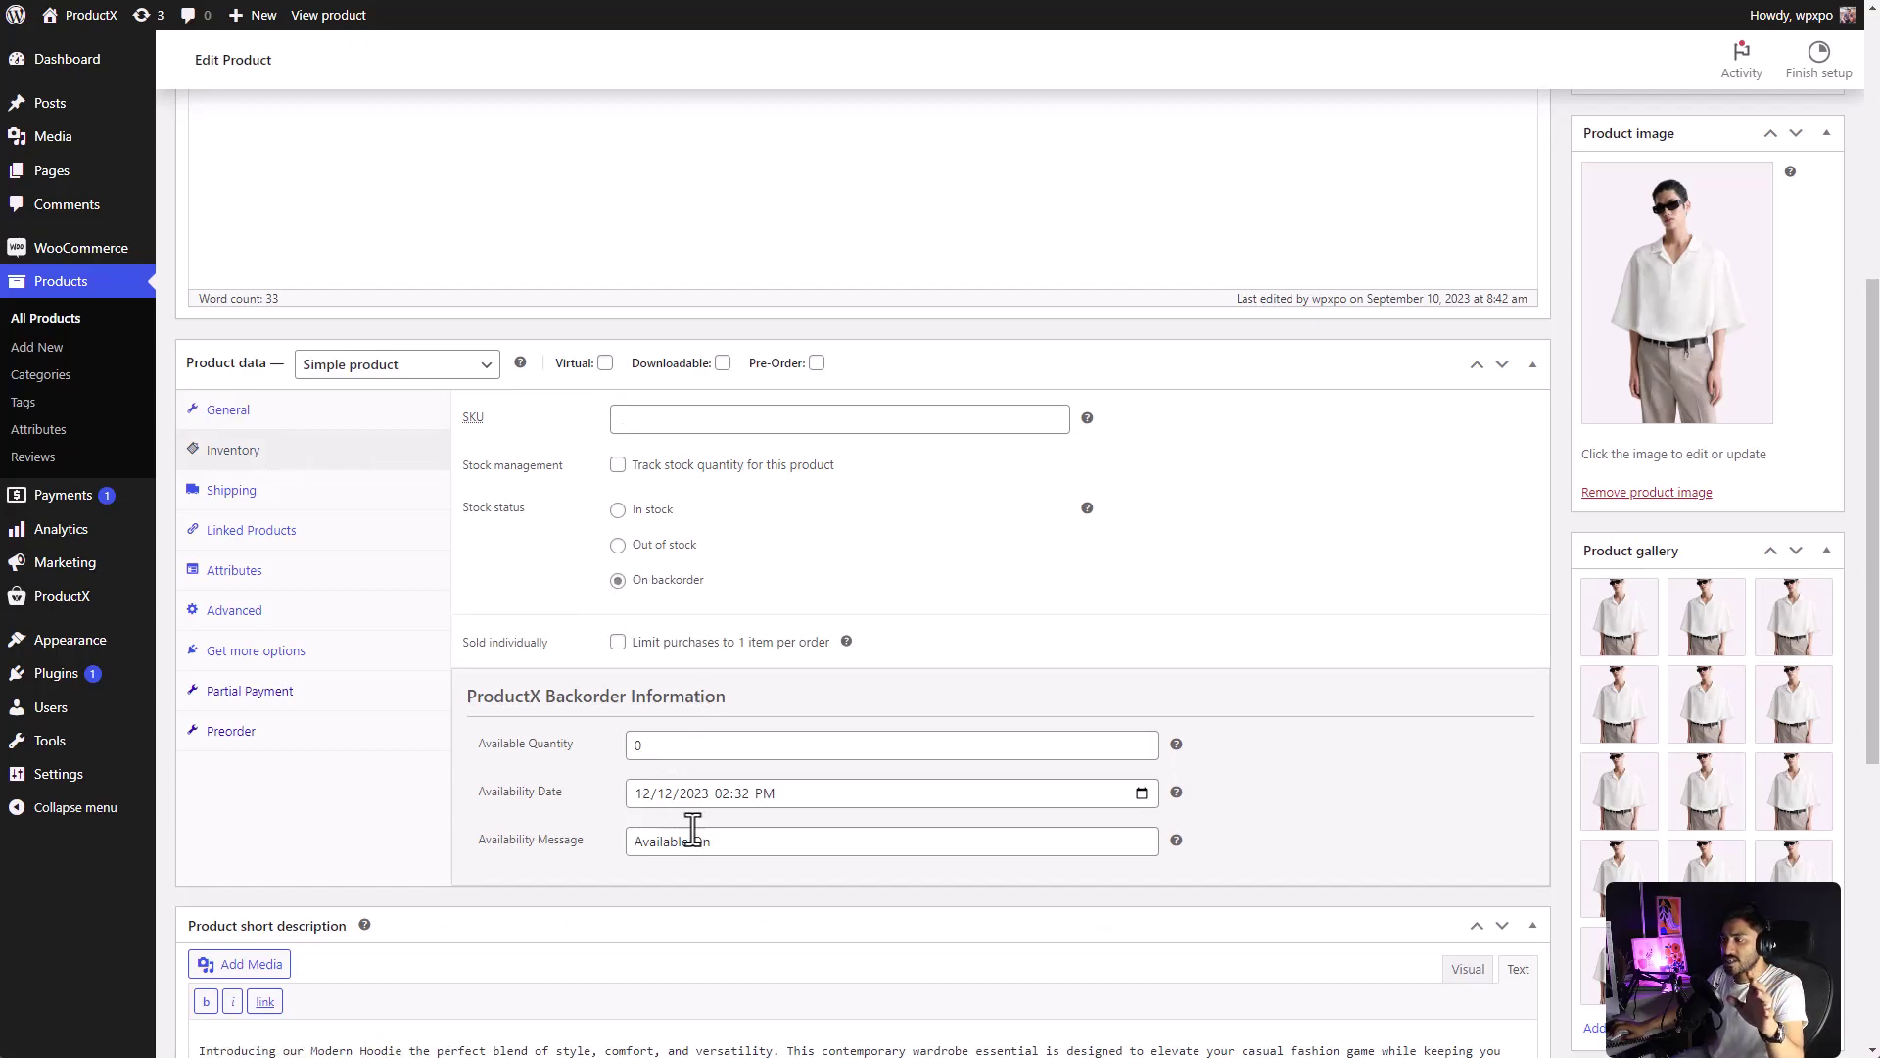
pyautogui.scroll(5, 1264, 667)
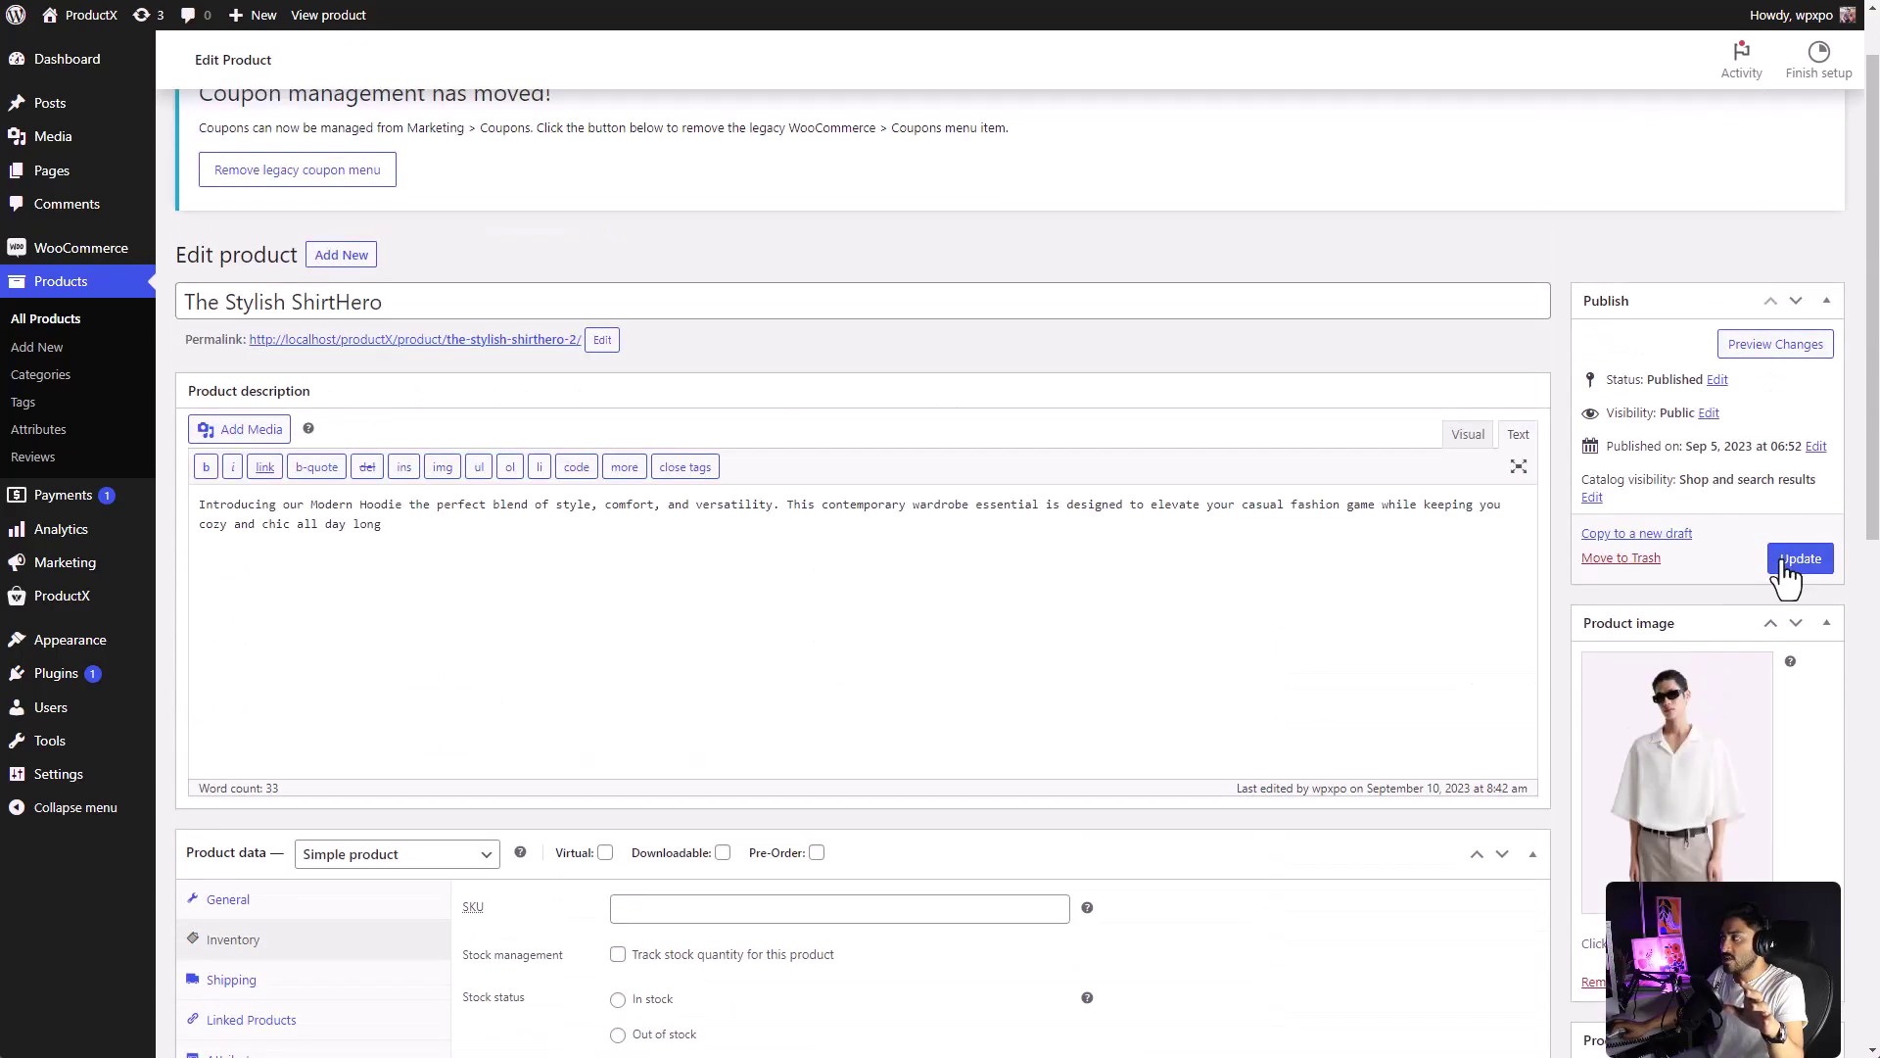
pyautogui.click(1797, 559)
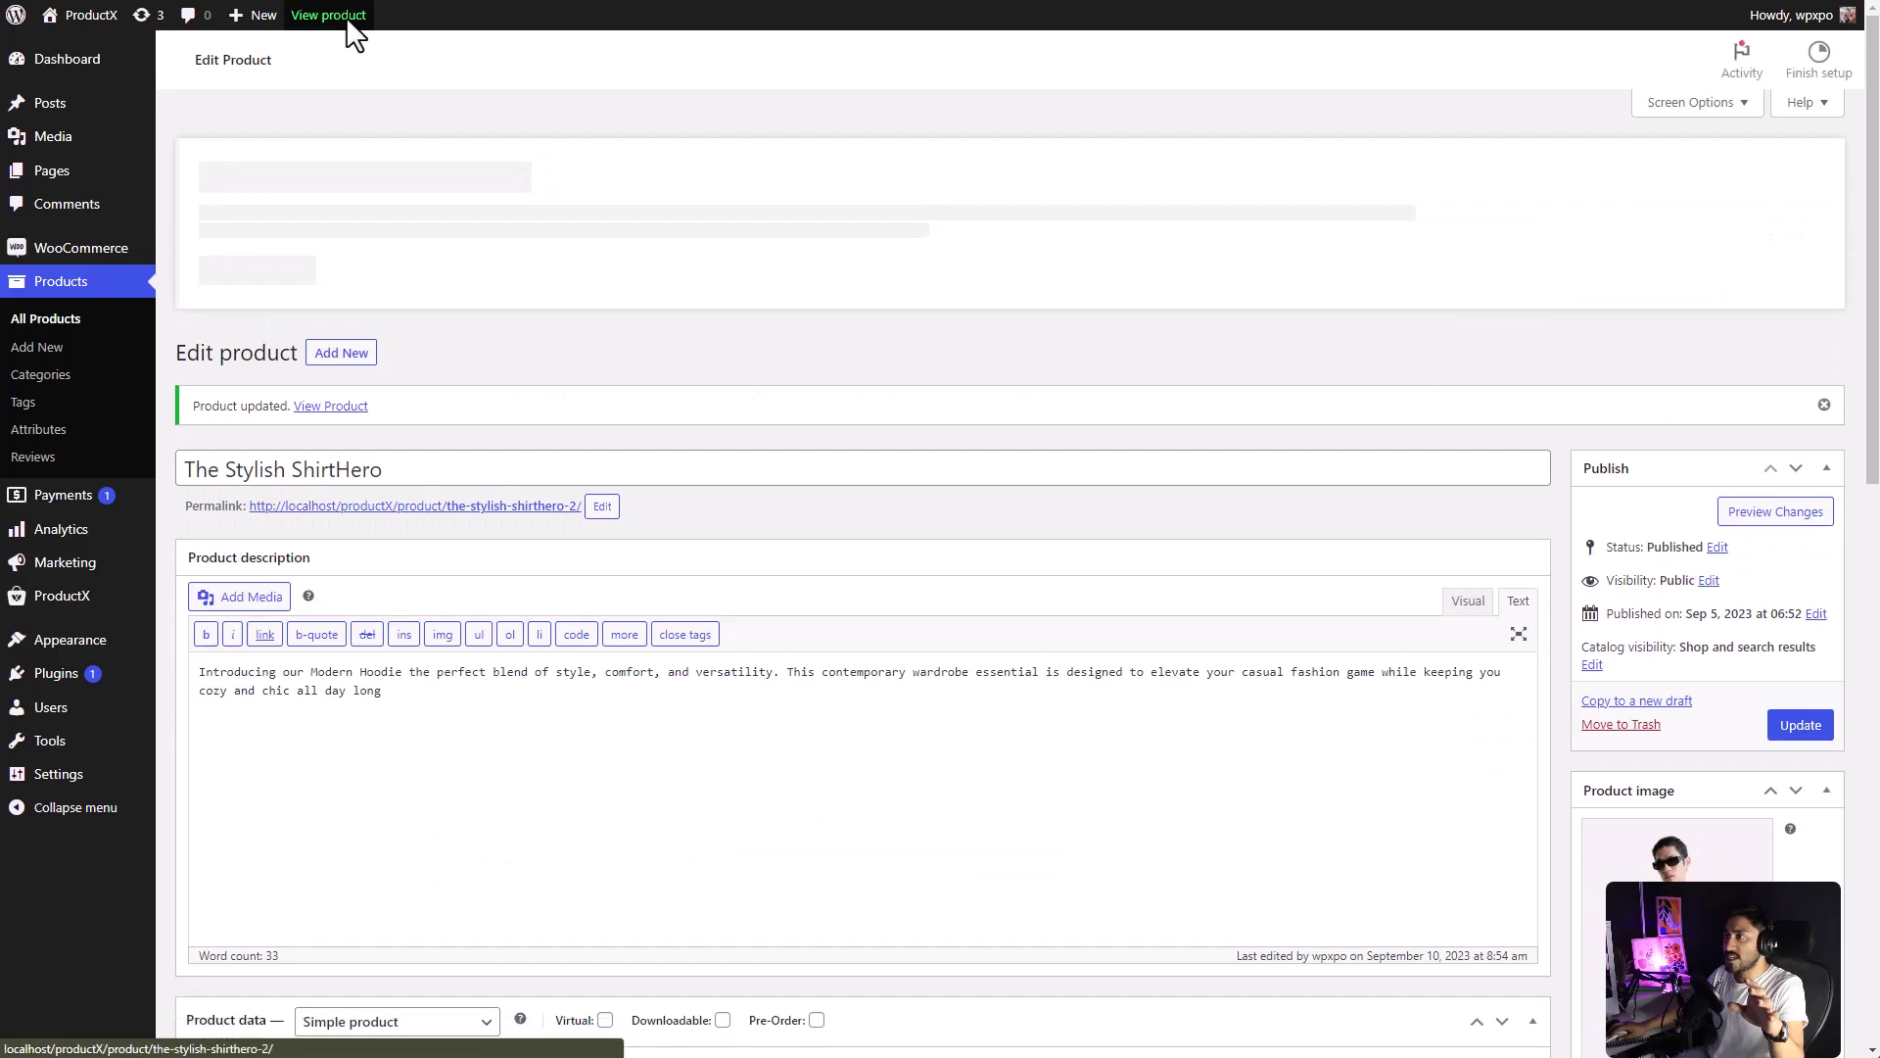
pyautogui.click(347, 22)
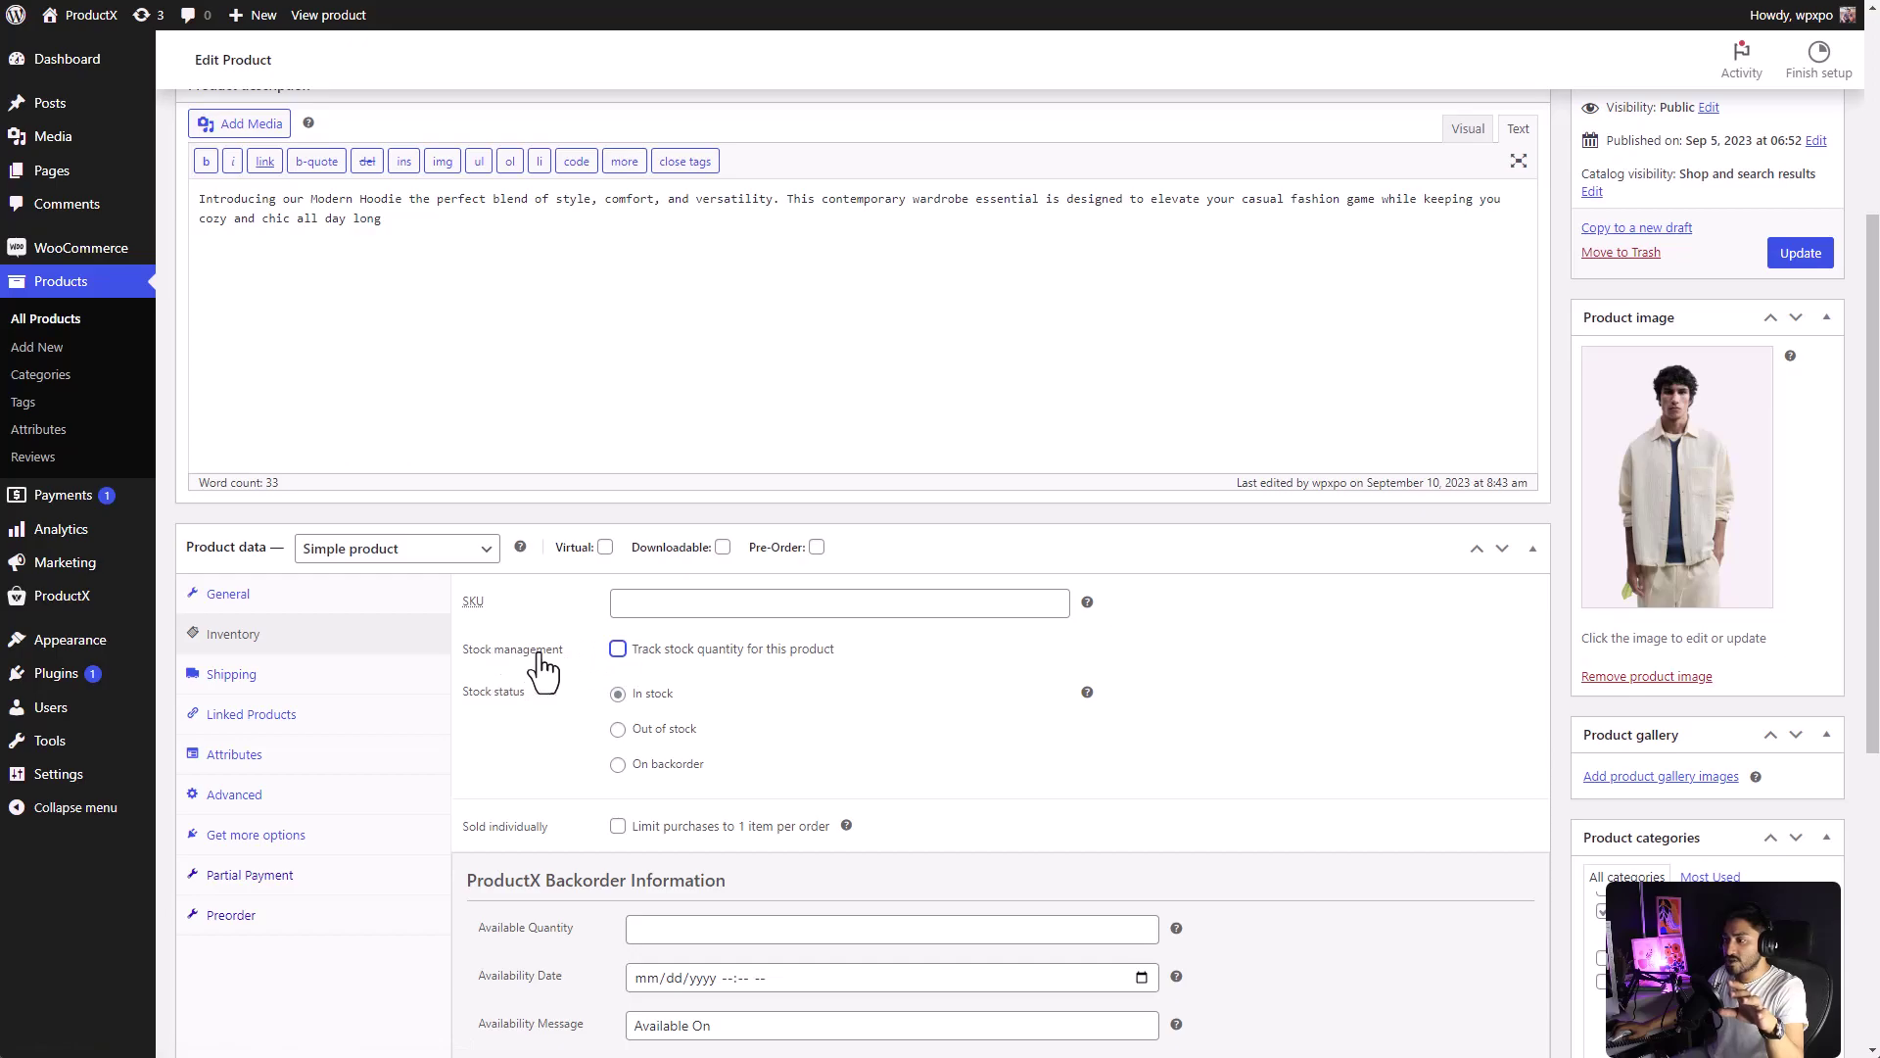
# - Track The Men's Fashion Fearless stock at quantity 9, update, and view its stock bar
pyautogui.click(618, 649)
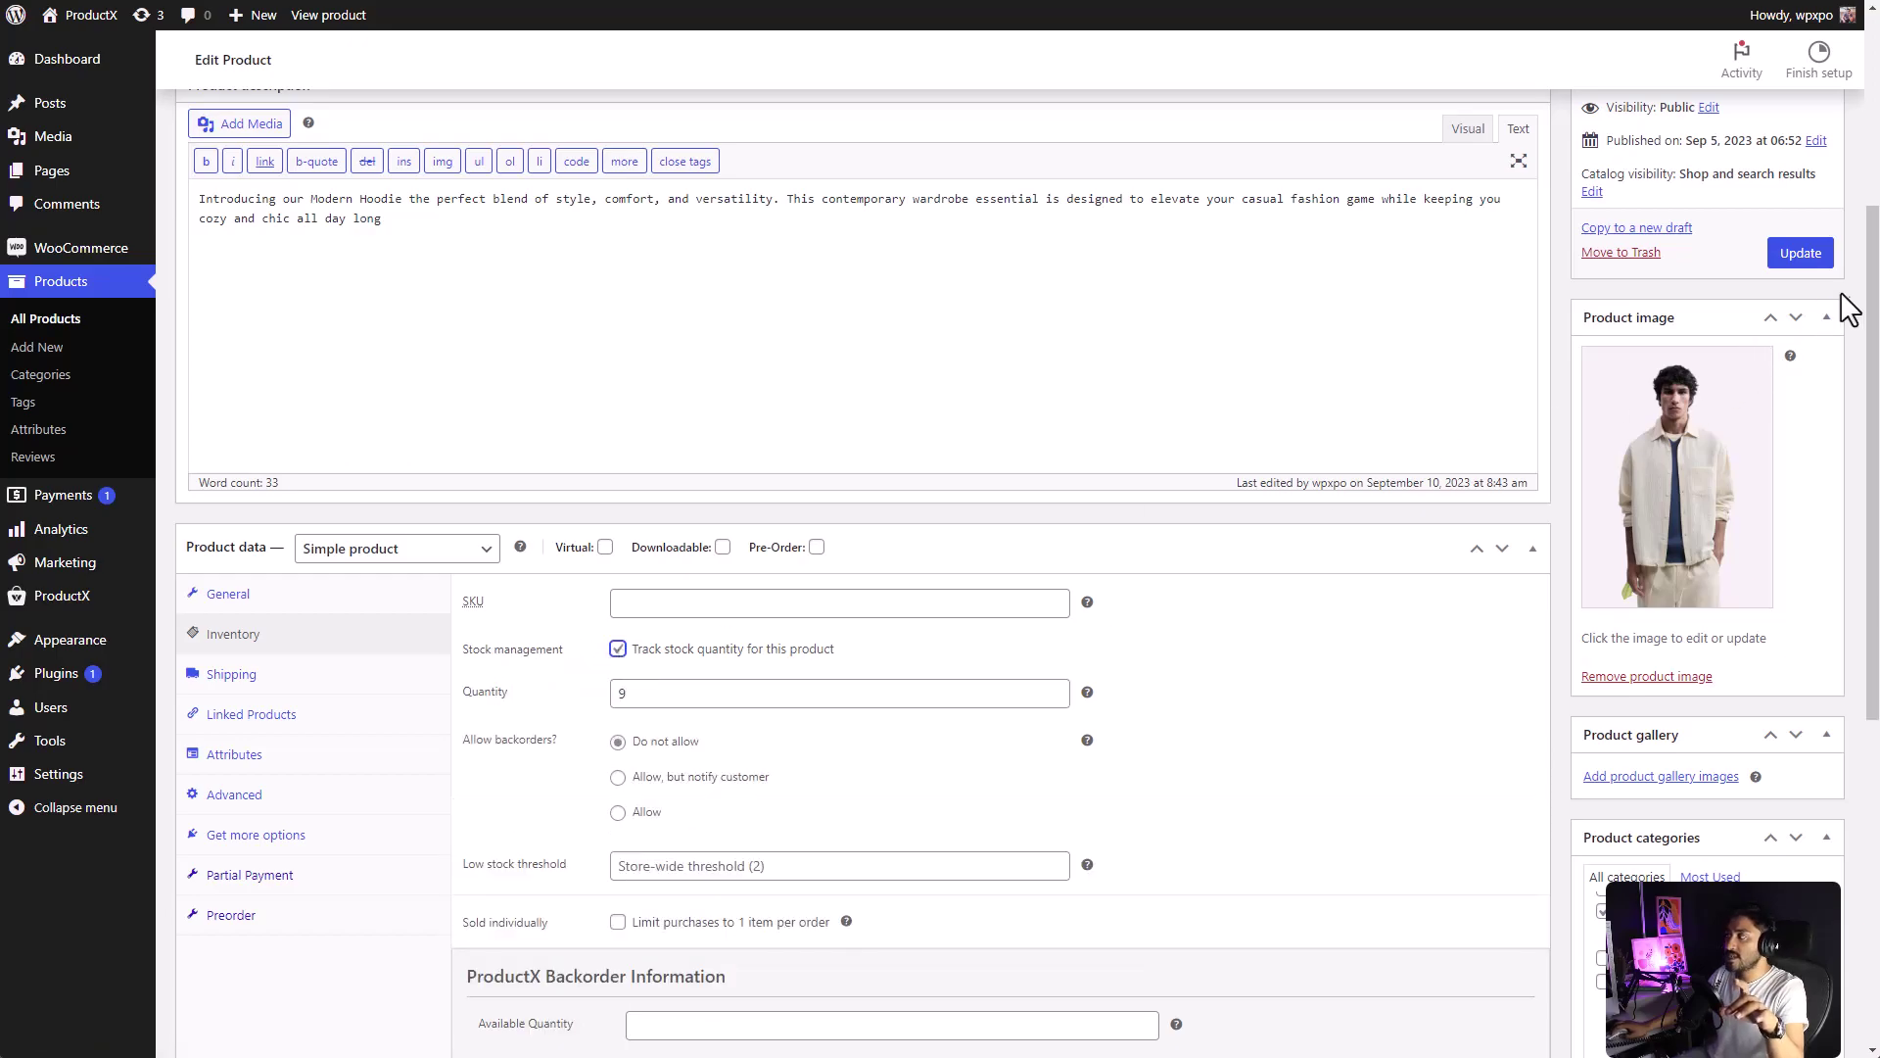
pyautogui.click(1812, 253)
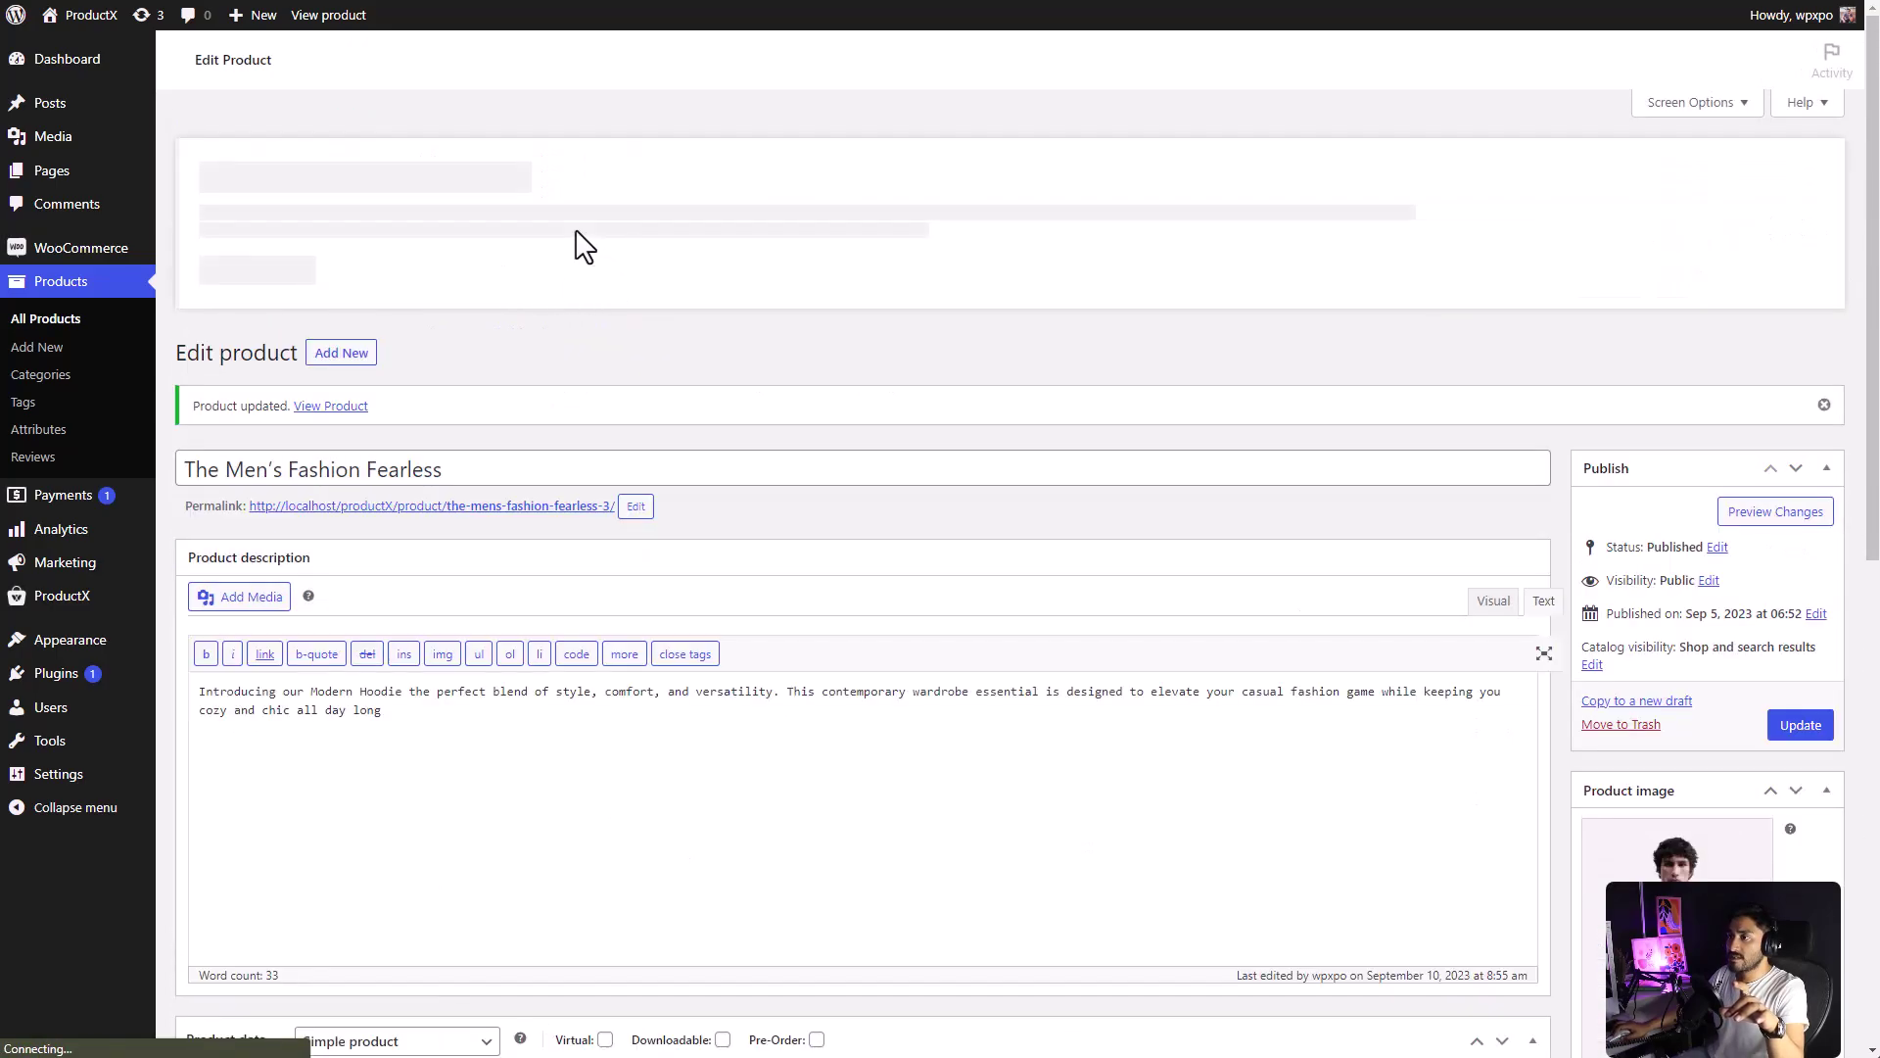
pyautogui.click(355, 16)
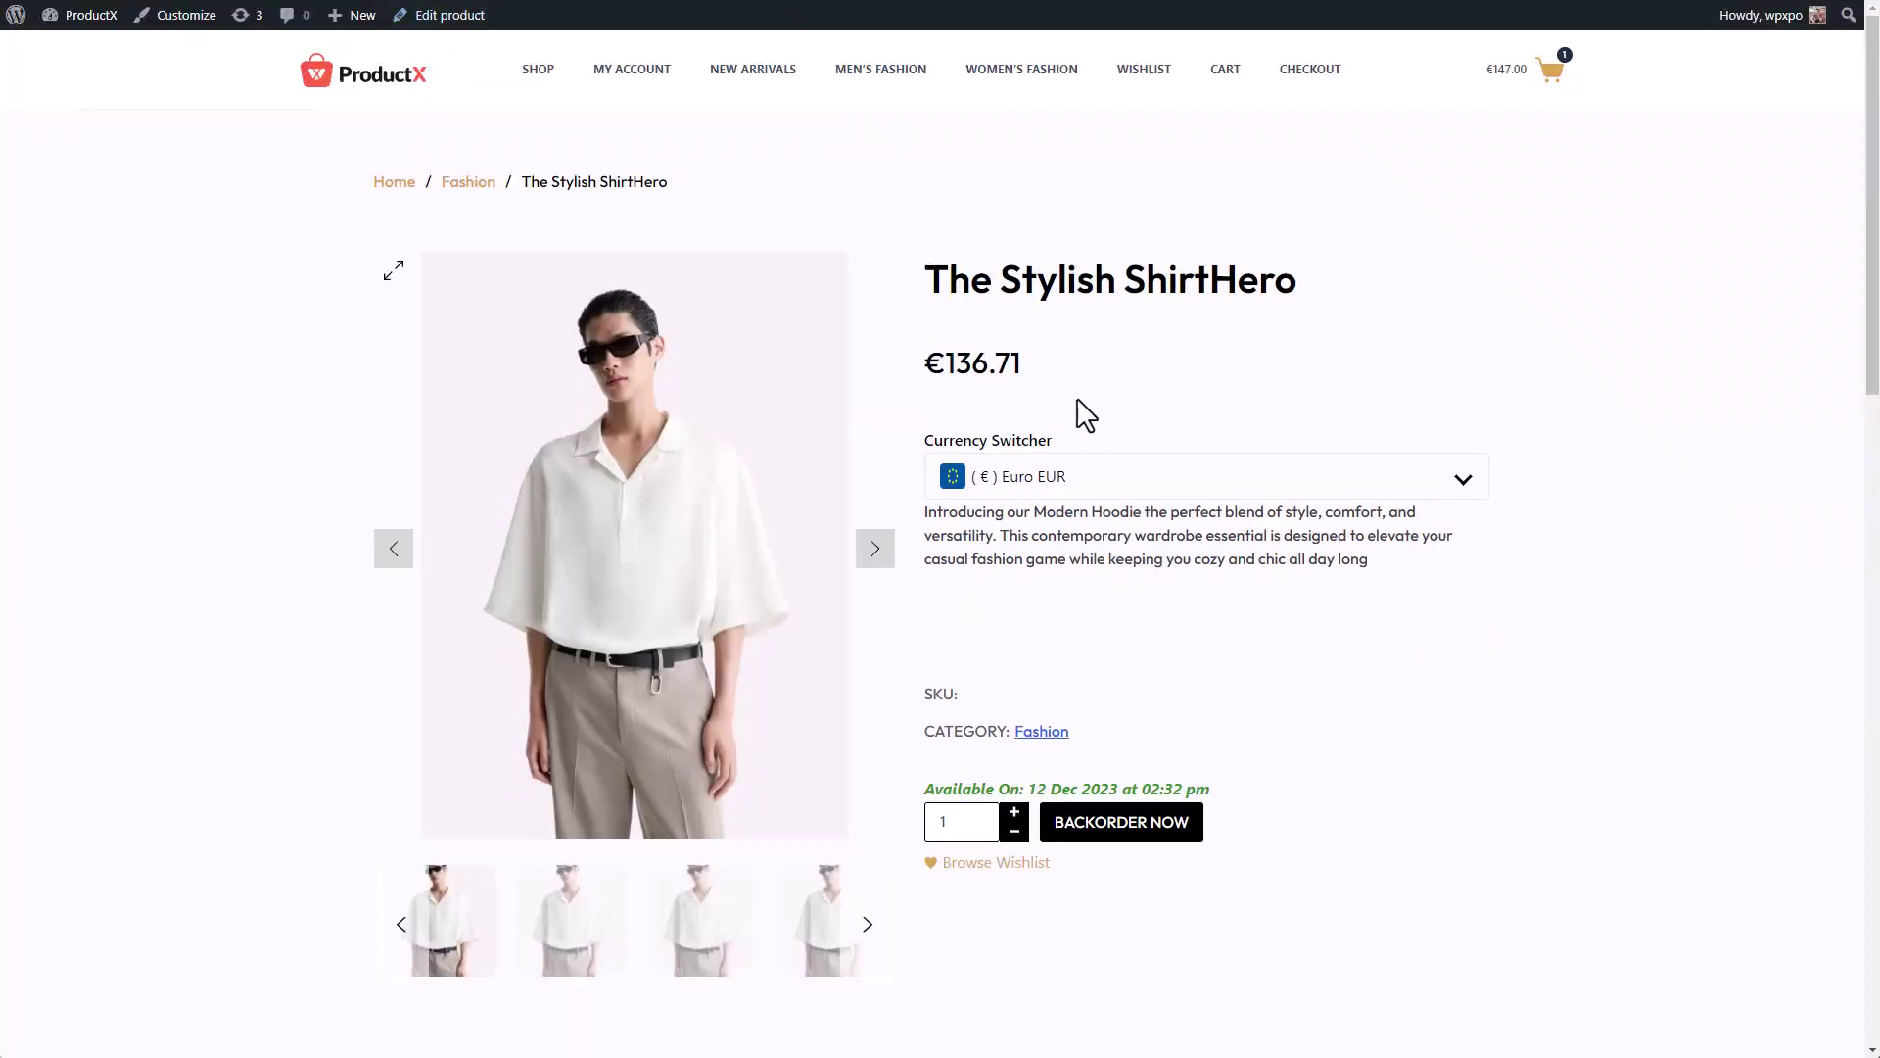
# - Open the currency switcher on The Stylish ShirtHero to view Euro and USD, keeping Euro selected
pyautogui.click(1100, 485)
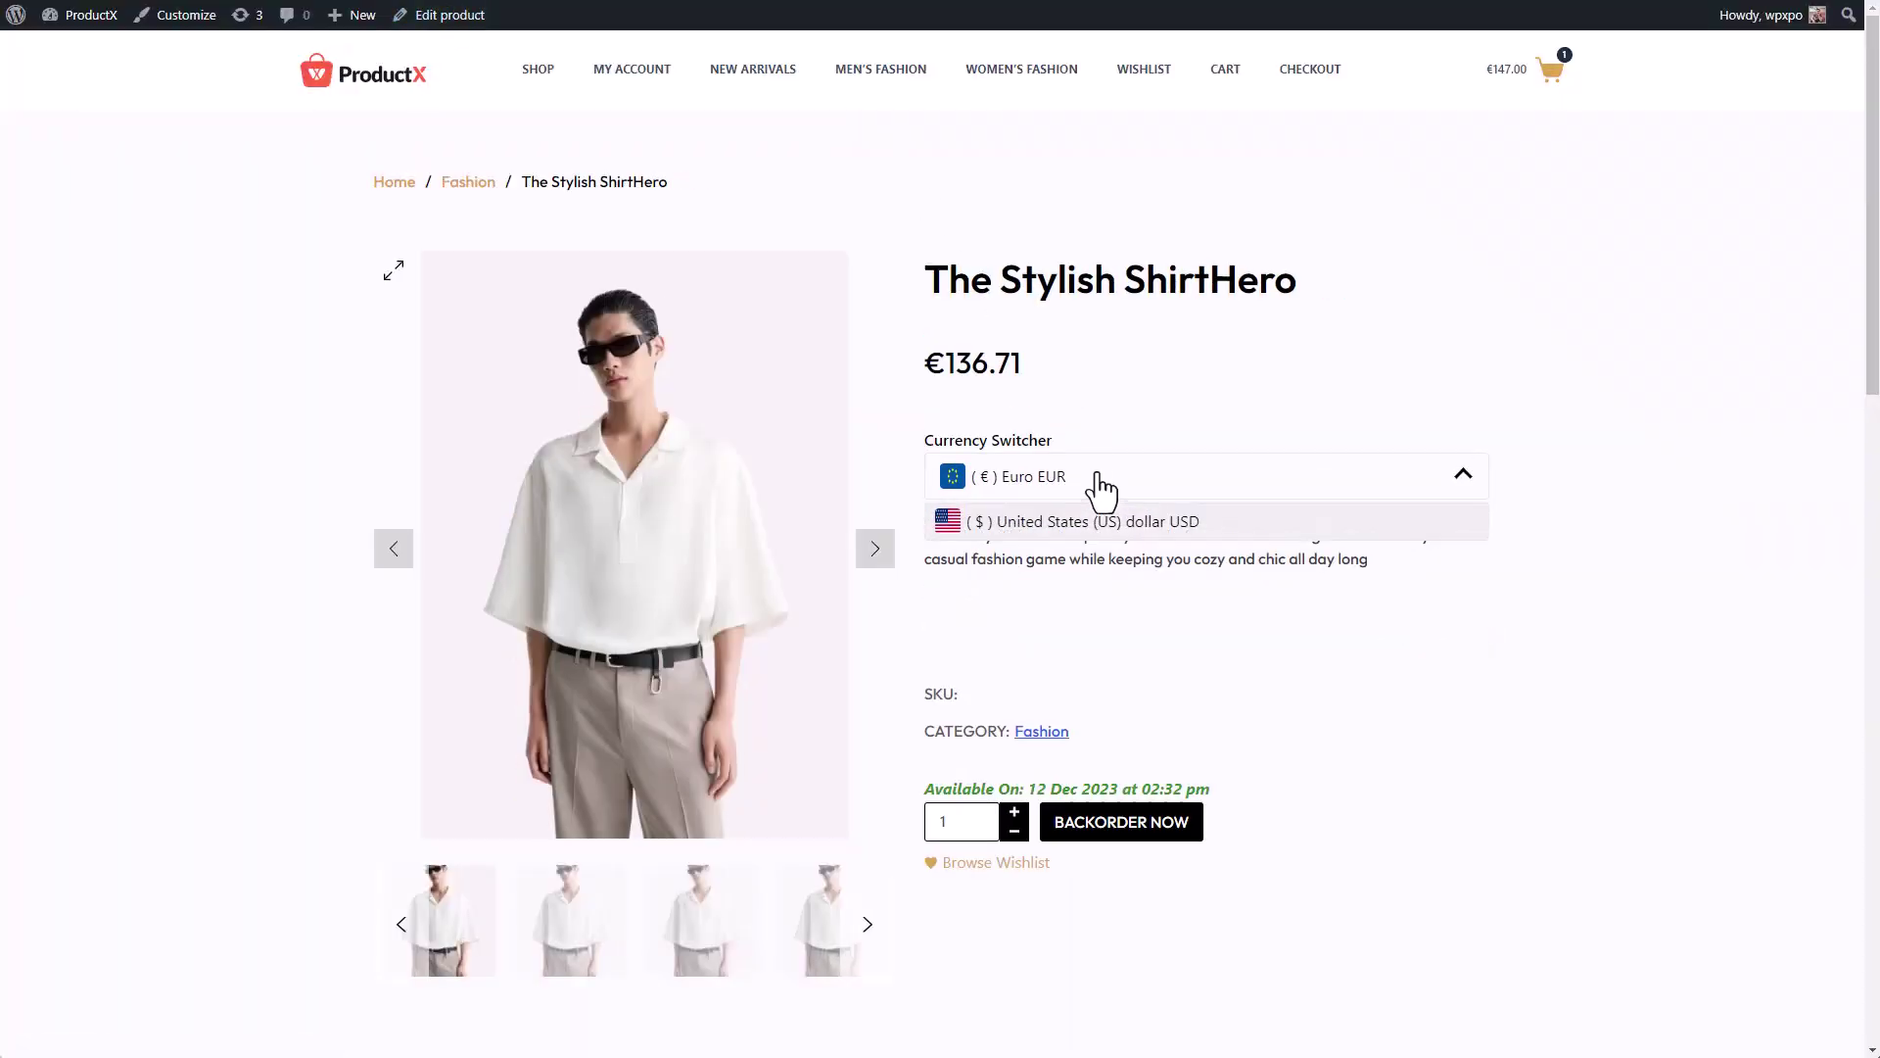
pyautogui.click(1100, 484)
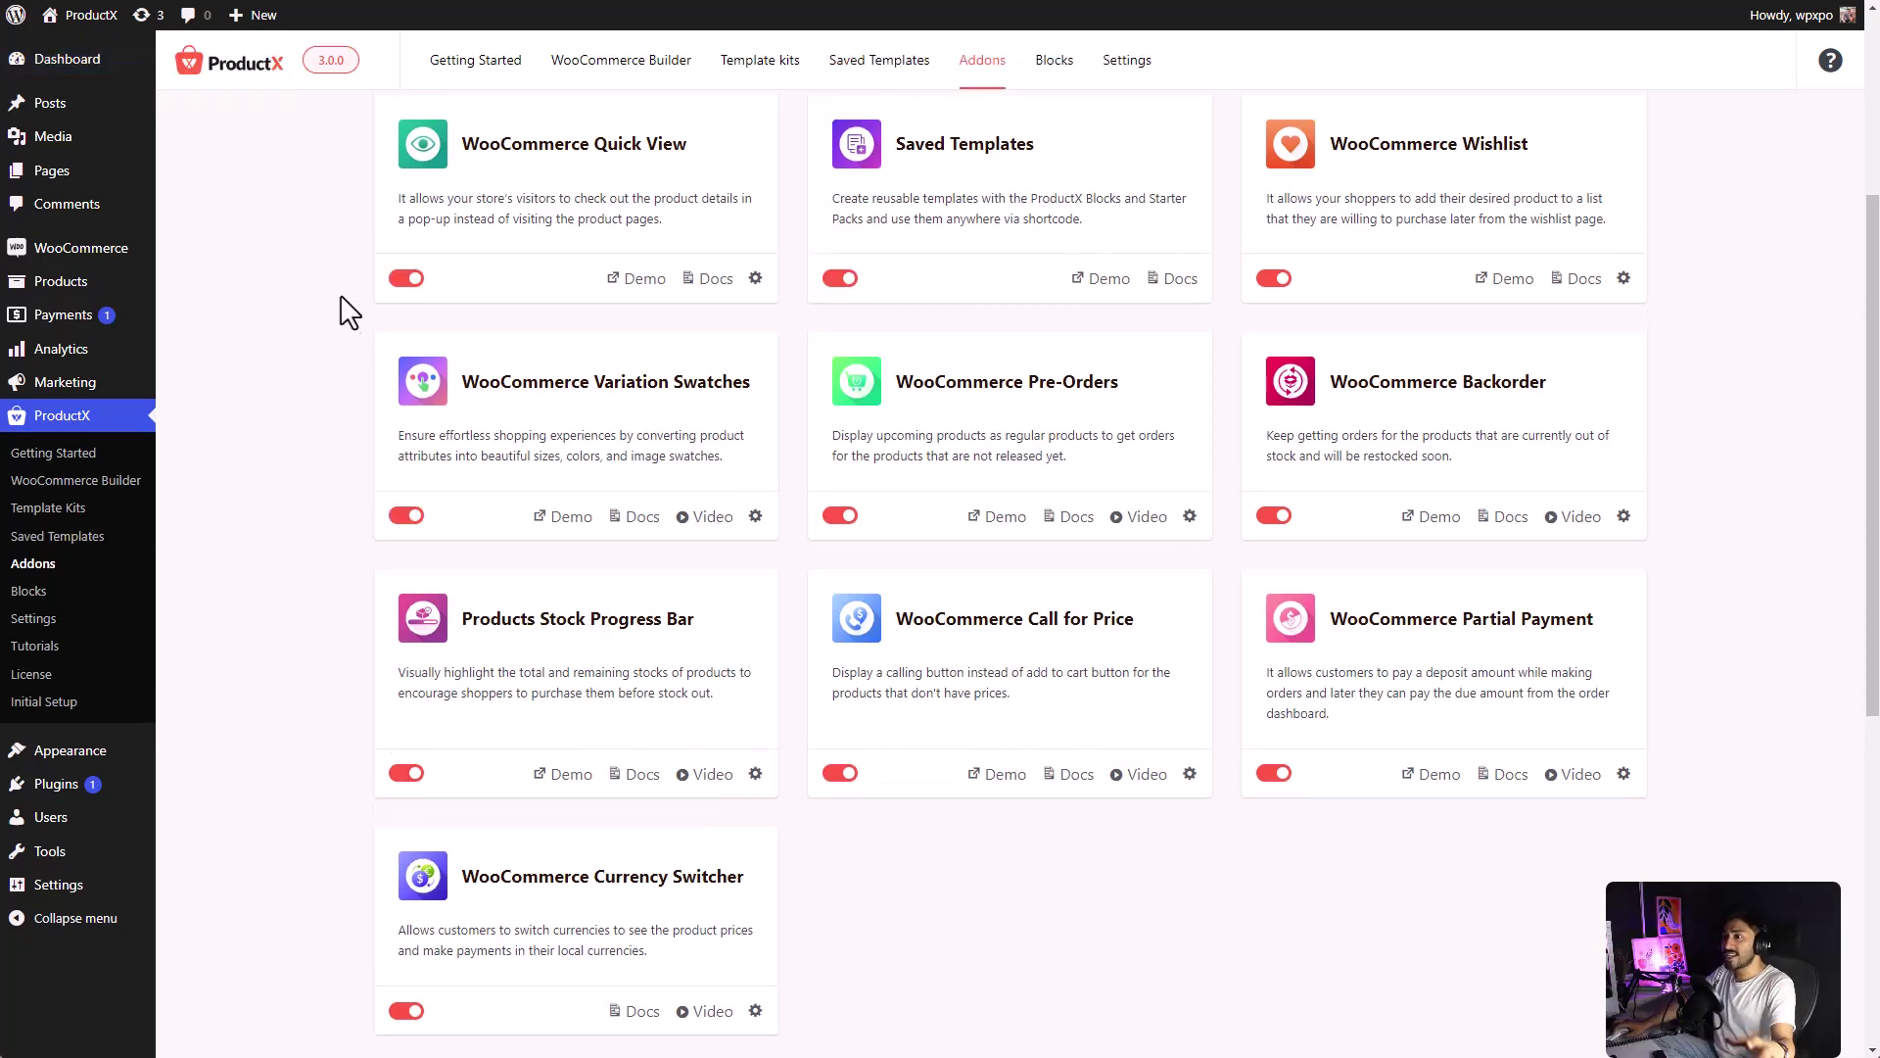
# - Visit the storefront, browse the SHOP page and open The Stylish ShirtHero product page
pyautogui.click(114, 18)
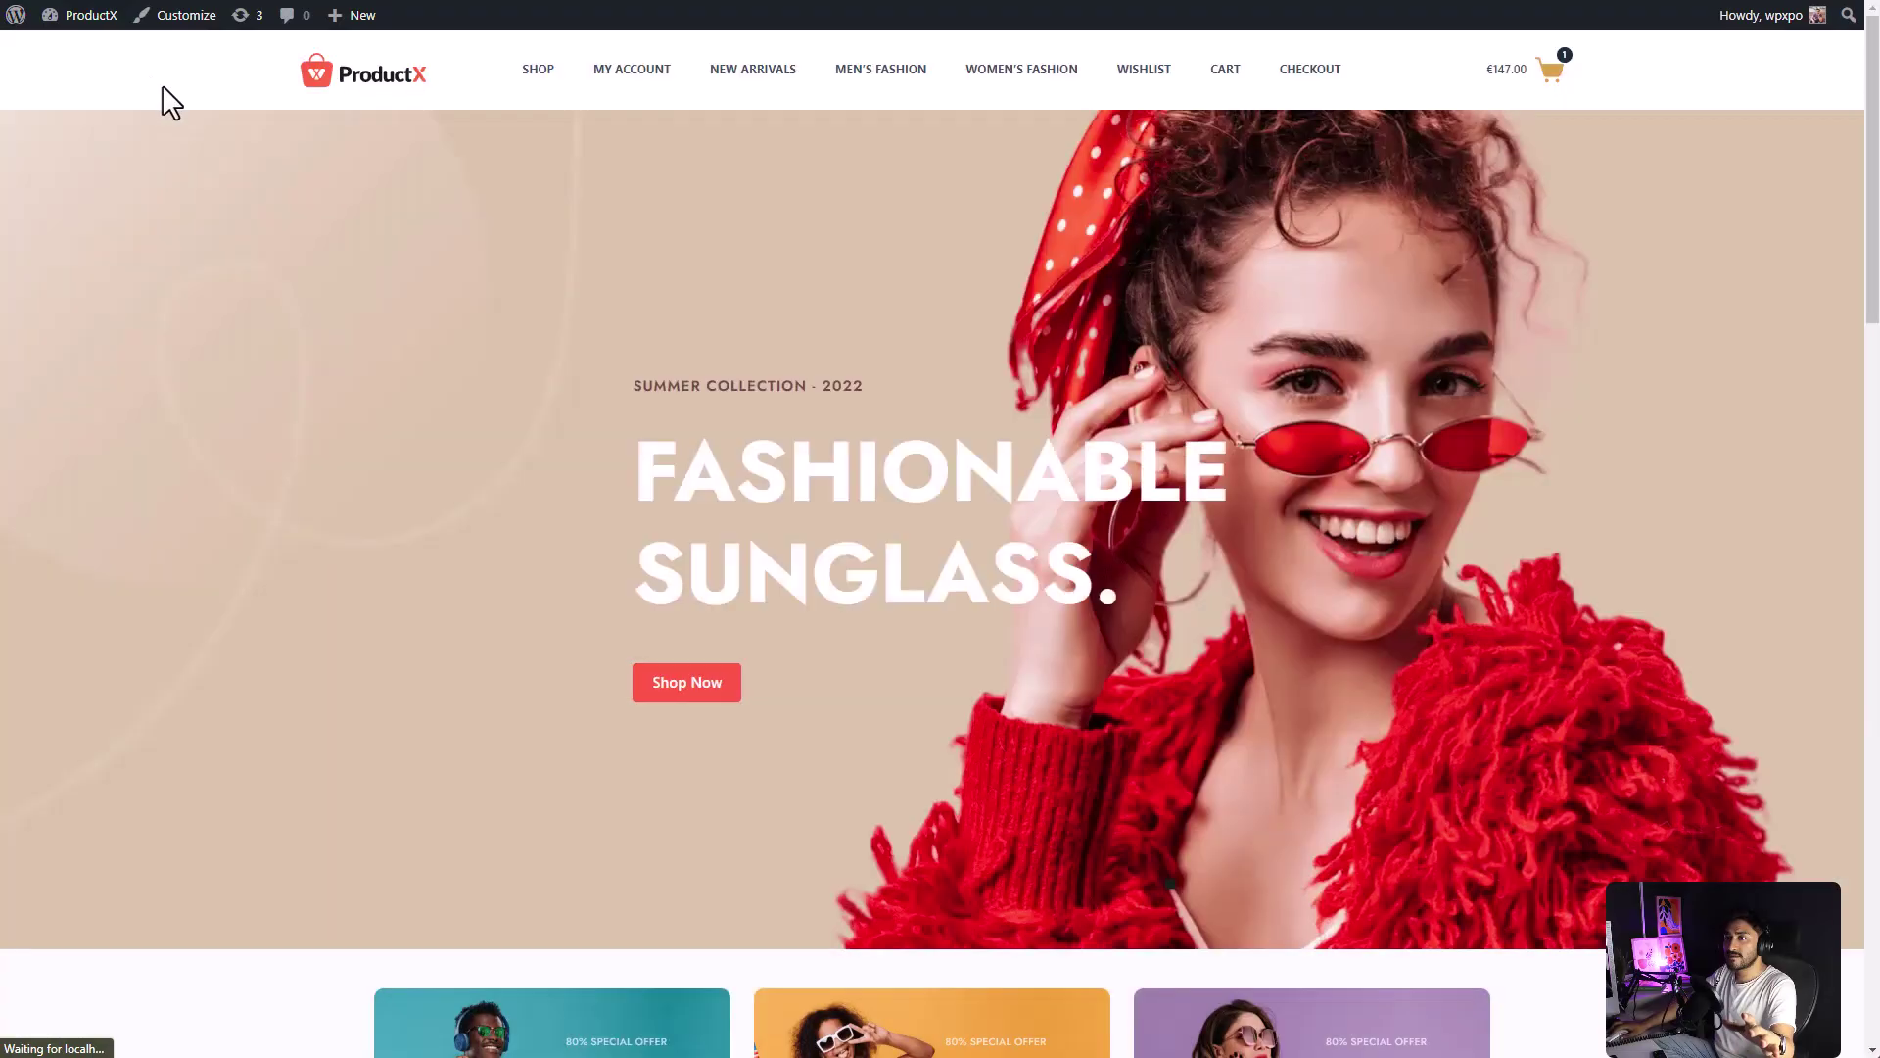
pyautogui.scroll(-20, 1073, 297)
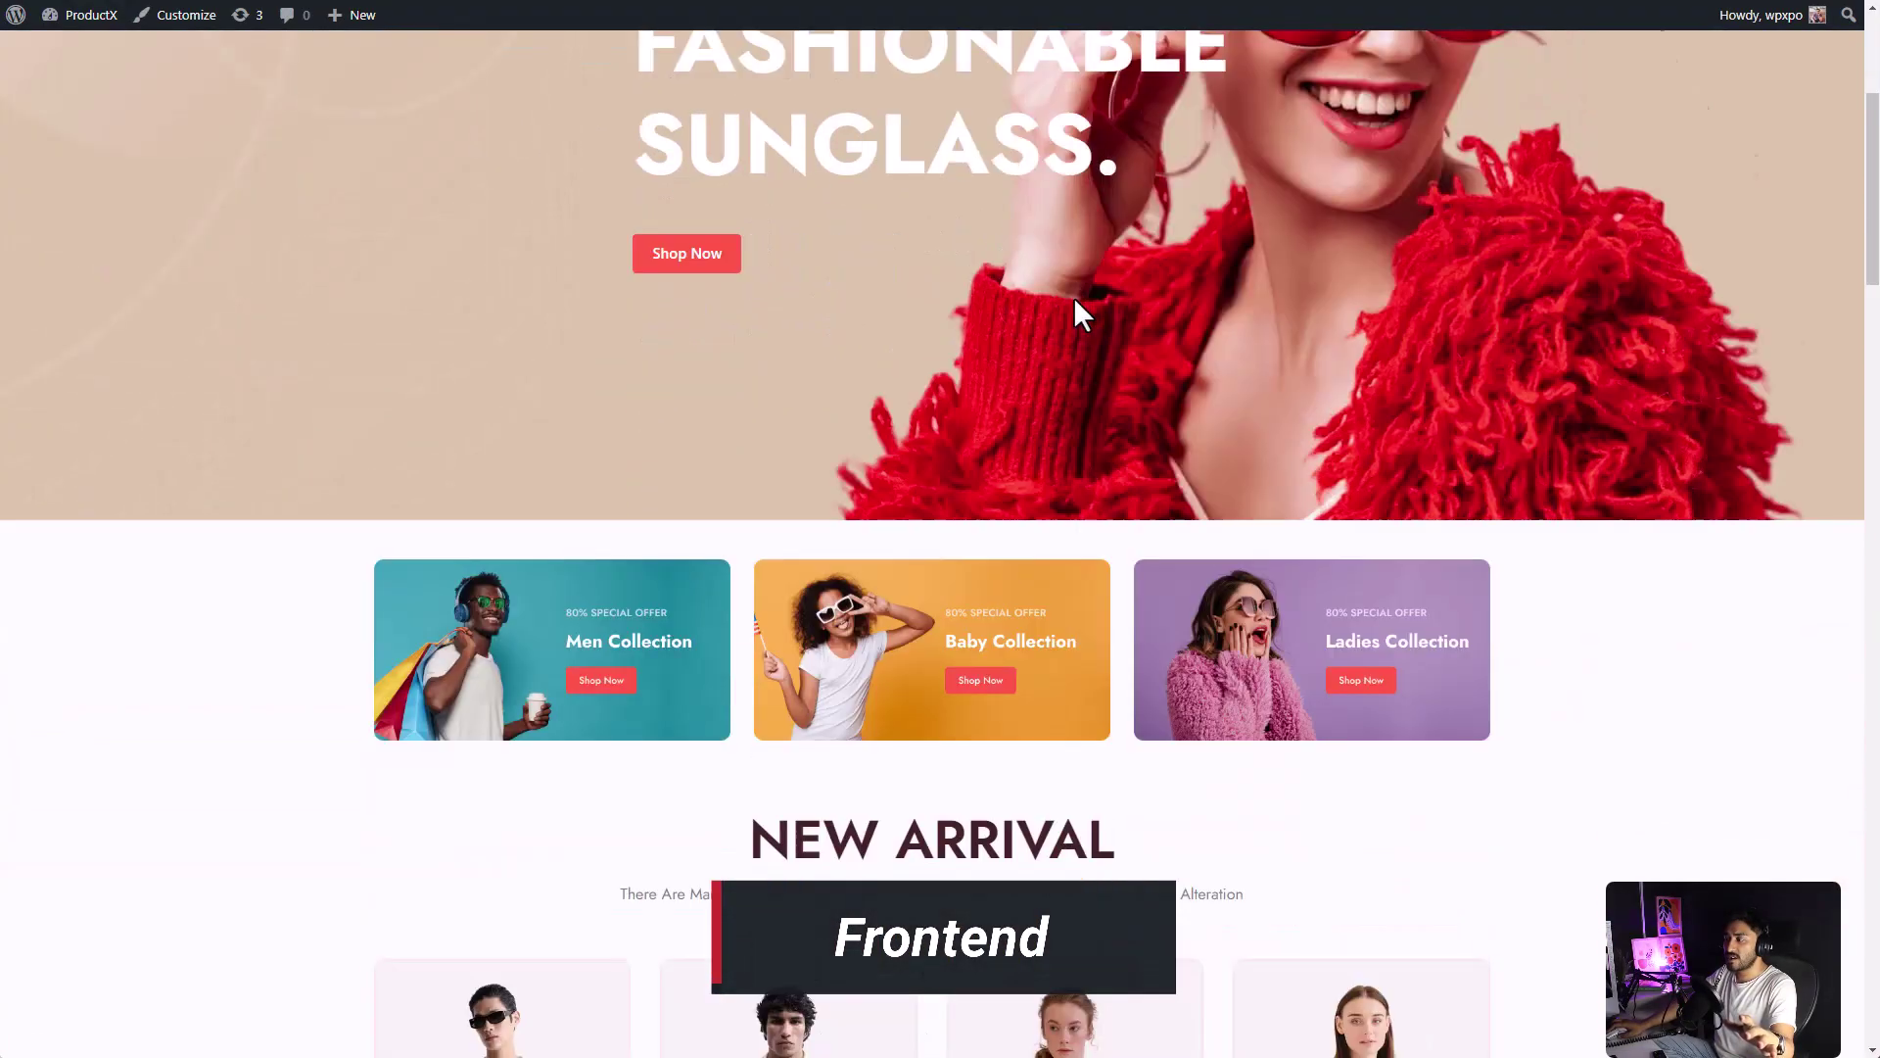
pyautogui.scroll(-15, 1073, 297)
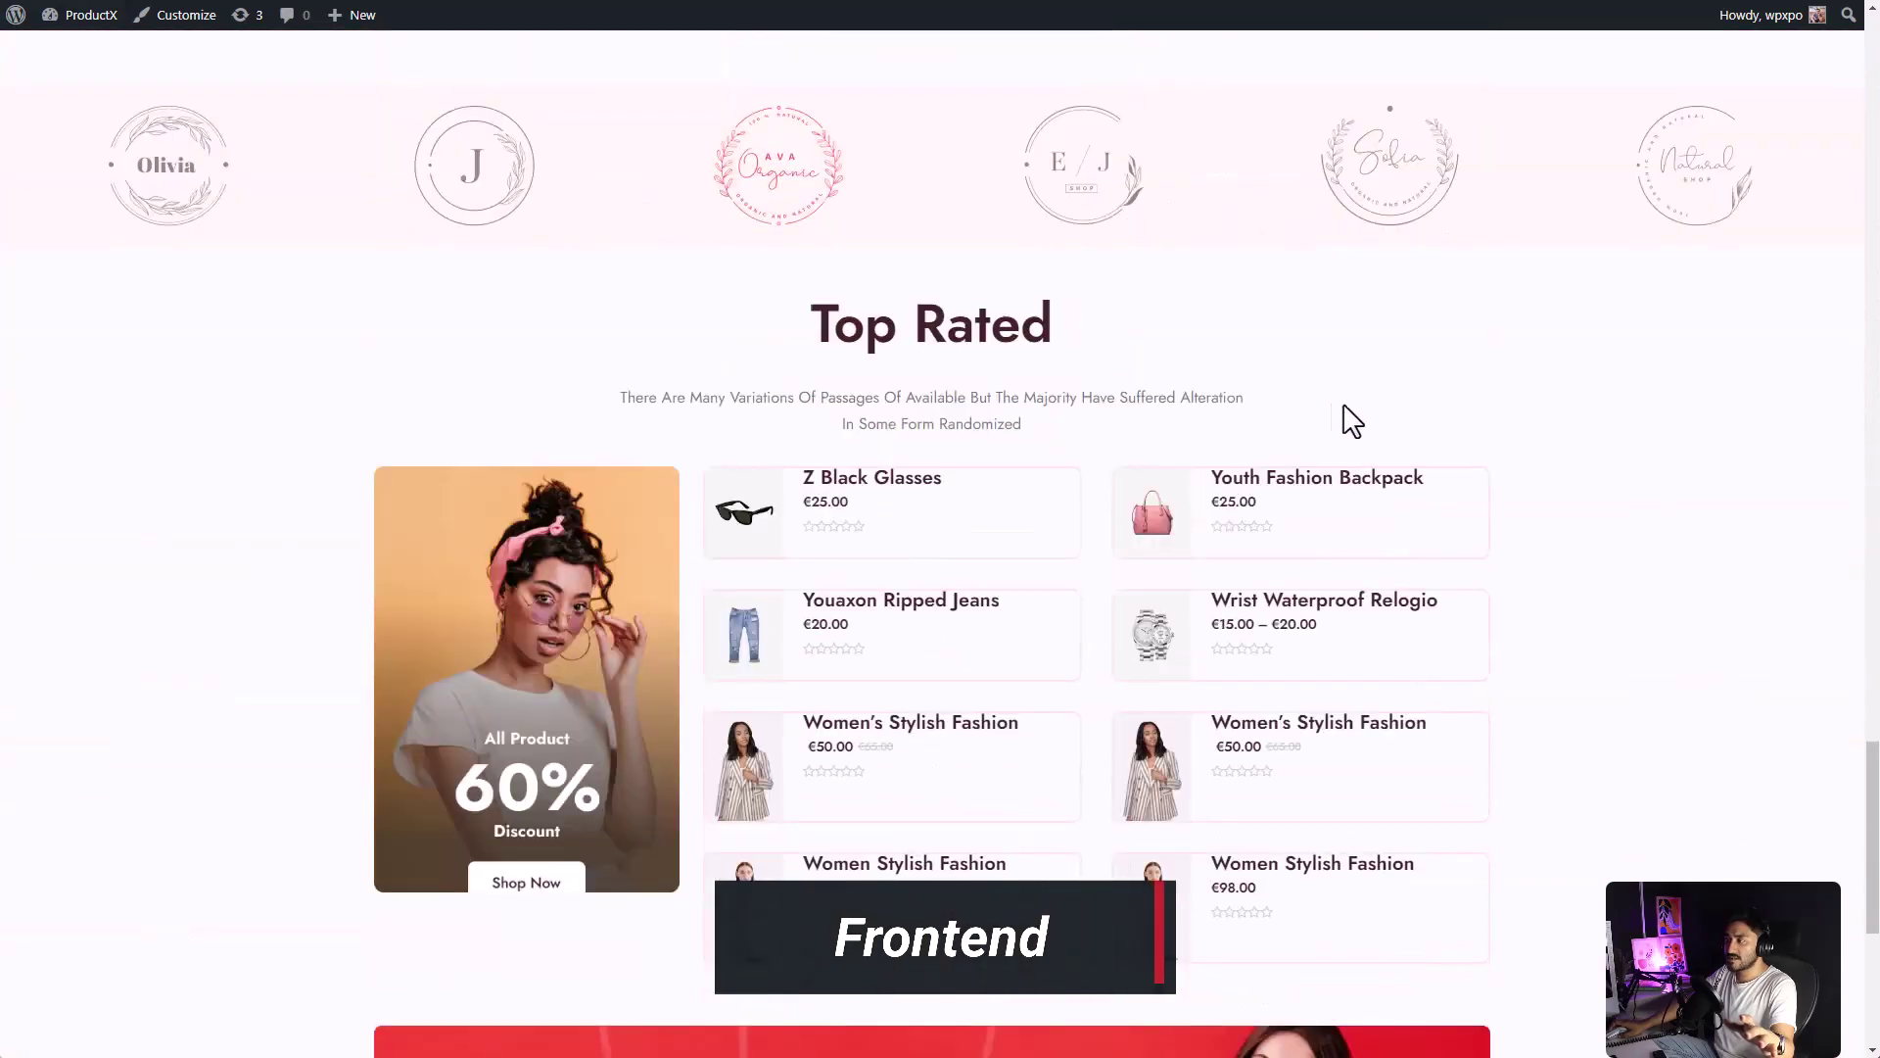
pyautogui.scroll(18, 1352, 420)
pyautogui.scroll(15, 1430, 448)
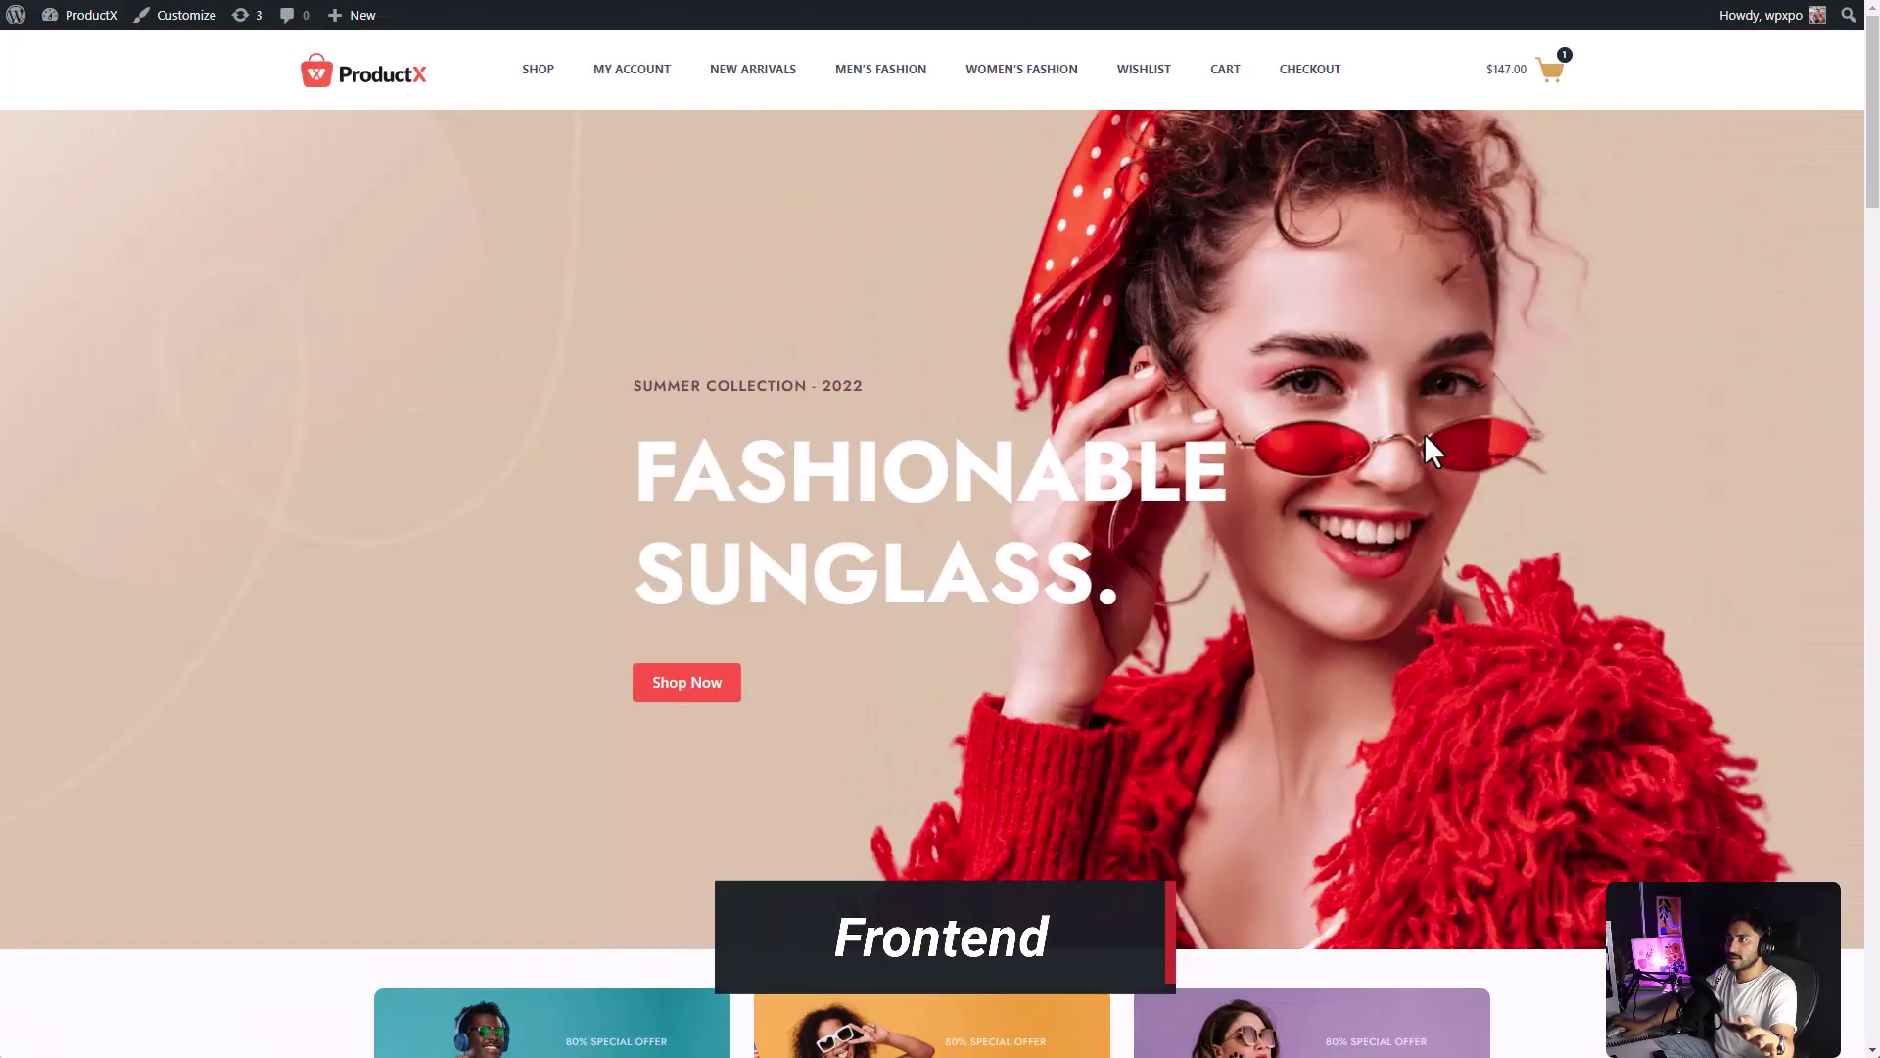
pyautogui.click(541, 70)
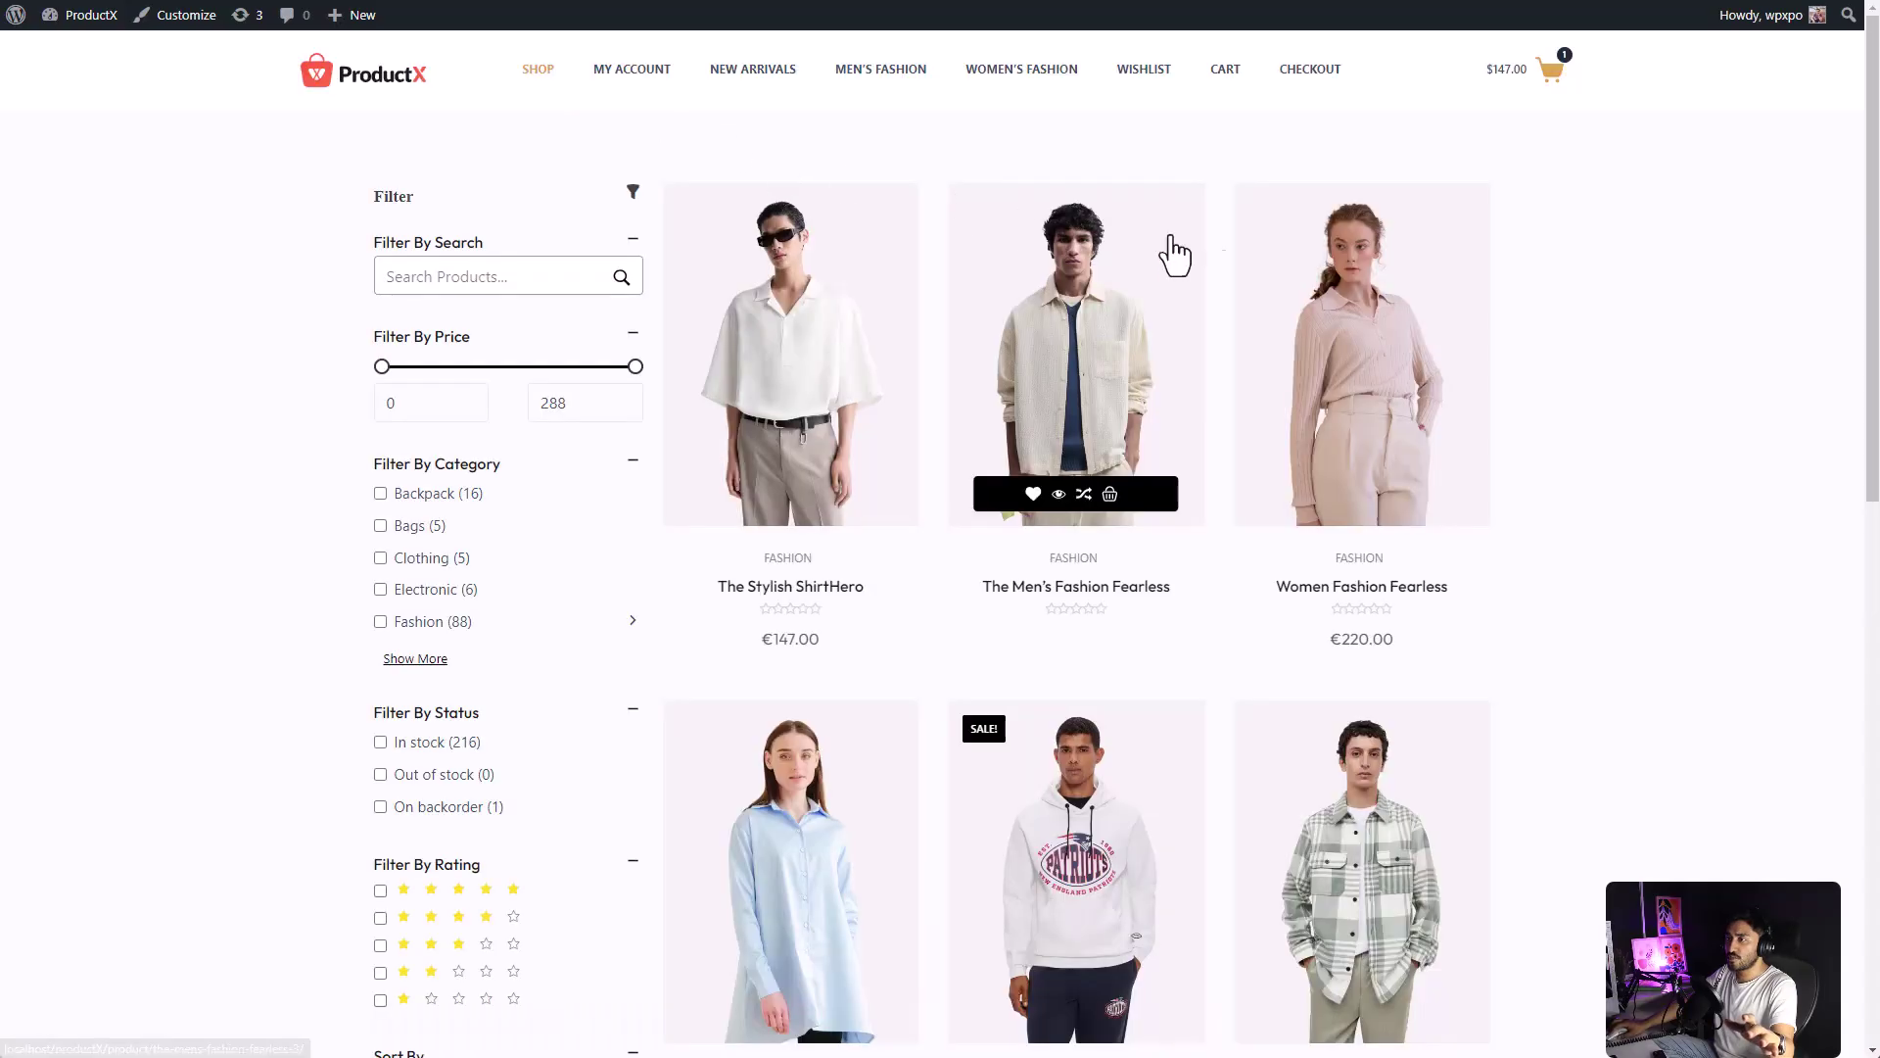
pyautogui.scroll(-4, 1624, 311)
pyautogui.scroll(3, 1624, 311)
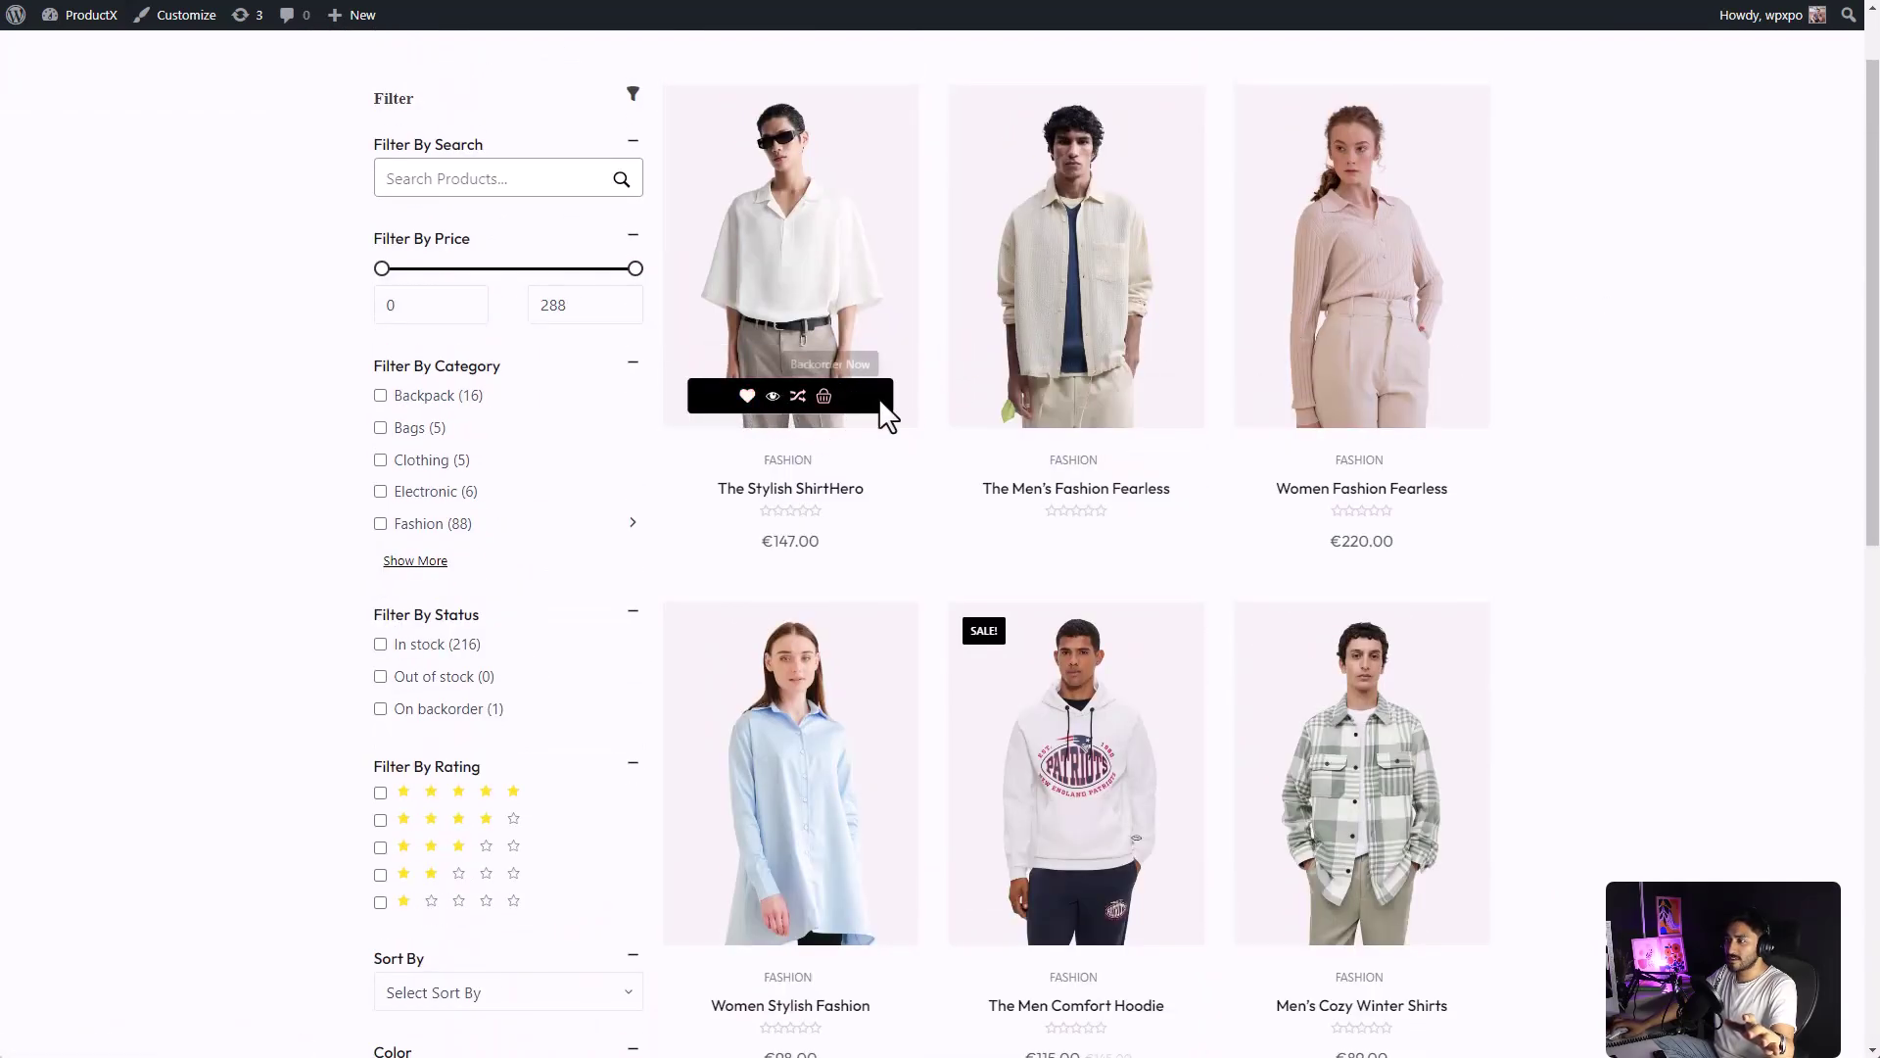
pyautogui.scroll(1, 857, 299)
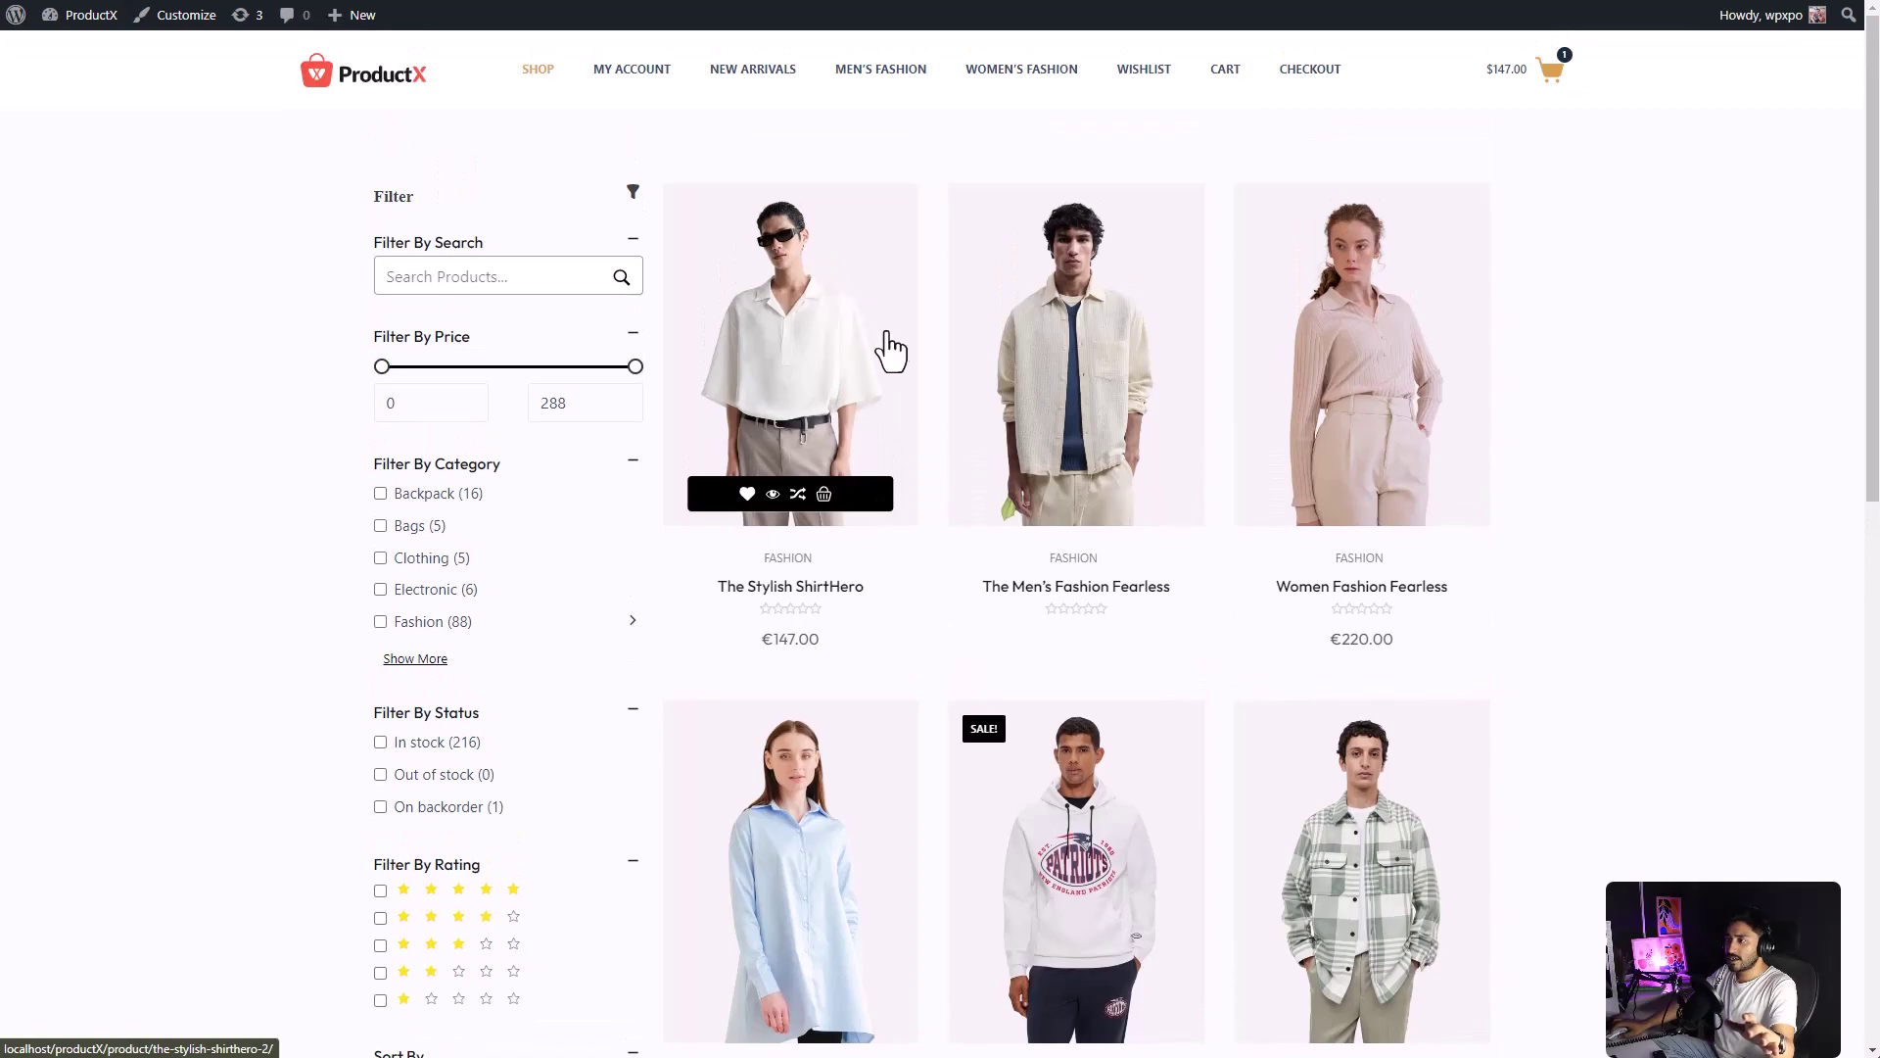
pyautogui.click(883, 343)
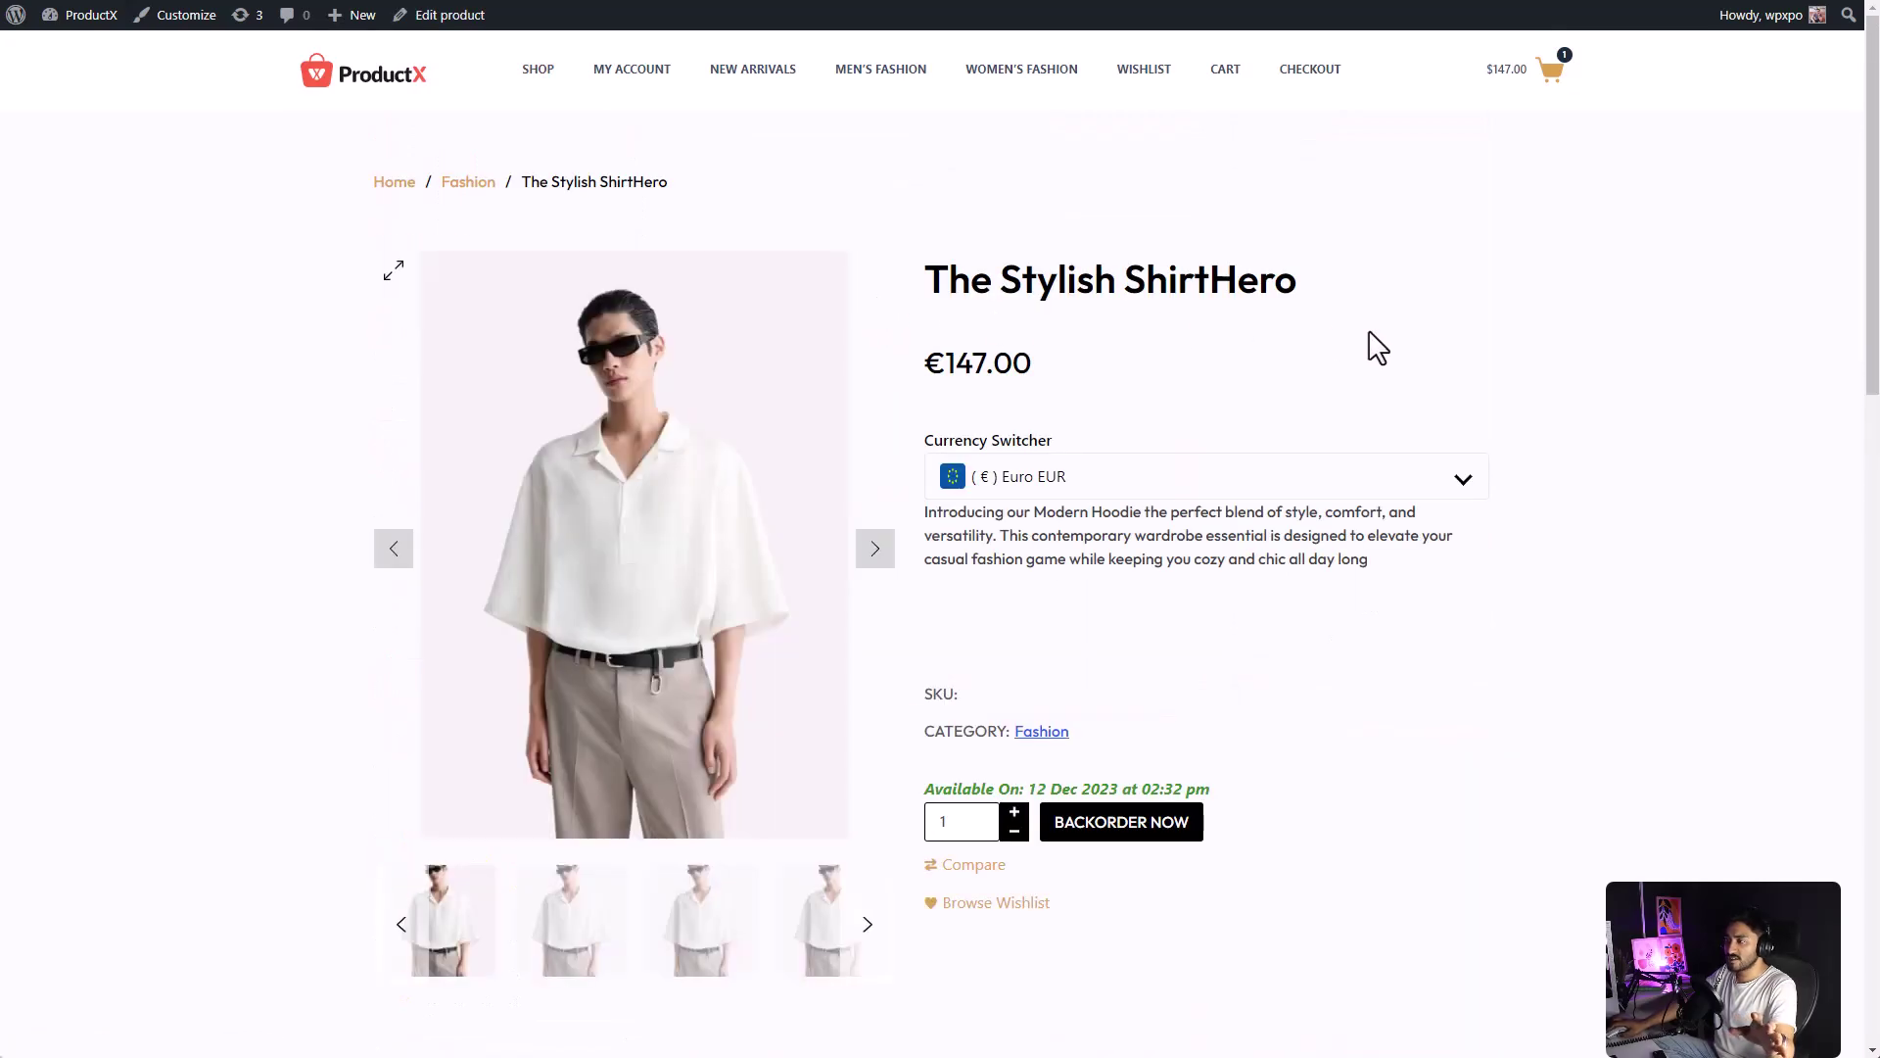
# - Check the product's currency dropdown, then go through CART to CHECKOUT with the backorder item
pyautogui.click(1184, 480)
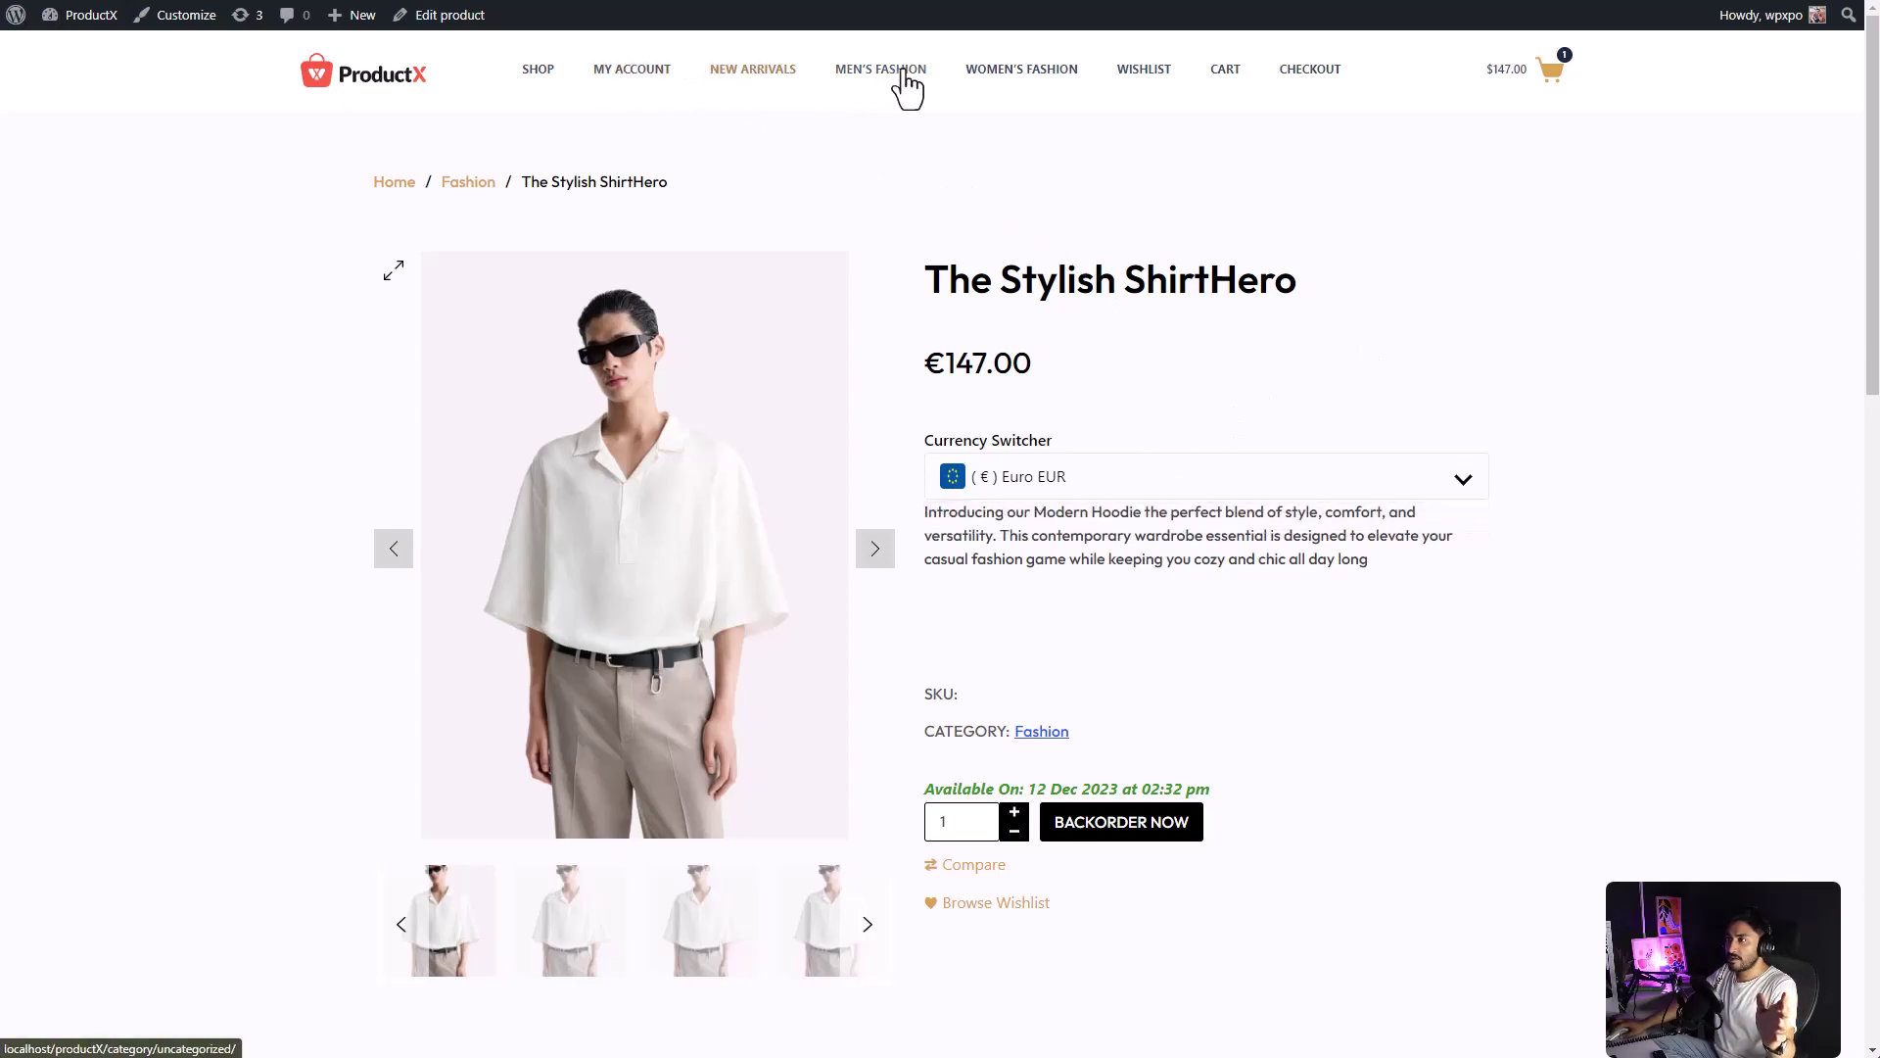
pyautogui.click(1225, 69)
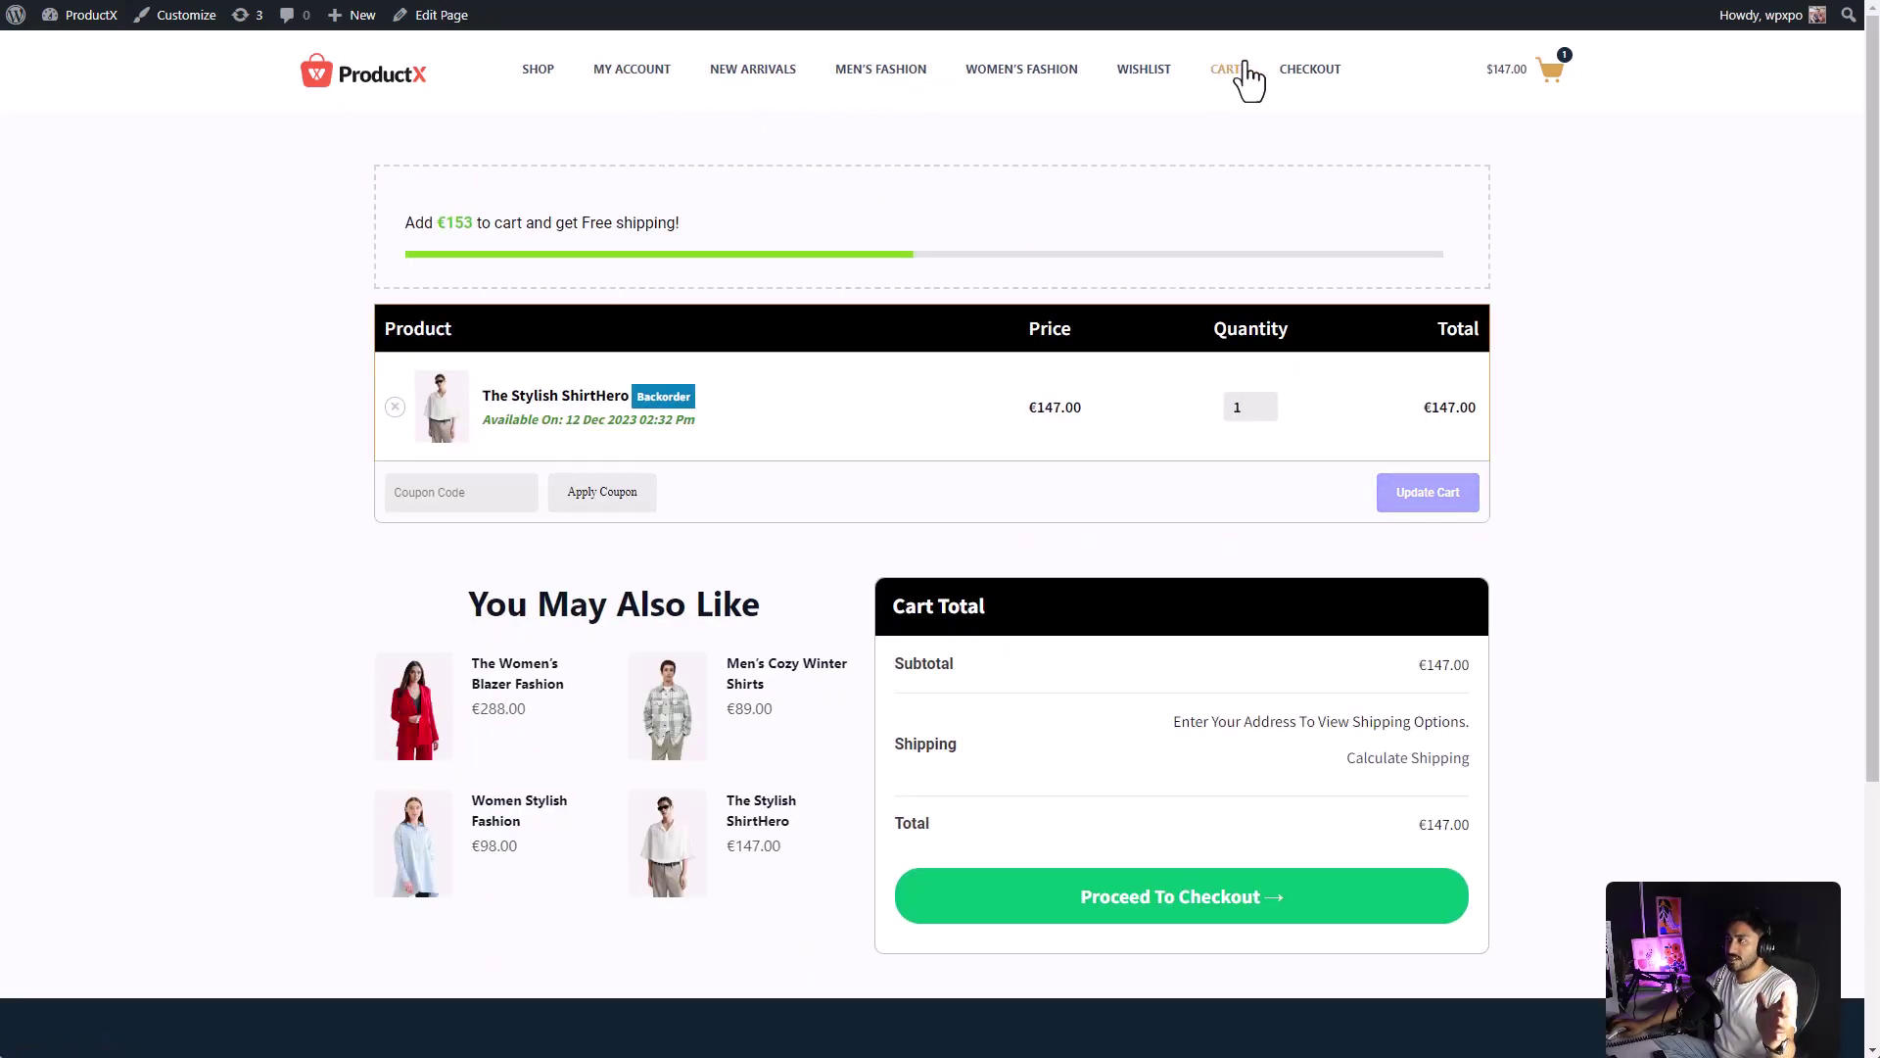
pyautogui.click(1313, 77)
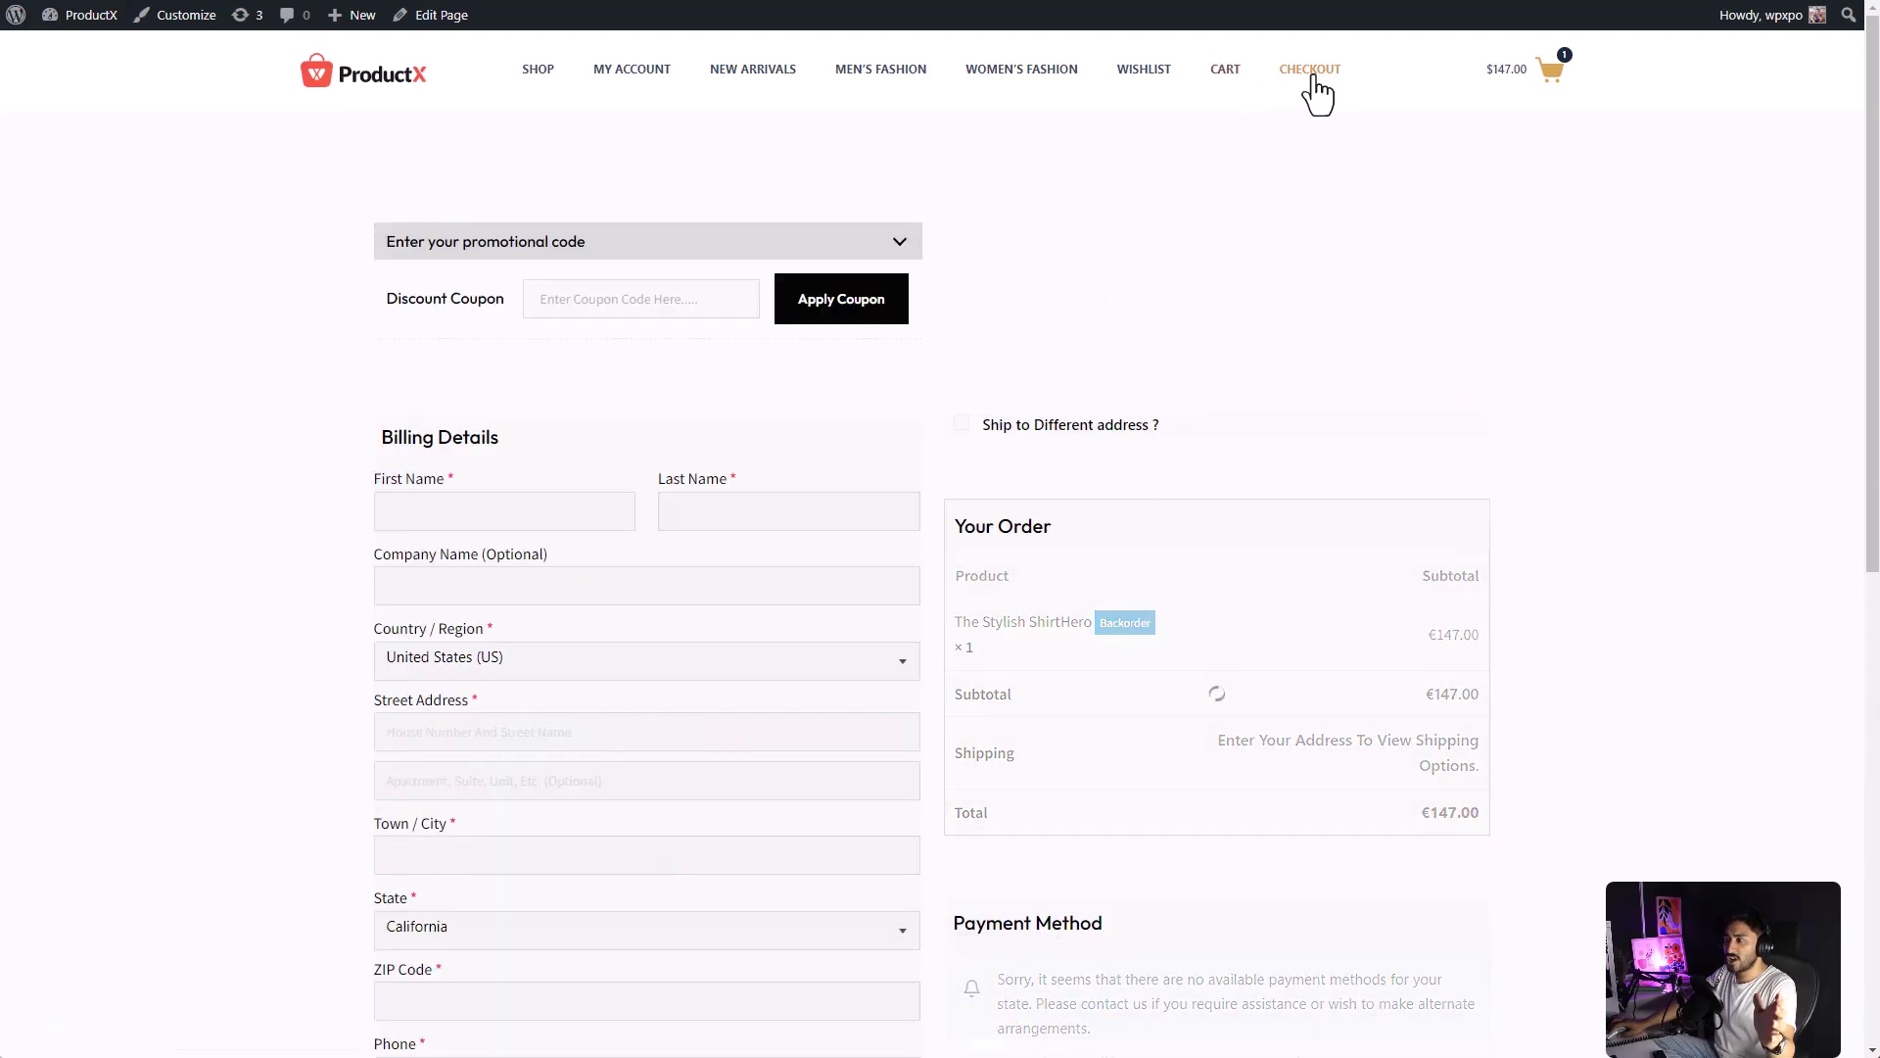